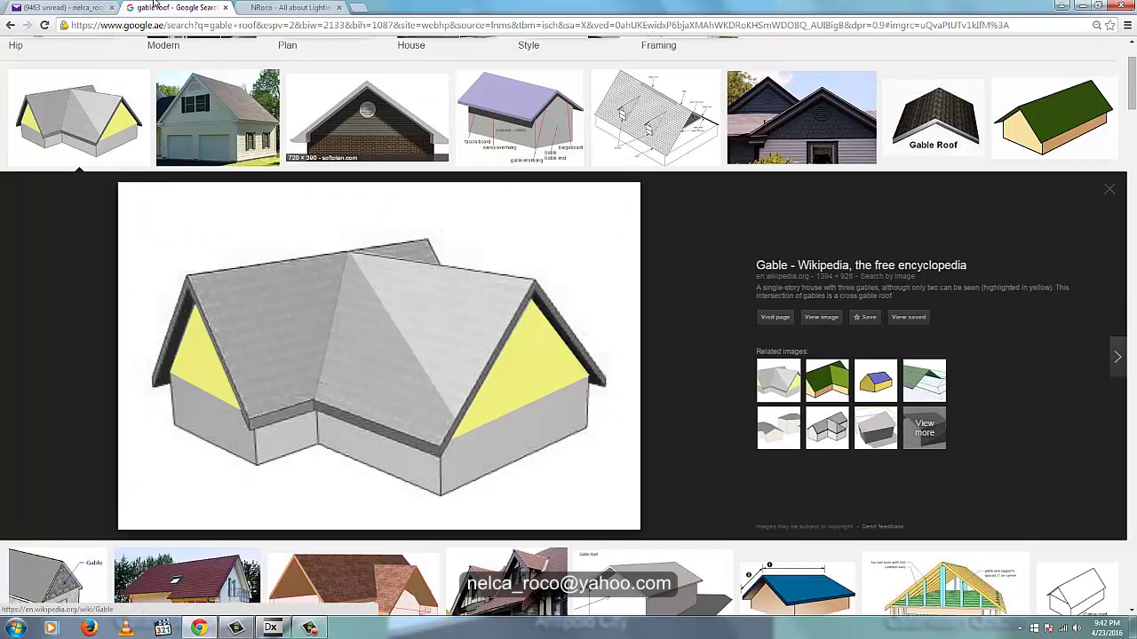
- Review the roof photo in the assistance e-mail and return to the gable roof reference image
left_click(42, 8)
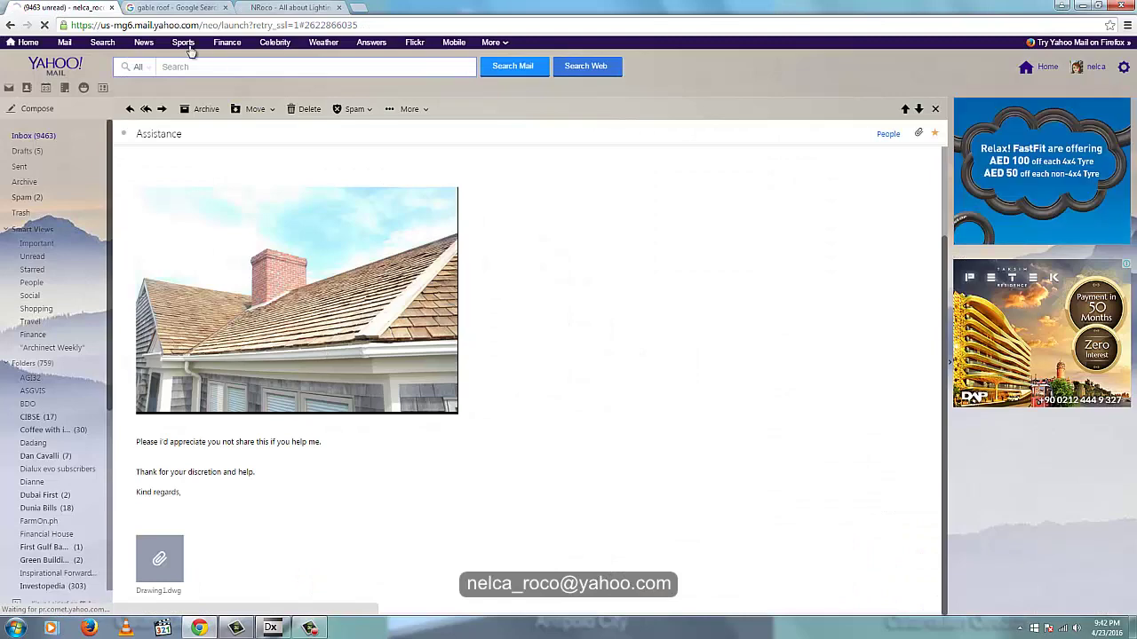
left_click(177, 9)
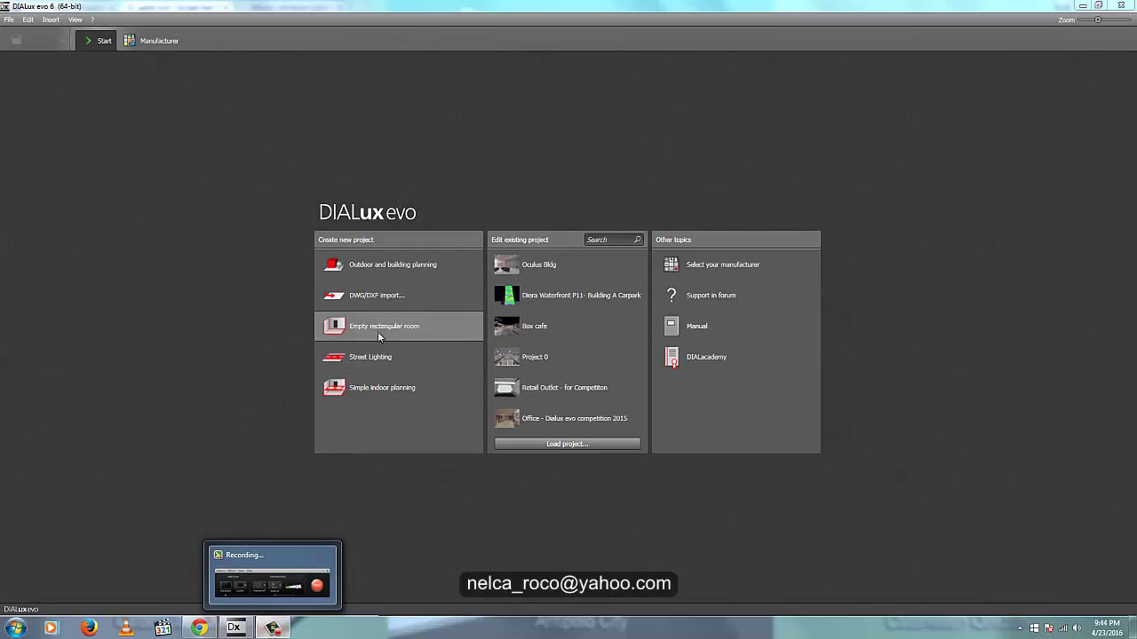
- In DIALux evo, start a new project by importing the Drawing1 DWG file from the Downloads folder
left_click(371, 296)
left_click(528, 368)
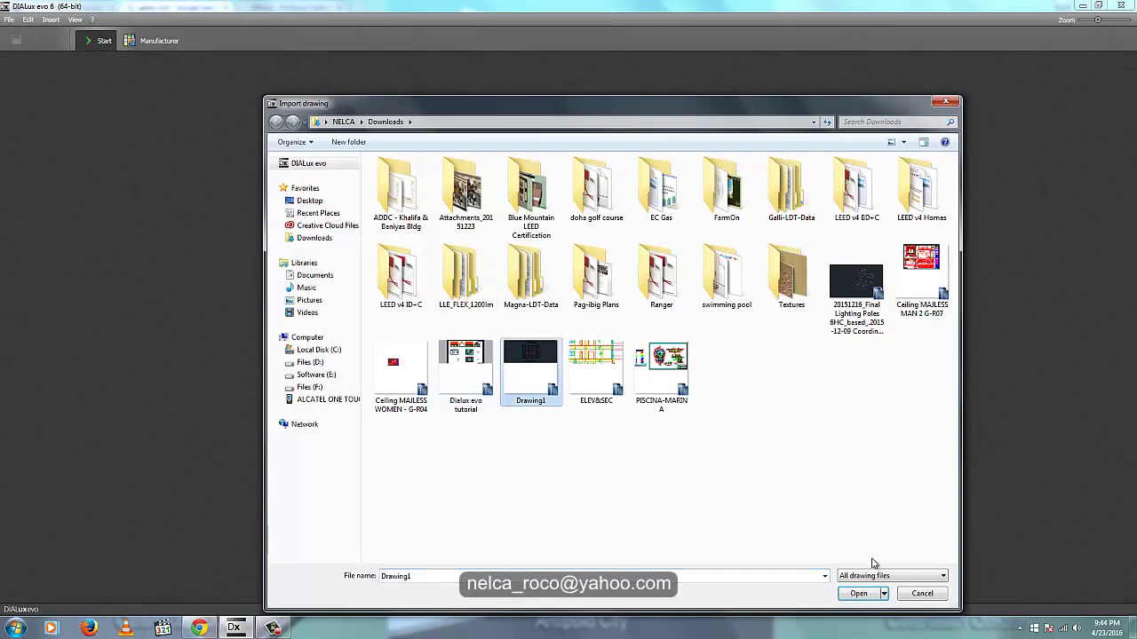
left_click(858, 594)
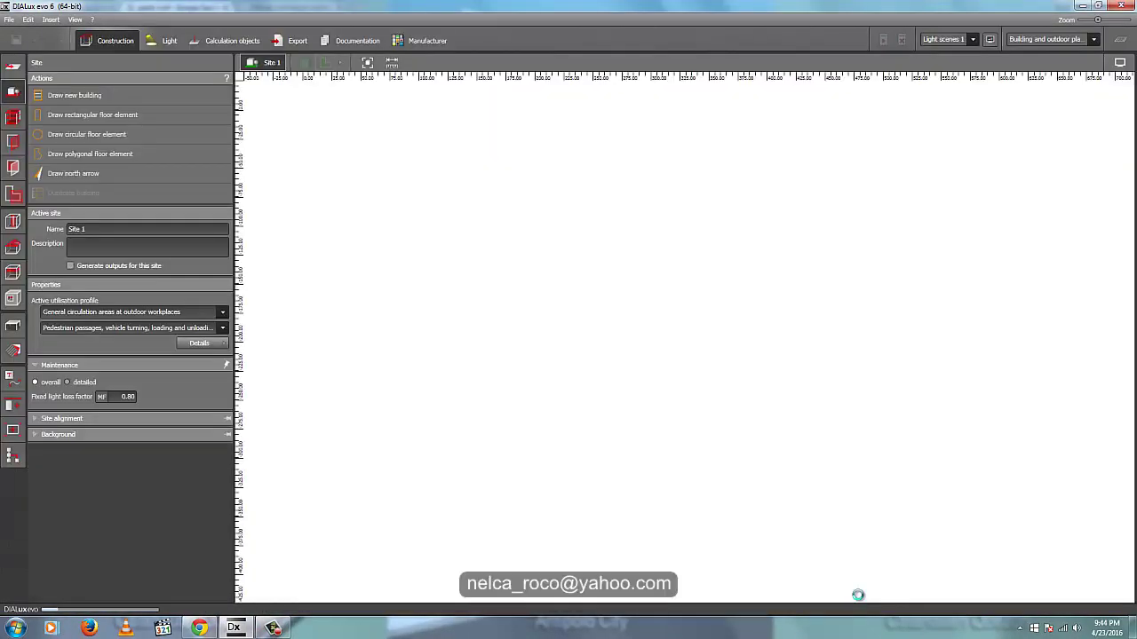
- Examine the imported drawing, including the roof plan, the chimneys and the elevations around it
scroll(551, 339, "down", 3)
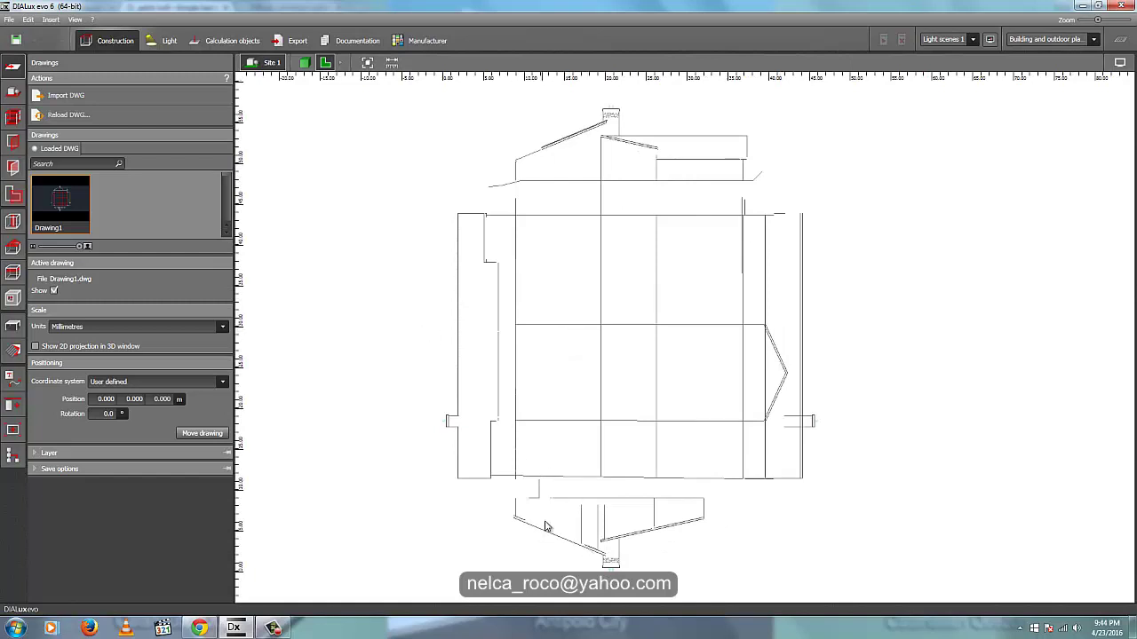
mouse_move(490, 281)
middle_mouse_down()
mouse_move(490, 301)
mouse_move(478, 284)
mouse_move(478, 294)
middle_mouse_up()
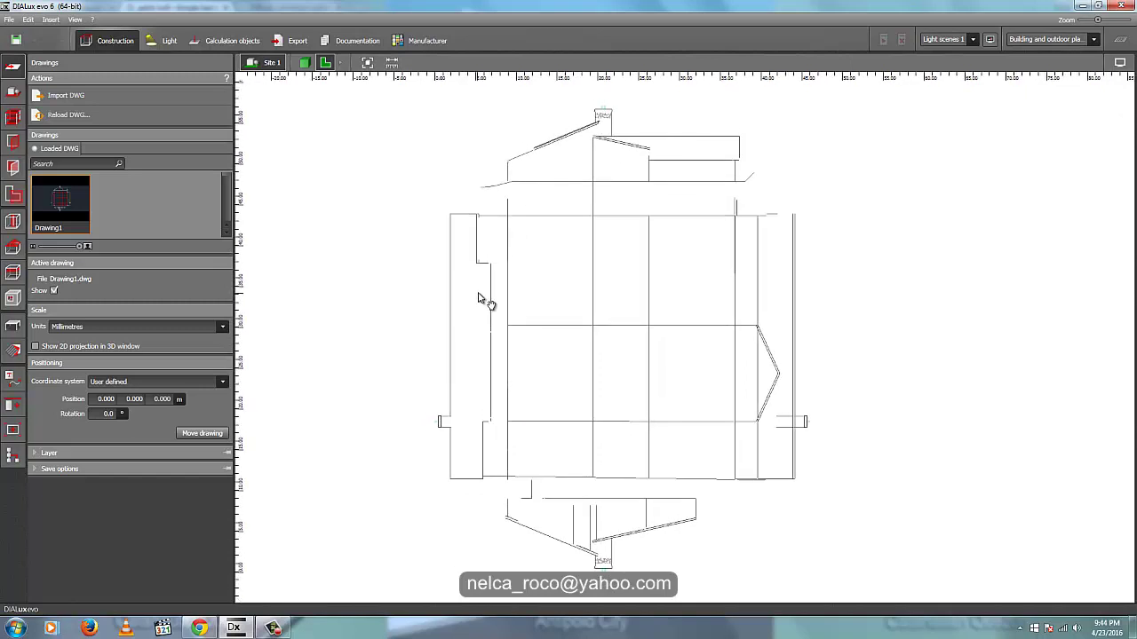
scroll(552, 206, "up", 5)
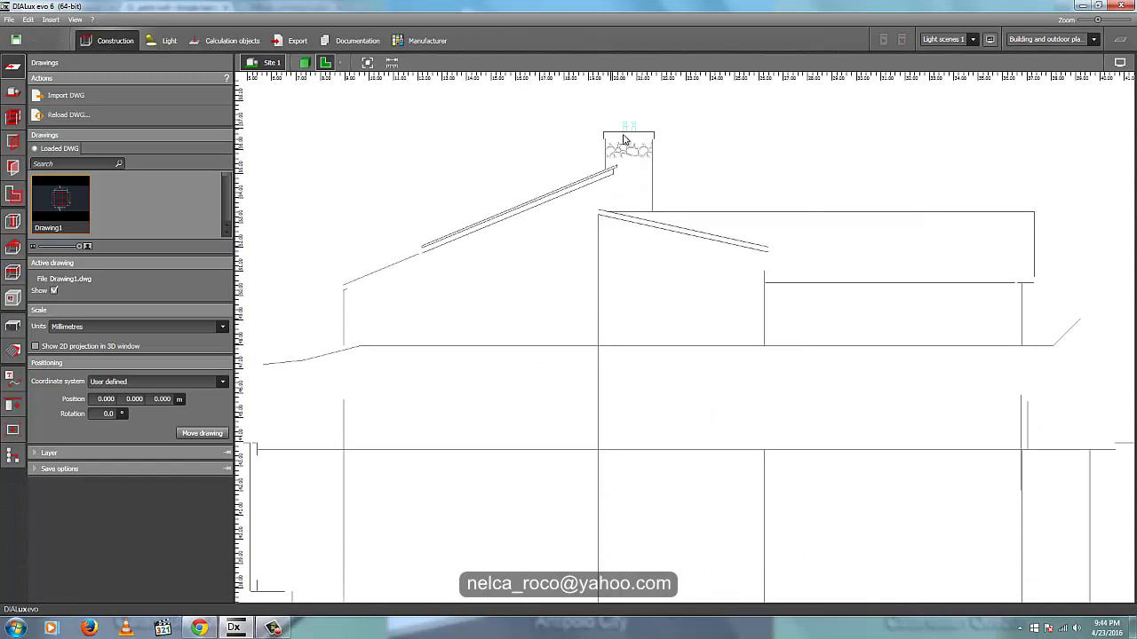
middle_click_drag(696, 207, 609, 207)
scroll(609, 206, "down", 1)
scroll(608, 206, "up", 1)
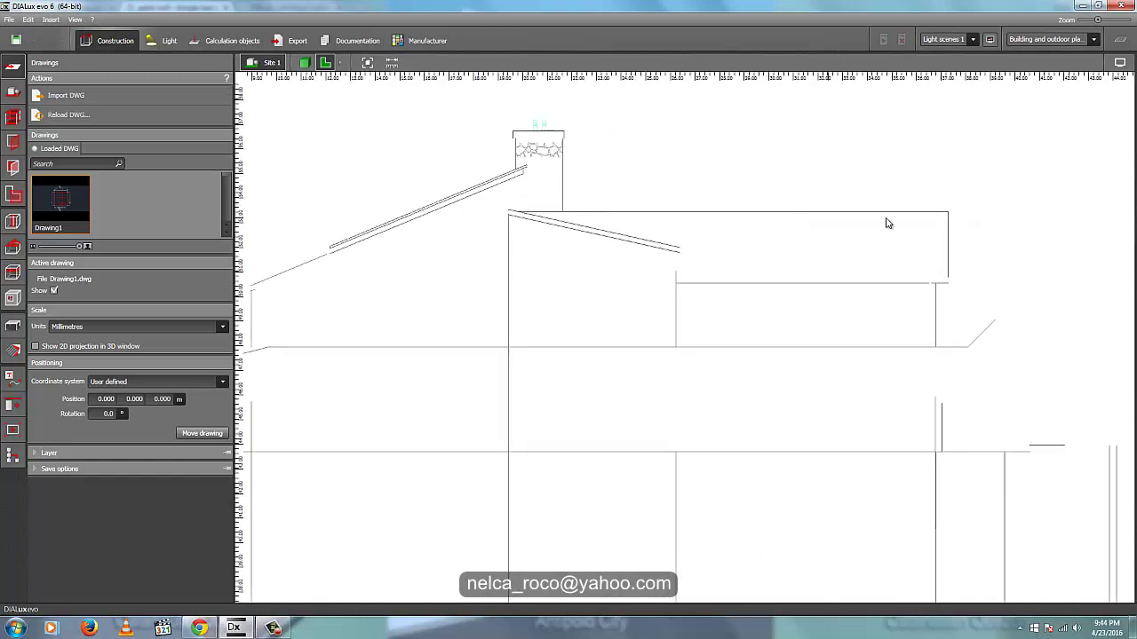
scroll(924, 281, "down", 1)
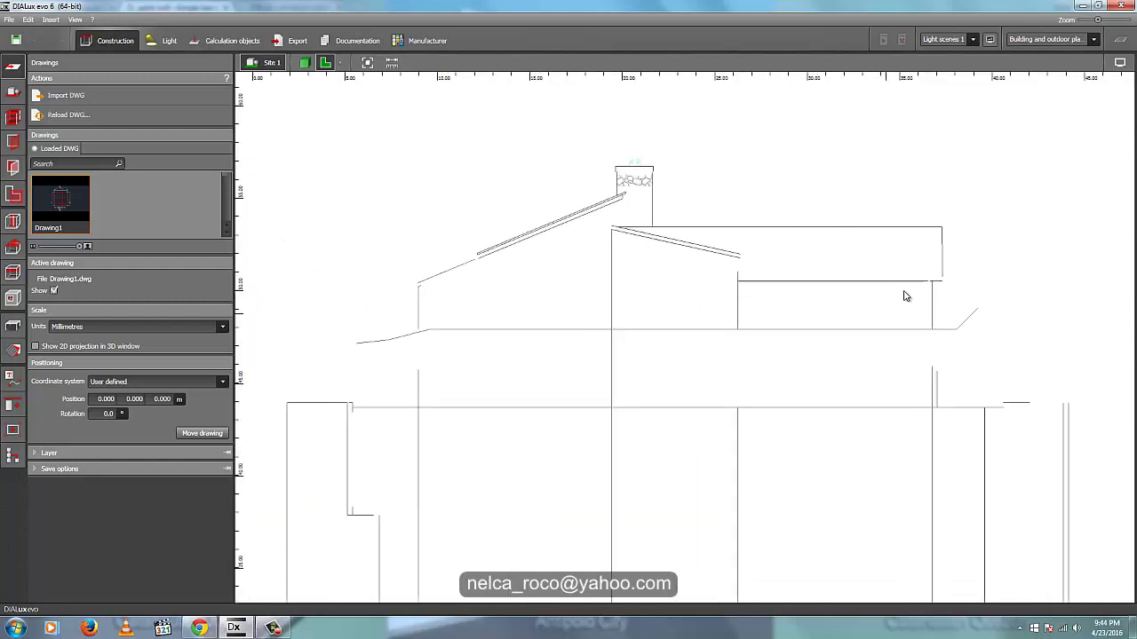
scroll(837, 344, "down", 4)
mouse_move(775, 444)
middle_mouse_down()
mouse_move(806, 214)
mouse_move(770, 320)
mouse_move(762, 302)
middle_mouse_up()
scroll(795, 244, "down", 1)
scroll(795, 244, "down", 1)
middle_click_drag(749, 379, 761, 289)
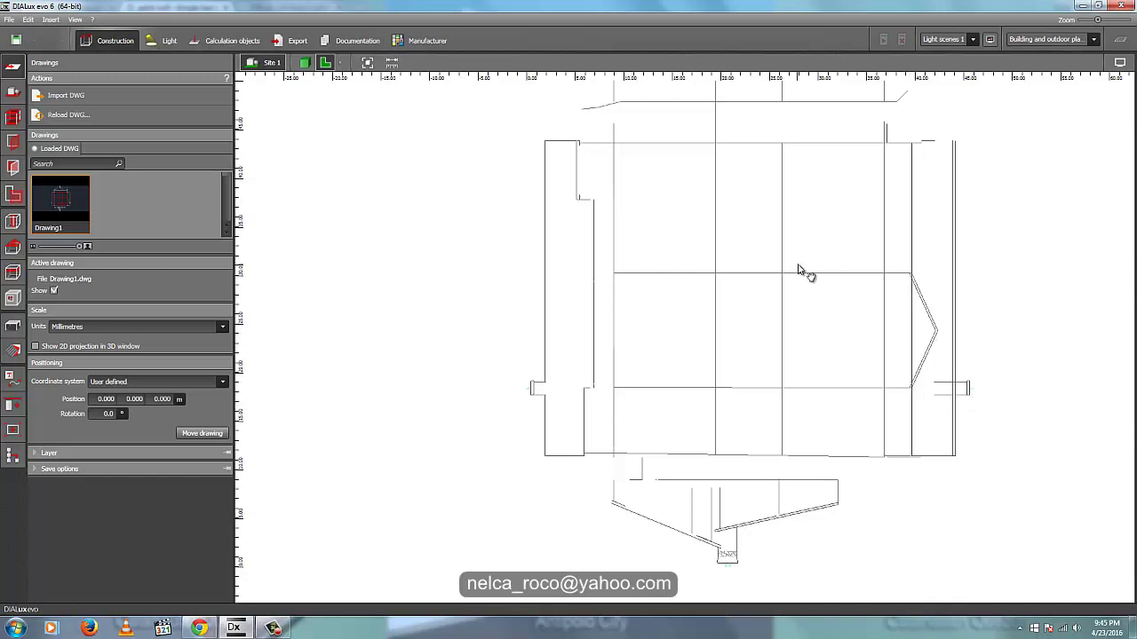
middle_click_drag(801, 268, 809, 139)
scroll(721, 453, "up", 2)
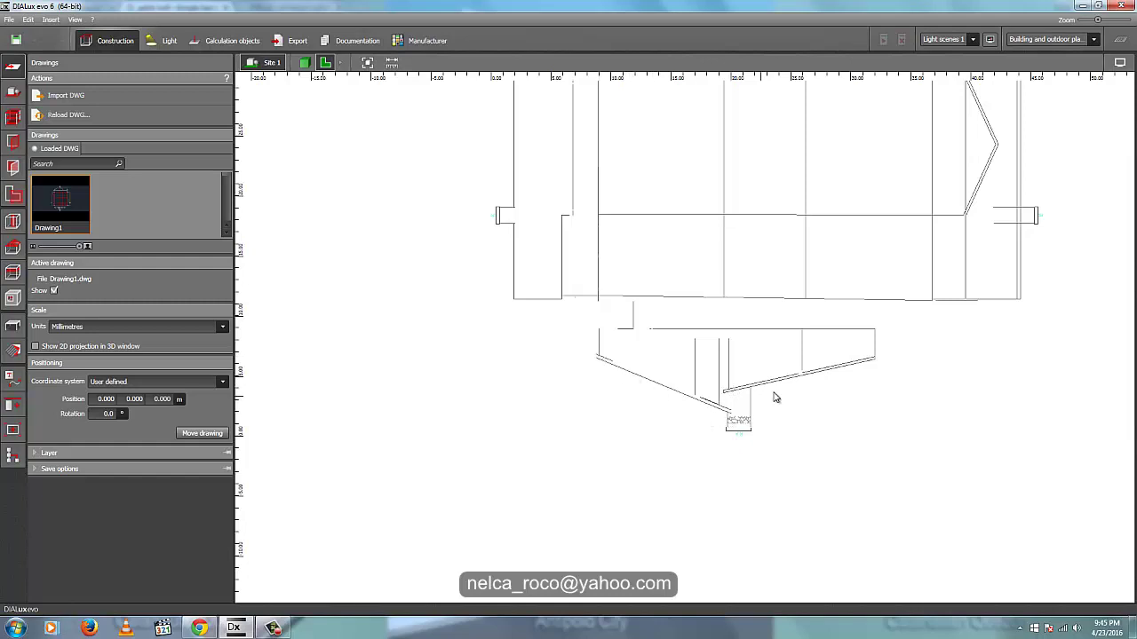
scroll(840, 382, "down", 1)
middle_click_drag(784, 160, 733, 311)
scroll(760, 252, "up", 2)
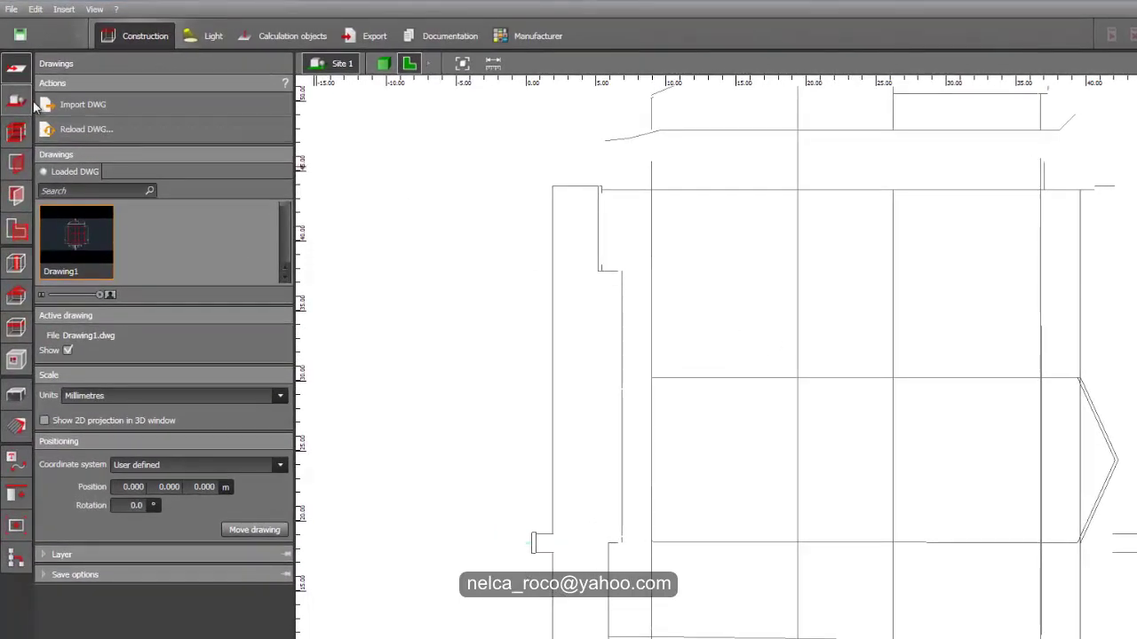
- Draw a new one-storey building contour just inside the roof plan, about 15.25 by 30.5 m with a side wing about 11 by 10.25 m
left_click(27, 103)
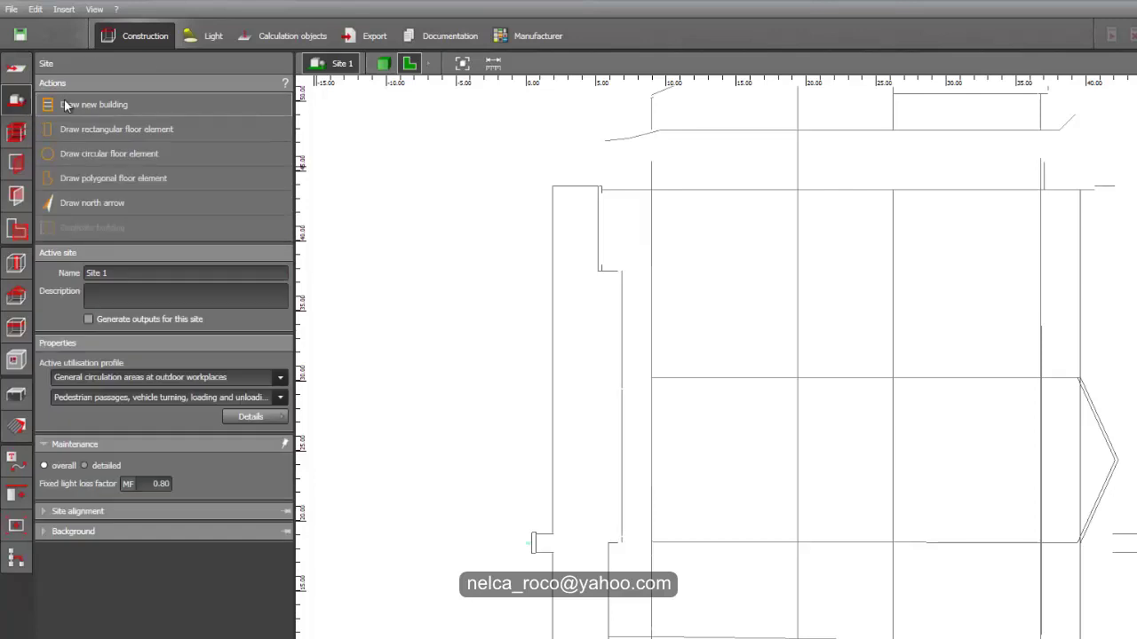
left_click(83, 110)
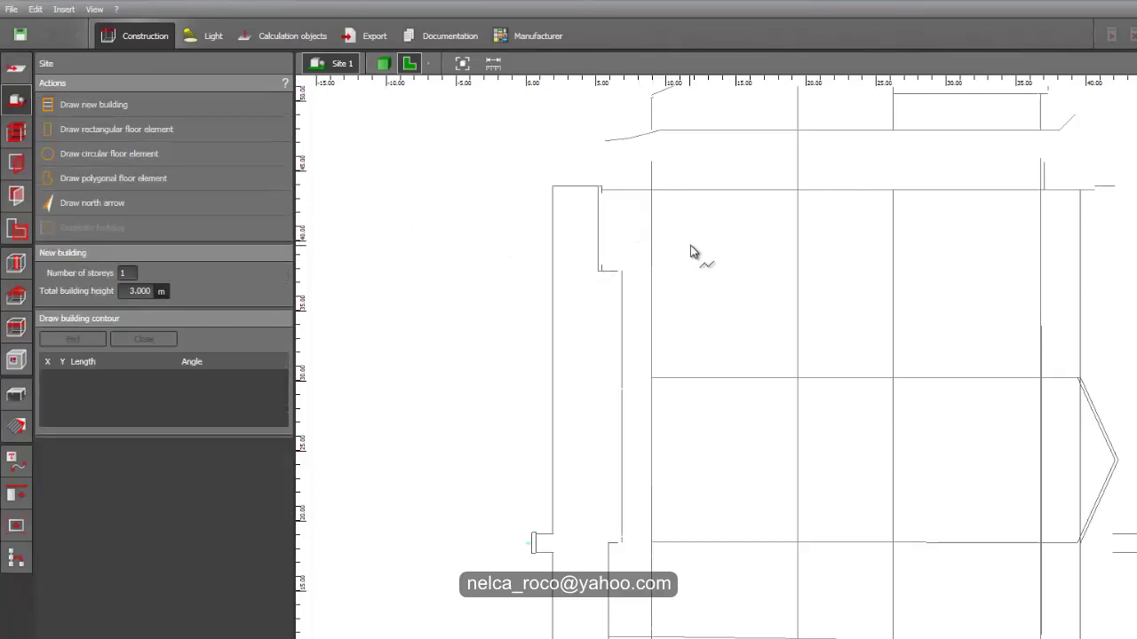
scroll(728, 294, "up", 3)
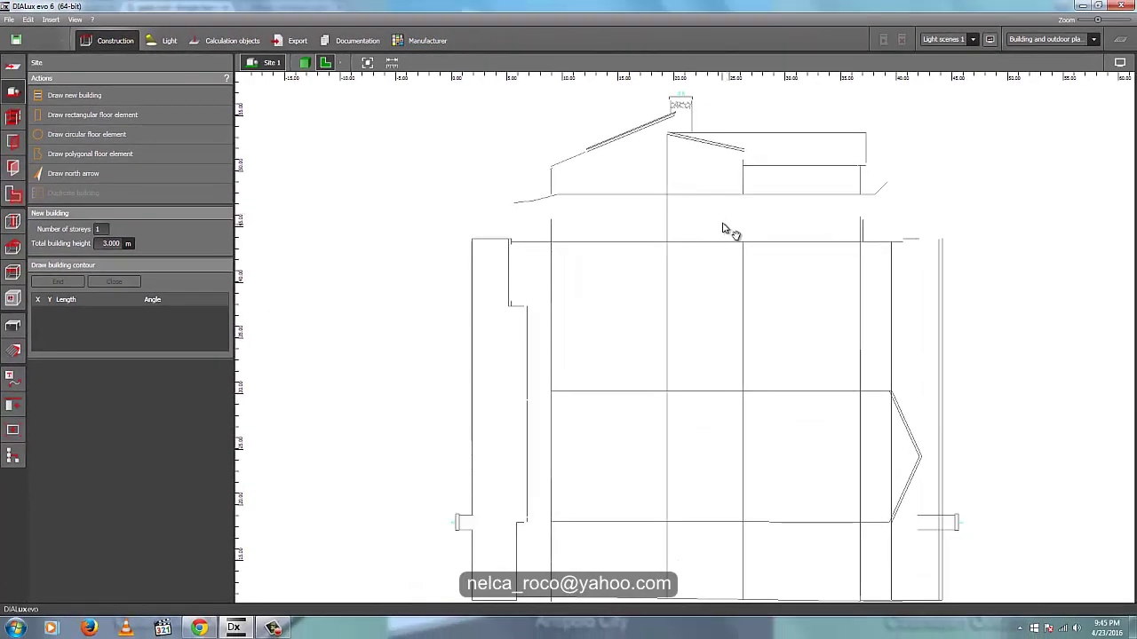
scroll(715, 240, "up", 2)
left_click(553, 238)
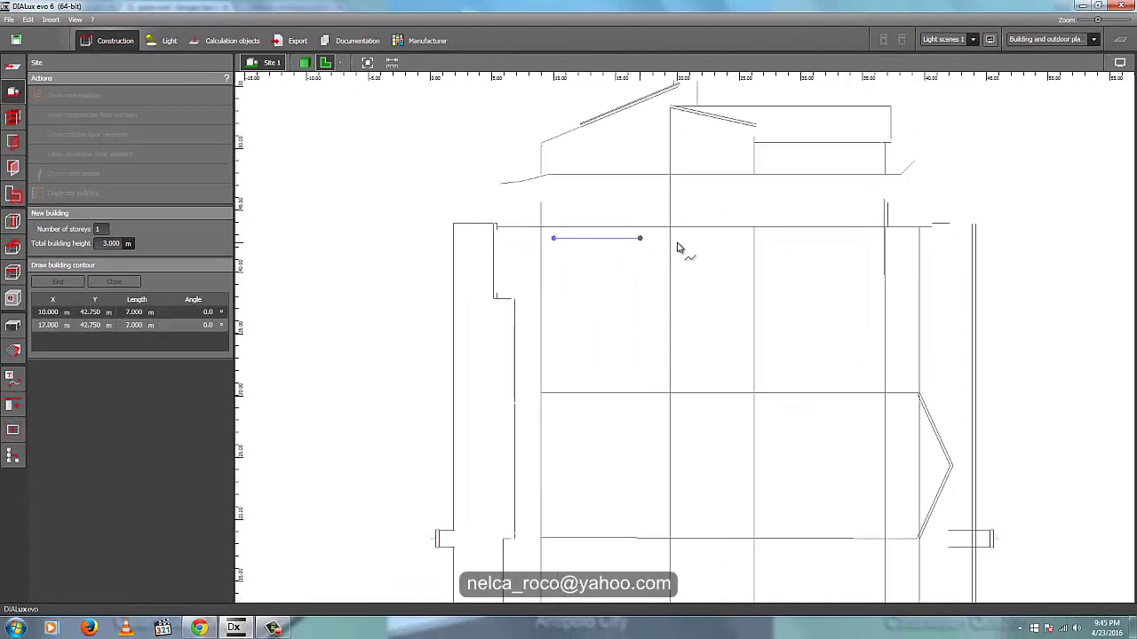
left_click(742, 239)
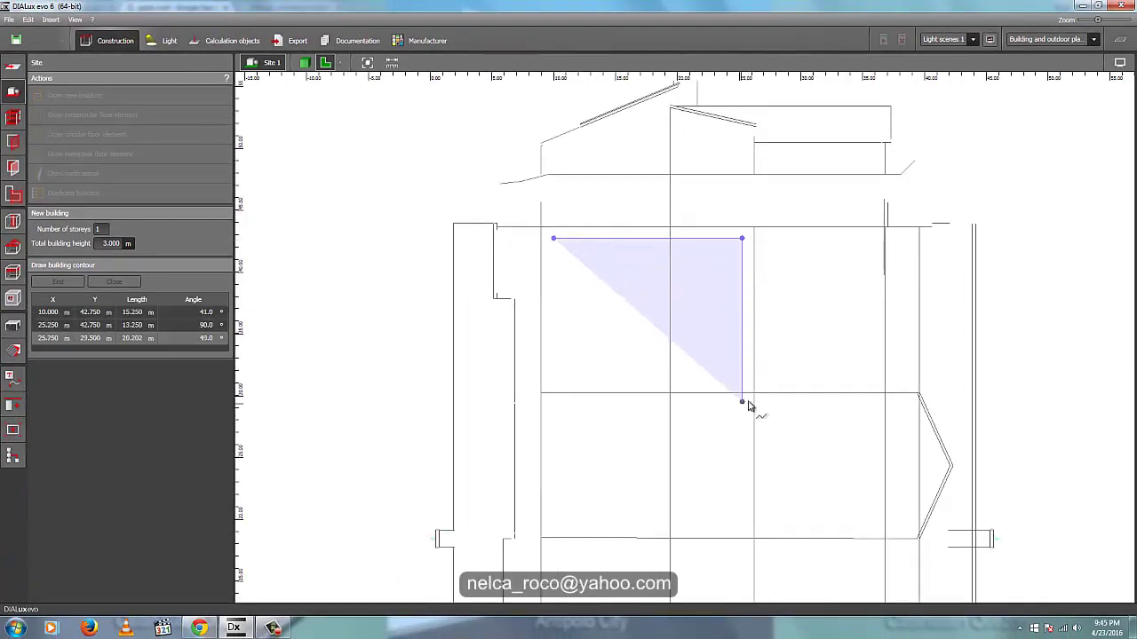
middle_click_drag(749, 406, 746, 328)
left_click(739, 332)
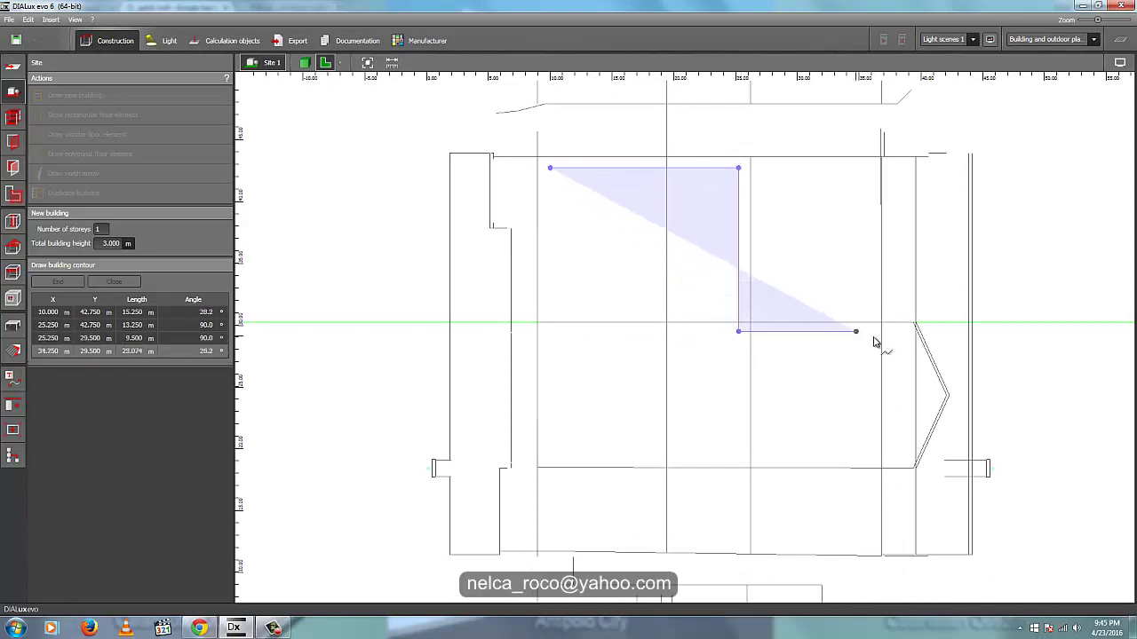
left_click(875, 332)
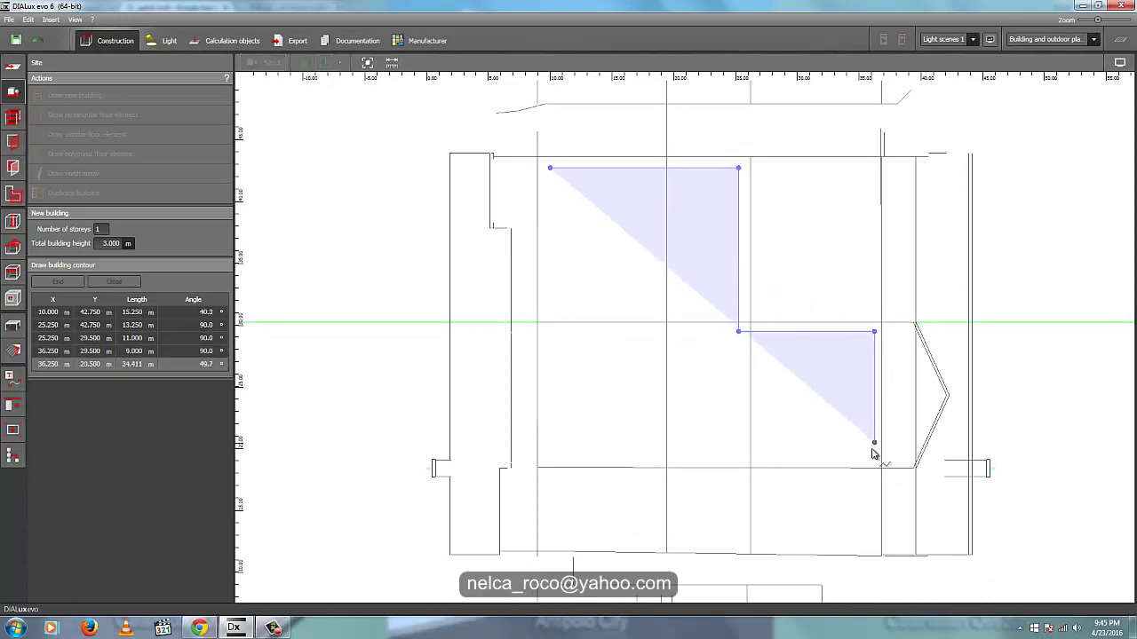
left_click(874, 458)
left_click(743, 460)
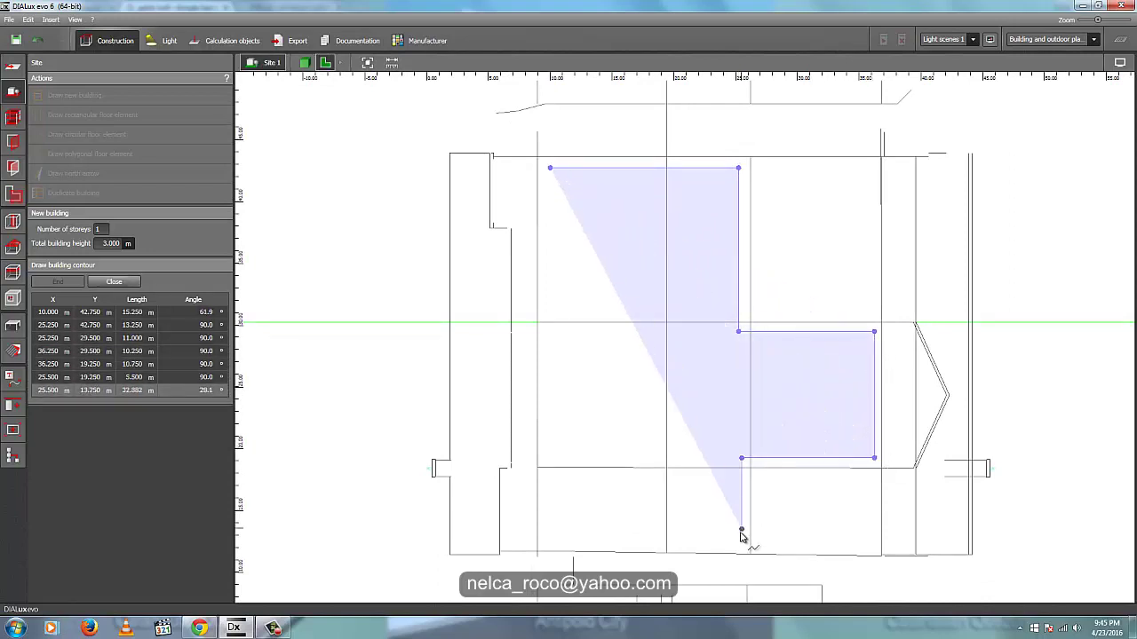
left_click(741, 544)
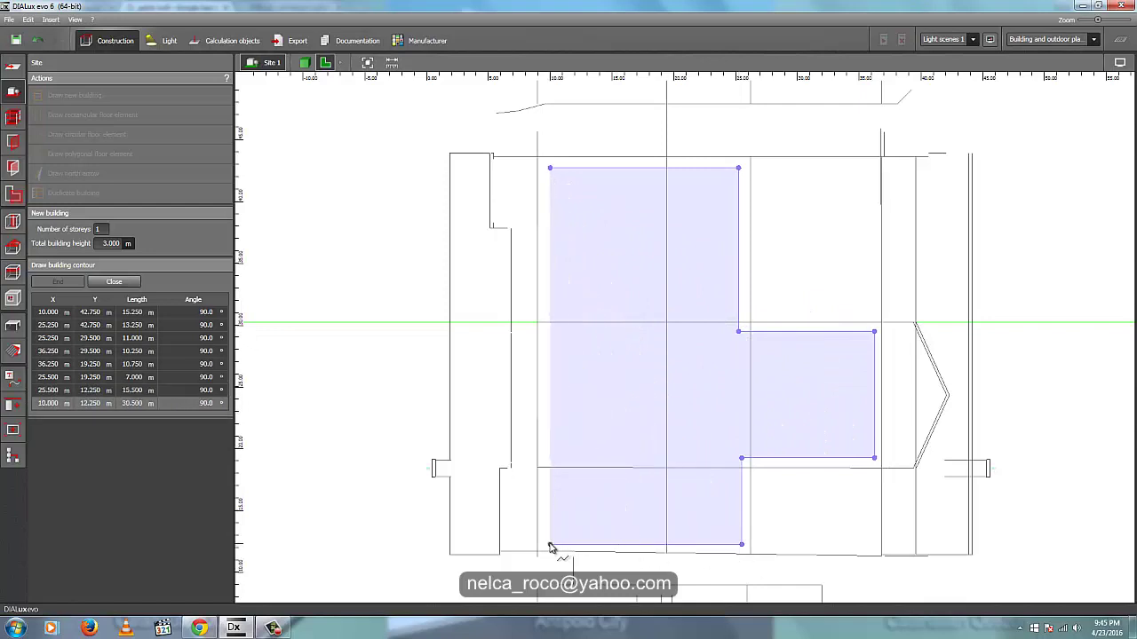
left_click(550, 545)
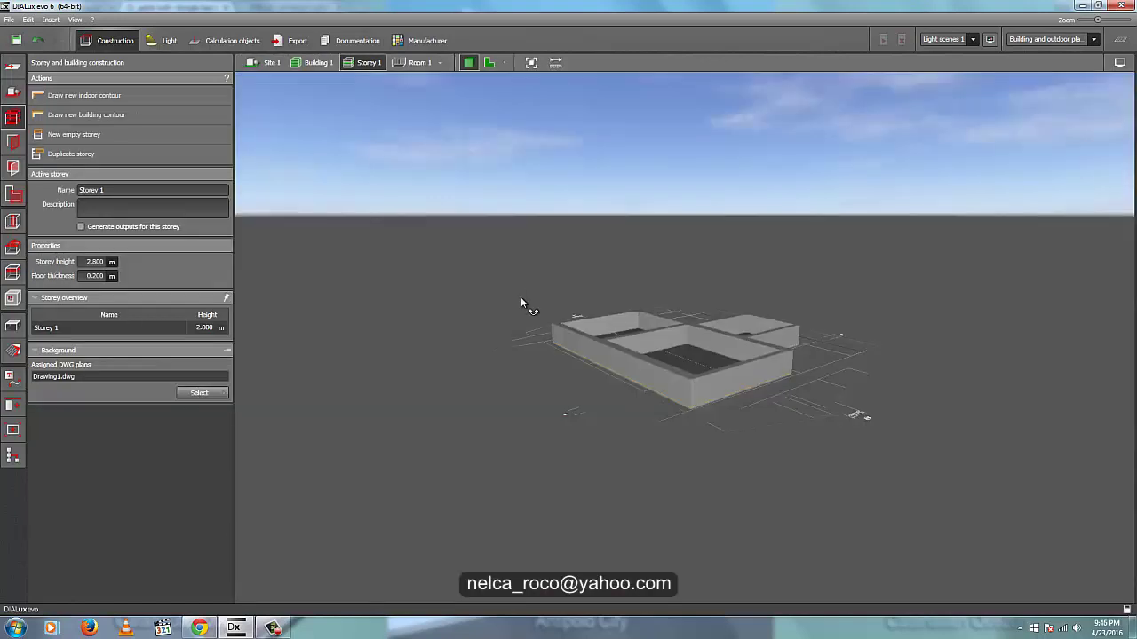
- Set the height of Storey 1 to 4 m
right_click_drag(522, 299, 529, 321)
scroll(332, 326, "up", 3)
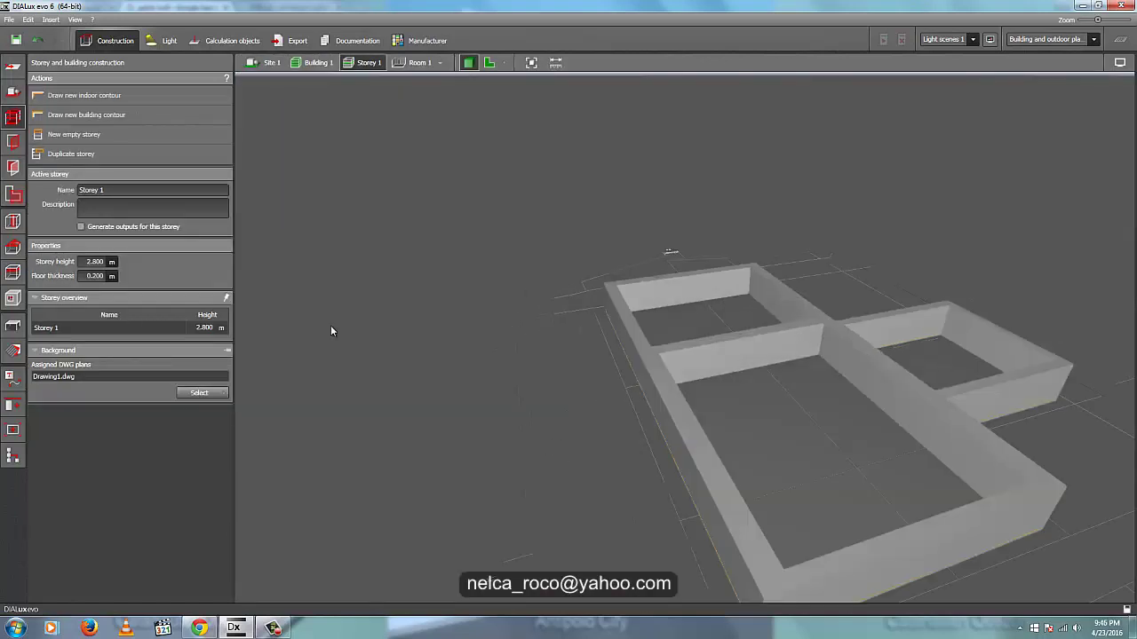
left_click(95, 263)
type("4")
key("Return")
left_click(469, 292)
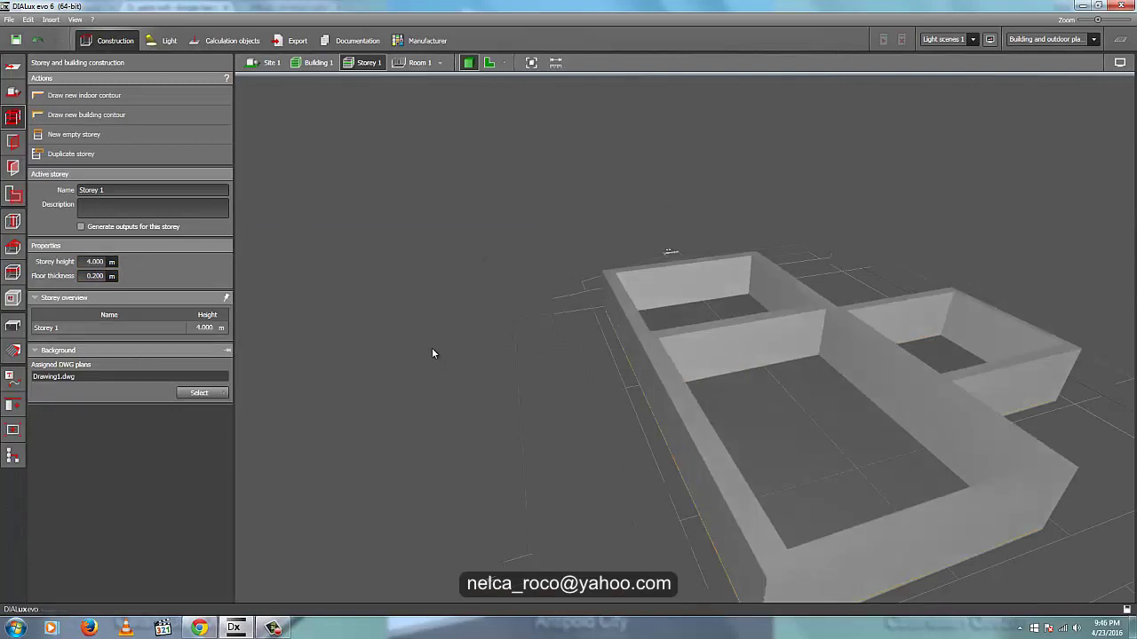
middle_click_drag(494, 364, 506, 184)
- In plan view, draw a single-pitch roof about 32.1 m long and 10.3 m wide between the main ridge line and the eaves opposite the wing
left_click(488, 62)
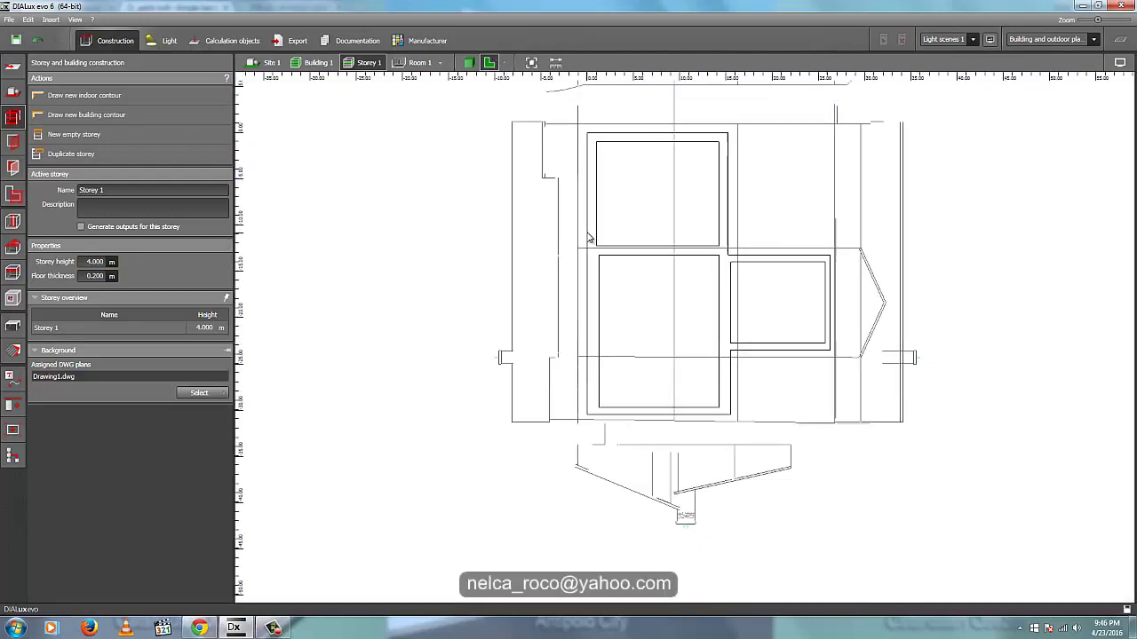
scroll(538, 314, "up", 3)
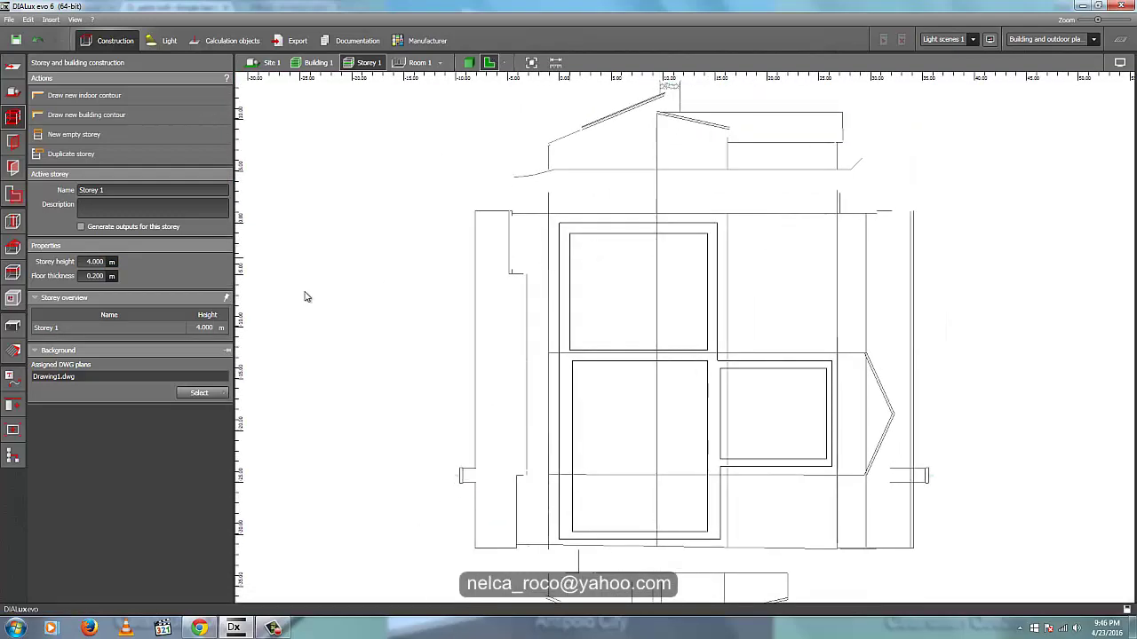
left_click(13, 248)
left_click(200, 195)
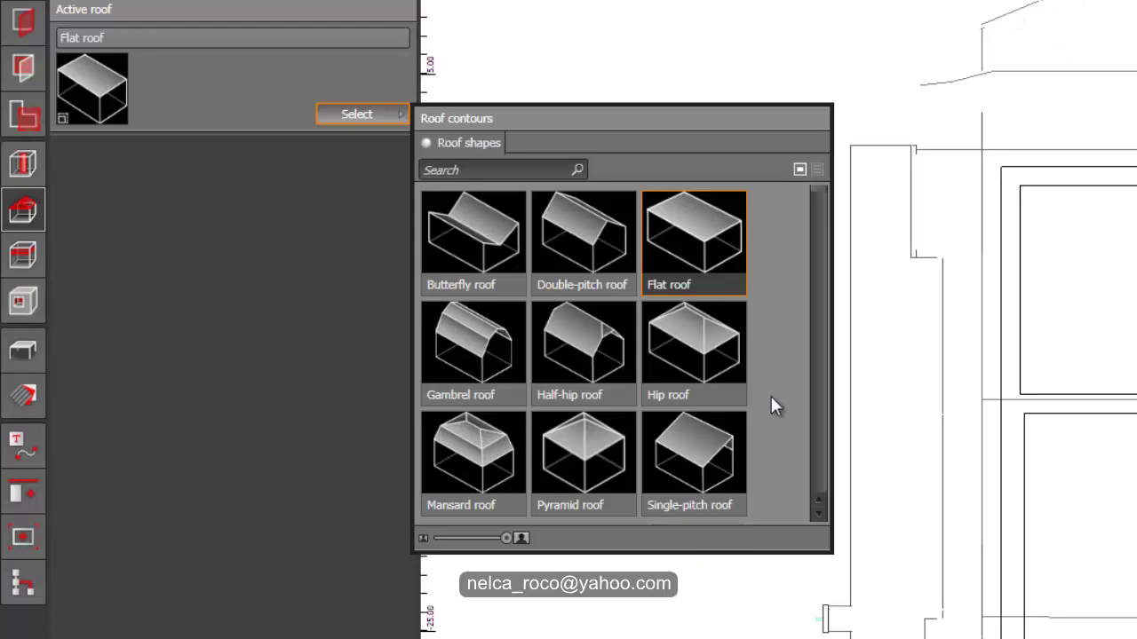
left_click(694, 457)
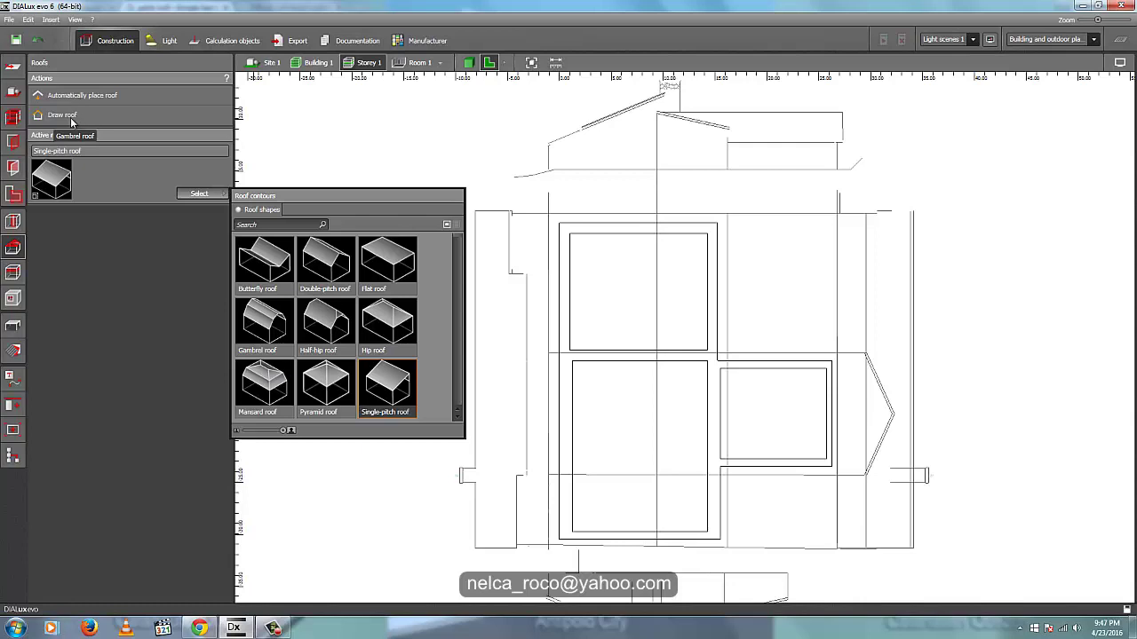
left_click(82, 116)
middle_click_drag(555, 339, 578, 316)
middle_click_drag(656, 268, 648, 331)
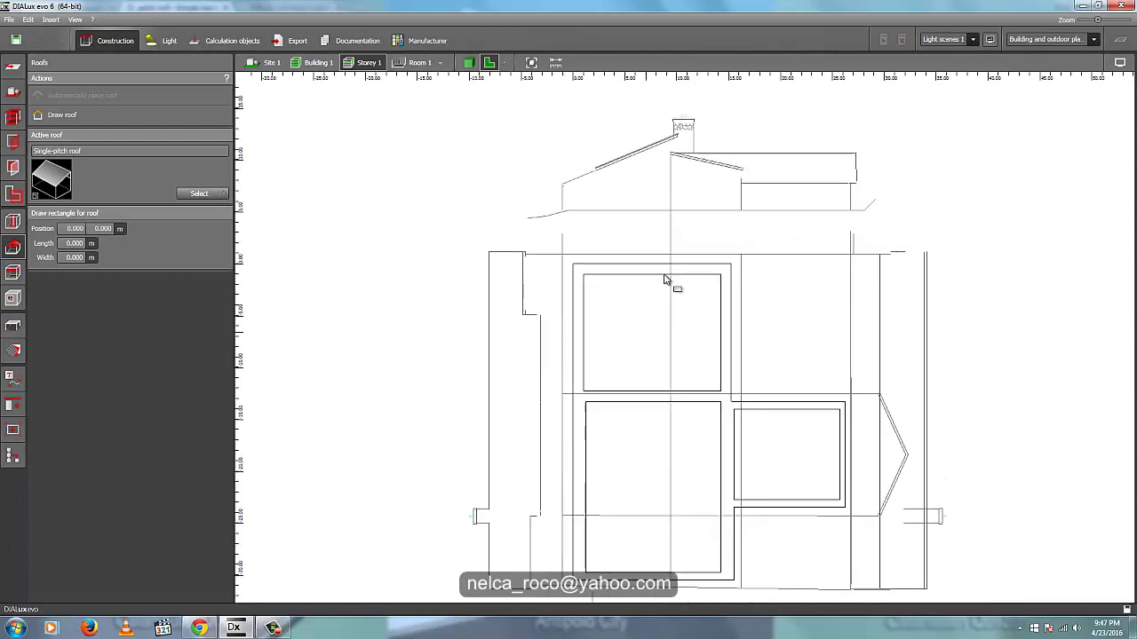
middle_click_drag(665, 264, 675, 232)
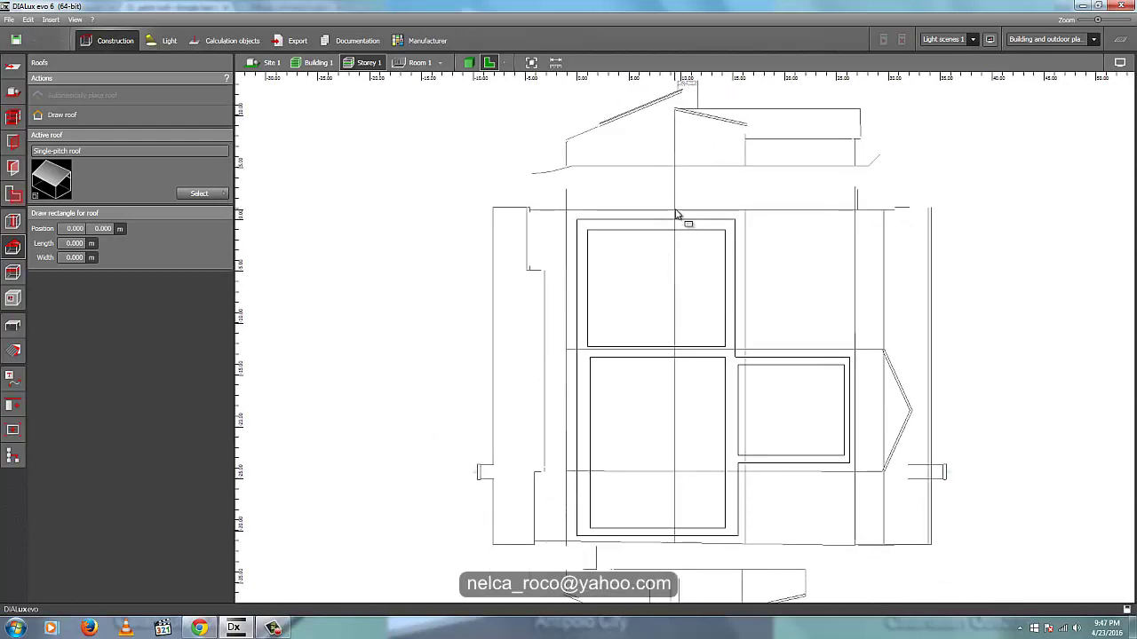
left_click(672, 210)
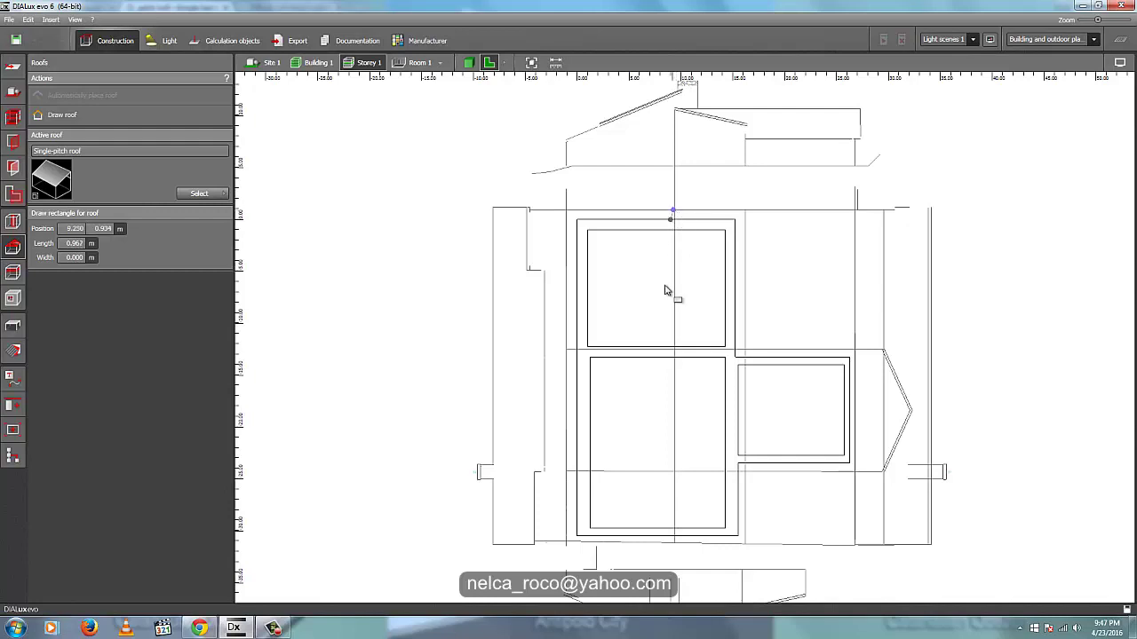
left_click(673, 544)
left_click(578, 438)
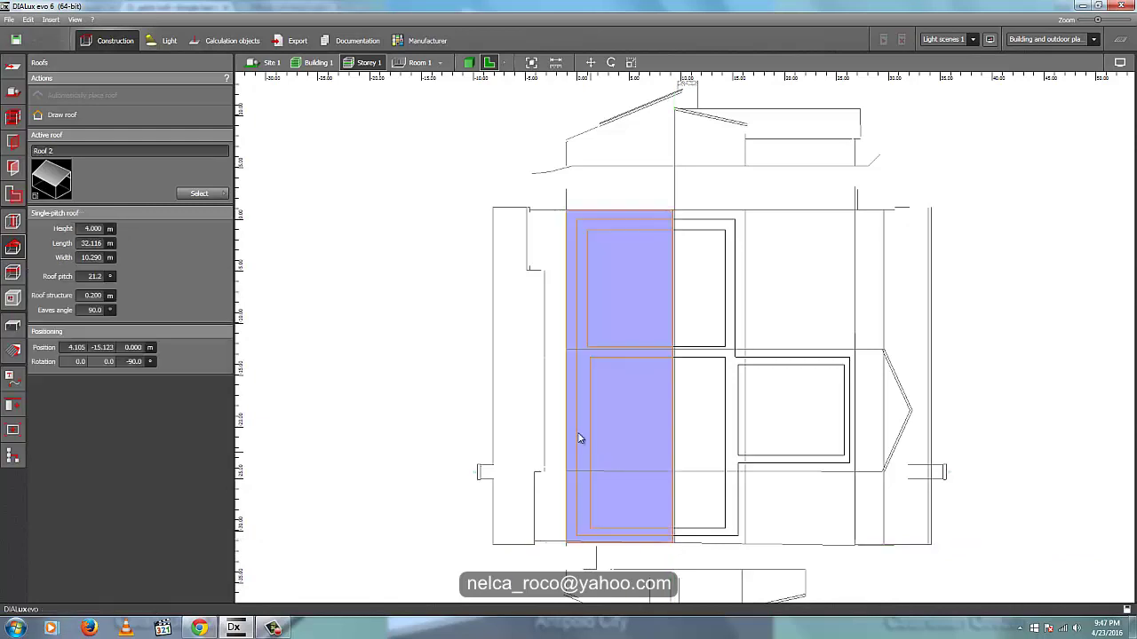
- Check the roof slope against the walls in the side and front views, and return to the plan view
left_click(505, 64)
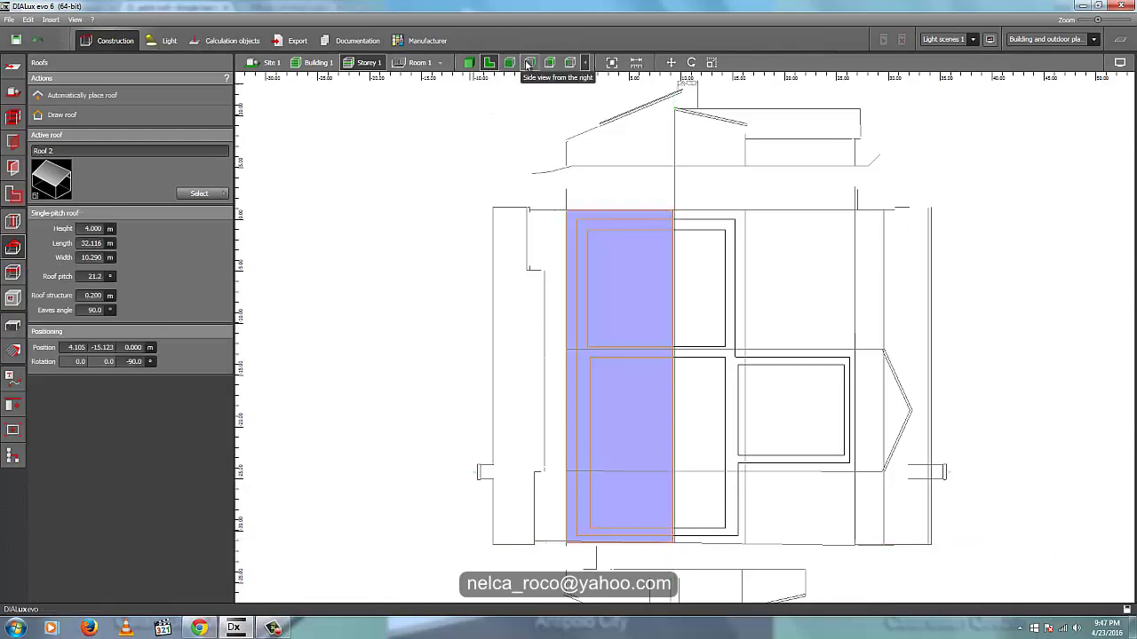
left_click(528, 64)
left_click(511, 63)
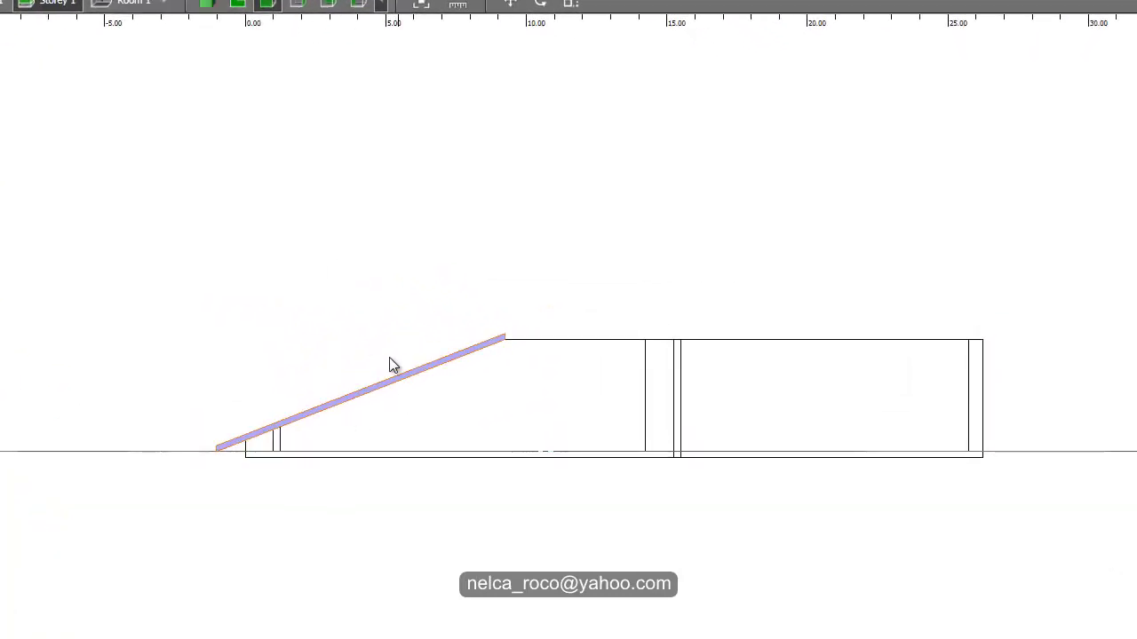
left_click(240, 6)
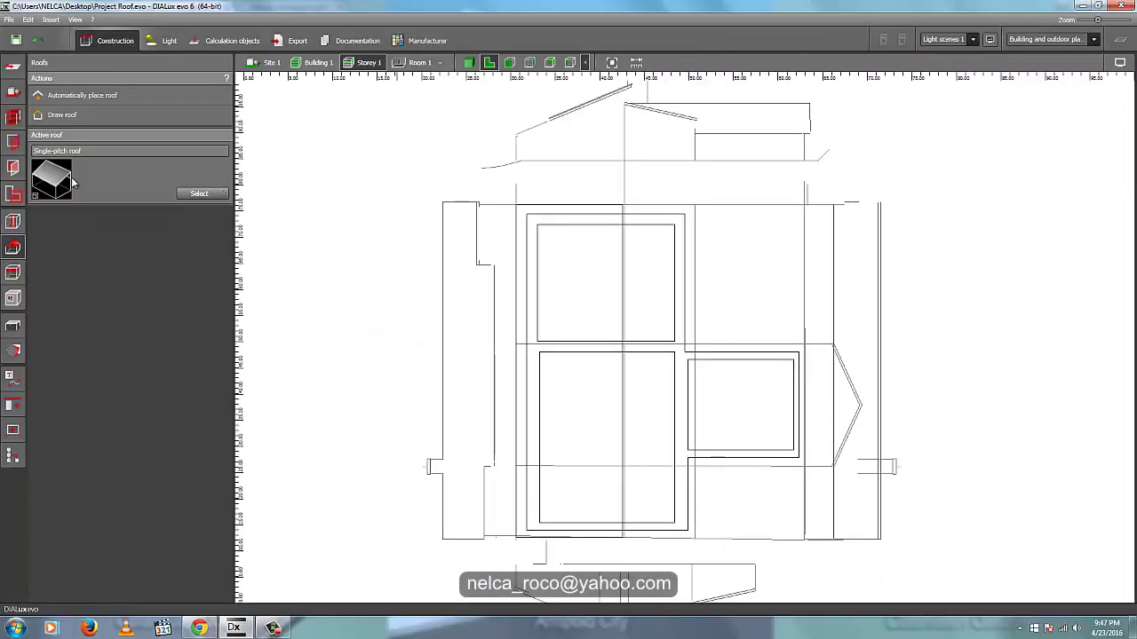
- Draw a single-pitch roof about 7 m long and 32.1 m wide between the main ridge line and the eaves on the wing side
mouse_move(73, 183)
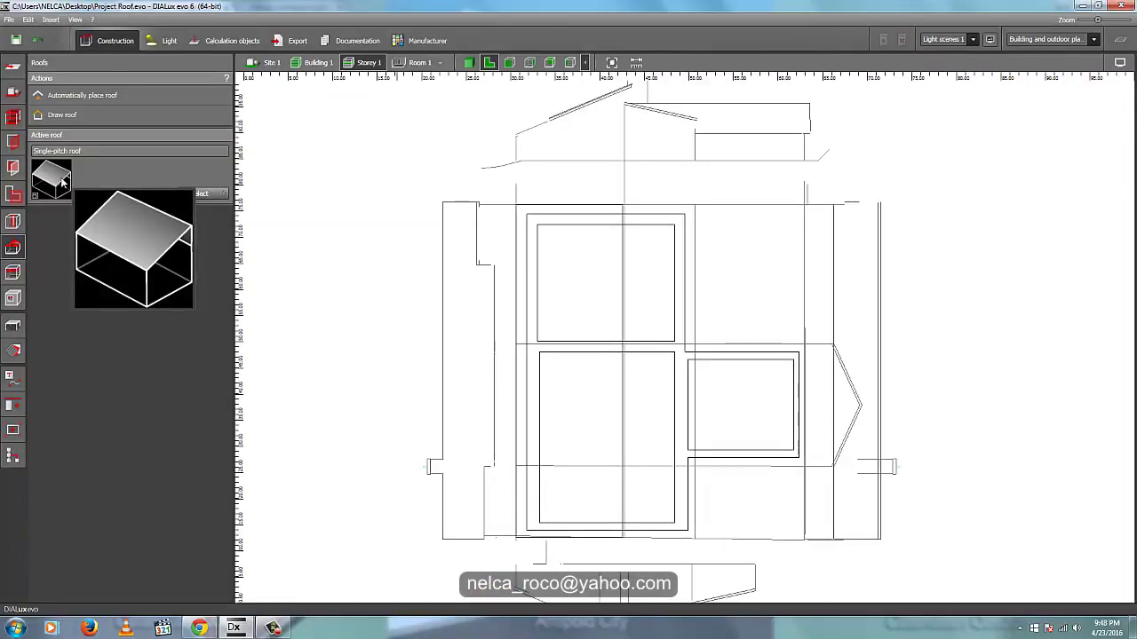
left_click(62, 120)
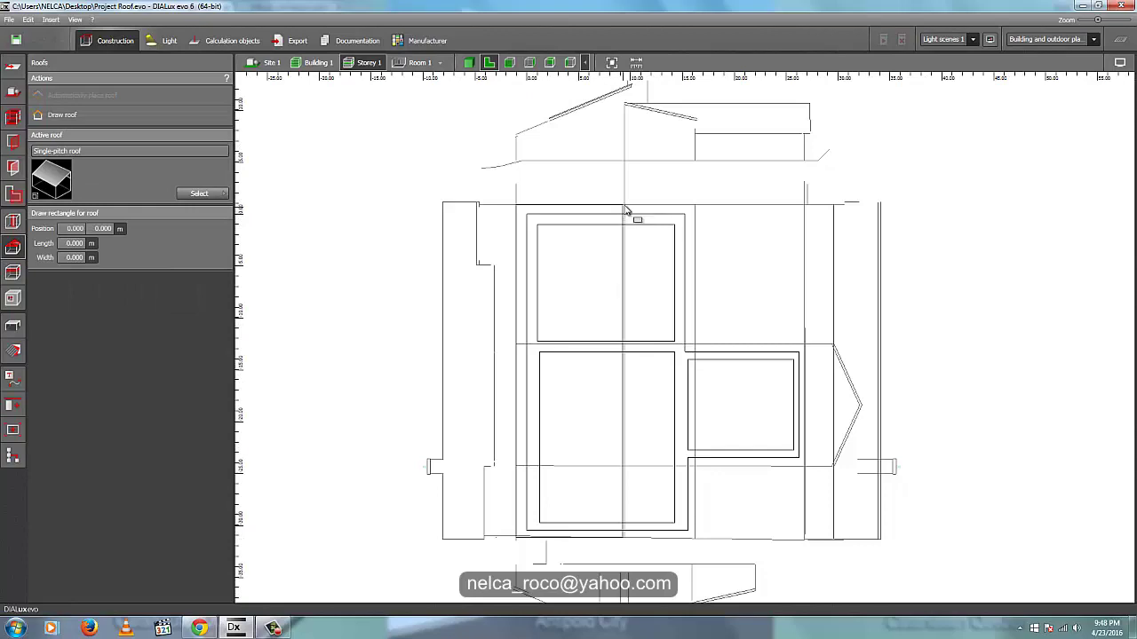
scroll(626, 211, "up", 5)
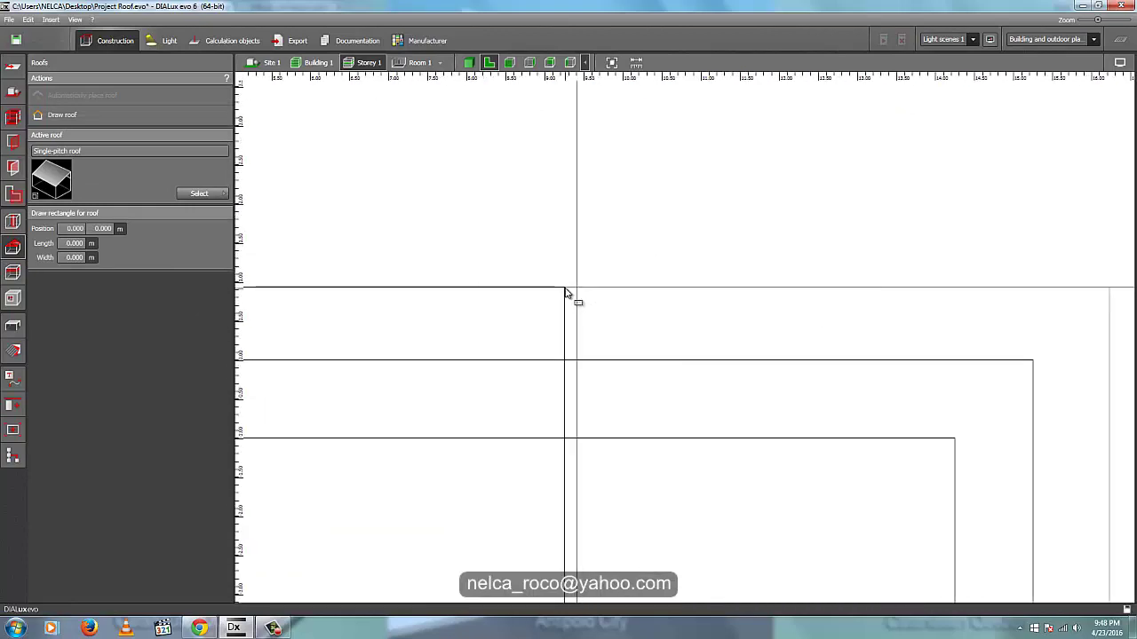
left_click(565, 293)
scroll(601, 322, "down", 3)
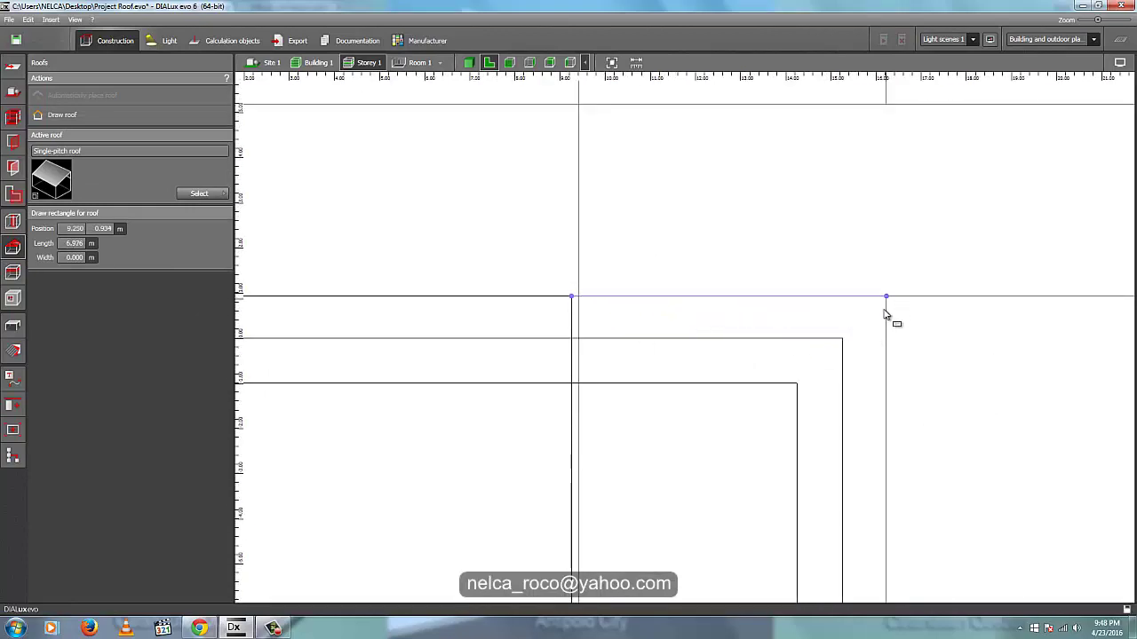
scroll(861, 395, "down", 5)
middle_click_drag(822, 582, 761, 262)
middle_click_drag(757, 395, 784, 126)
scroll(700, 471, "down", 1)
middle_click_drag(692, 435, 758, 163)
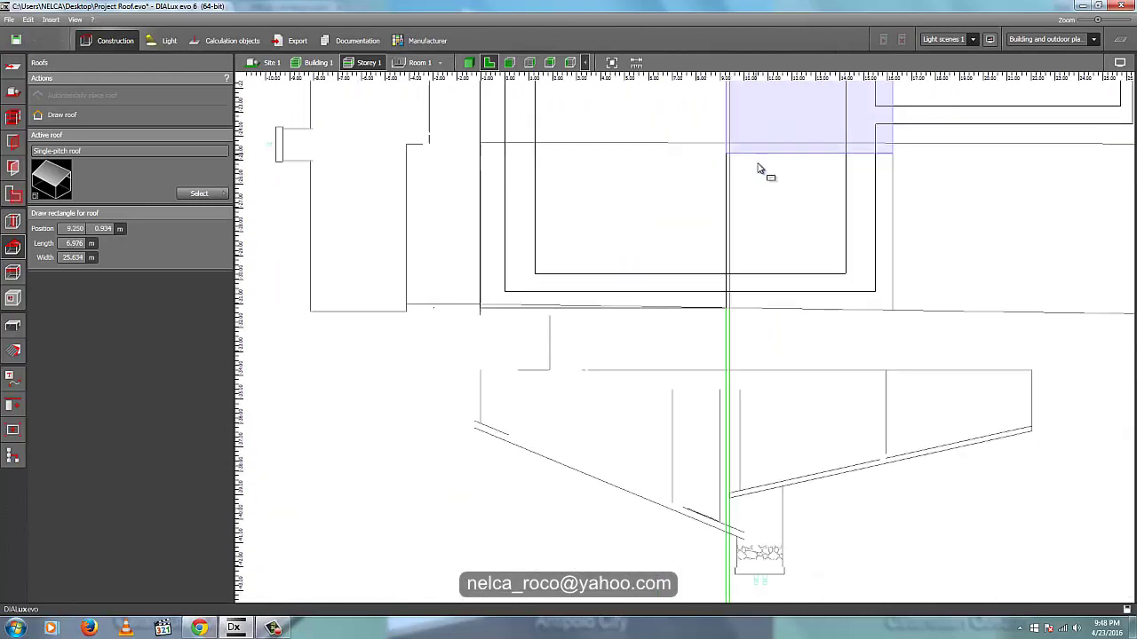
scroll(754, 337, "up", 4)
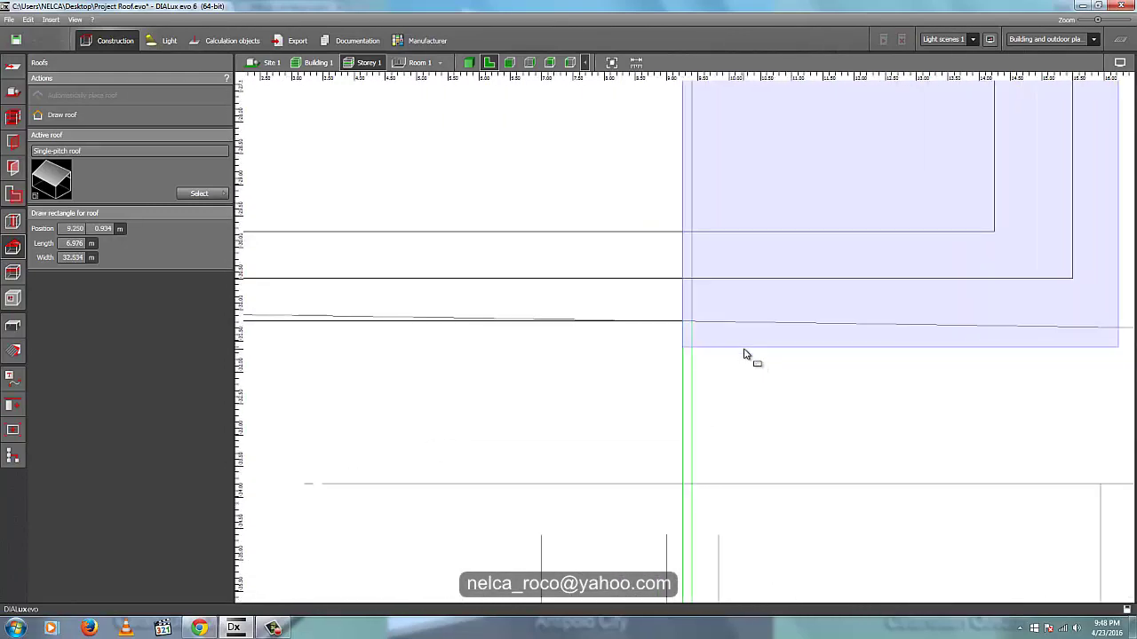
scroll(744, 354, "up", 2)
scroll(667, 325, "up", 2)
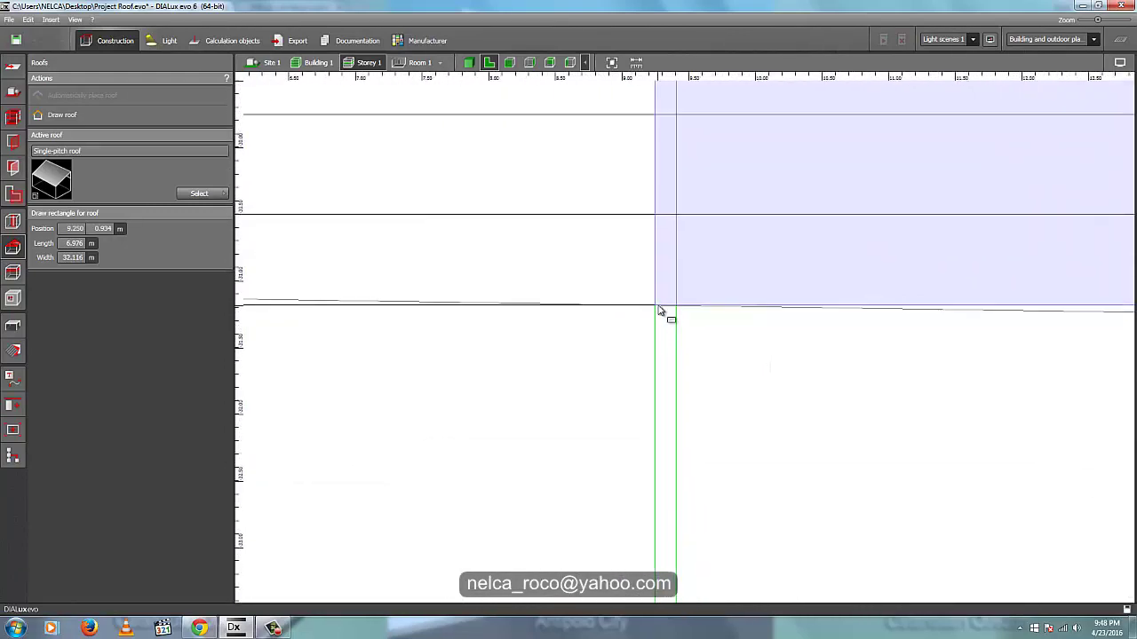
left_click(660, 310)
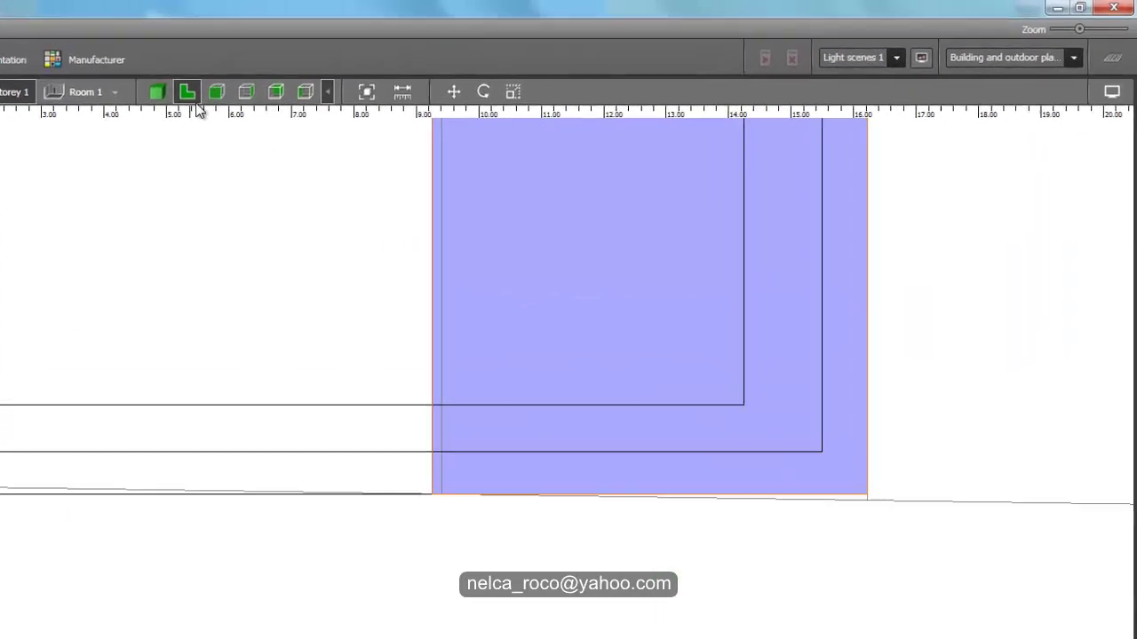
- Check the slope direction of the new roof in the front, back and 3D views, and return to the full plan view
left_click(509, 62)
left_click(278, 417)
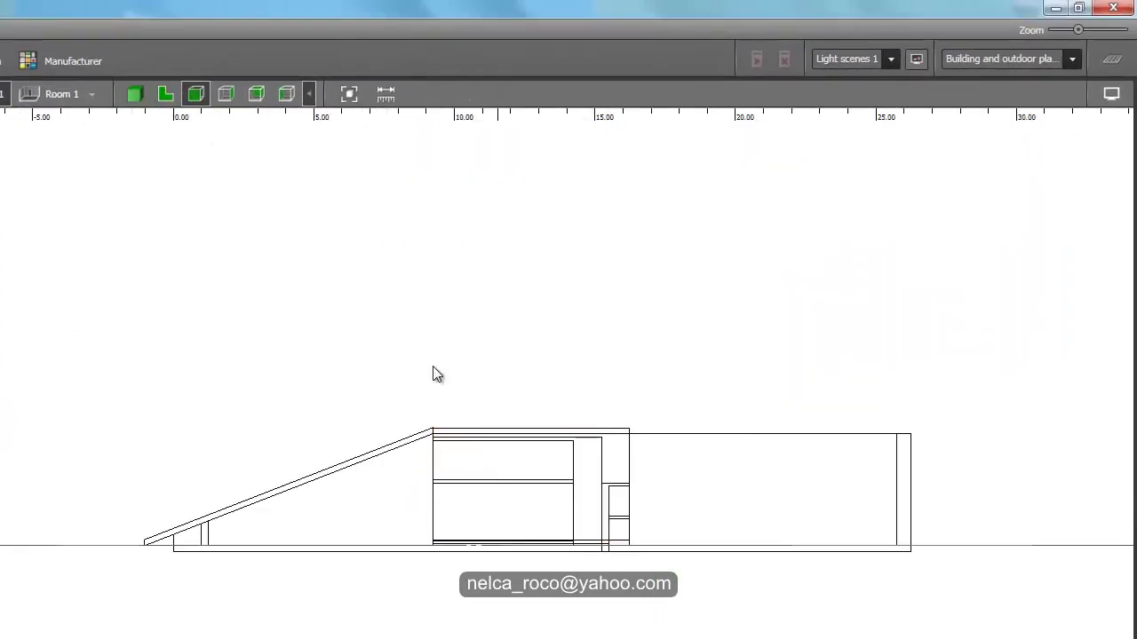
left_click(226, 93)
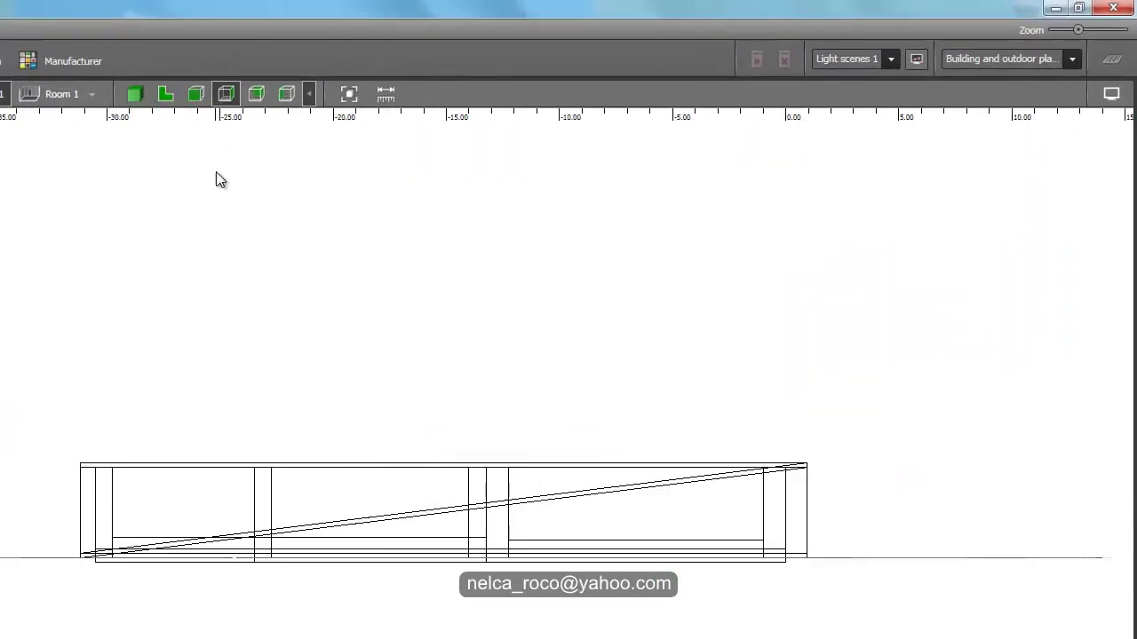
left_click(125, 91)
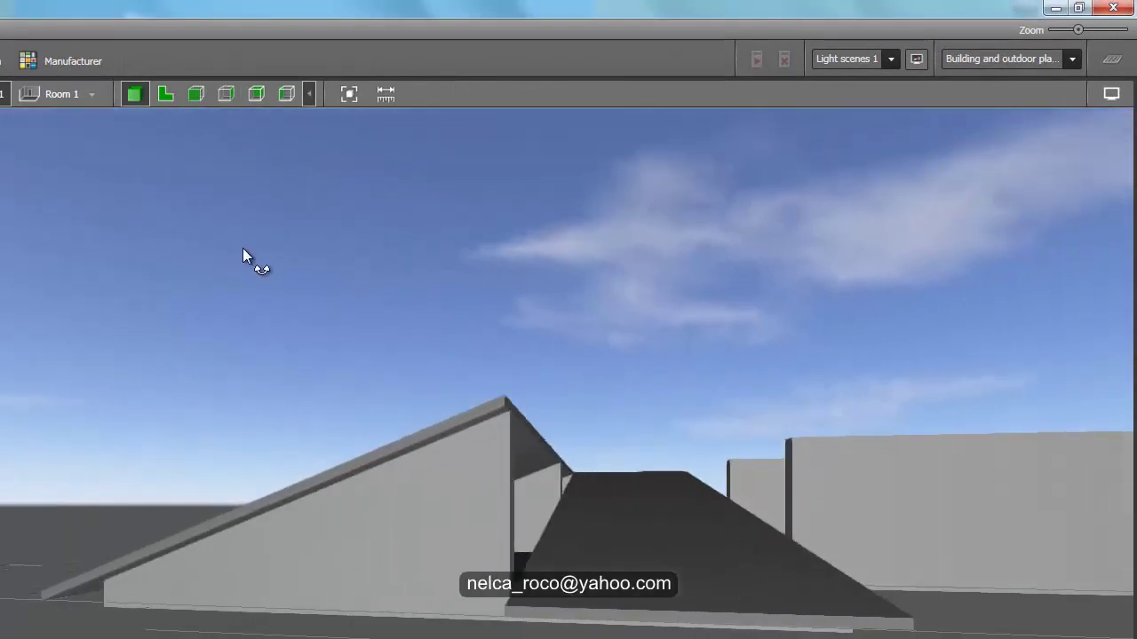
right_click_drag(242, 248, 316, 363)
left_click(641, 587)
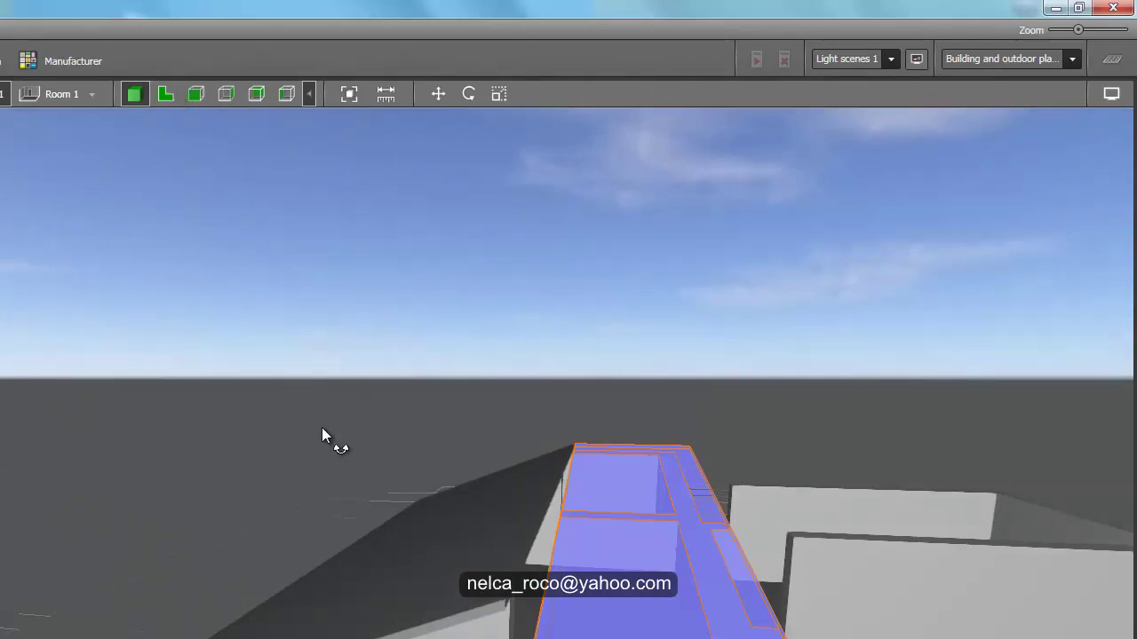
right_click_drag(321, 428, 321, 428)
left_click(167, 95)
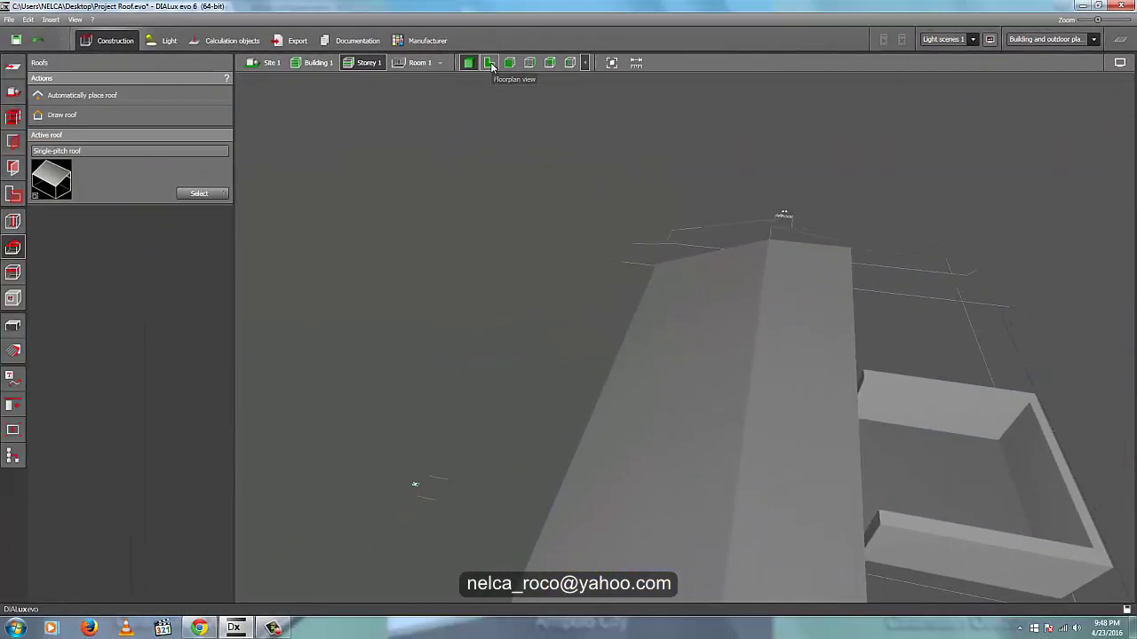
left_click(491, 67)
left_click(611, 62)
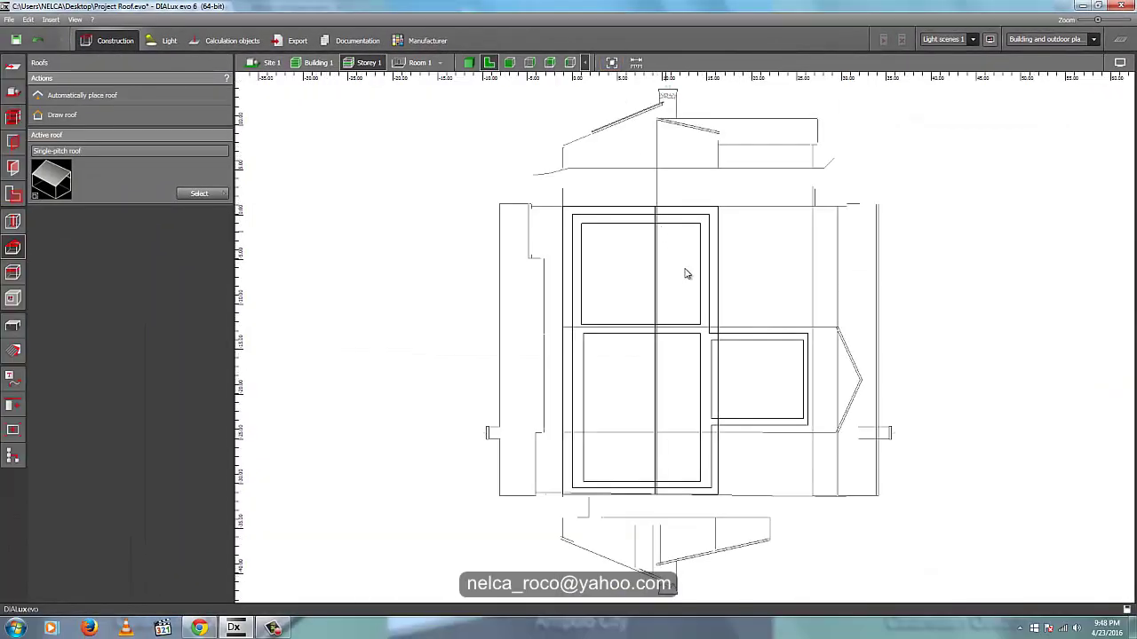
- Rotate the wing-side single-pitch roof 90° counterclockwise in plan
left_click(678, 303)
right_click(677, 298)
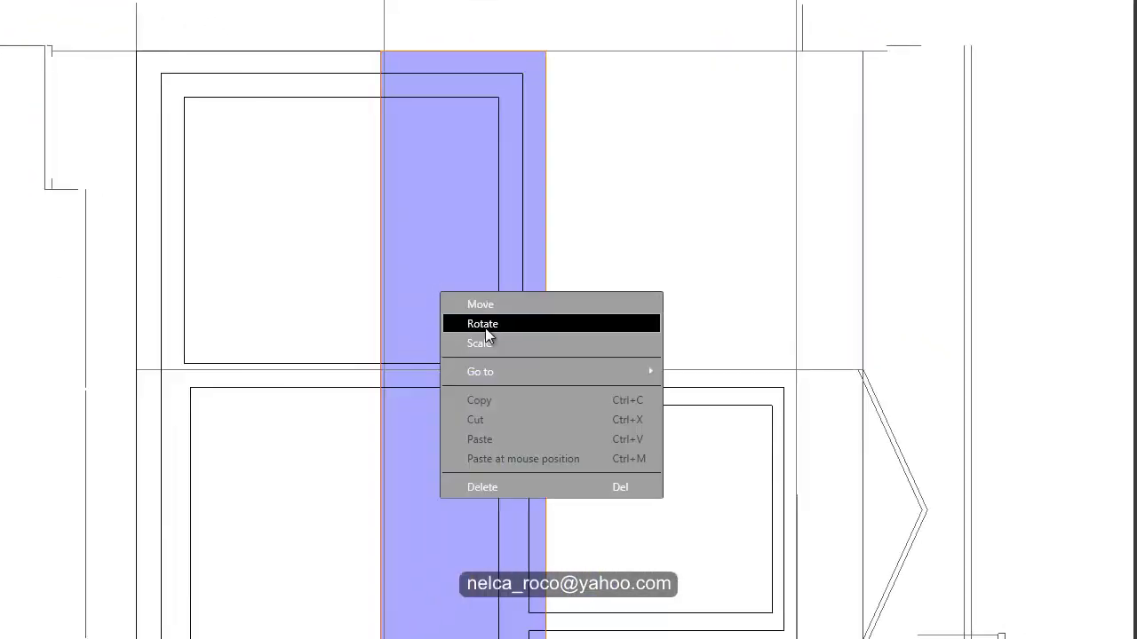
left_click(490, 325)
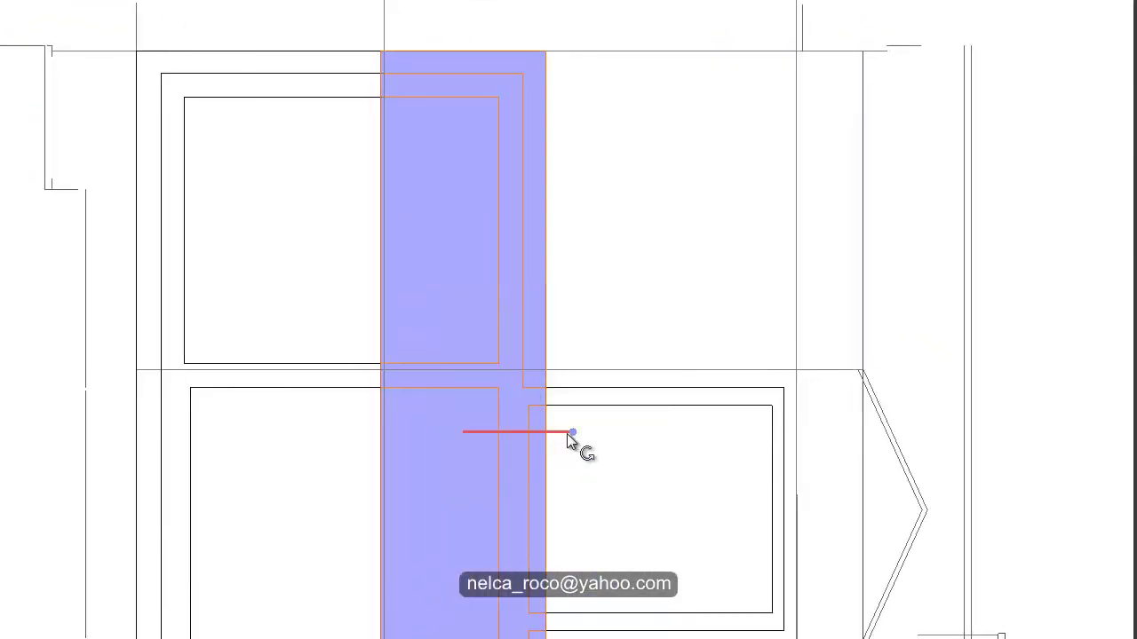
left_click(462, 279)
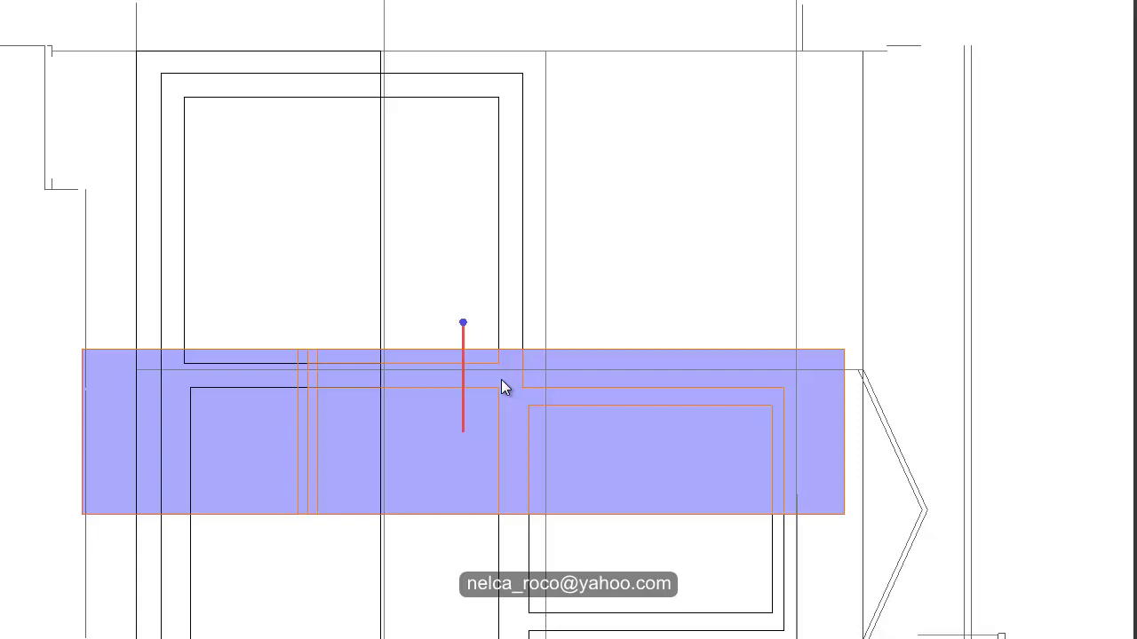
- Scale the rotated roof to align its edges with the main ridge line and with both end lines of the main roof plan
right_click(501, 382)
left_click(549, 436)
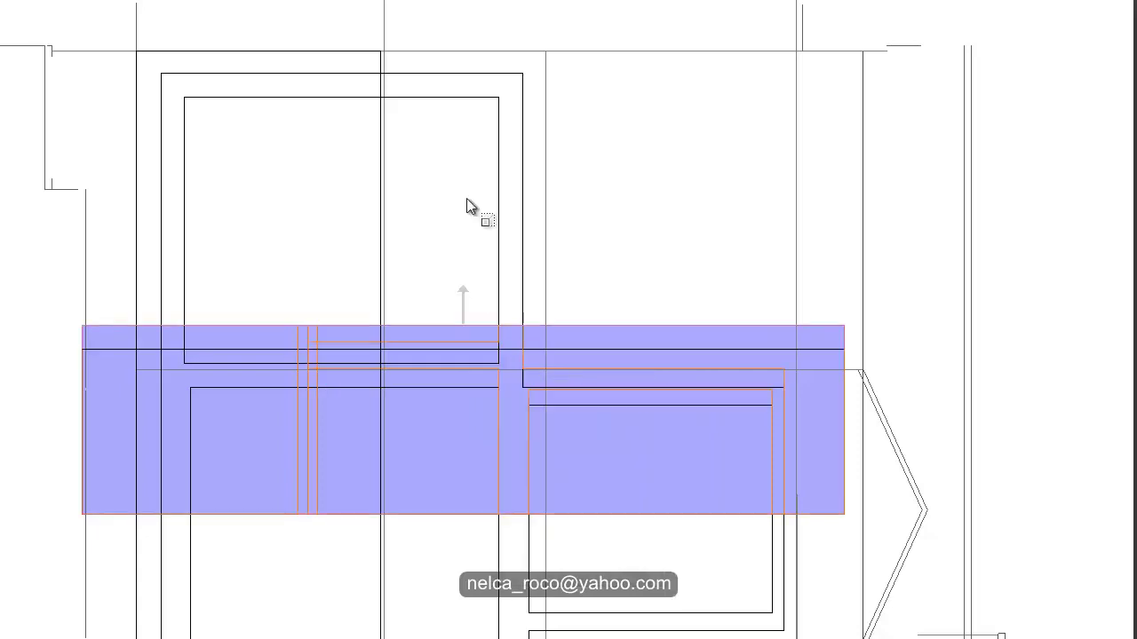
left_click(458, 54)
middle_click_drag(508, 257, 569, 61)
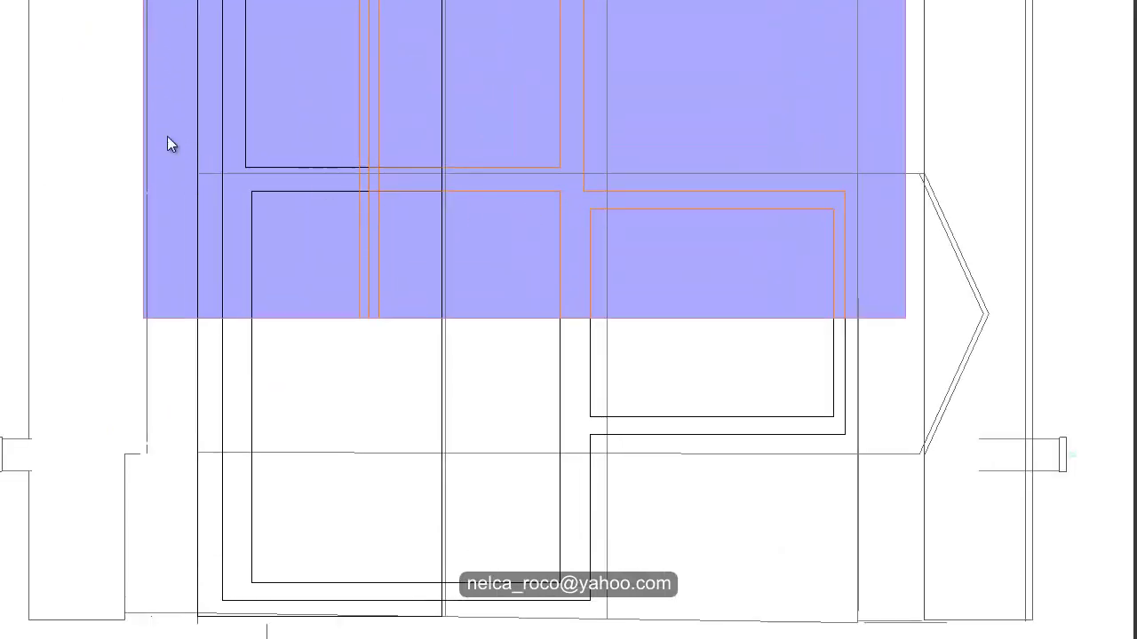
left_click_drag(152, 133, 441, 153)
mouse_move(530, 329)
left_mouse_down()
mouse_move(540, 400)
mouse_move(533, 617)
mouse_move(452, 609)
mouse_move(456, 600)
mouse_move(444, 620)
left_mouse_up()
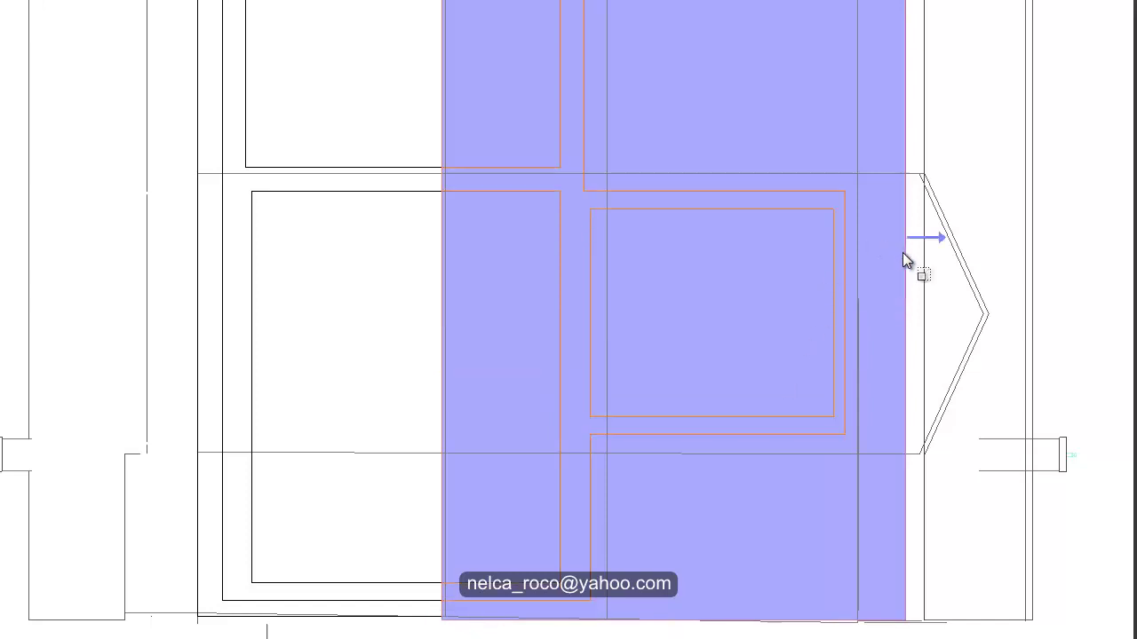
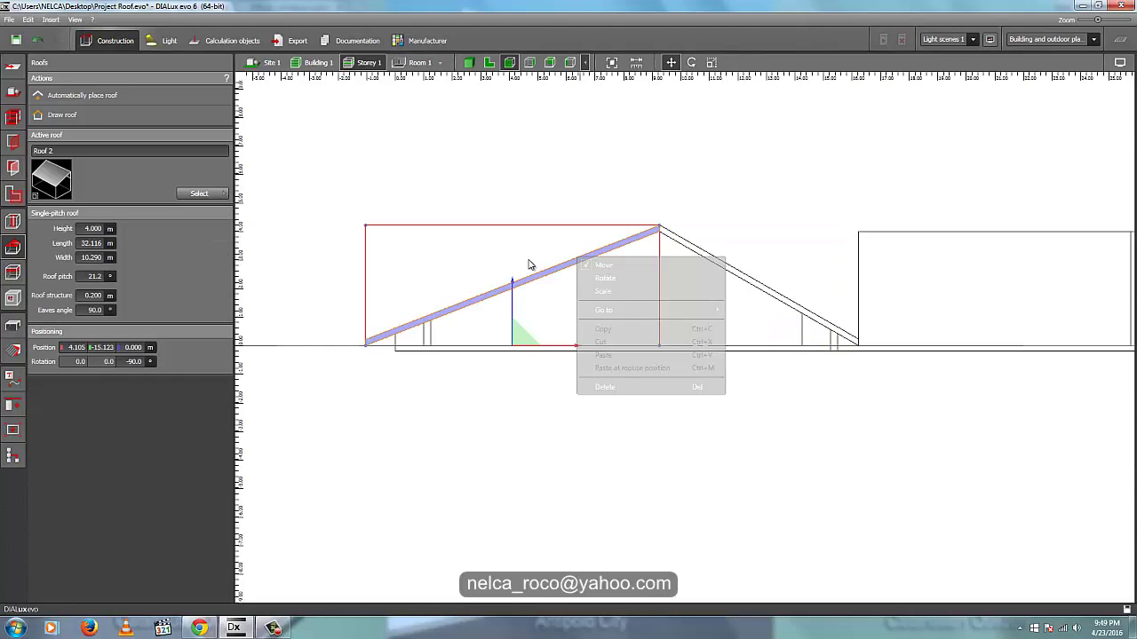
- In the front view, raise the single-pitch roof on the side opposite the wing by about 1.1 m
left_click_drag(515, 287, 516, 265)
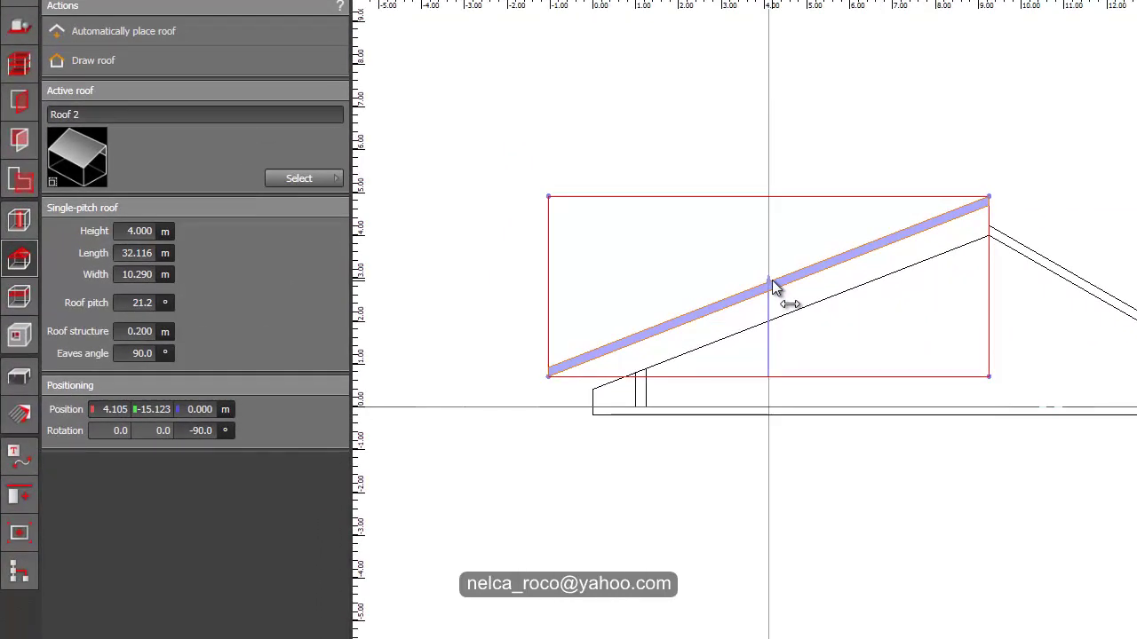
left_click_drag(769, 285, 776, 266)
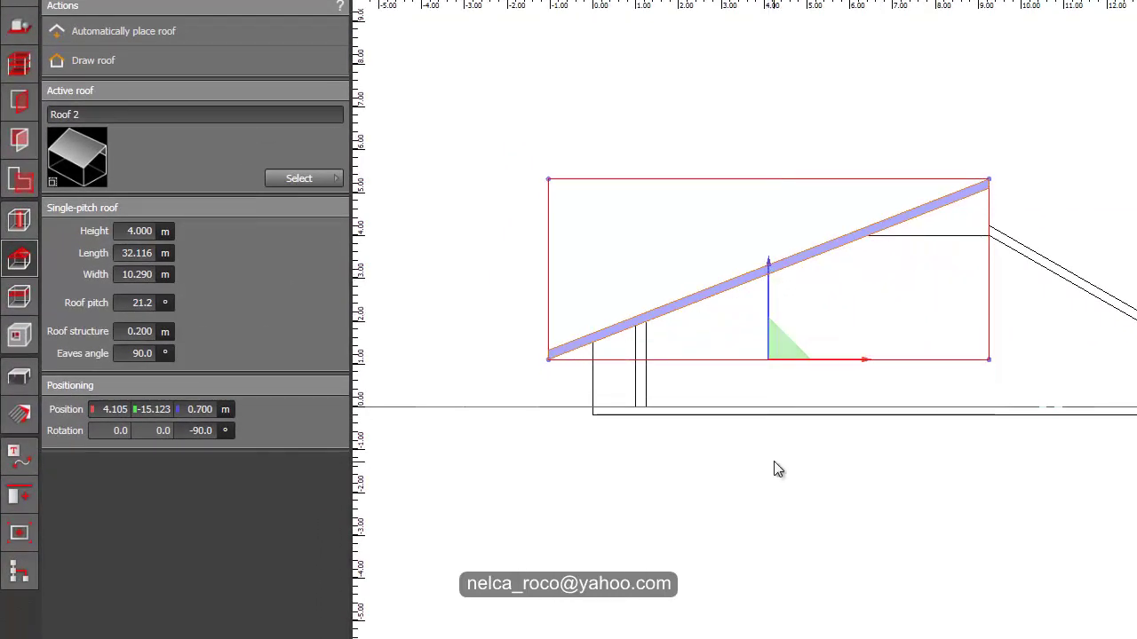
left_click(546, 525)
- Compare the offset between the two main roof slopes with the imported elevation drawing, using the 3D, front and plan views
left_click(578, 22)
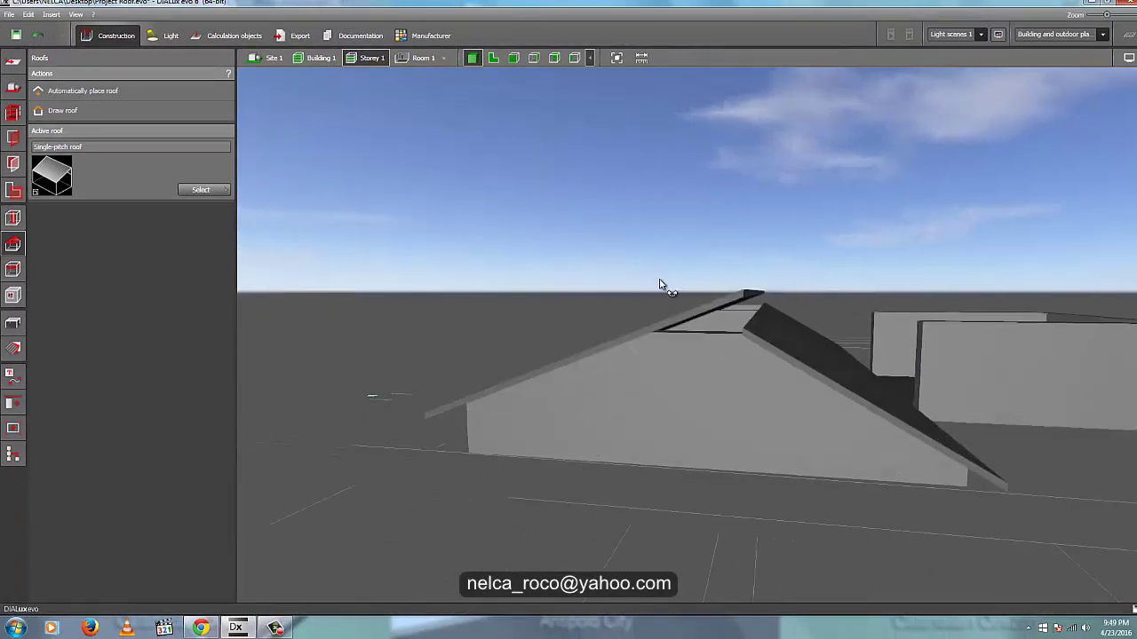
left_click(495, 60)
left_click(512, 59)
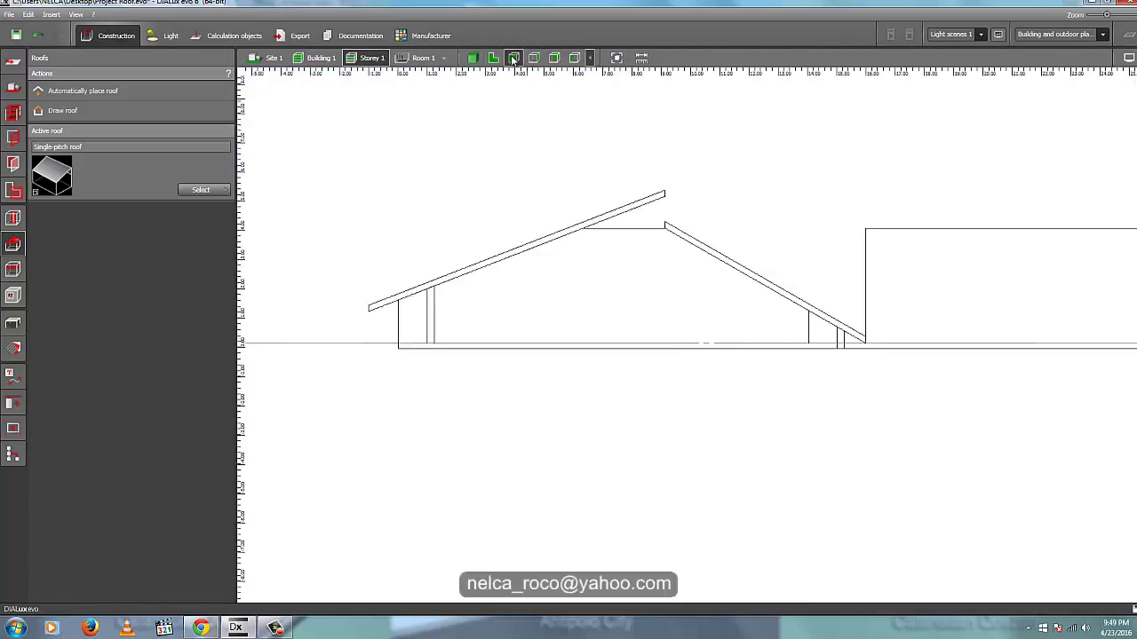
scroll(548, 224, "down", 3)
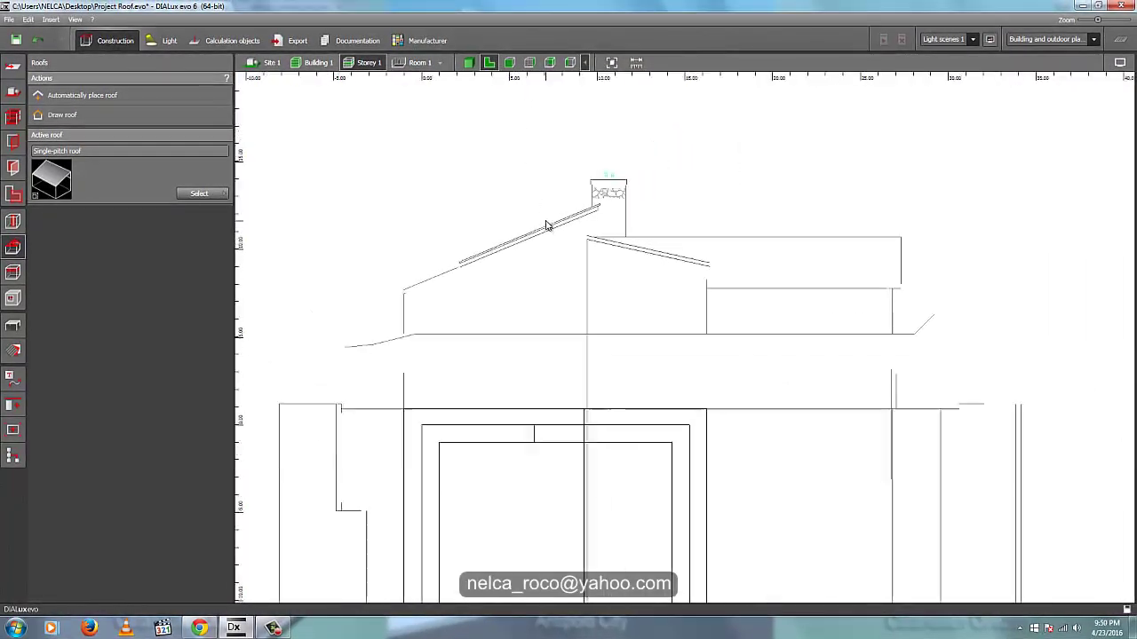
left_click(611, 62)
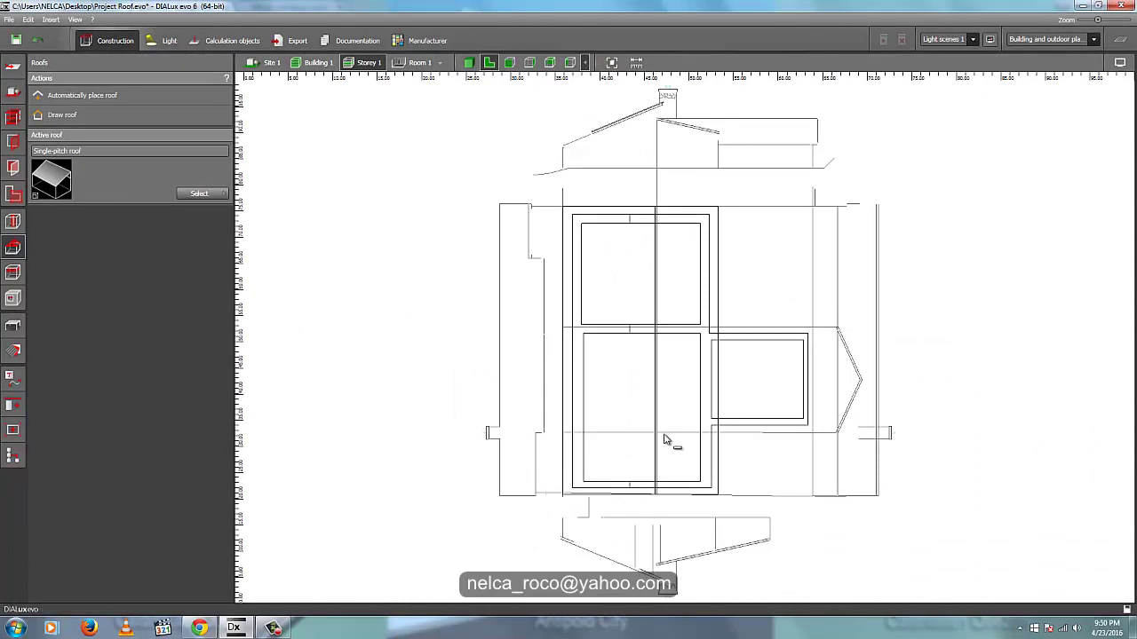
left_click(468, 63)
right_click_drag(464, 235, 524, 255)
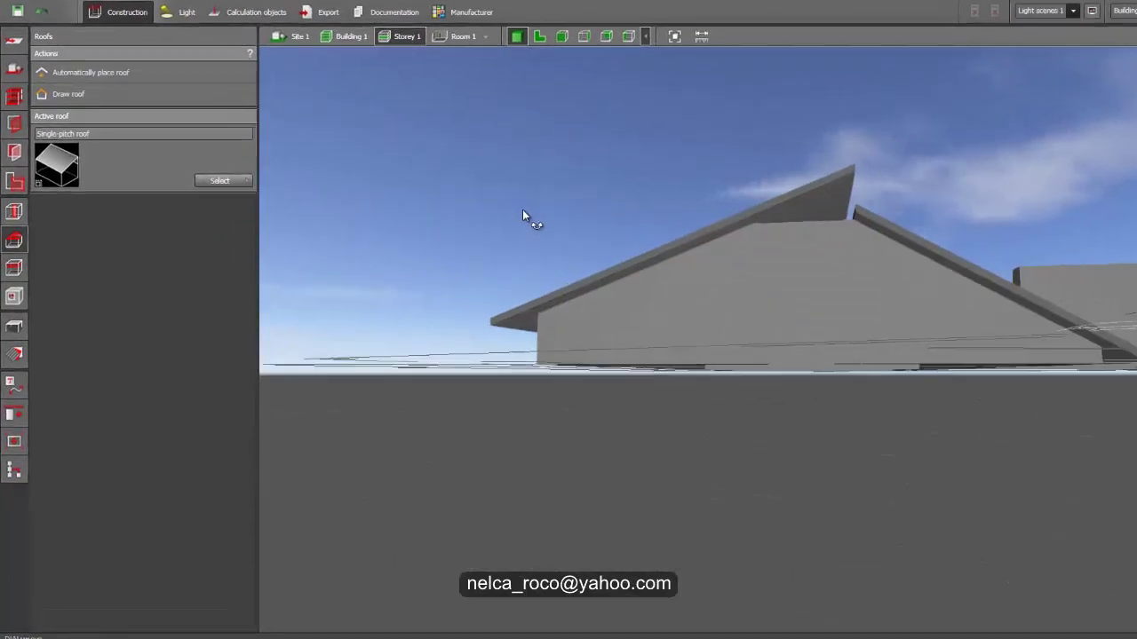
left_click(540, 37)
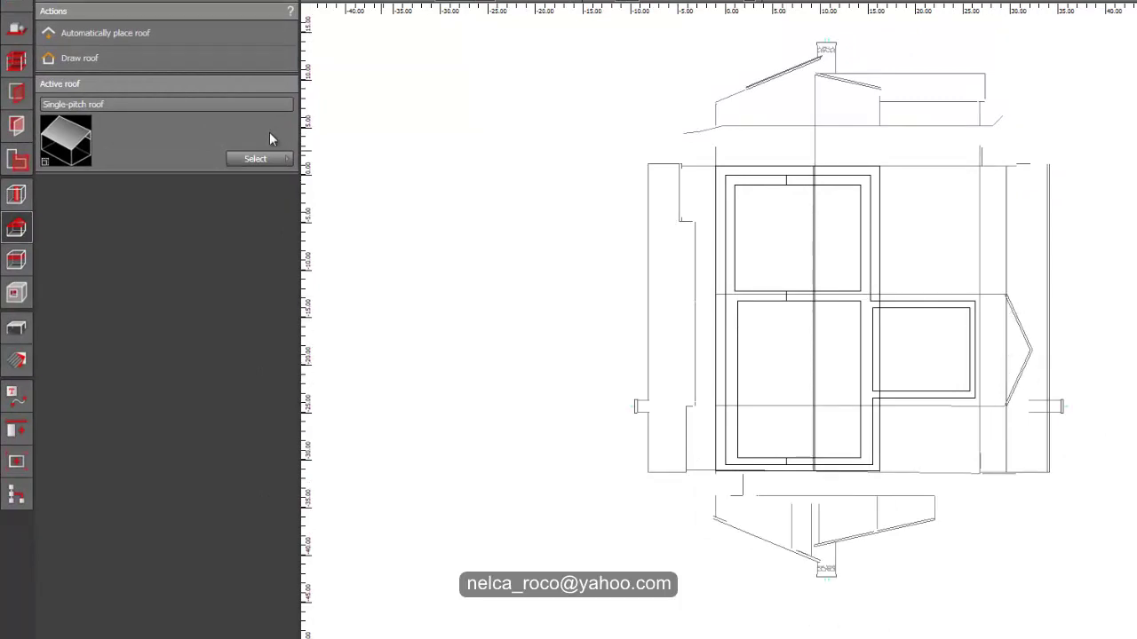
- Draw a double-pitch roof about 17.5 × 11.8 m over the side wing, spanning from the wing's end line to the main ridge line
left_click(257, 158)
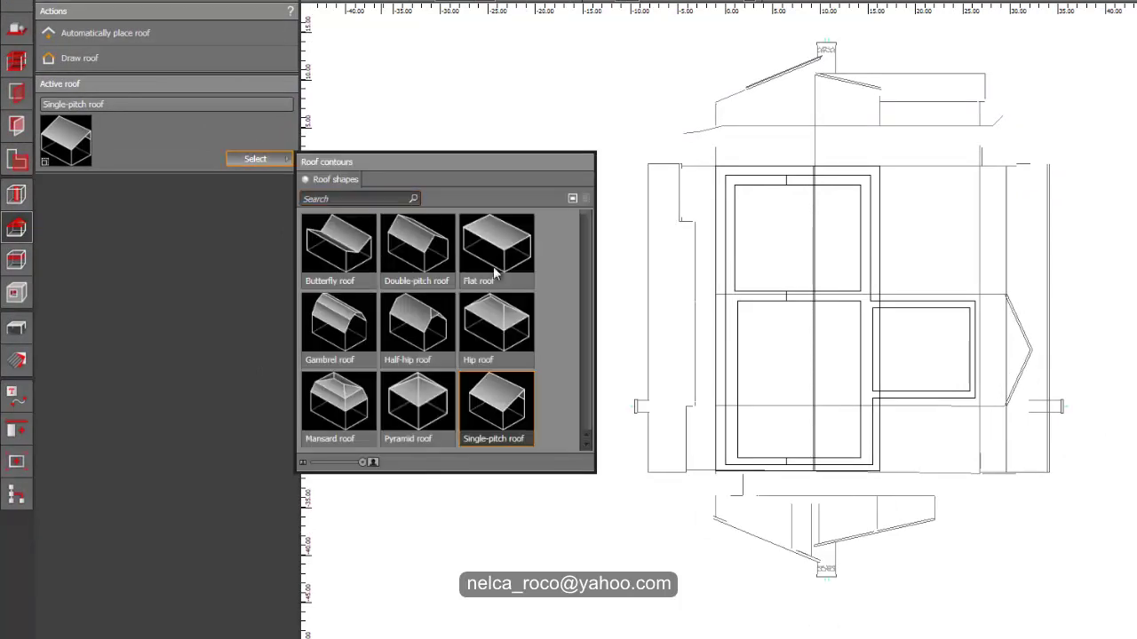
left_click(420, 253)
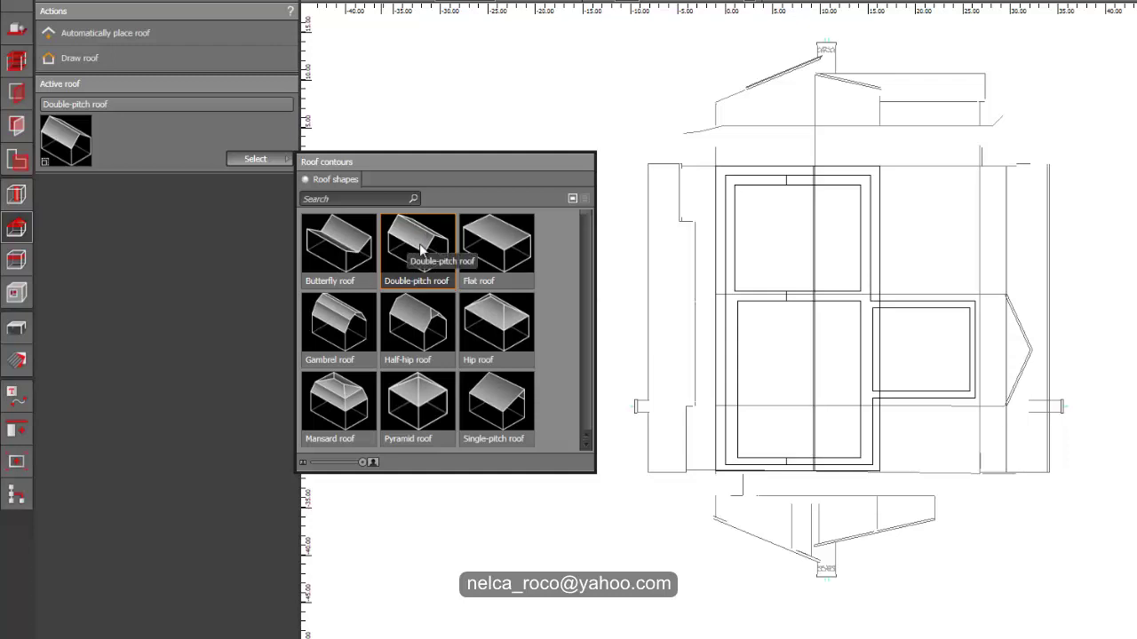
left_click(99, 57)
scroll(832, 312, "up", 3)
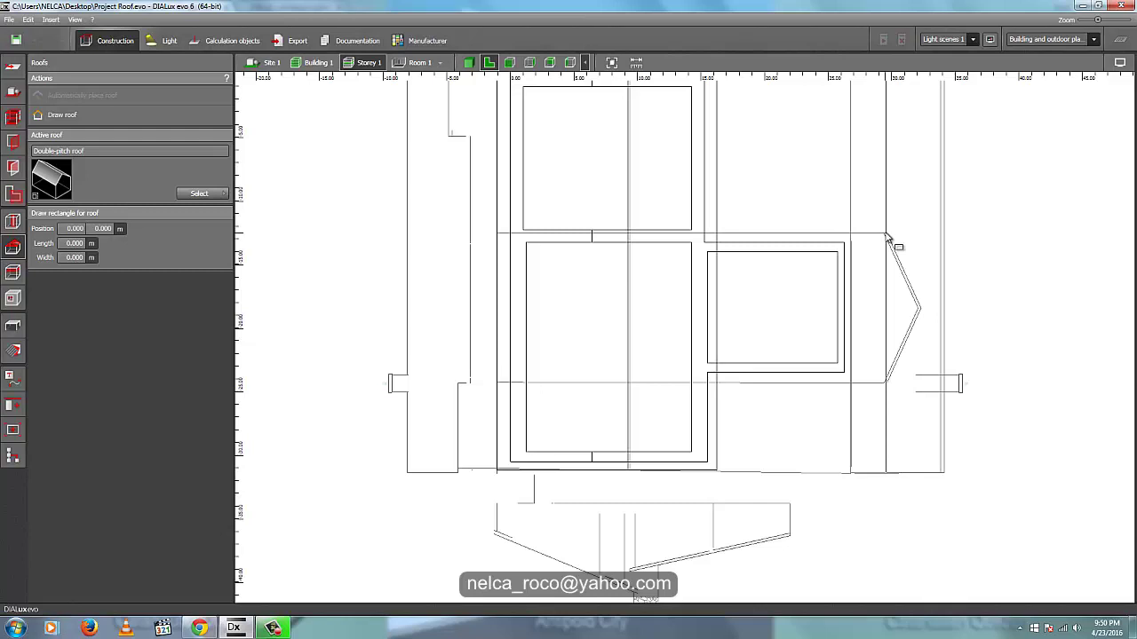
left_click(856, 235)
scroll(630, 238, "up", 1)
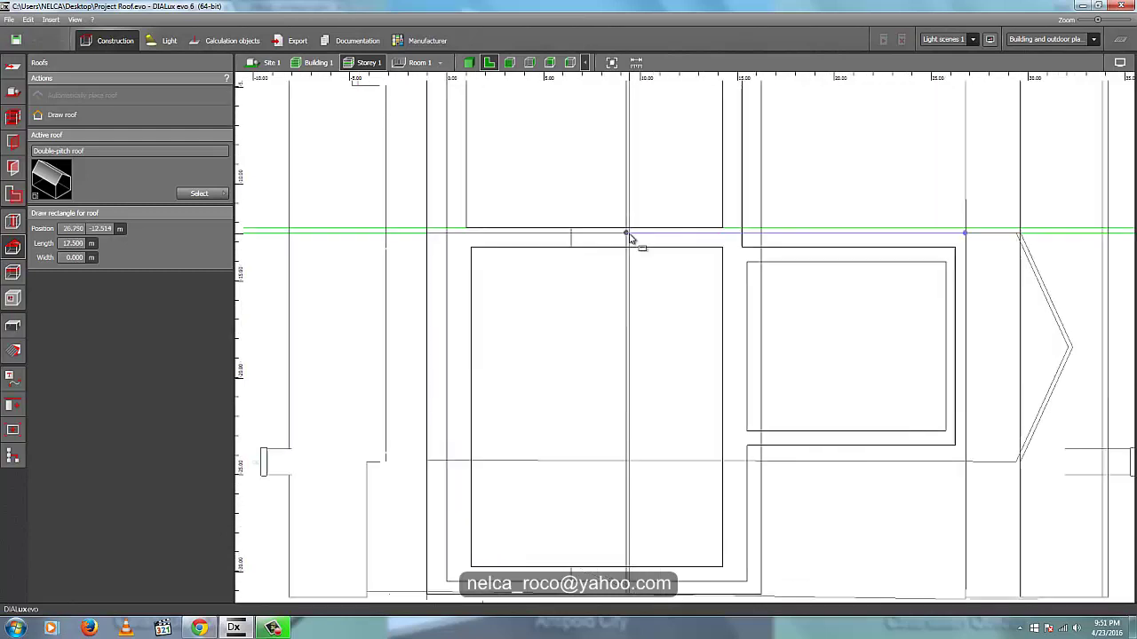
scroll(634, 241, "down", 4)
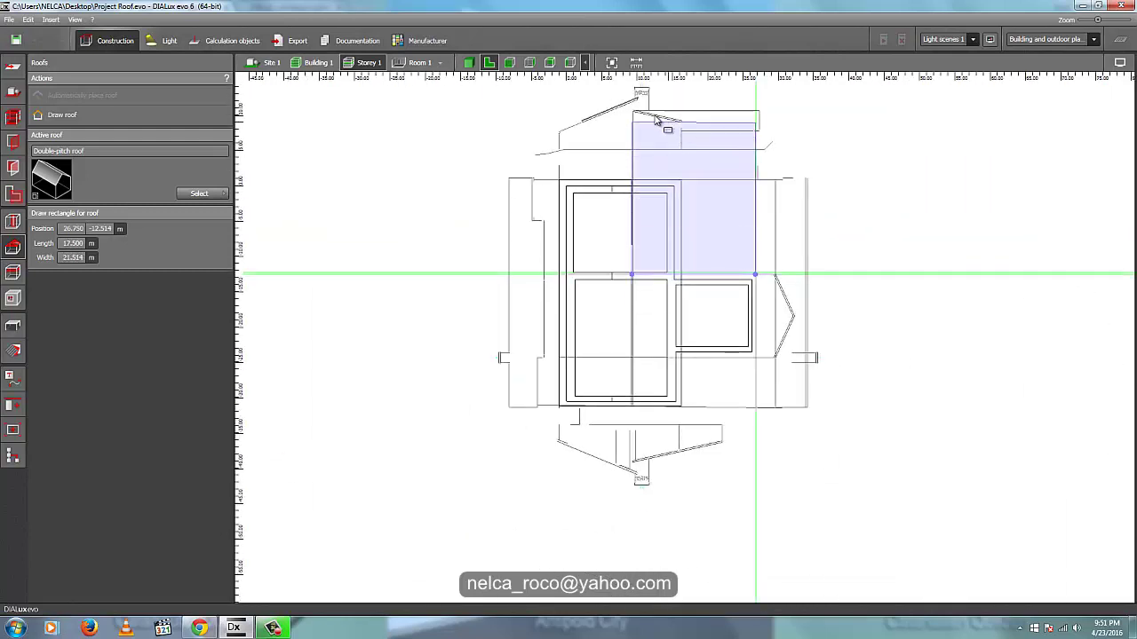
scroll(684, 359, "up", 1)
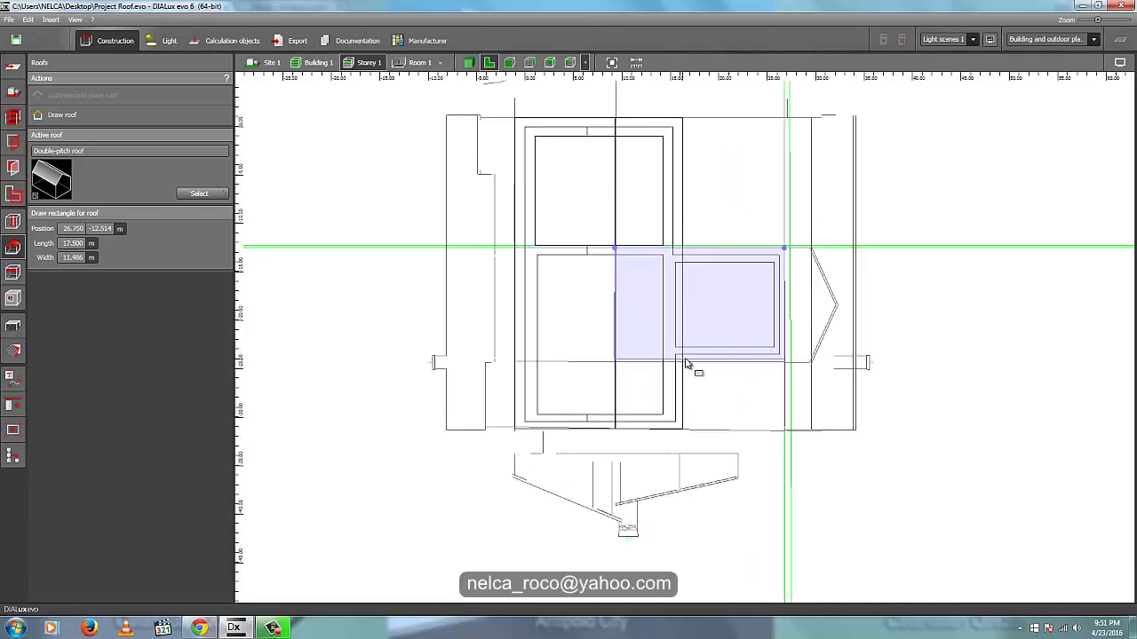
left_click(728, 363)
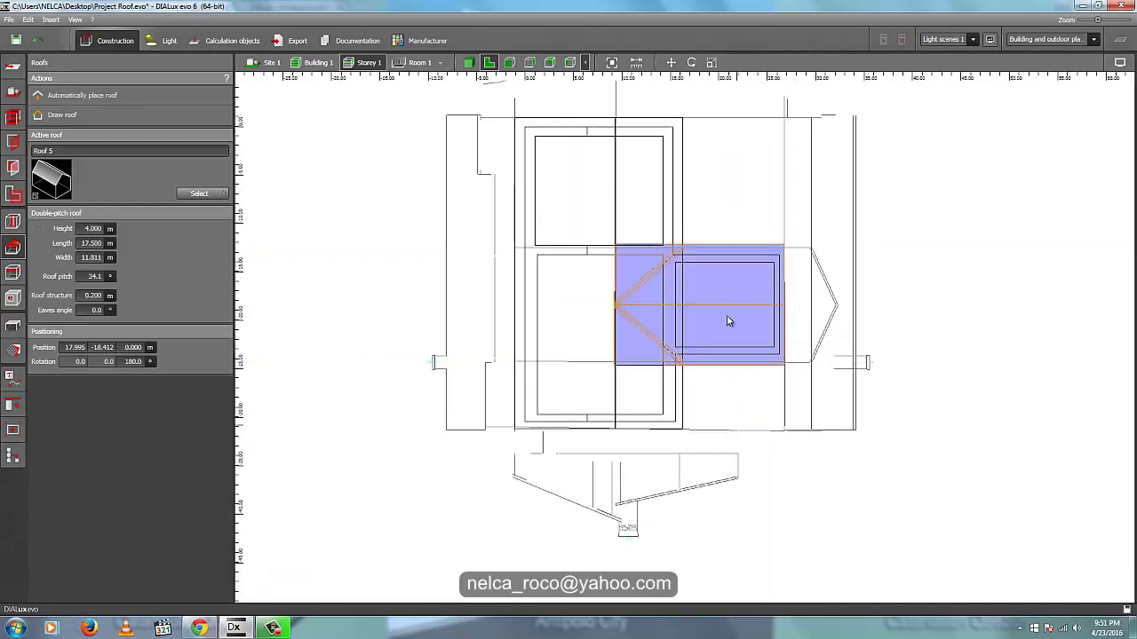
- Examine the roof model in 3D, comparing it with the imported elevation drawing above the plan
left_click(469, 63)
left_click(622, 229)
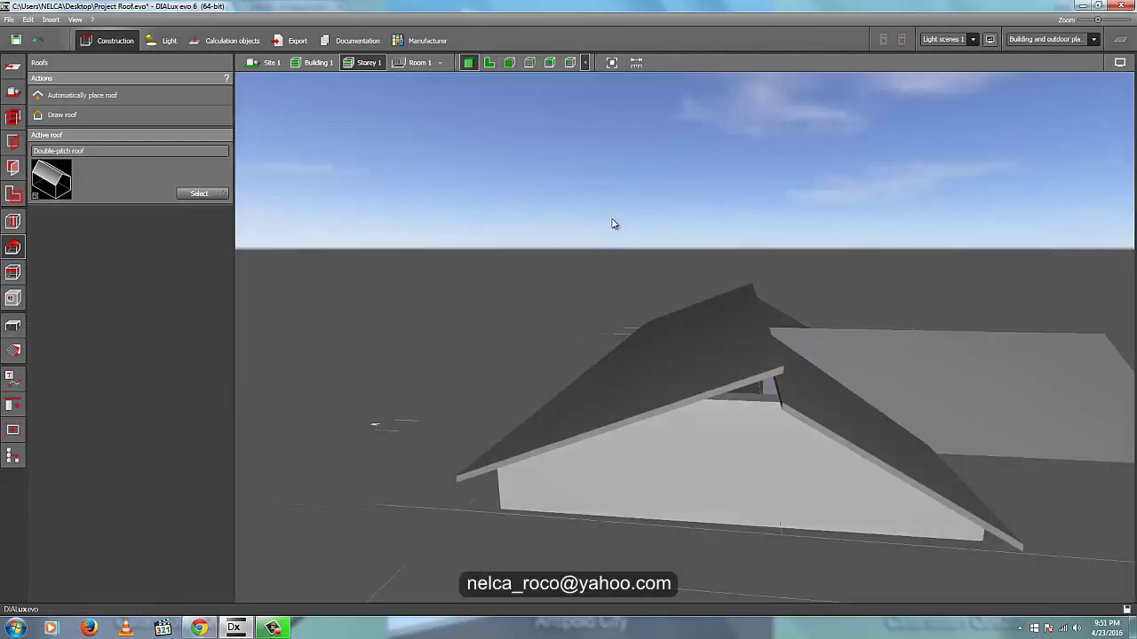
right_click_drag(611, 218, 657, 175)
left_click_drag(656, 176, 662, 161)
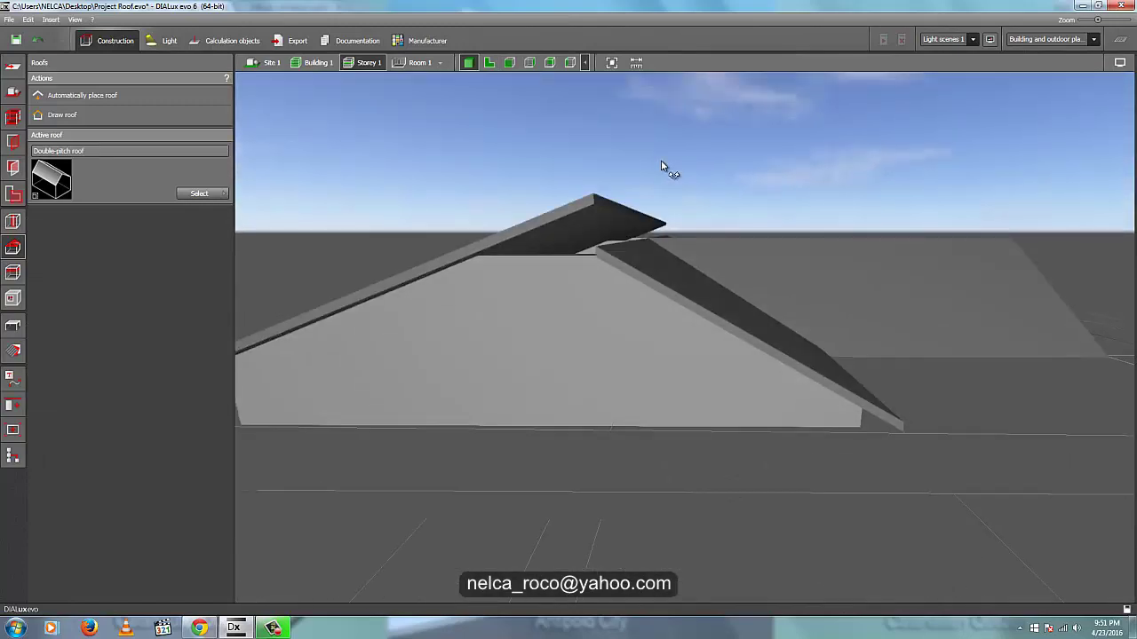
left_click(490, 65)
scroll(532, 180, "down", 5)
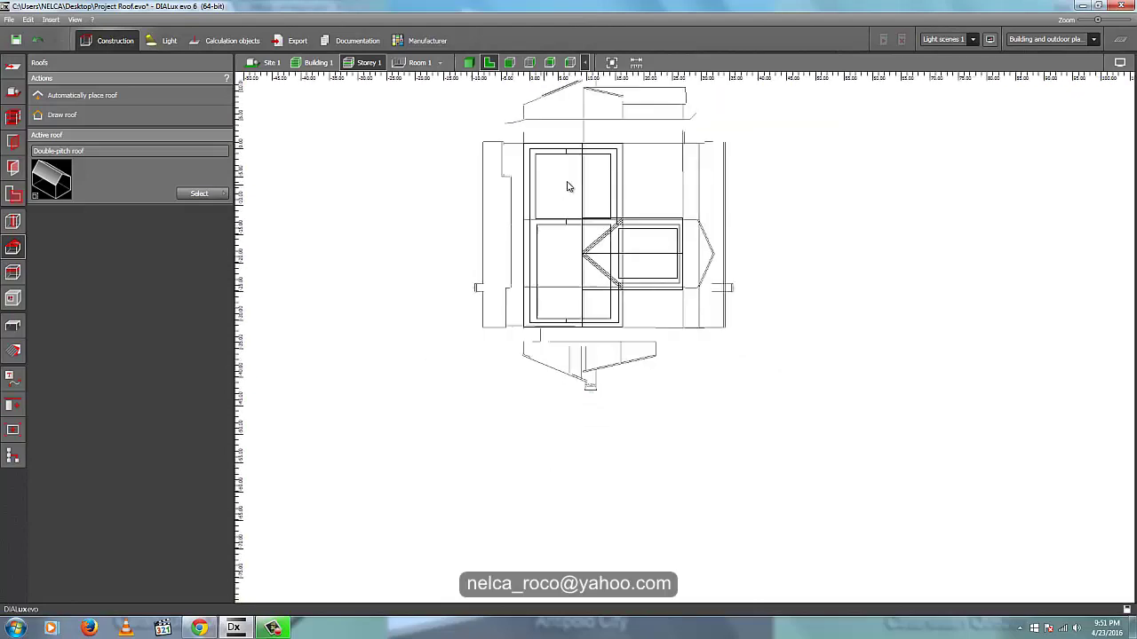
middle_click_drag(594, 185, 629, 267)
scroll(623, 176, "up", 1)
scroll(623, 176, "up", 2)
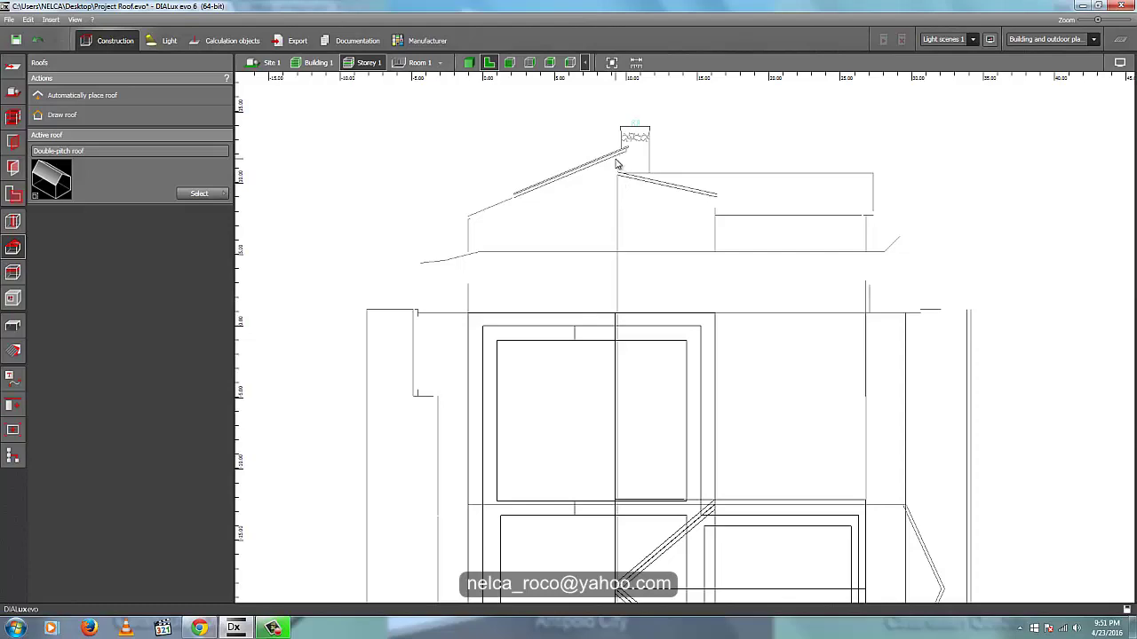
middle_click_drag(618, 180, 625, 173)
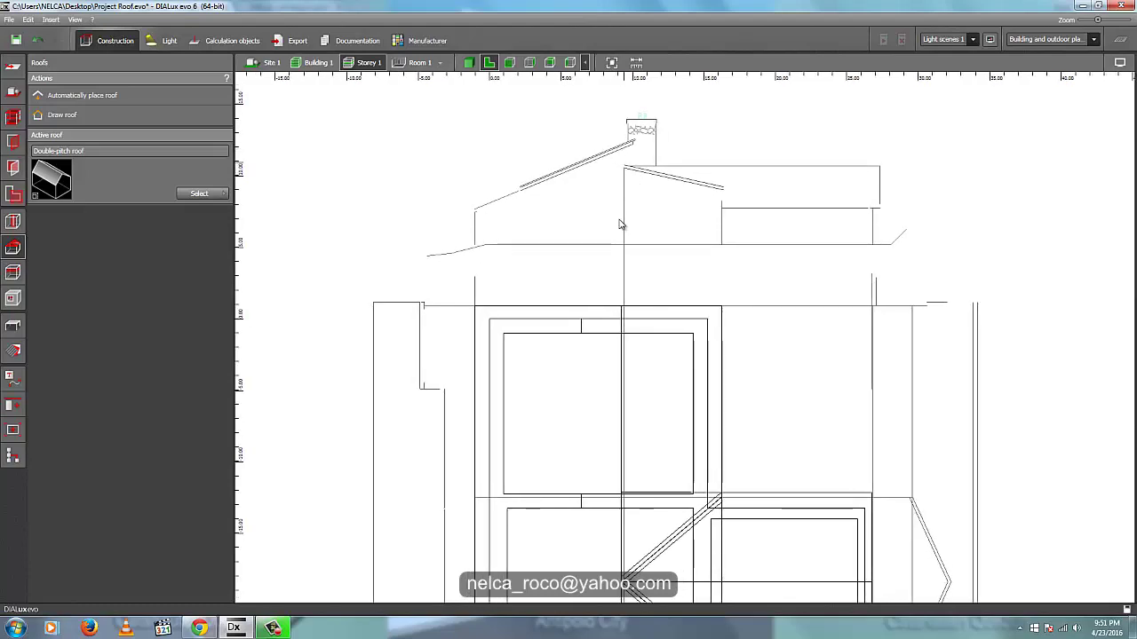
scroll(623, 287, "down", 1)
middle_click_drag(627, 299, 673, 192)
scroll(674, 255, "down", 1)
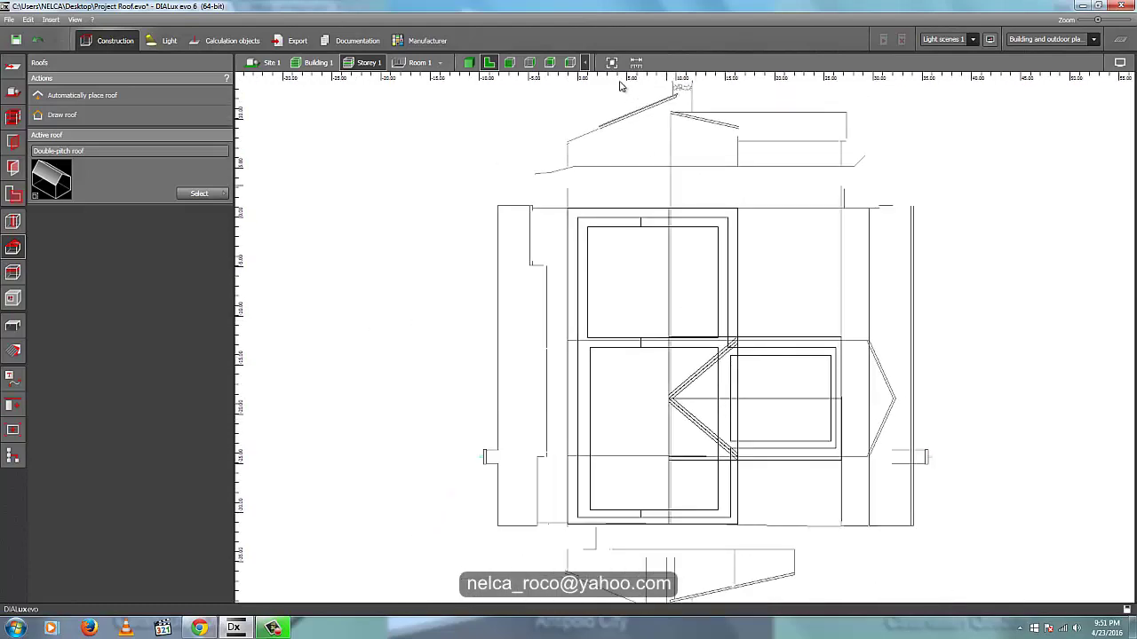
- Switch to Chrome and browse the gable roof image results for examples of intersecting roofs
left_click(209, 628)
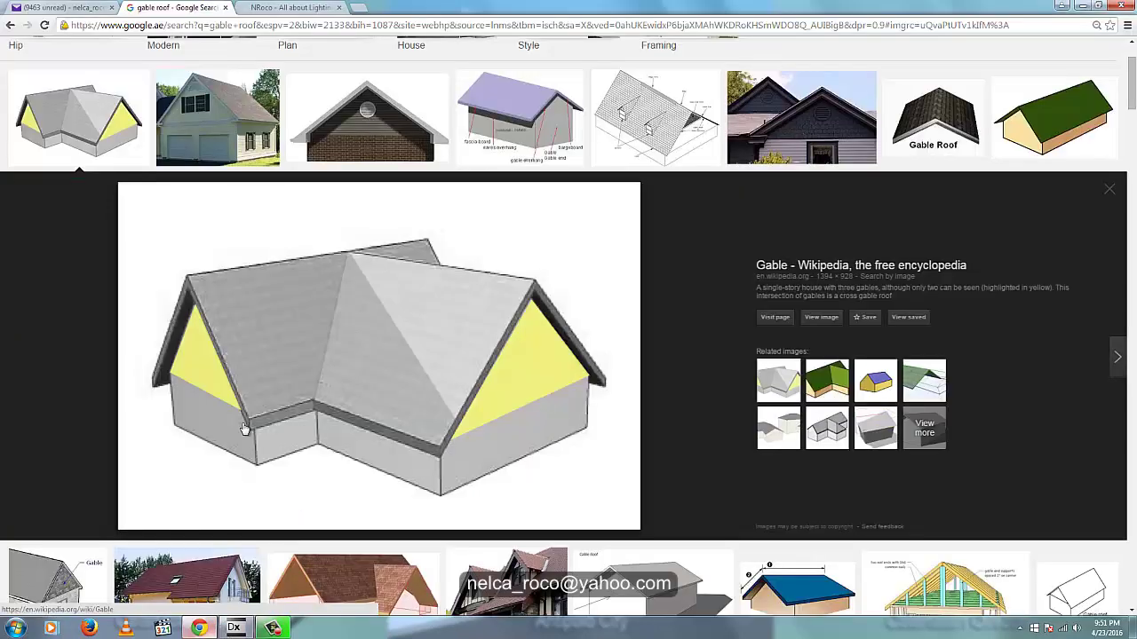
scroll(422, 238, "up", 1)
scroll(421, 238, "up", 1)
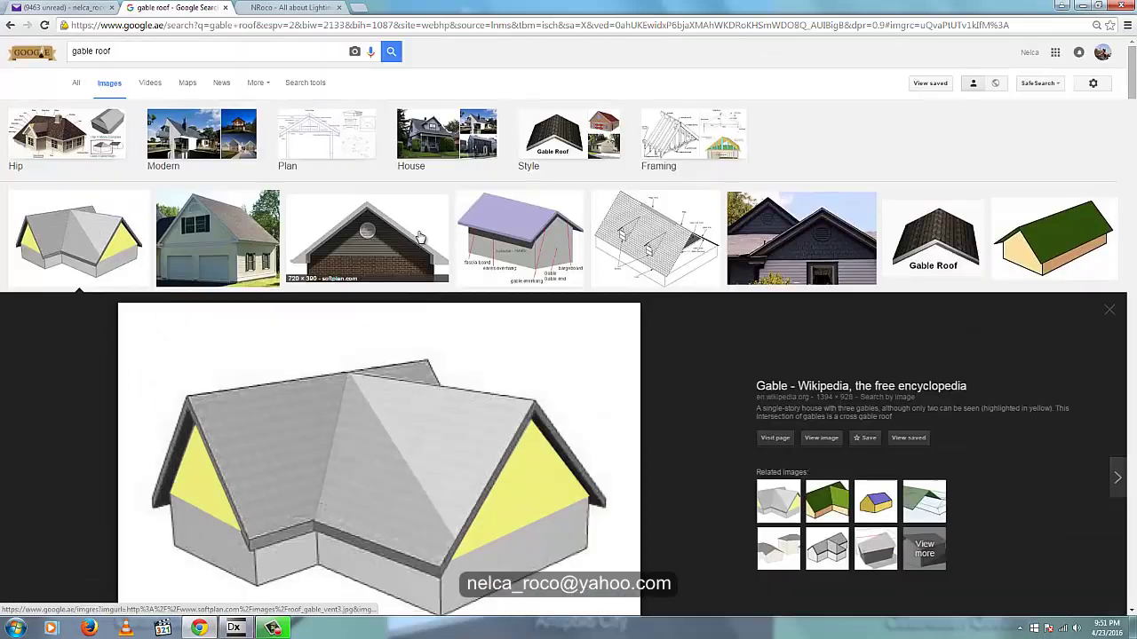
scroll(422, 238, "down", 6)
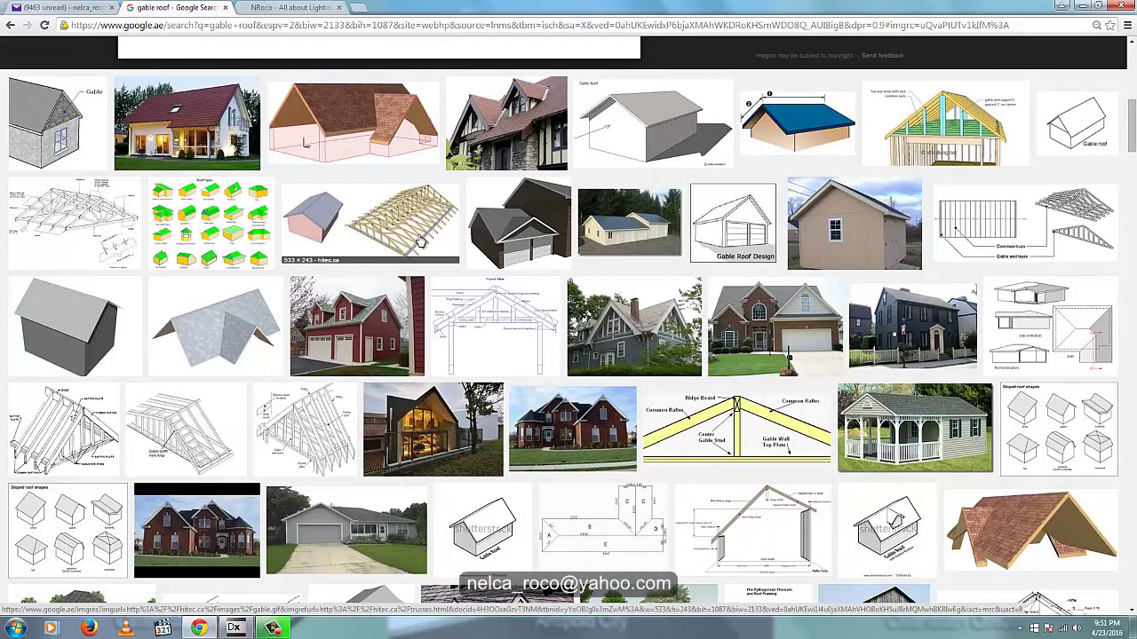
scroll(418, 241, "down", 3)
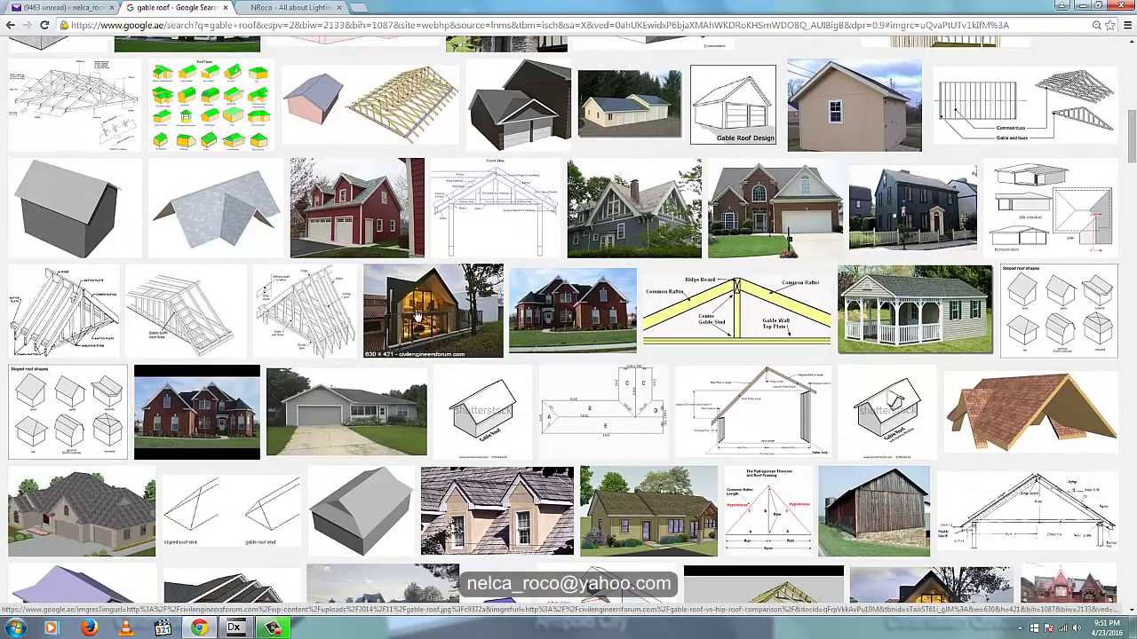
scroll(415, 350, "down", 1)
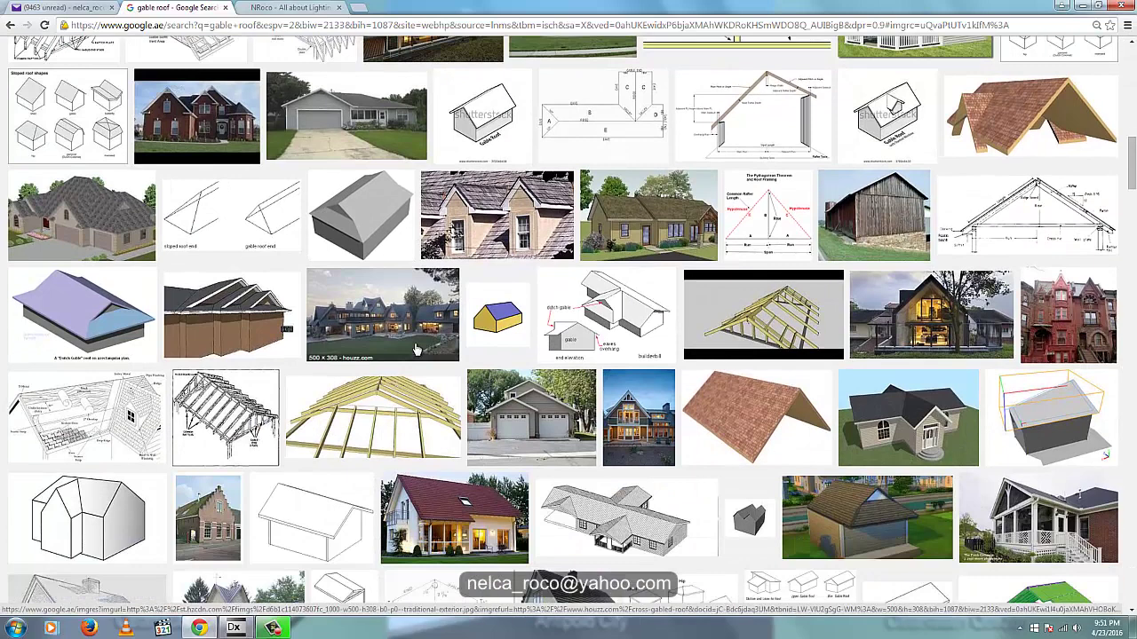
scroll(417, 349, "down", 1)
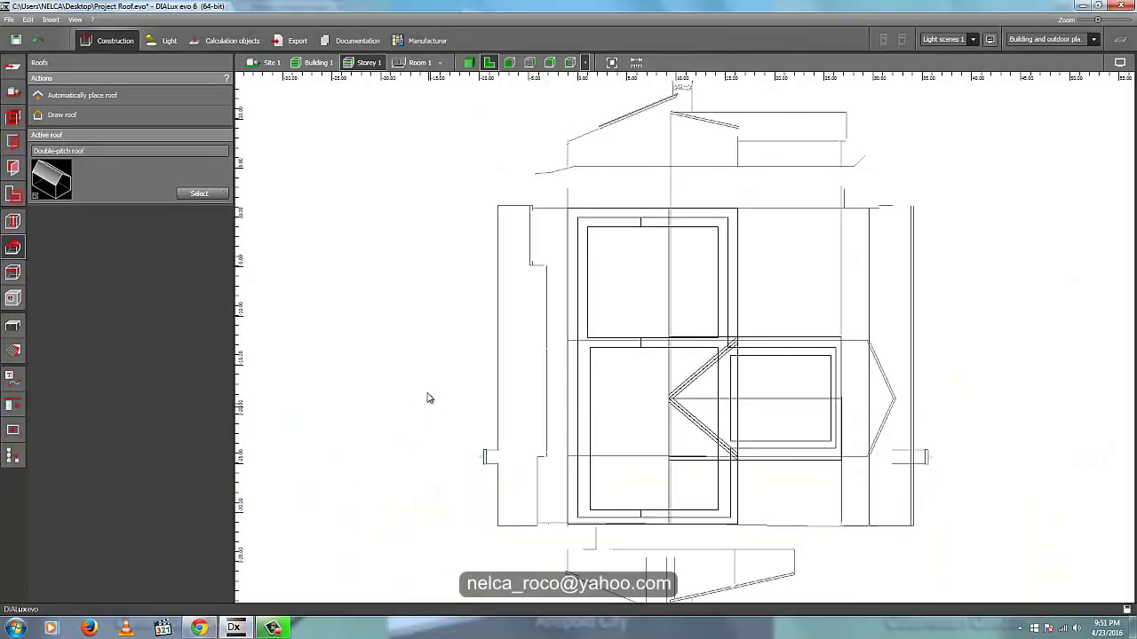
- Return to DIALux evo and examine in 3D how the wing's double-pitch roof meets the main slopes
left_click(469, 63)
right_click_drag(430, 282, 486, 291)
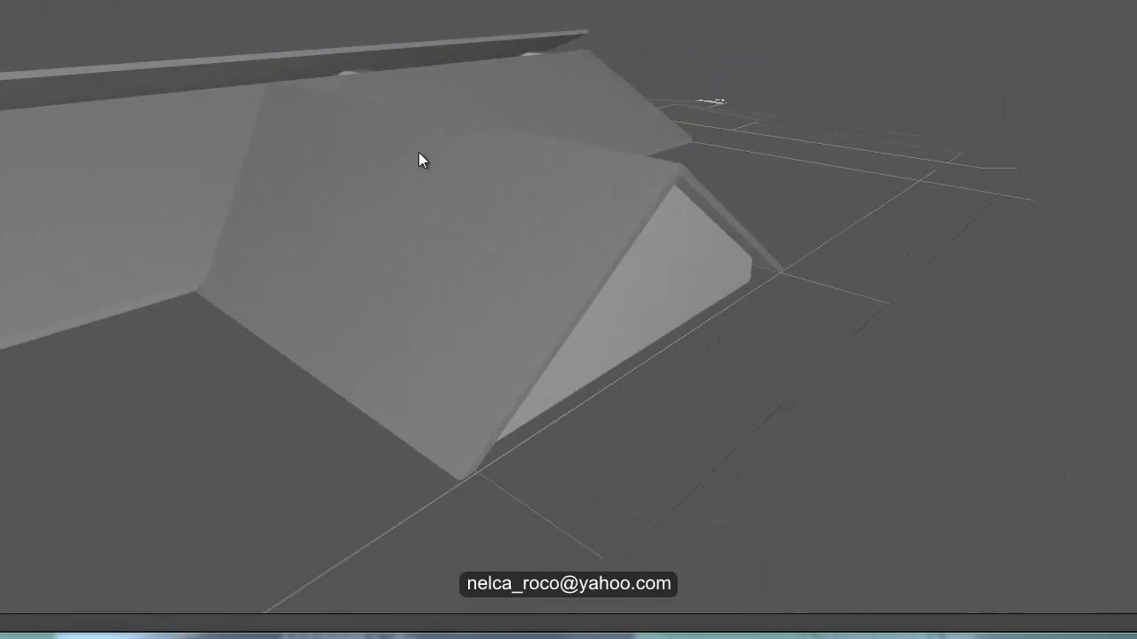
left_click_drag(419, 153, 363, 246)
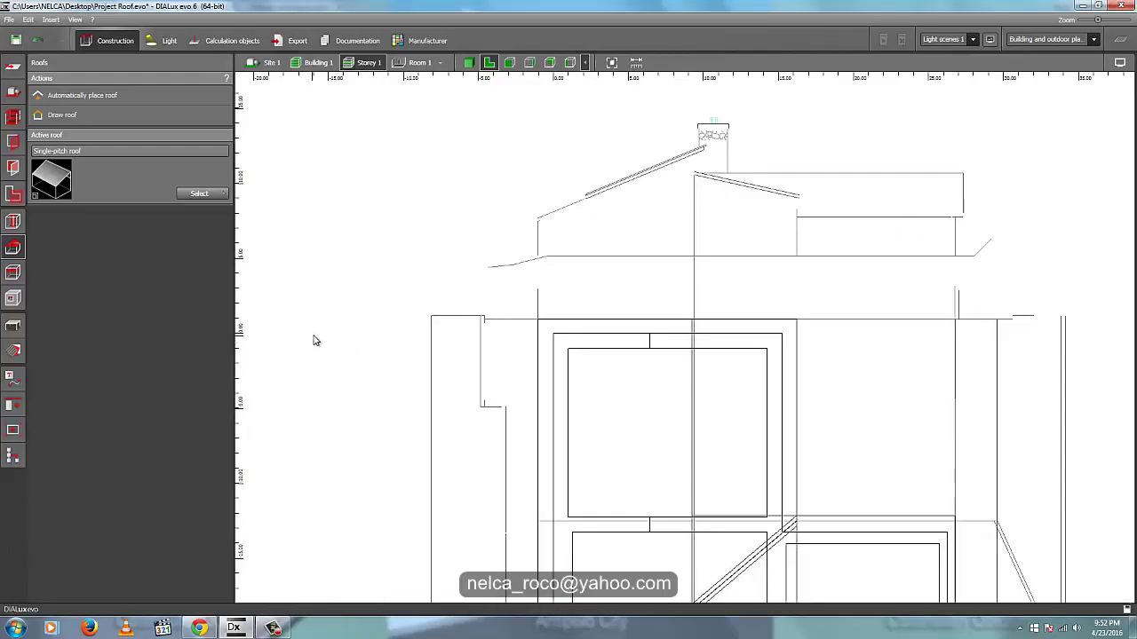
- Draw a horizontal reference line about 12 m long across the imported elevation, at the eaves level of the higher main slope
left_click(13, 405)
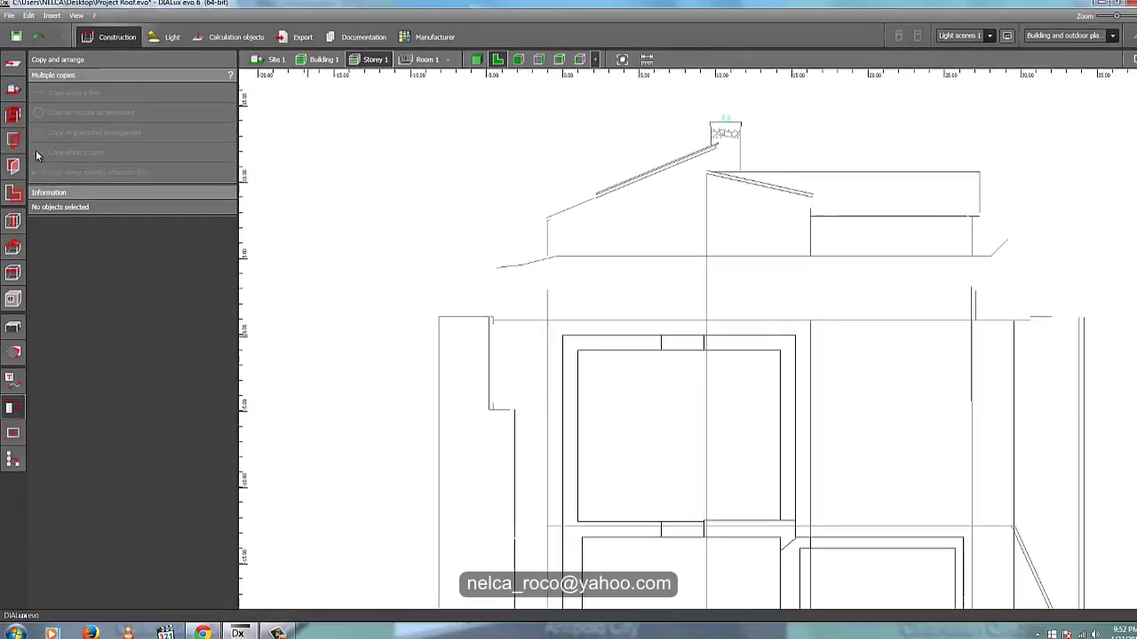
left_click(13, 430)
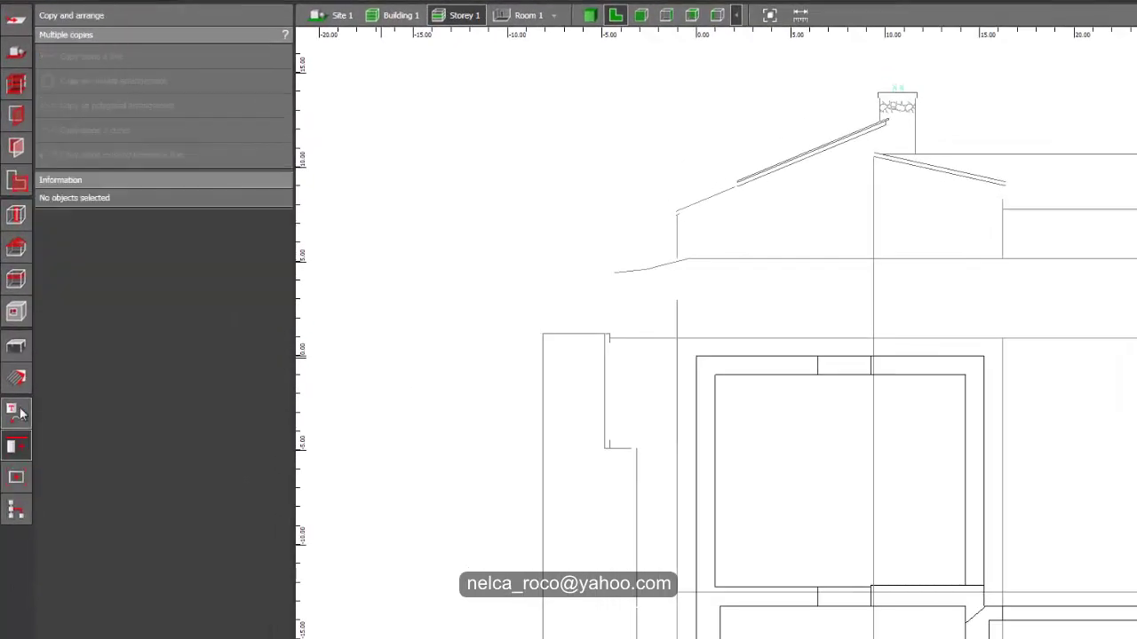
left_click(16, 413)
left_click(83, 53)
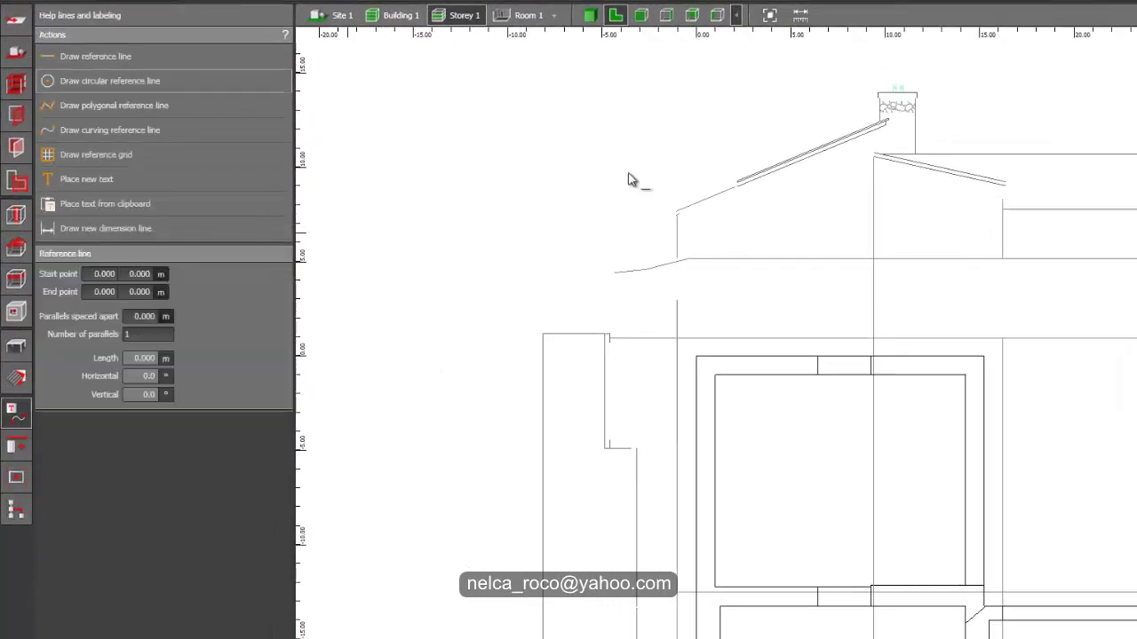
left_click(890, 210)
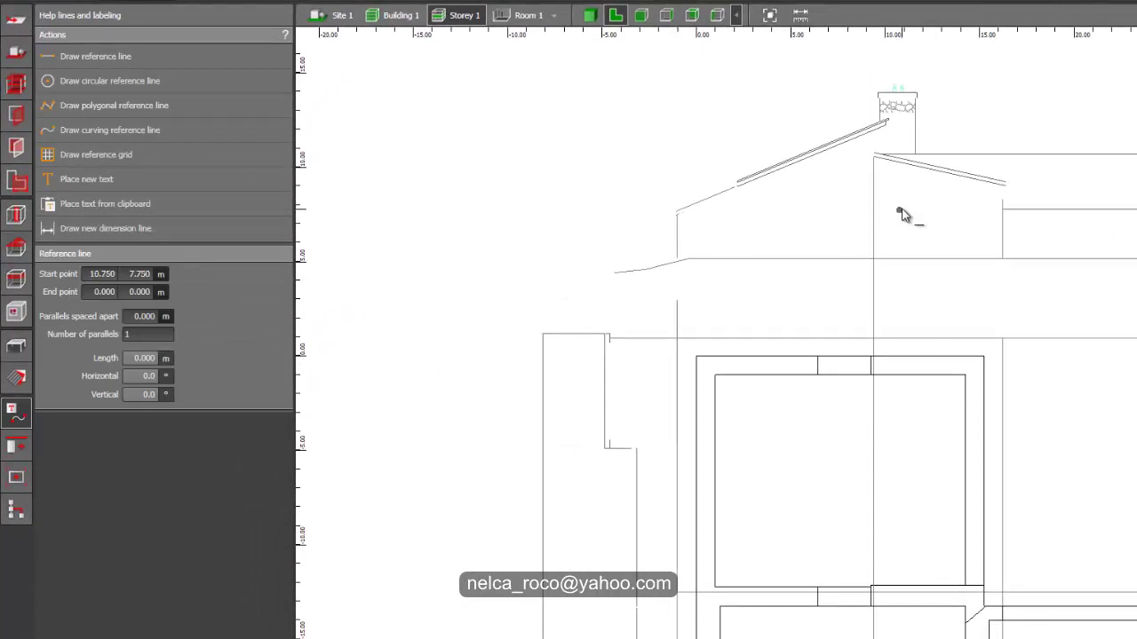
left_click(664, 210)
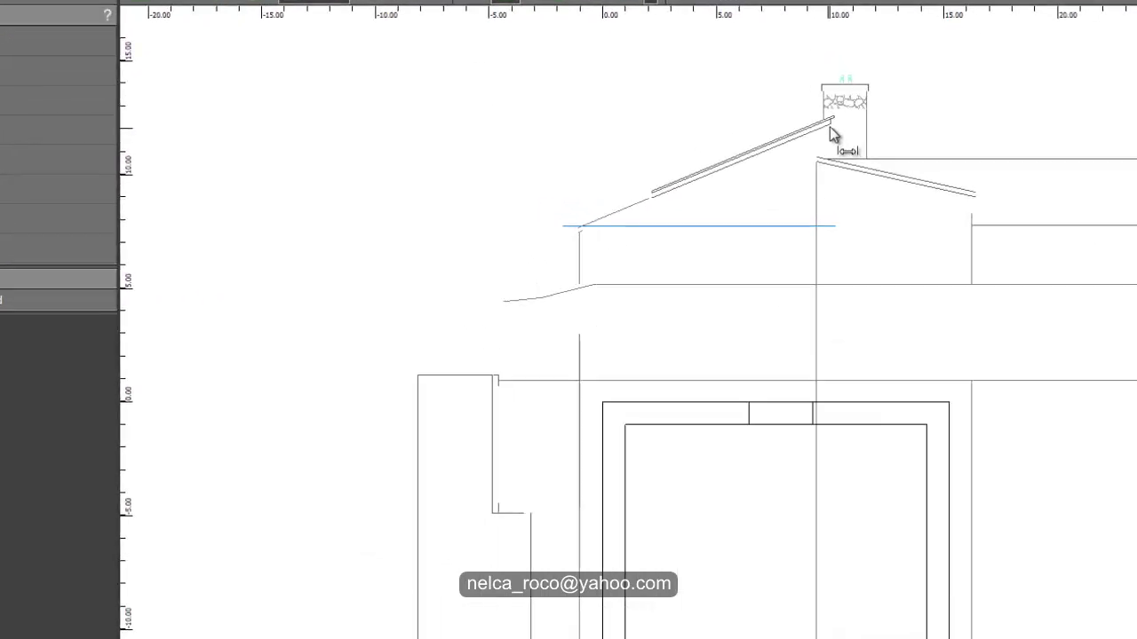
- Measure the vertical distance from the higher slope's peak down to the reference line in the elevation drawing
left_click(832, 120)
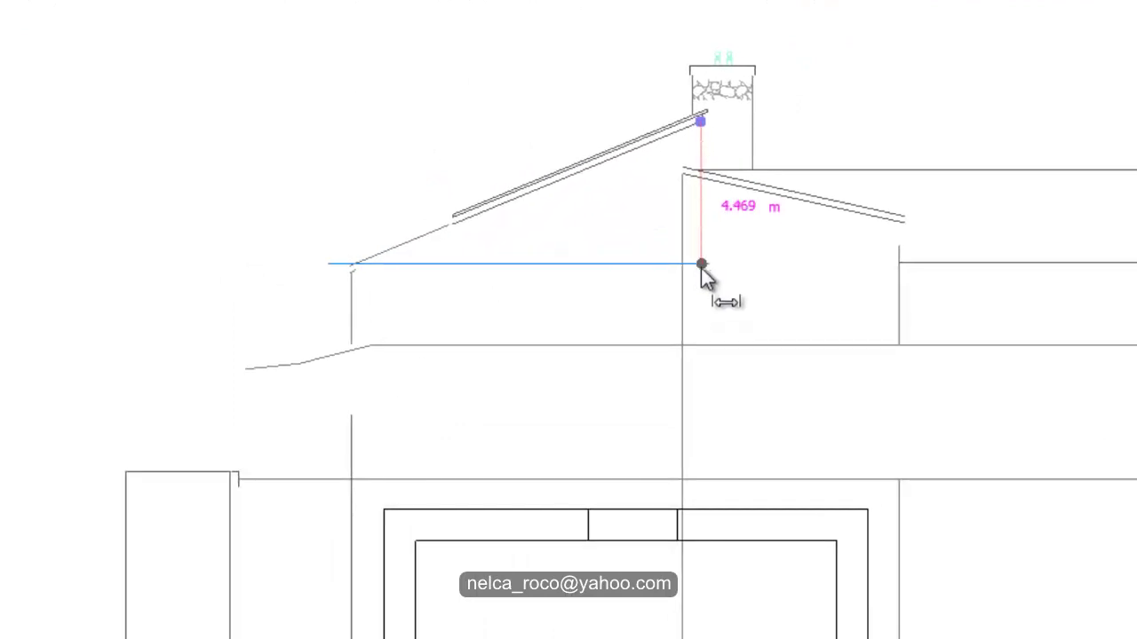
left_click(697, 267)
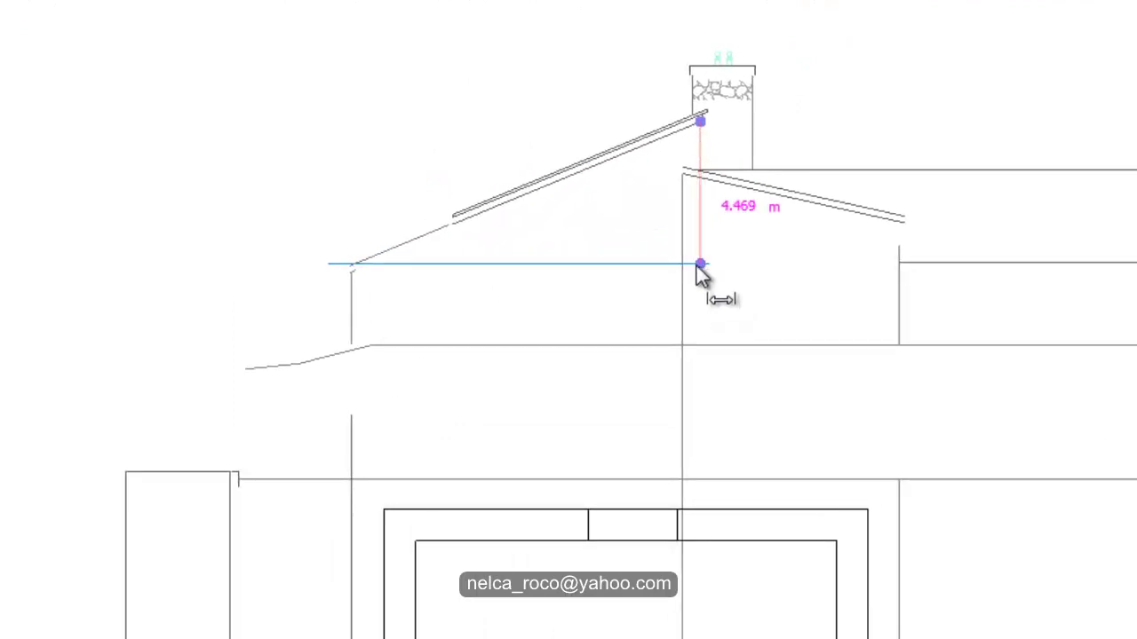
left_click(326, 176)
left_click(323, 174)
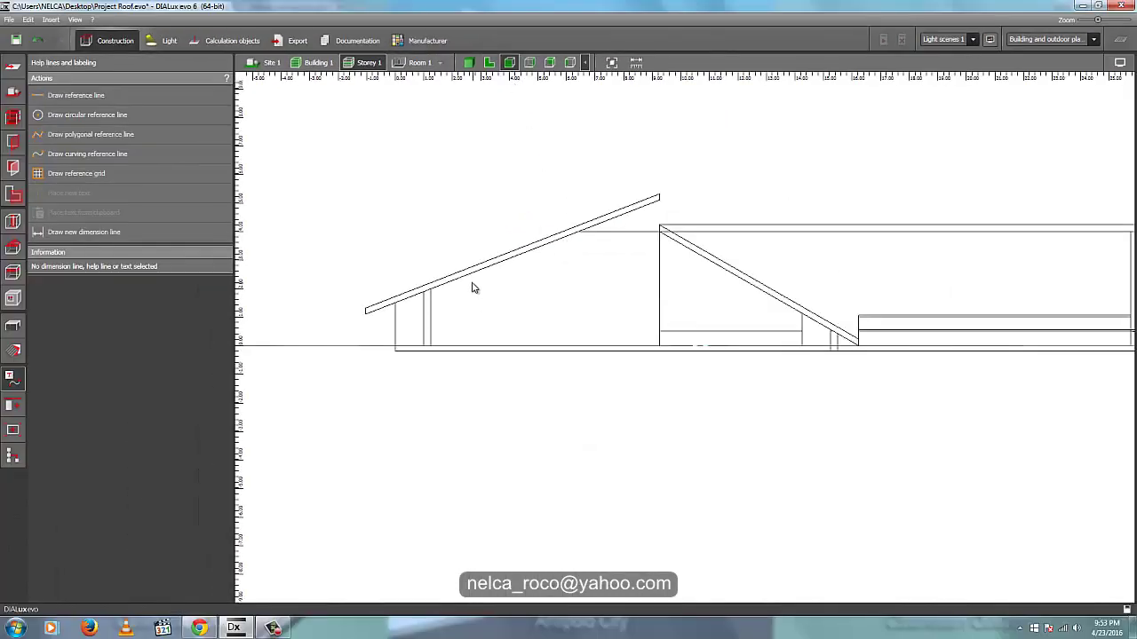
- Compare the front view's wall heights with the imported elevation and set Storey 1's height to 8 m
scroll(488, 275, "down", 2)
left_click(491, 64)
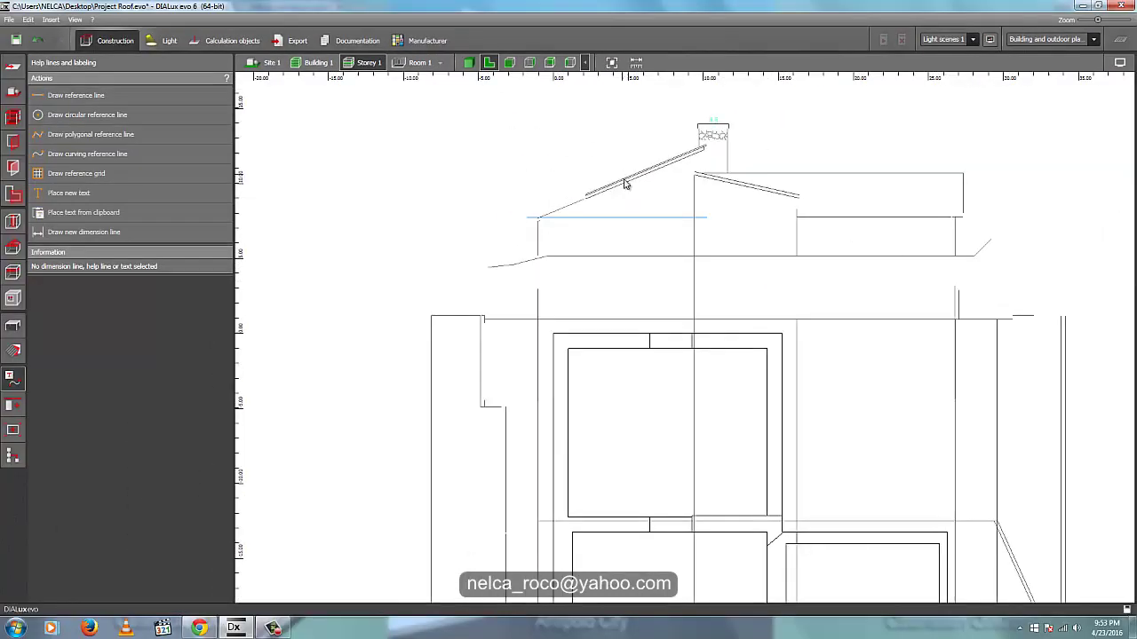
scroll(624, 189, "down", 1)
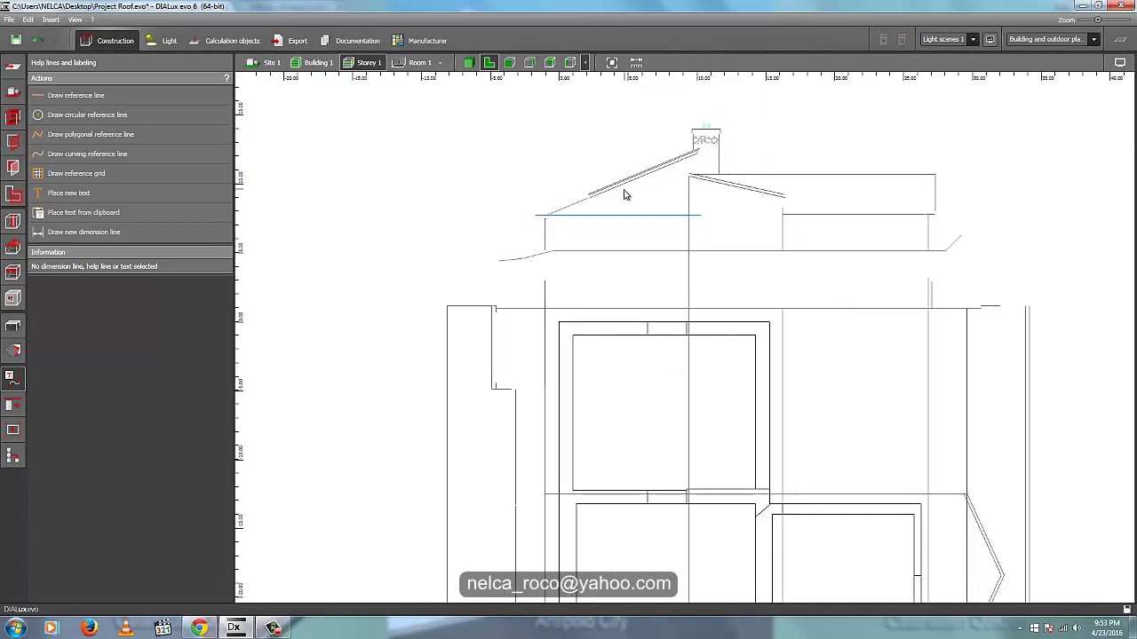
left_click(509, 62)
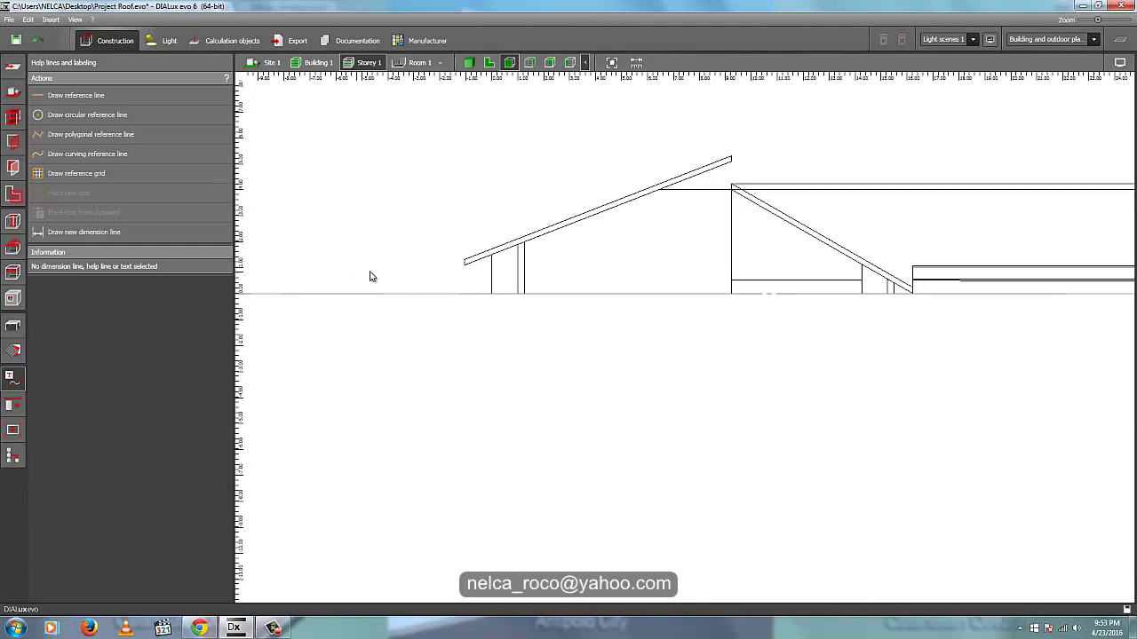
left_click(12, 116)
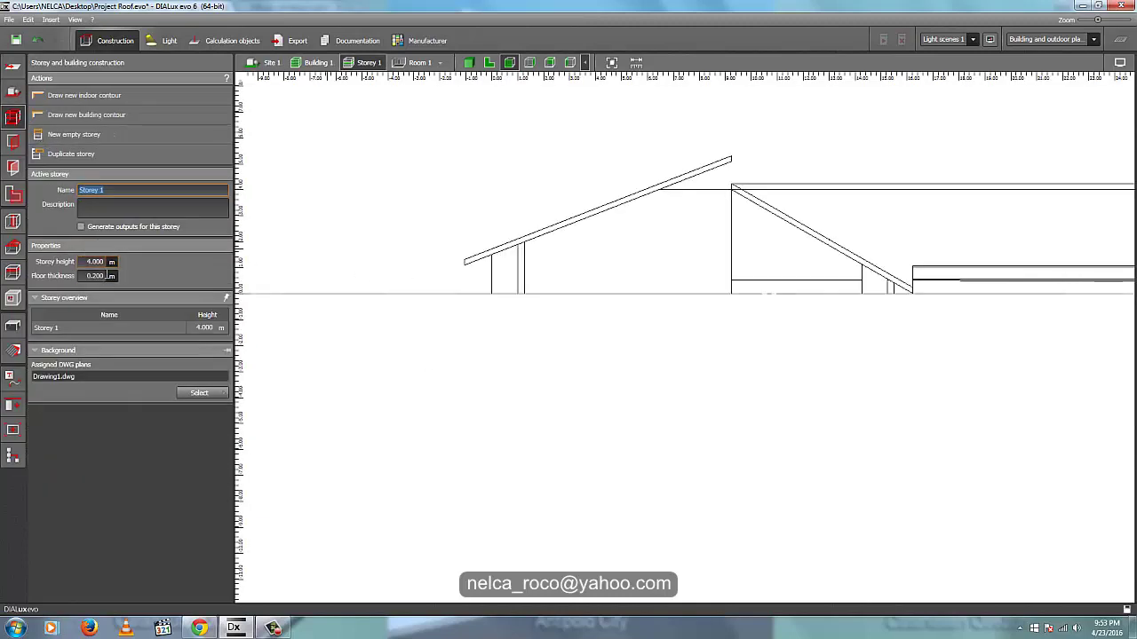
left_click(102, 263)
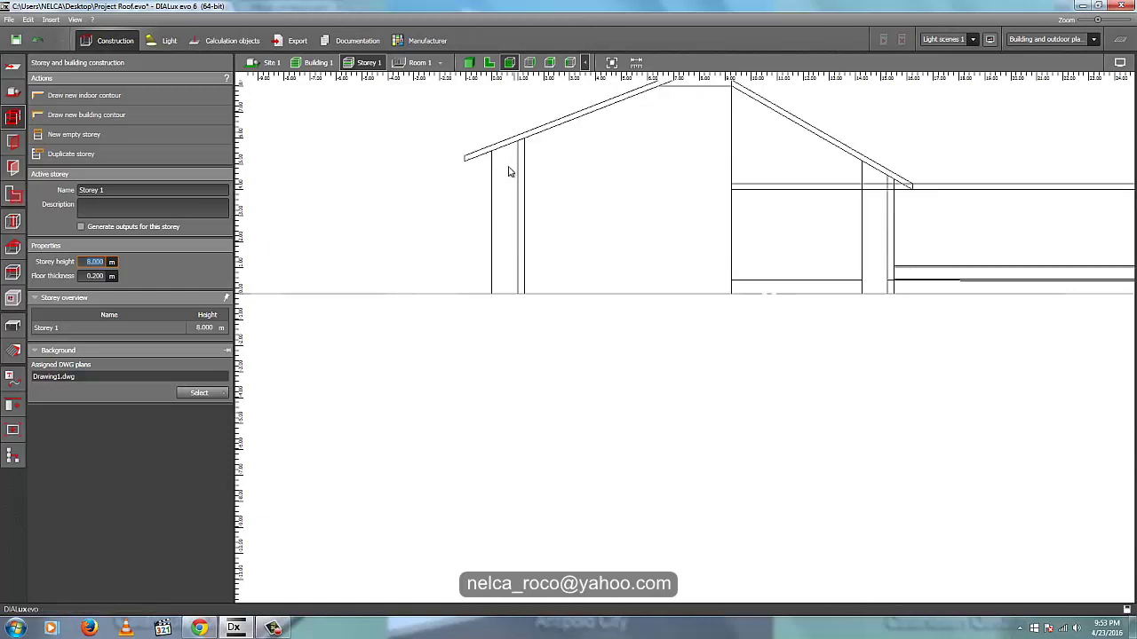
middle_click_drag(509, 167, 488, 254)
scroll(495, 253, "up", 2)
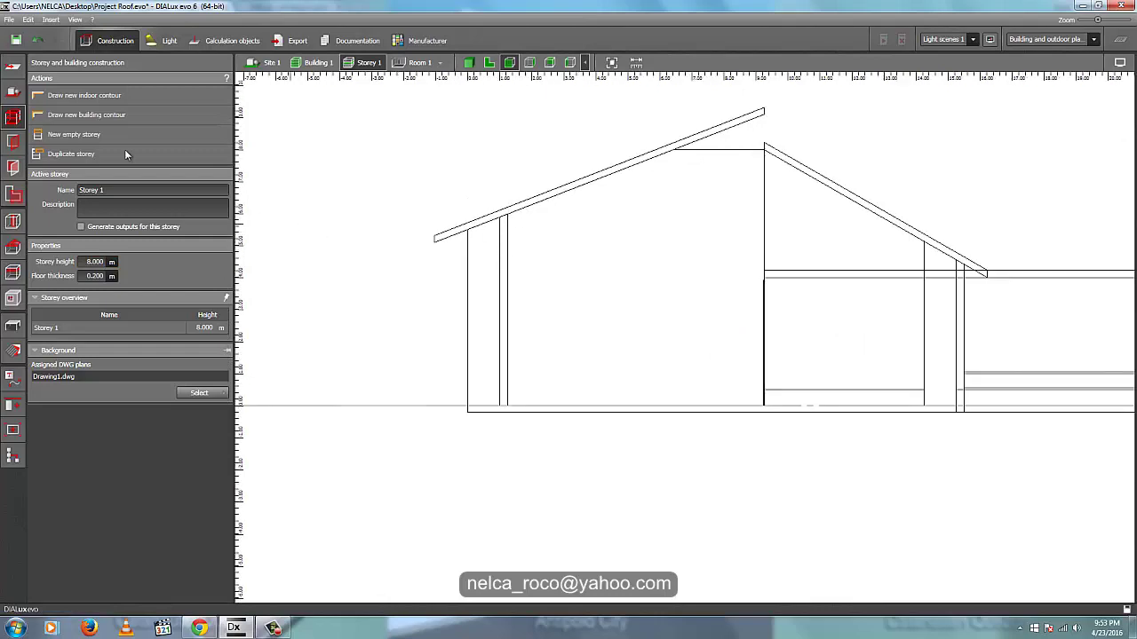
- Set the height of the higher single-pitch roof to 4.5 m
left_click(13, 247)
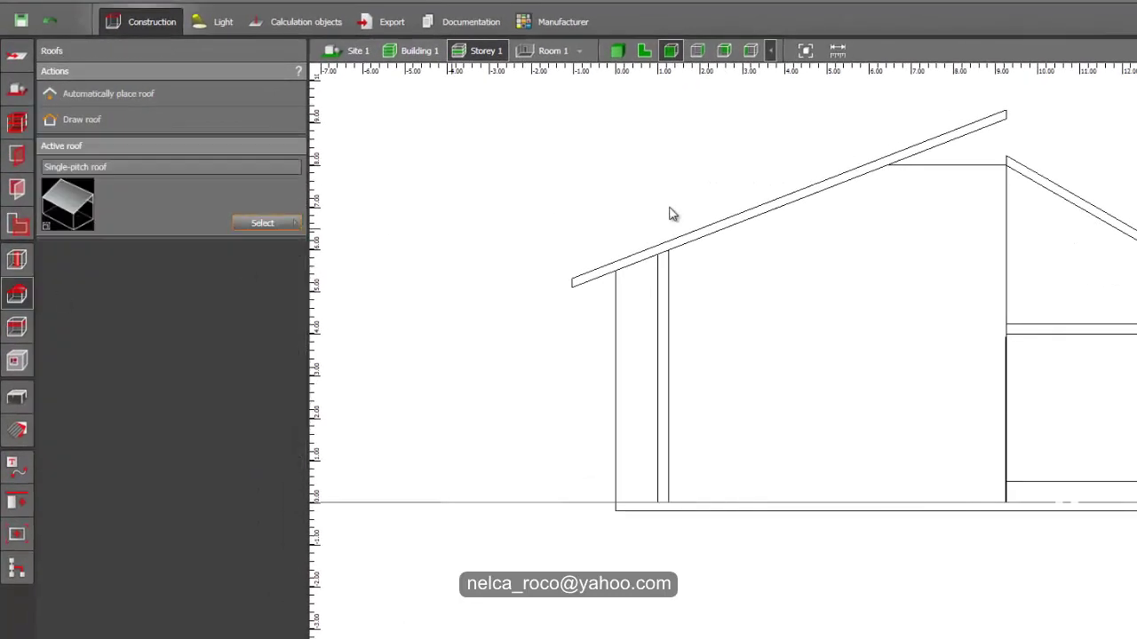
left_click(683, 249)
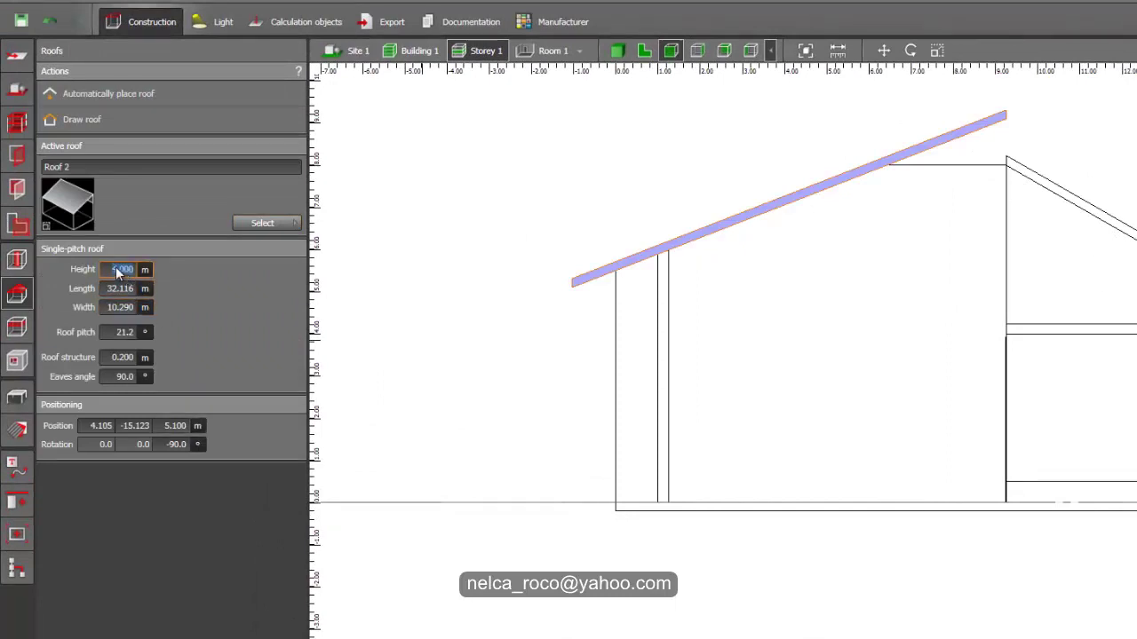
type("4.5")
key("Return")
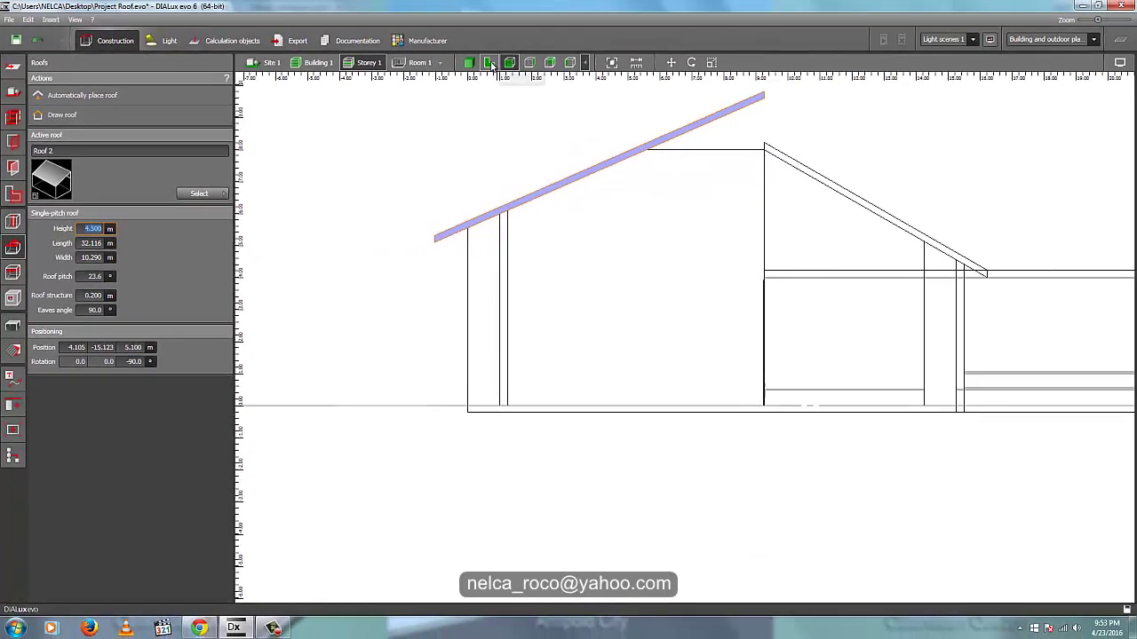
- Measure the vertical distance from the lower slope's peak to the eaves reference line in the imported elevation
left_click(489, 63)
middle_click_drag(682, 211, 676, 219)
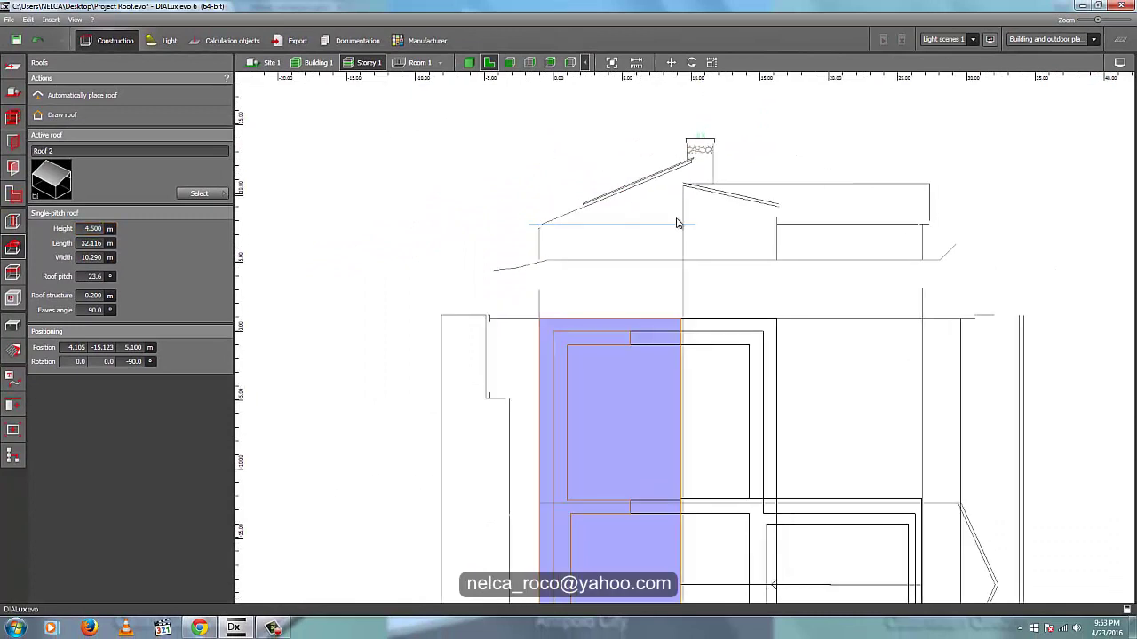
scroll(675, 217, "up", 3)
left_click(636, 63)
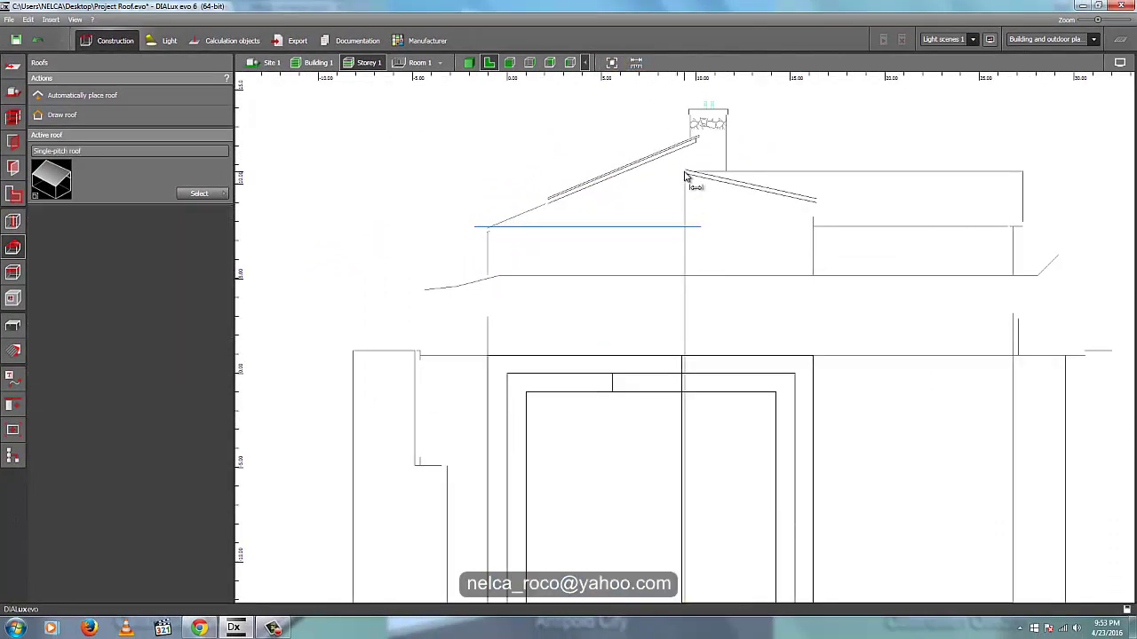
left_click(685, 175)
- Set the height of the lower single-pitch roof to 2.7 m in the front view
left_click(530, 64)
left_click(509, 63)
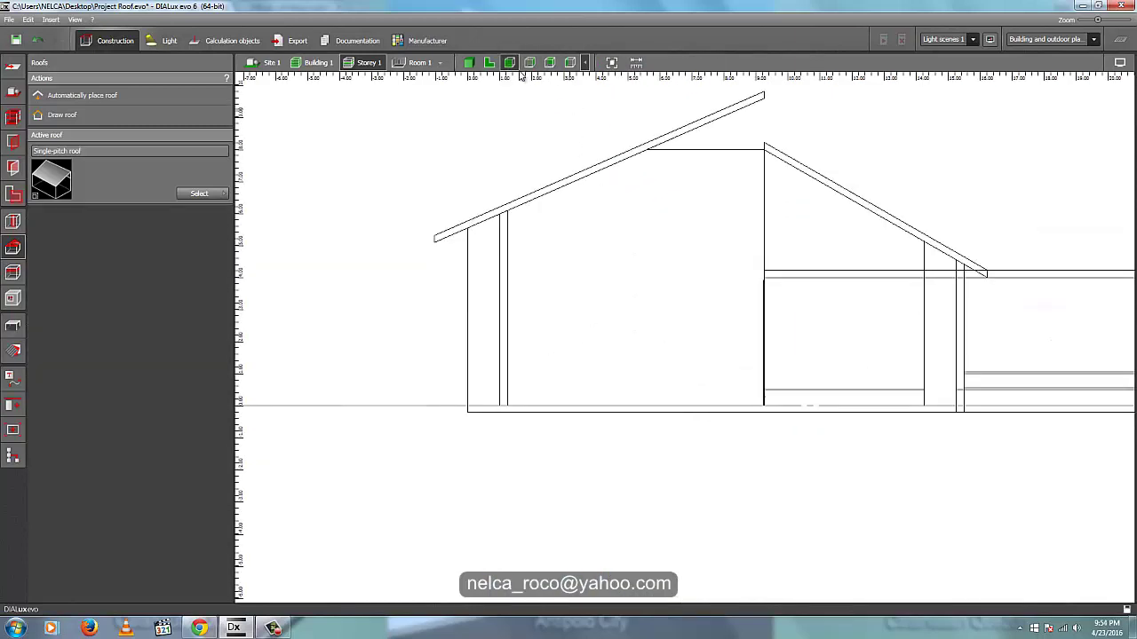
left_click(748, 197)
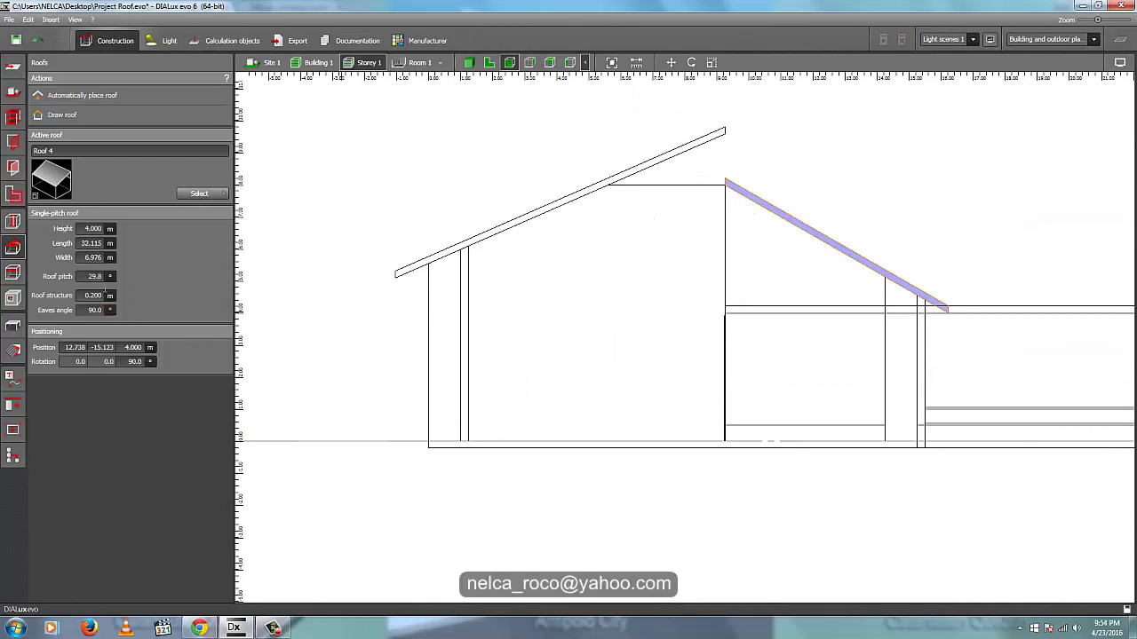
left_click(93, 228)
type("2.7")
key("Return")
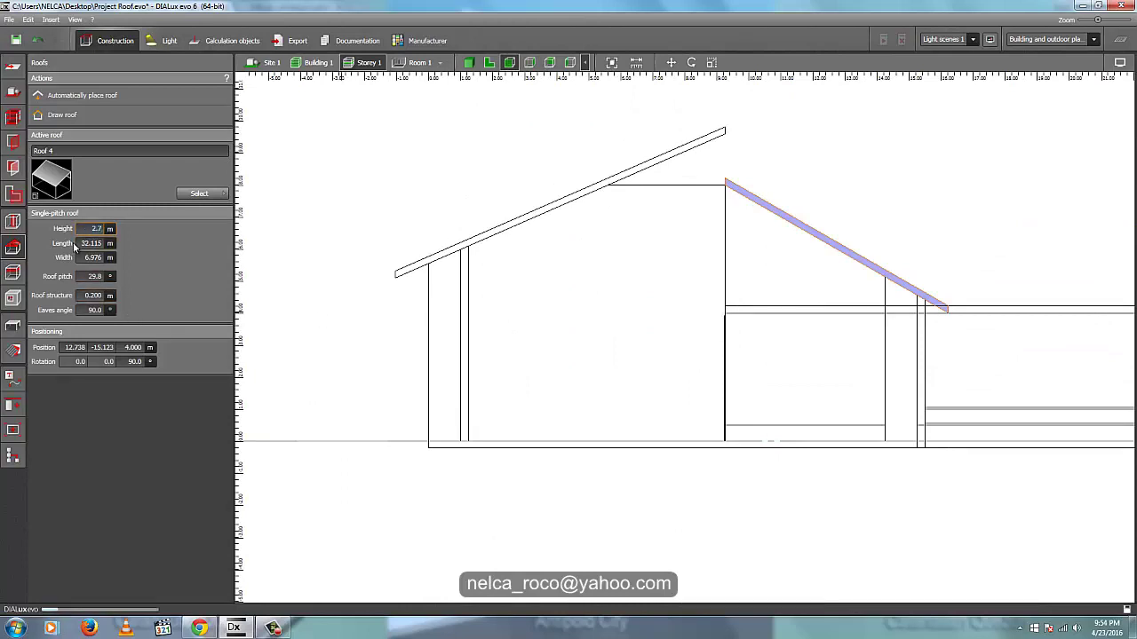
left_click(480, 162)
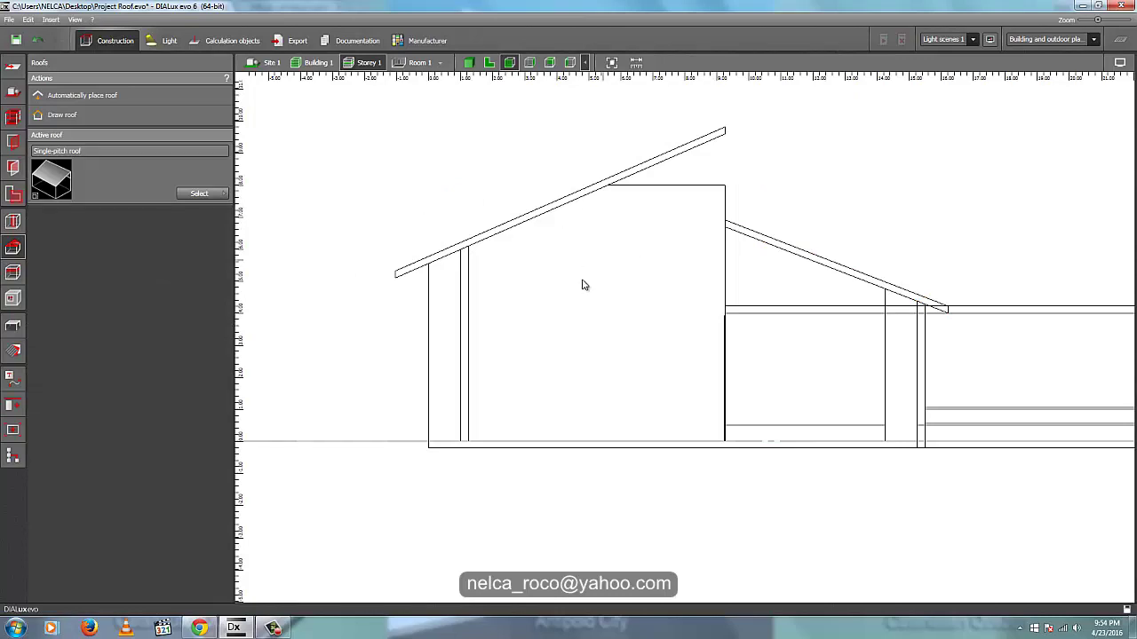
- Measure the vertical distance from the underside of the wing's roof ridge down to the ground line in the front view
middle_click_drag(746, 268, 738, 239)
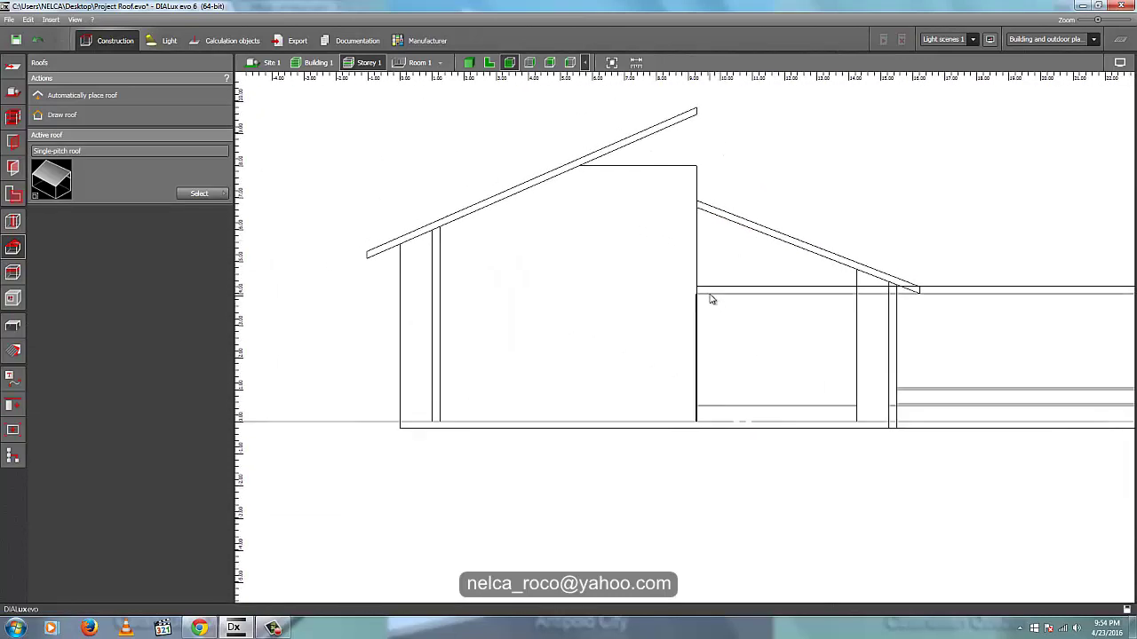
middle_click_drag(872, 323, 713, 287)
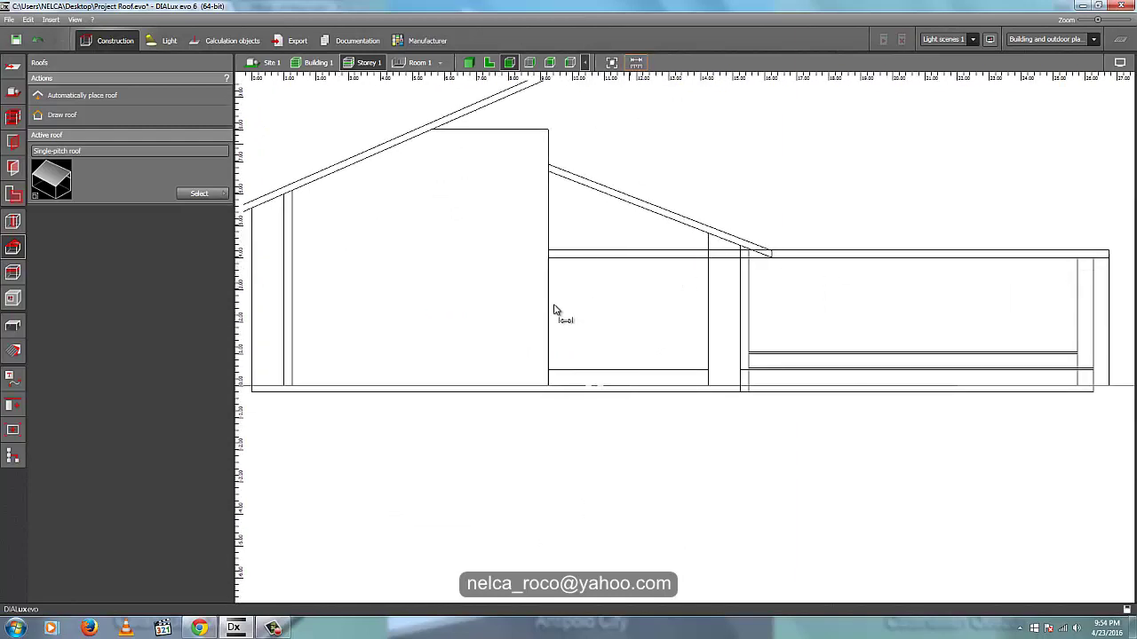
left_click(549, 258)
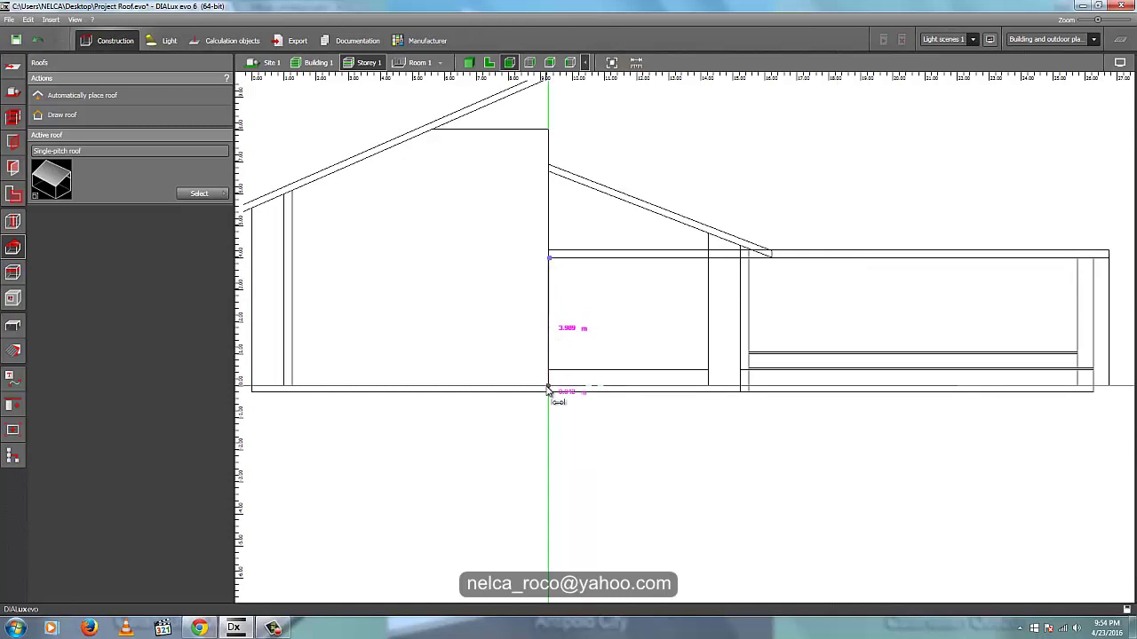
key("Escape")
middle_click_drag(547, 307, 677, 338)
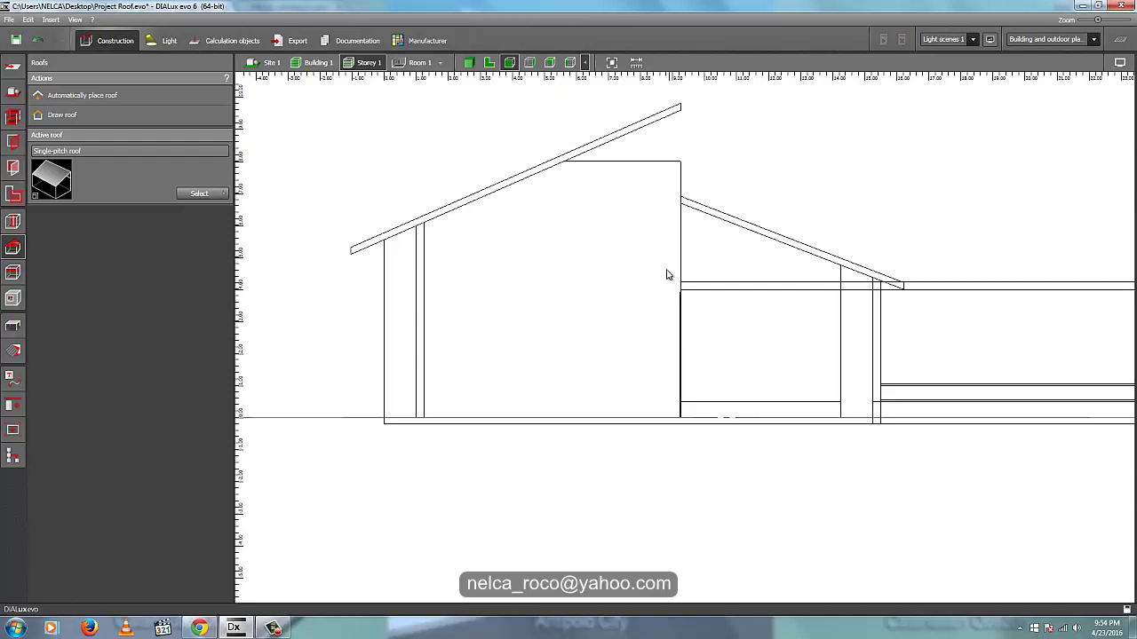
- Move the higher single-pitch roof vertically down to an elevation of about 3.5 m in the front view
left_click(593, 151)
right_click(595, 150)
left_click(548, 153)
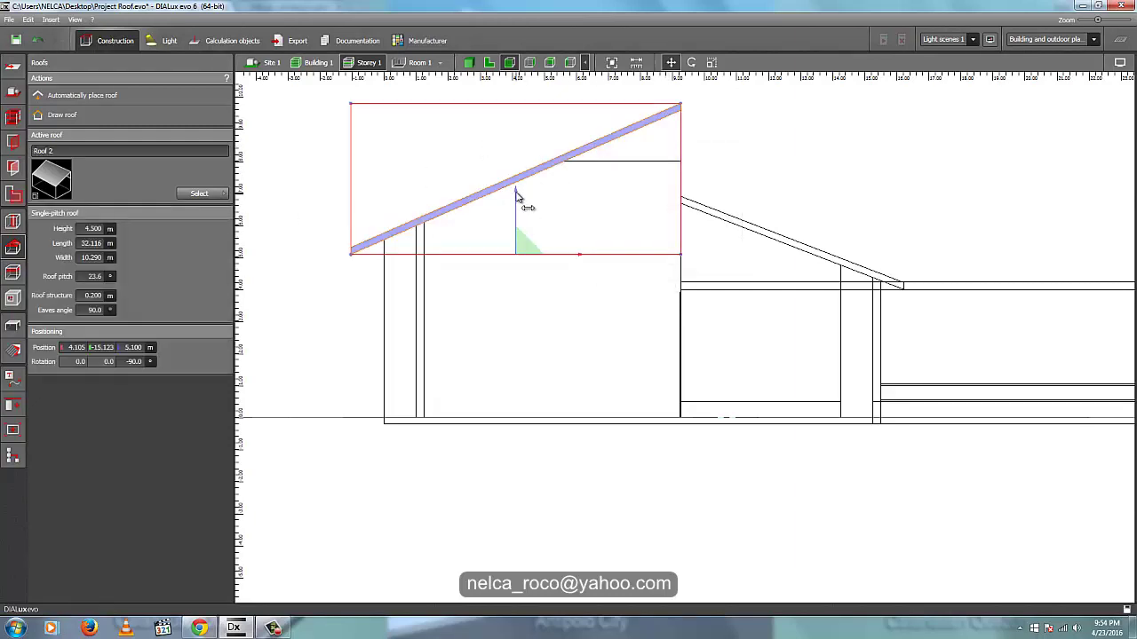
left_click_drag(517, 193, 517, 247)
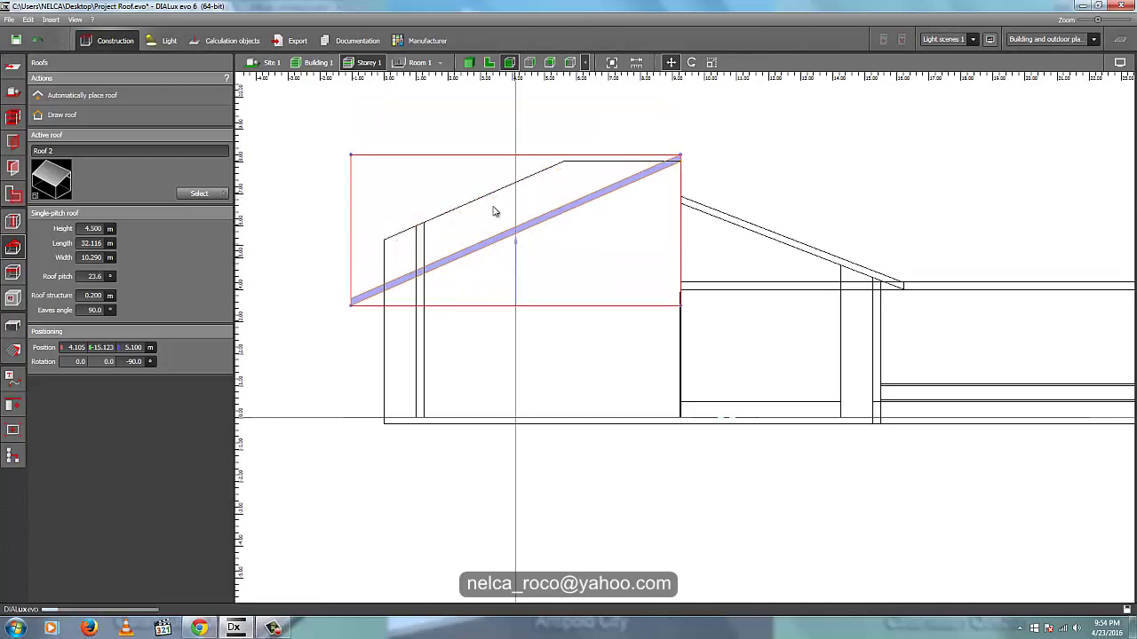
left_click(461, 137)
- Examine the step between the two main slopes in 3D and compare it with the higher slope's overhang in the imported elevation
left_click(468, 62)
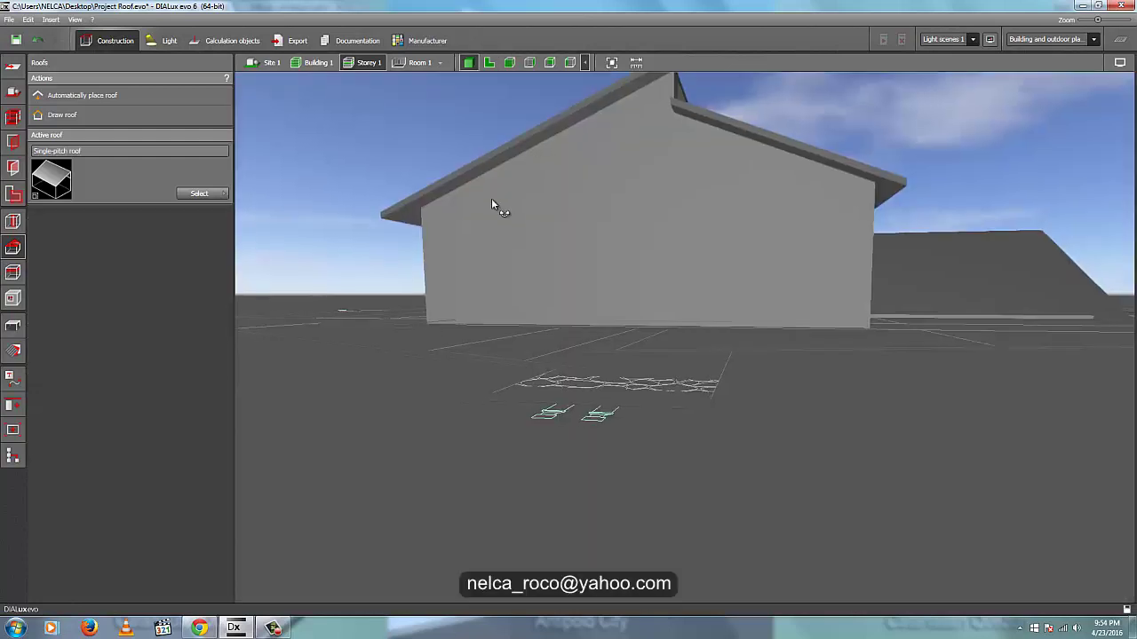
left_click_drag(494, 207, 480, 181)
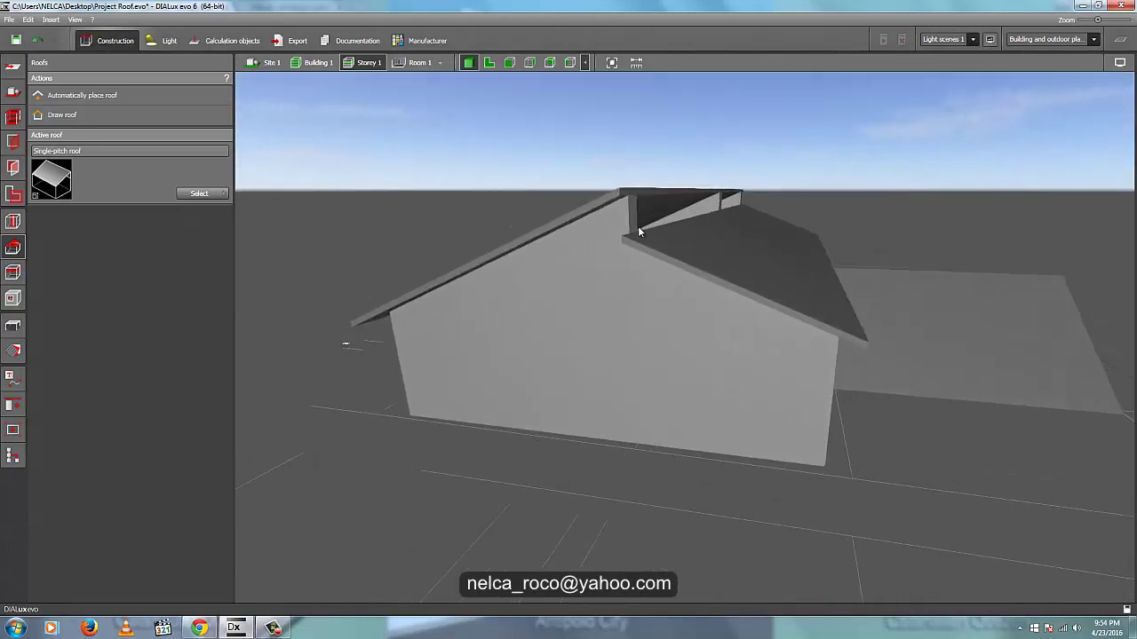
scroll(639, 222, "up", 4)
right_click_drag(638, 222, 615, 222)
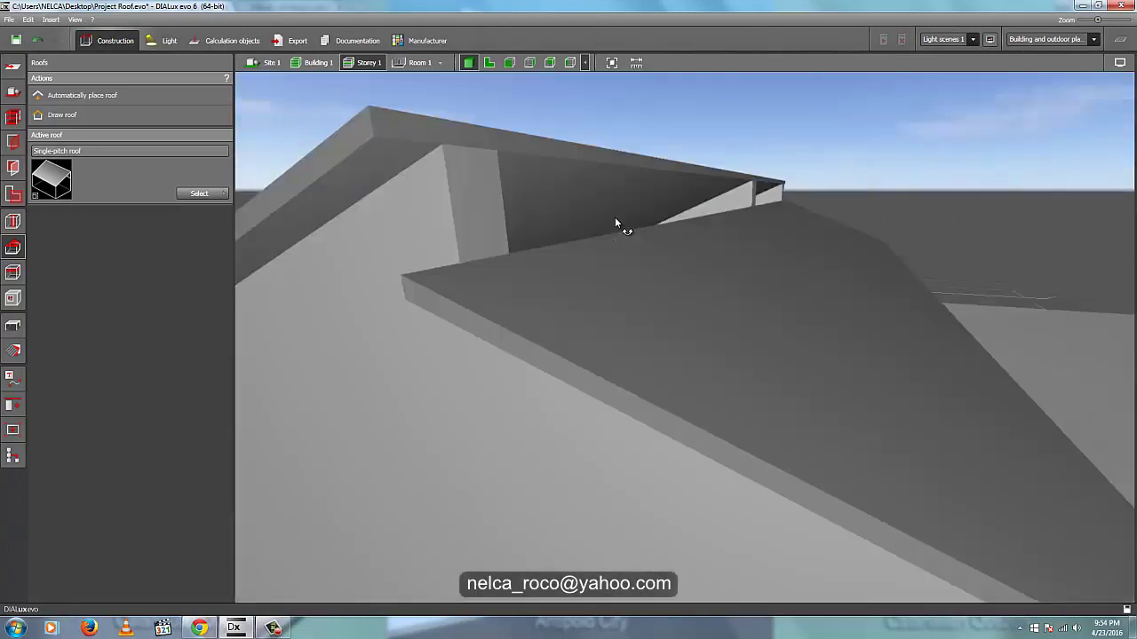
right_click_drag(436, 248, 476, 249)
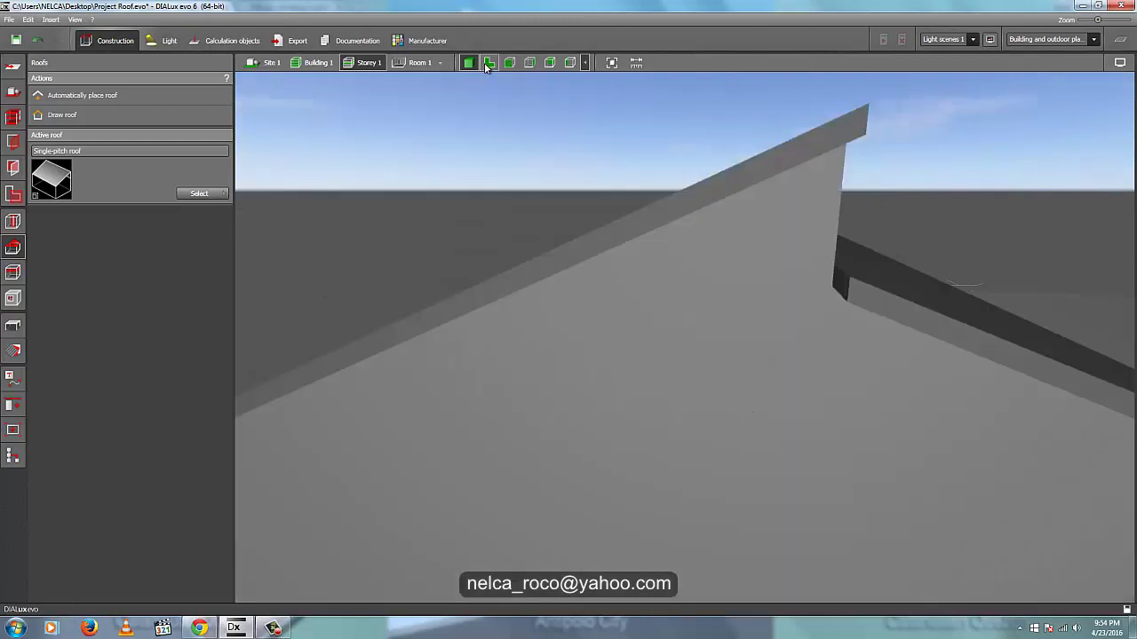
left_click(488, 64)
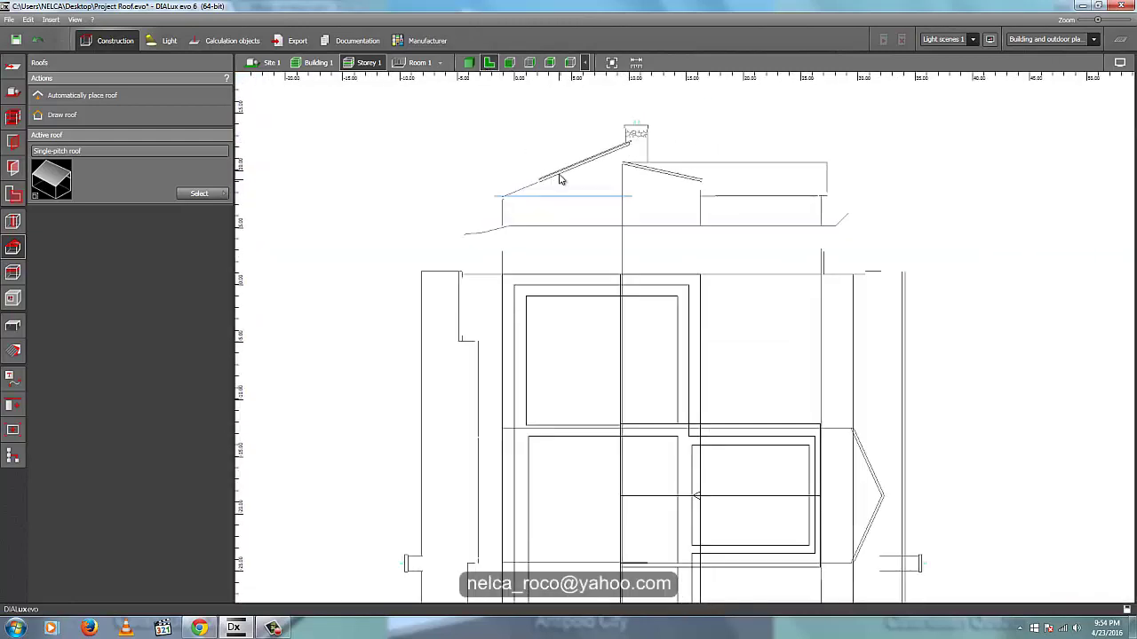
scroll(626, 152, "up", 2)
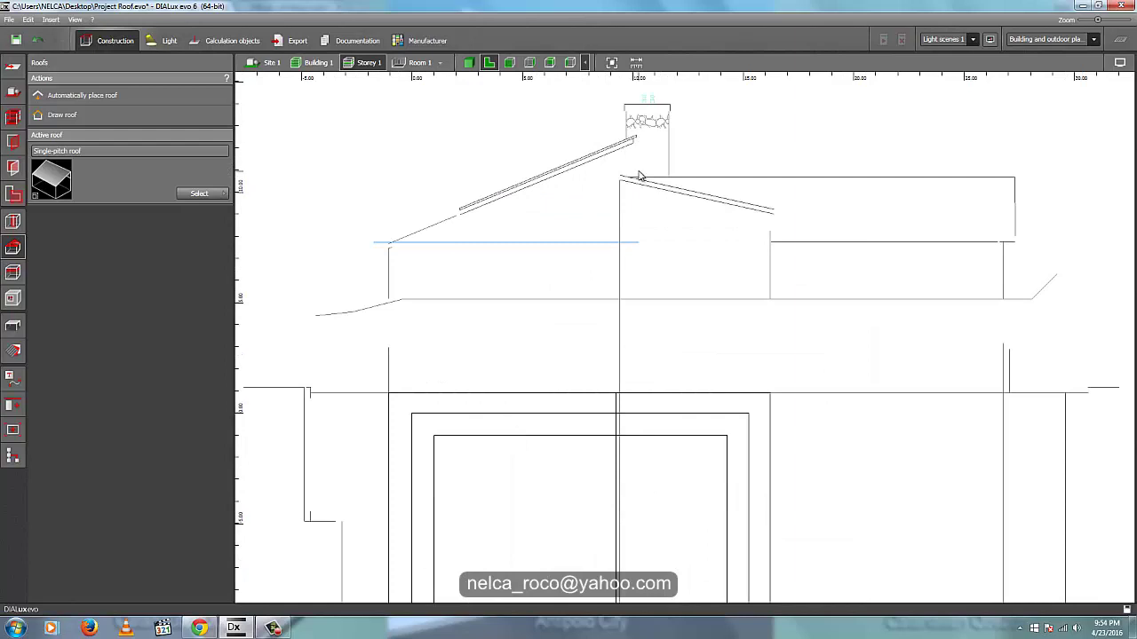
scroll(632, 311, "down", 1)
middle_click_drag(632, 311, 640, 255)
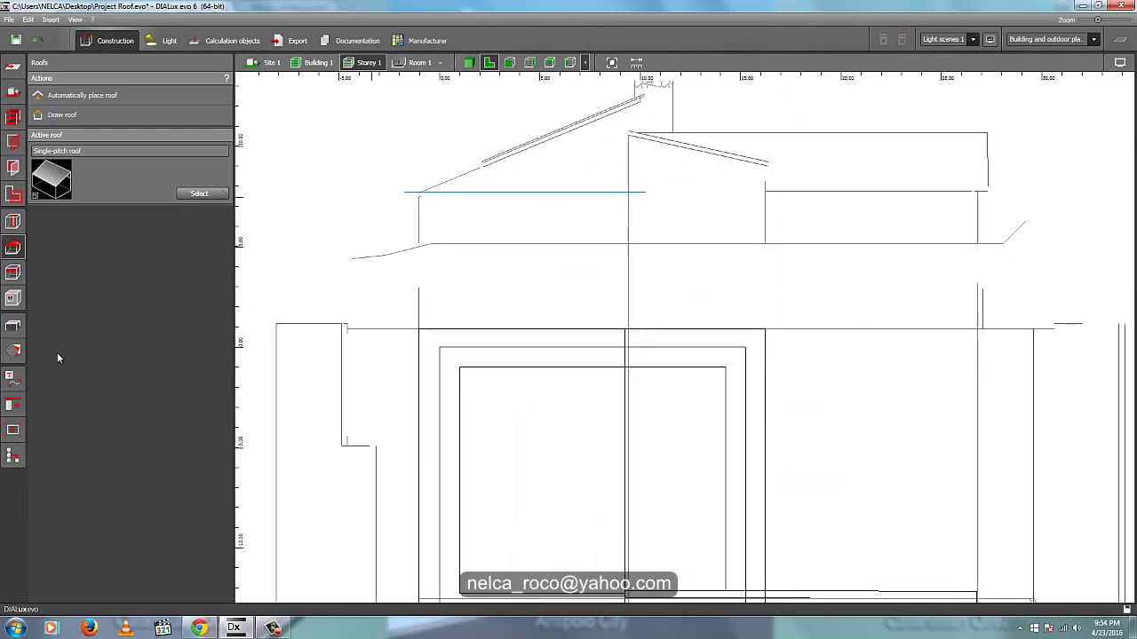
- Draw a vertical reference line about 22 m long from the higher slope's peak in the elevation down across the floor plan
left_click(12, 380)
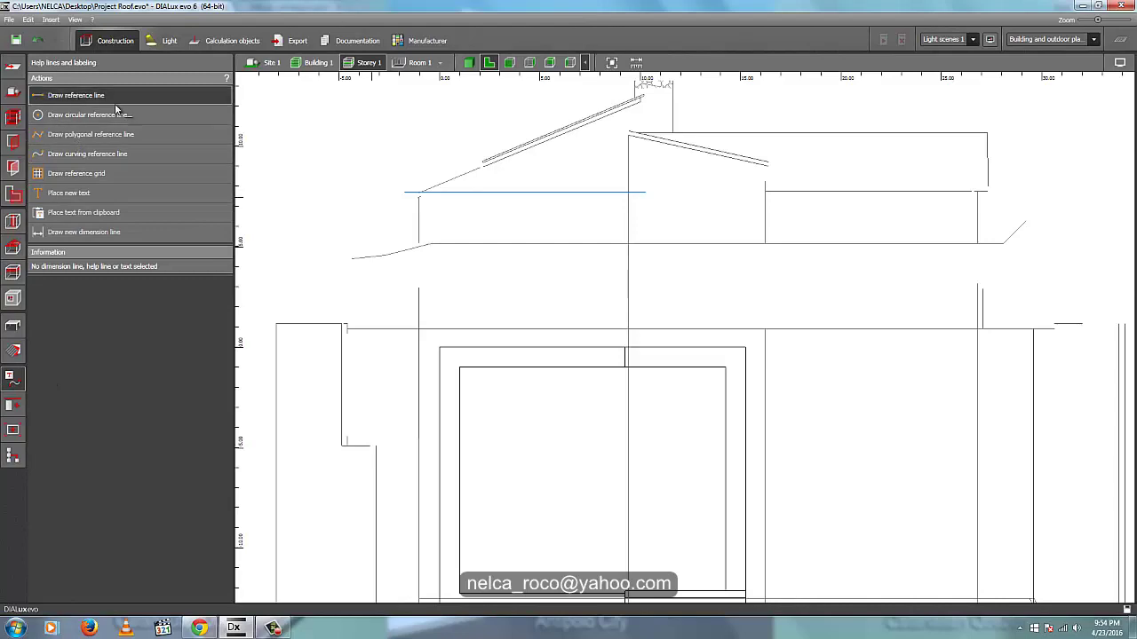
left_click(114, 99)
left_click(645, 96)
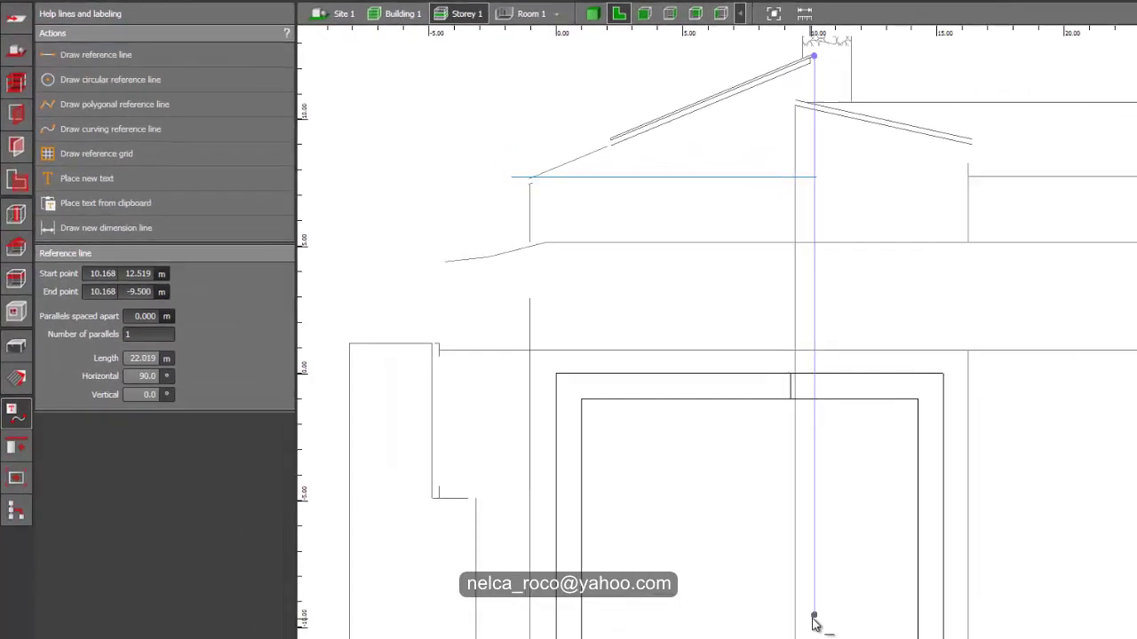
left_click(643, 541)
left_click(811, 418)
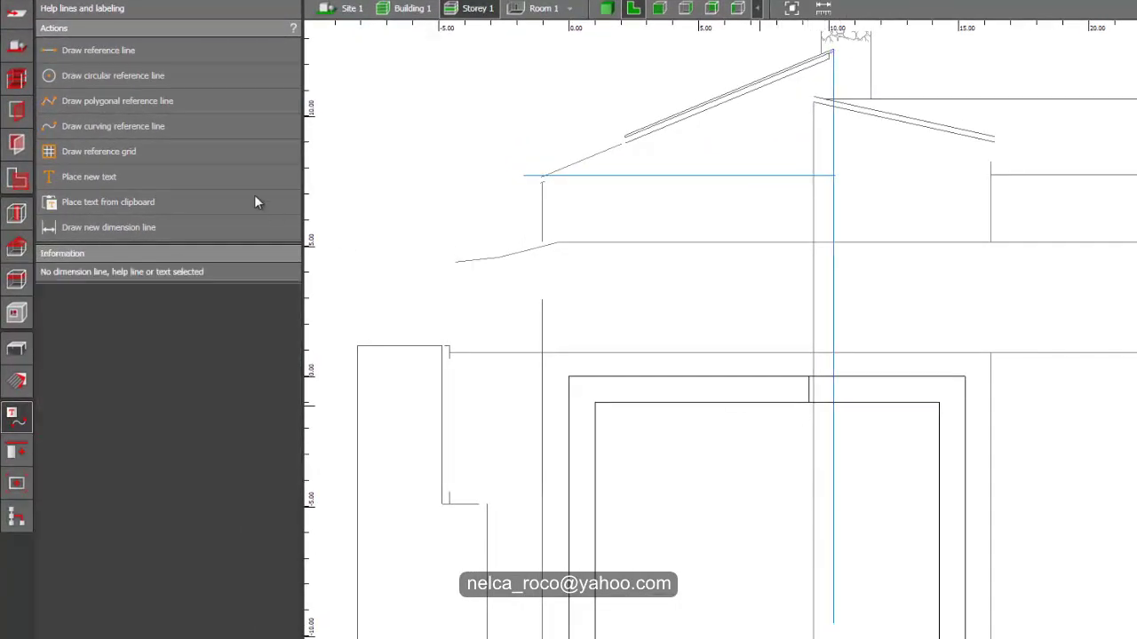
- Scale the higher single-pitch roof in plan so its ridge edge reaches the vertical reference line, making it about 11.18 m wide
left_click(16, 247)
middle_click_drag(556, 405, 595, 277)
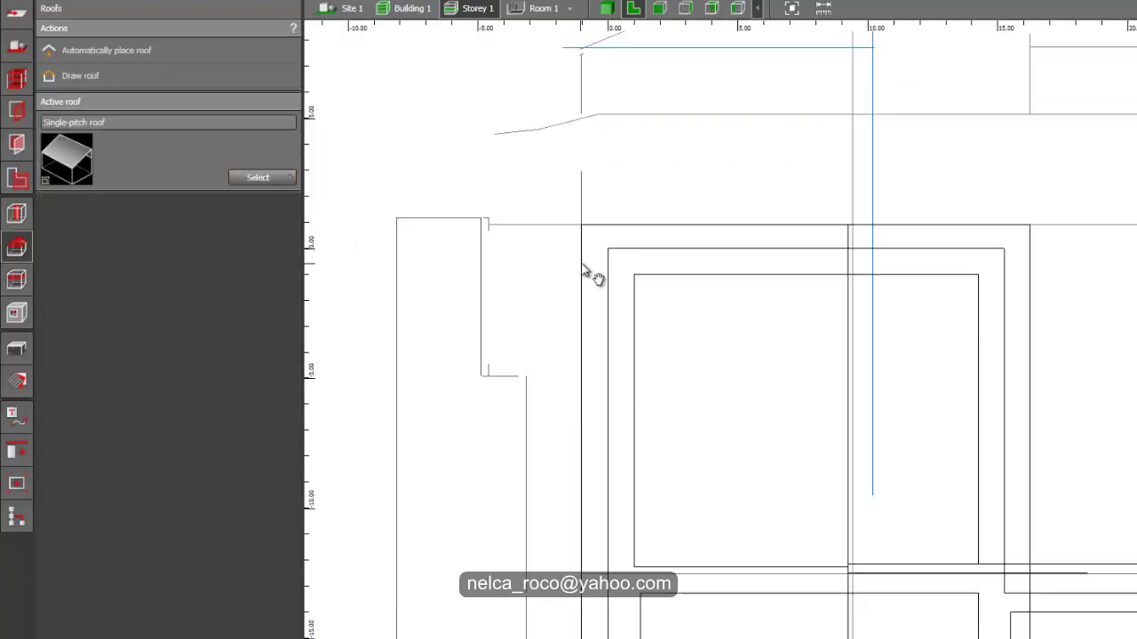
left_click(809, 342)
right_click(819, 351)
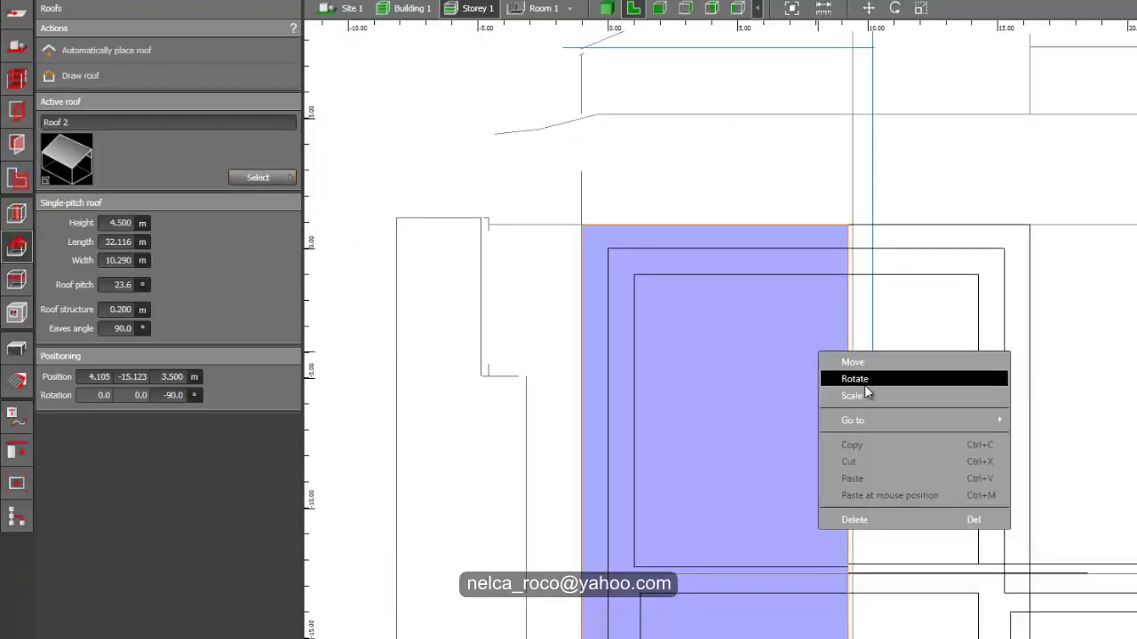
left_click(854, 396)
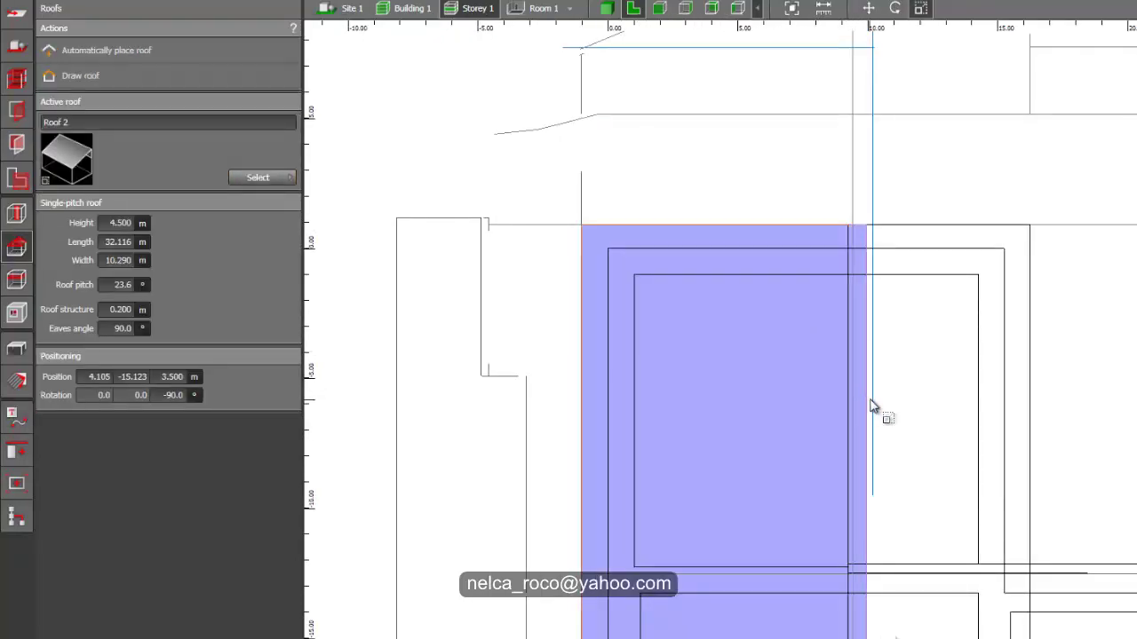
left_click(875, 408)
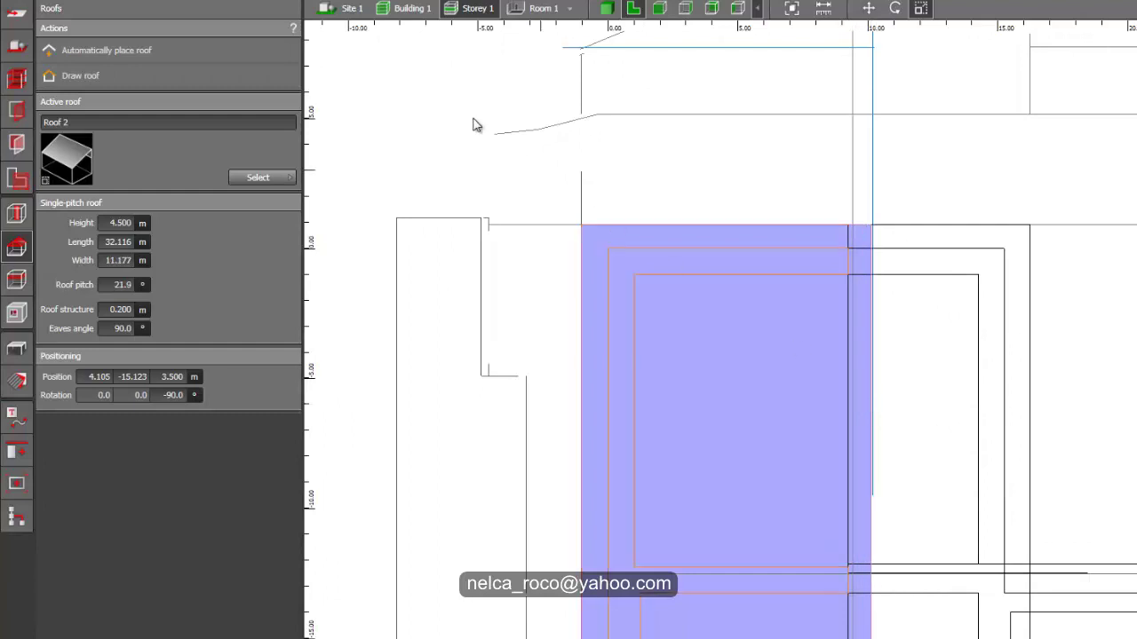
left_click(458, 105)
- Inspect the higher slope's overhang above the lower slope in the 3D view
left_click(607, 8)
mouse_move(657, 243)
middle_mouse_down()
mouse_move(621, 256)
mouse_move(651, 246)
middle_mouse_up()
scroll(566, 250, "down", 5)
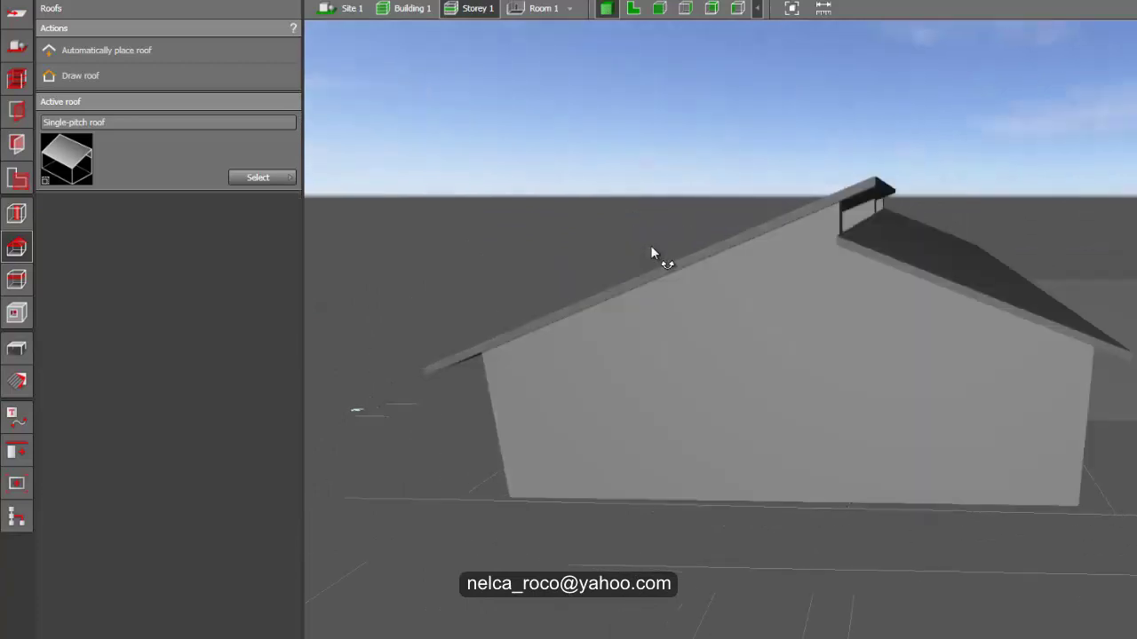
left_click_drag(651, 250, 642, 280)
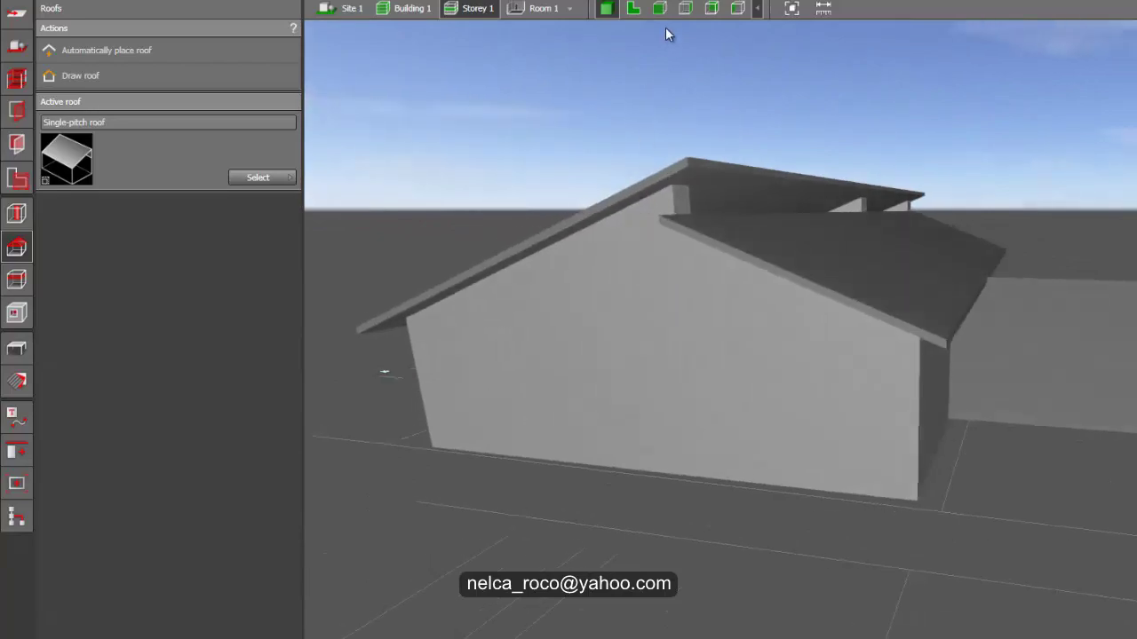
- Raise the double-pitch roof in the front elevation until its top aligns with the lower slope's upper end, at a base height of about 2.673 m
left_click(659, 8)
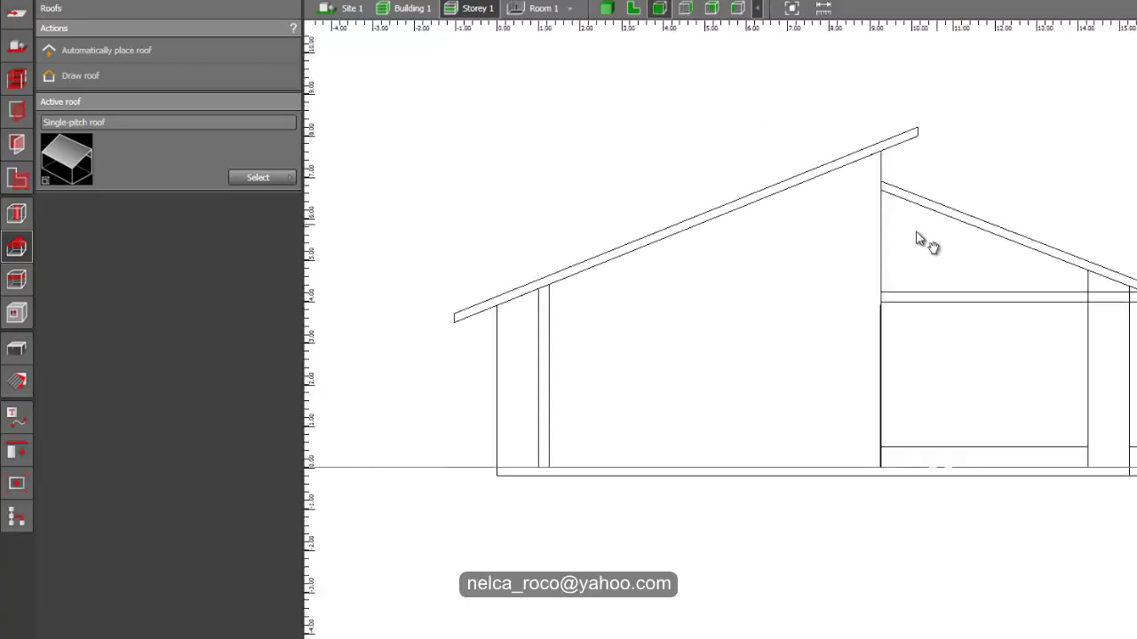
scroll(919, 240, "down", 2)
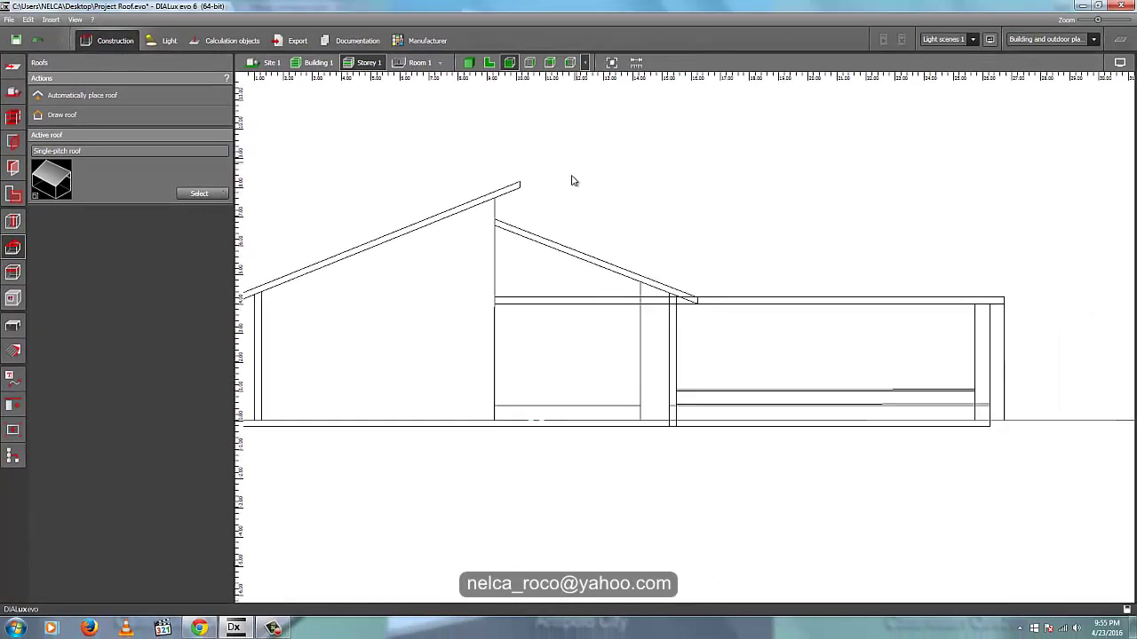
scroll(573, 180, "down", 1)
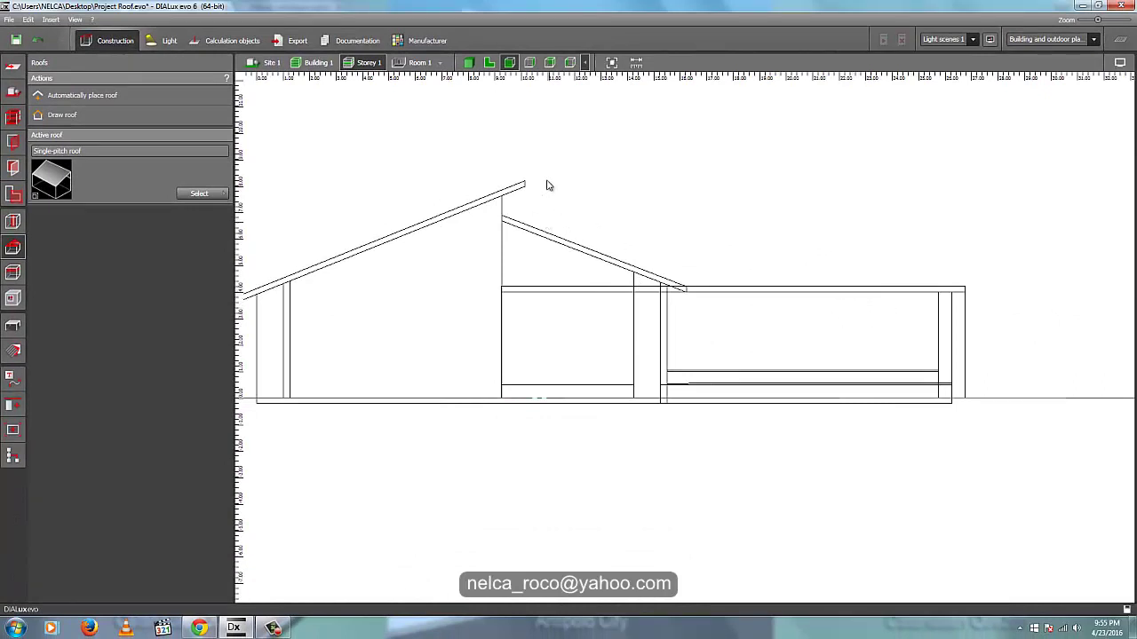
left_click(793, 307)
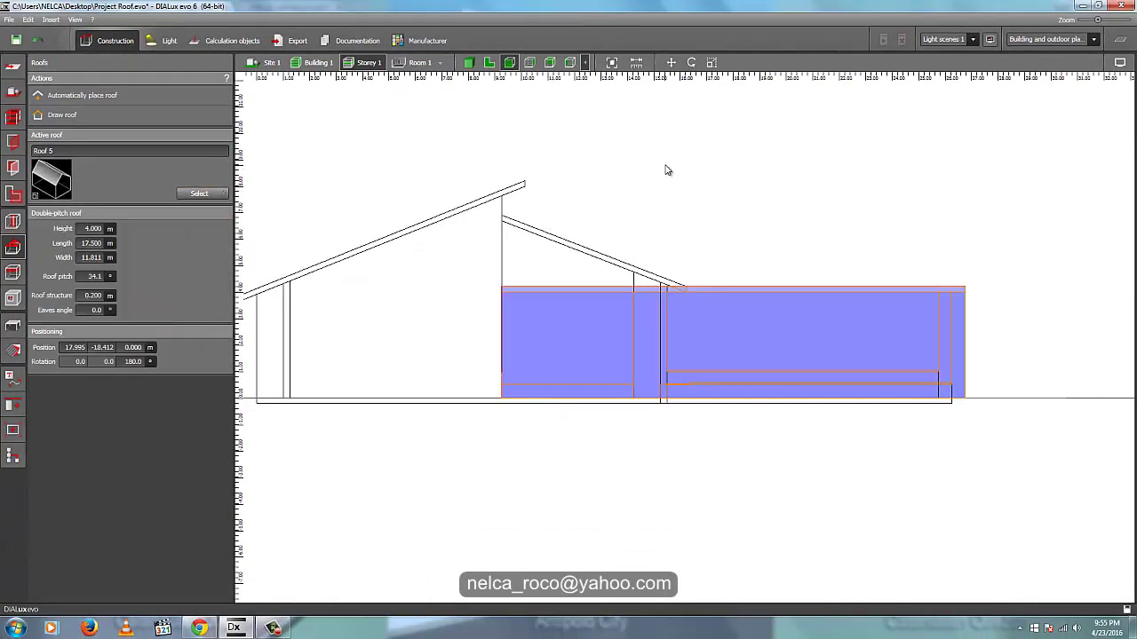
left_click(667, 170)
left_click(490, 63)
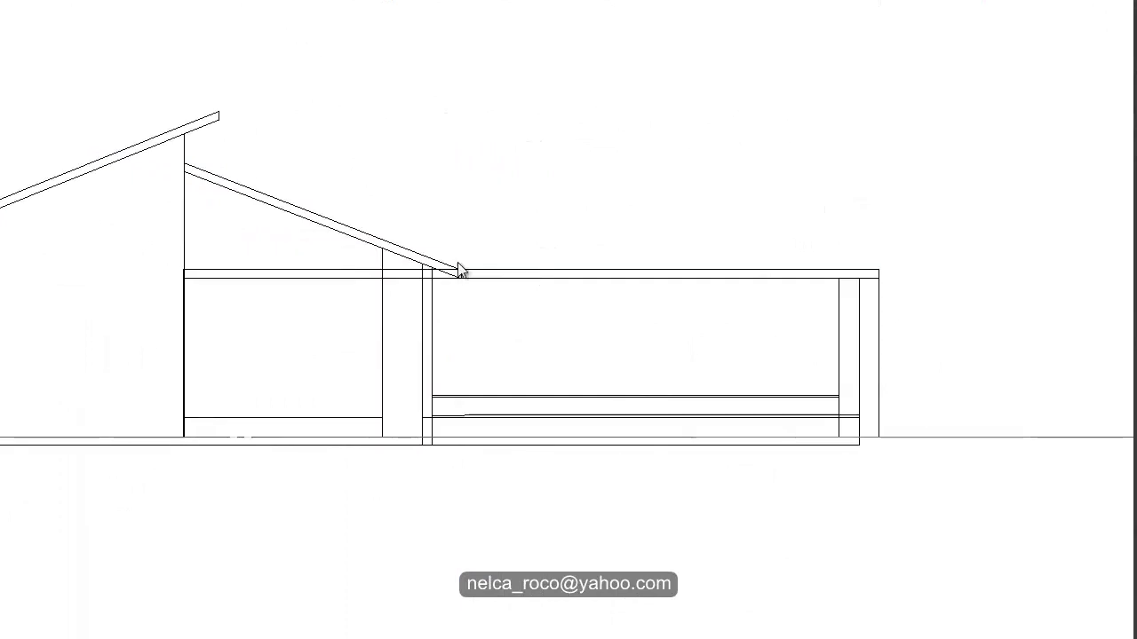
left_click(501, 273)
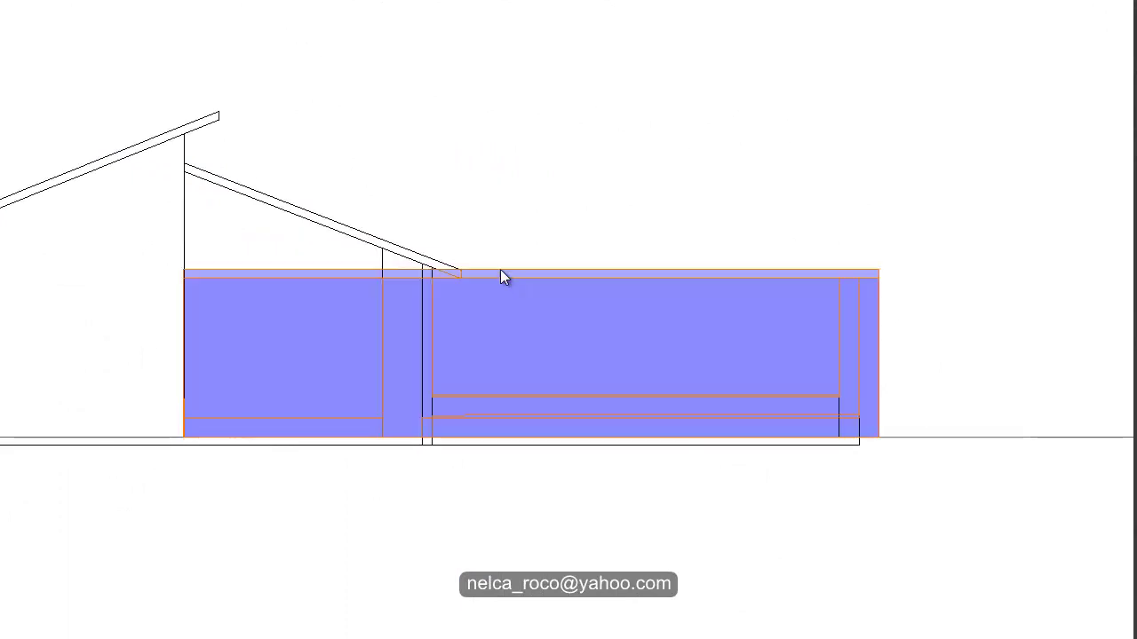
right_click(508, 275)
left_click(544, 288)
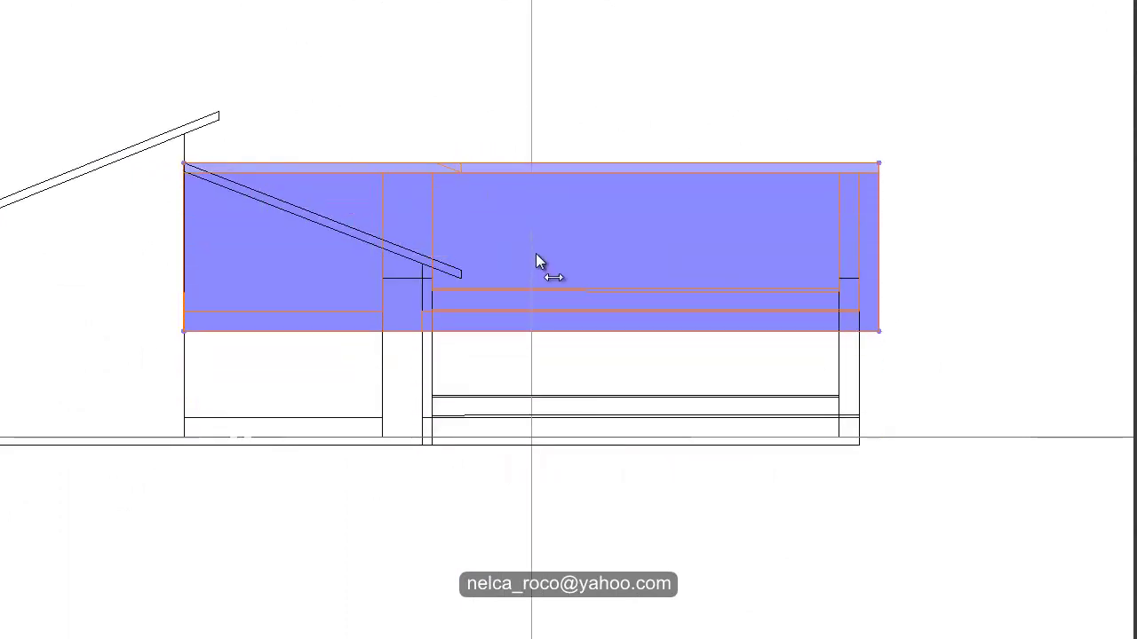
left_click(538, 259)
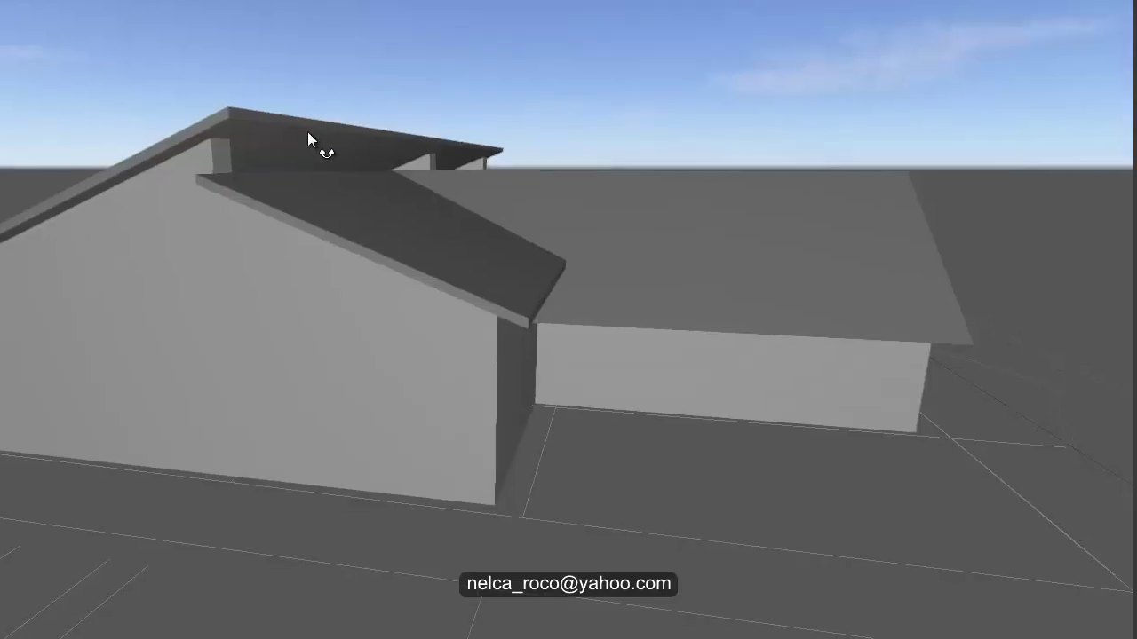
- Set the double-pitch roof's height to 2.7 m
mouse_move(308, 132)
middle_mouse_down()
mouse_move(222, 205)
mouse_move(307, 190)
mouse_move(375, 127)
mouse_move(206, 225)
middle_mouse_up()
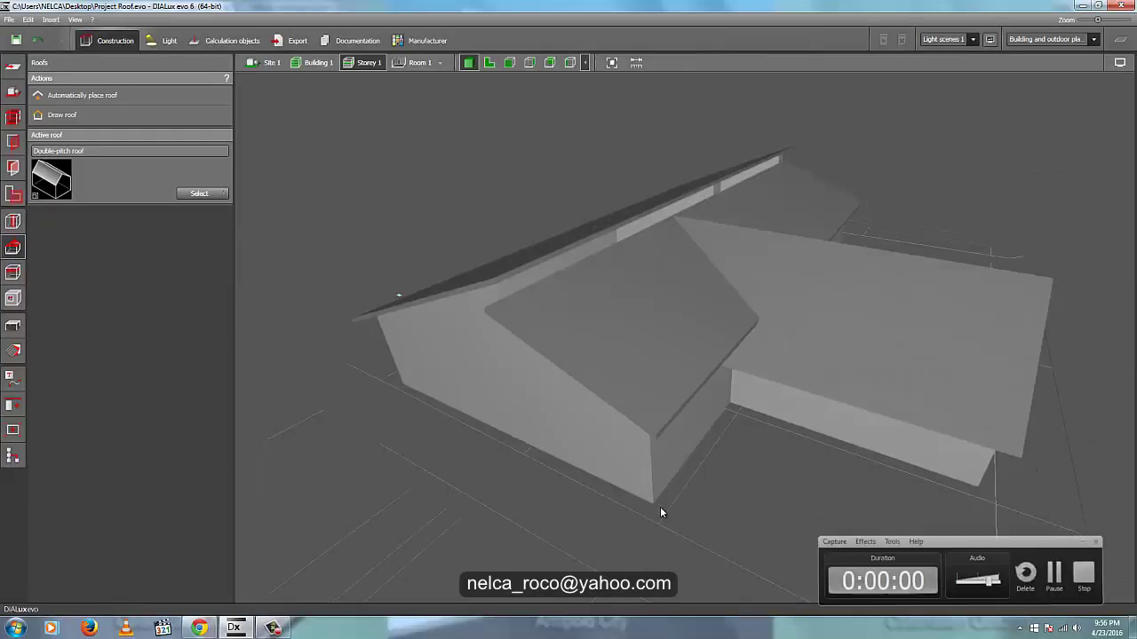
middle_click_drag(500, 574, 488, 569)
middle_click_drag(692, 485, 689, 520)
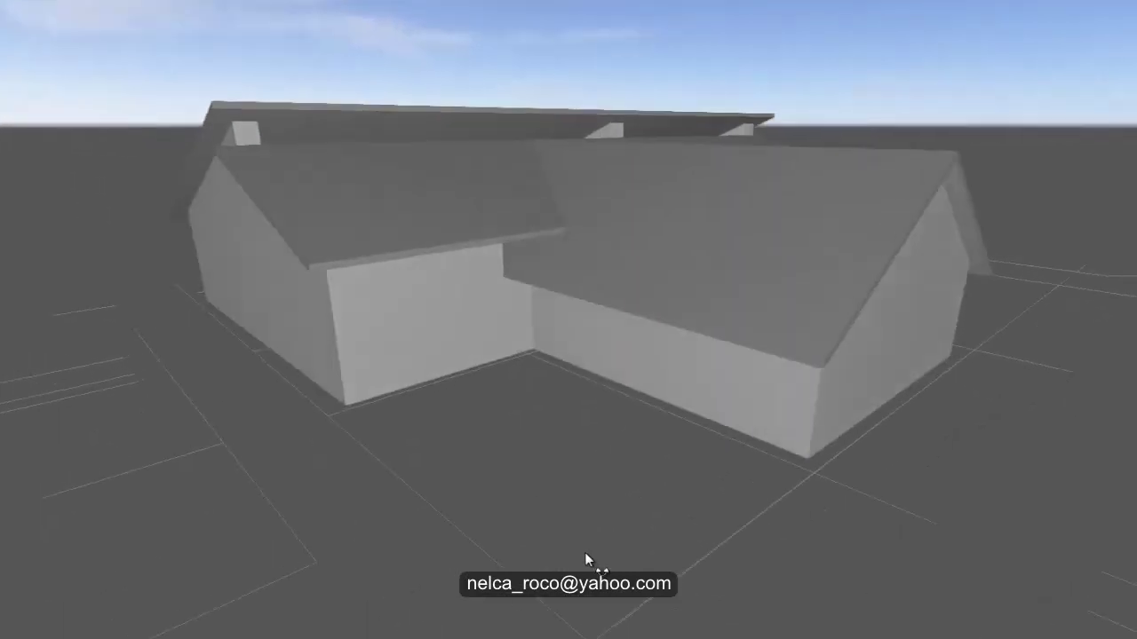
middle_click_drag(584, 553, 560, 550)
left_click(335, 214)
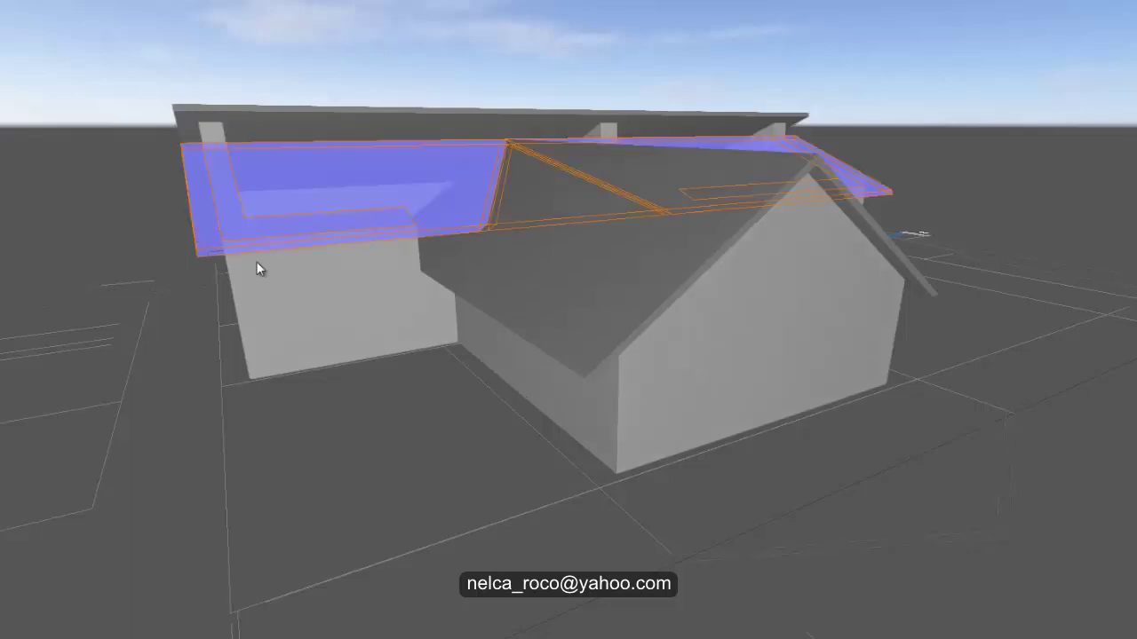
left_click(605, 275)
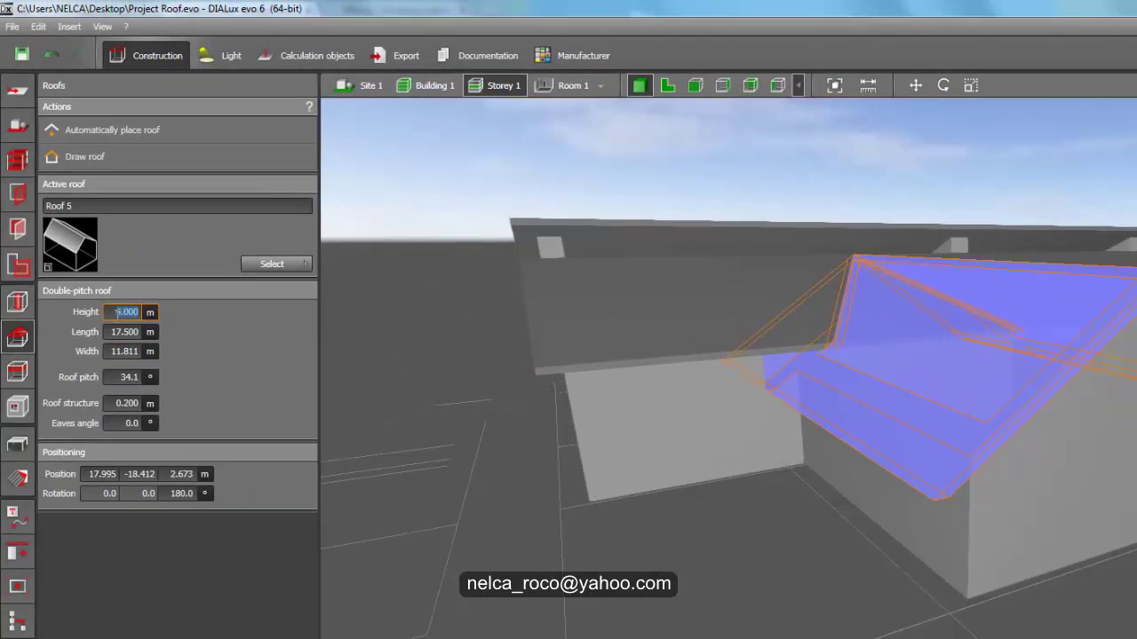
left_click(117, 313)
type("2.7")
key("Return")
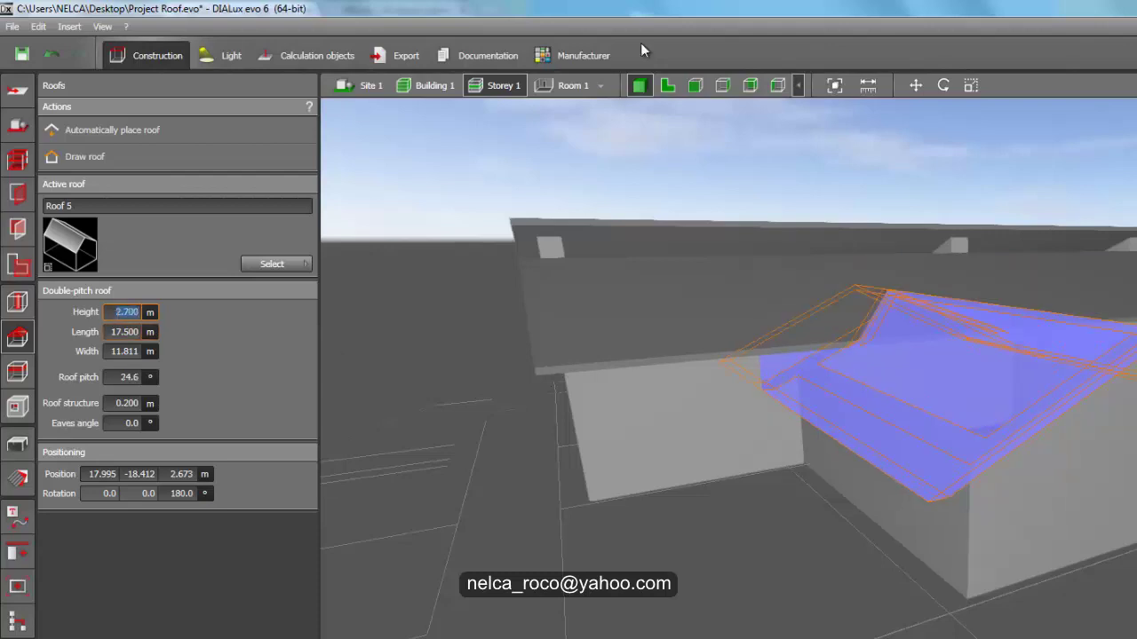
- Move the double-pitch roof up again in the front elevation to bring its ridge level with the lower slope's upper end
left_click(698, 89)
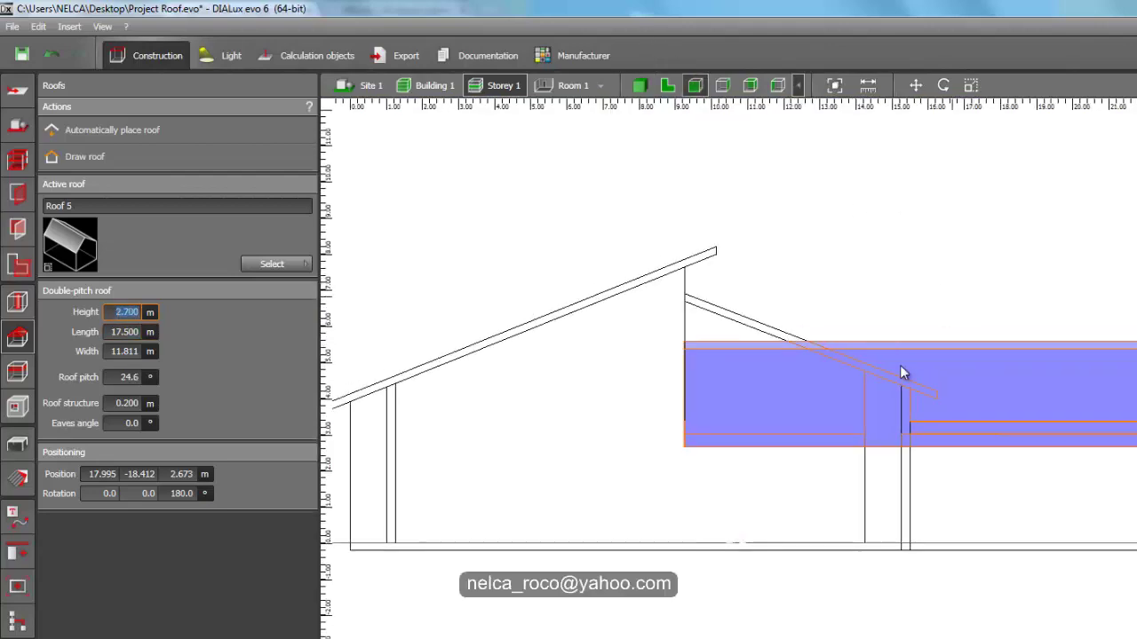
right_click(972, 372)
left_click(988, 382)
left_click_drag(1007, 364, 1005, 317)
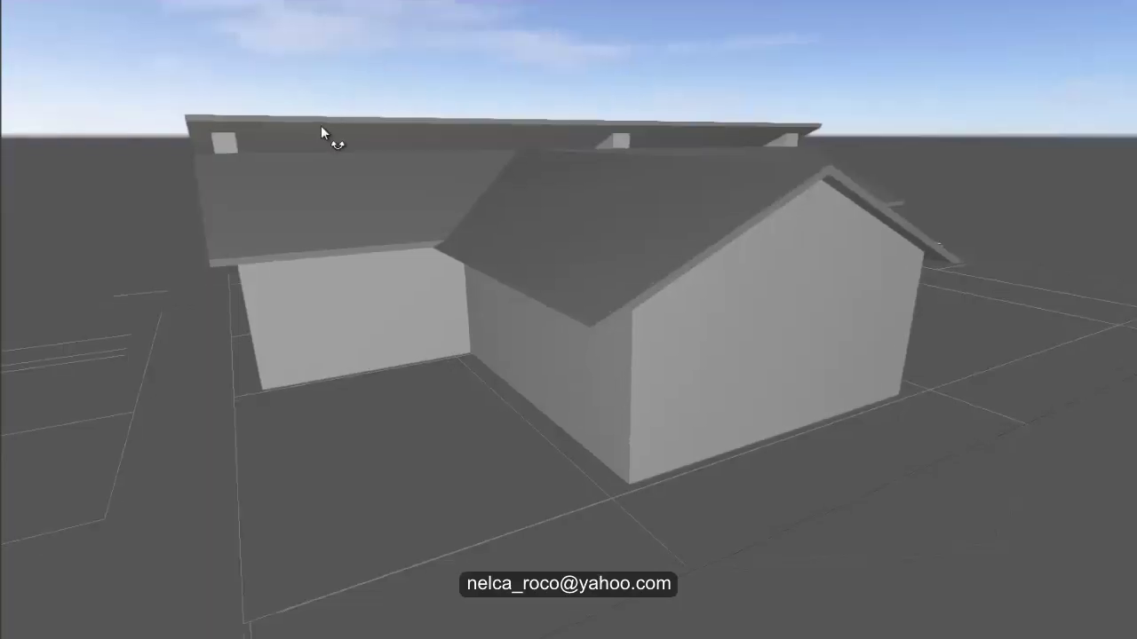
- Inspect the junction between the double-pitch roof and the main slopes from several angles in 3D
middle_click_drag(321, 125, 430, 79)
middle_click_drag(448, 189, 444, 257)
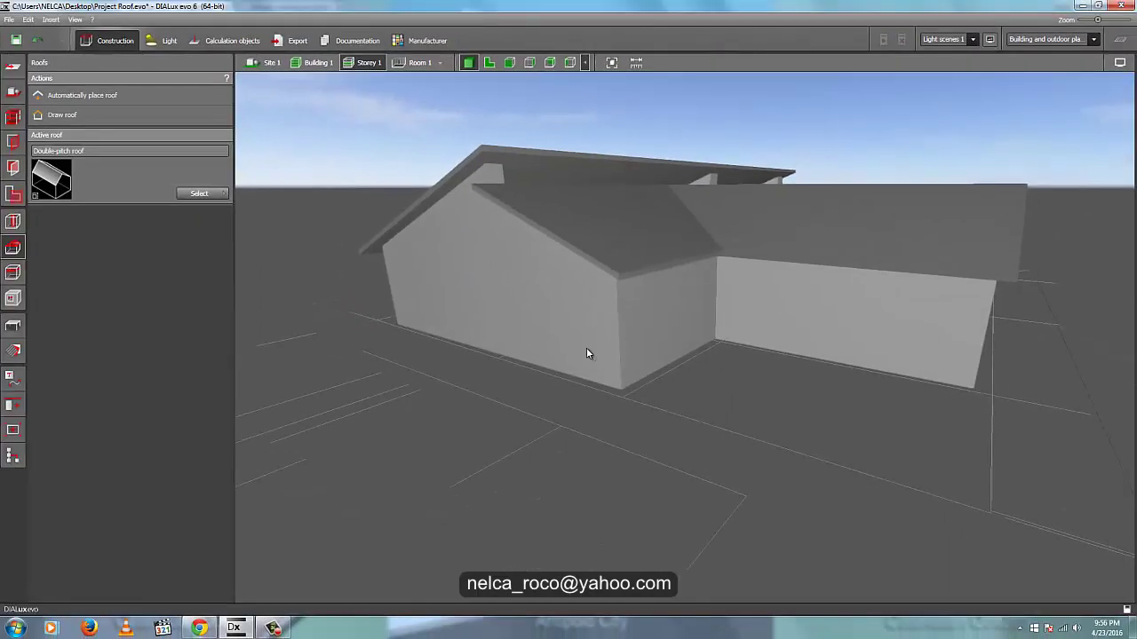
middle_click_drag(586, 353, 522, 304)
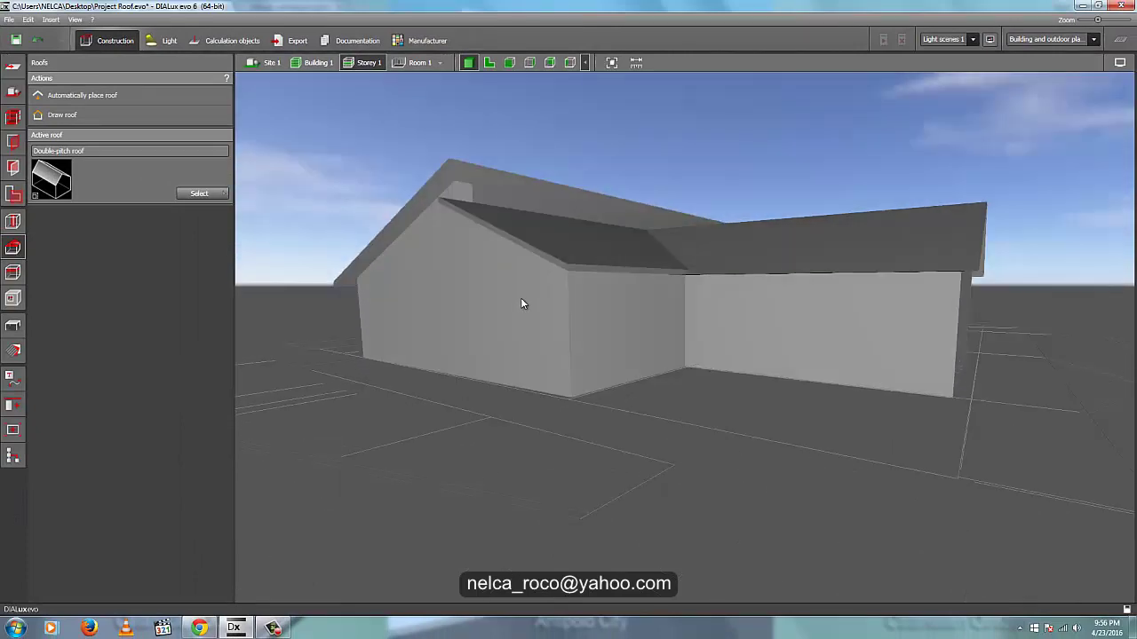
middle_click_drag(659, 389, 604, 433)
right_click_drag(604, 433, 620, 434)
scroll(620, 428, "down", 4)
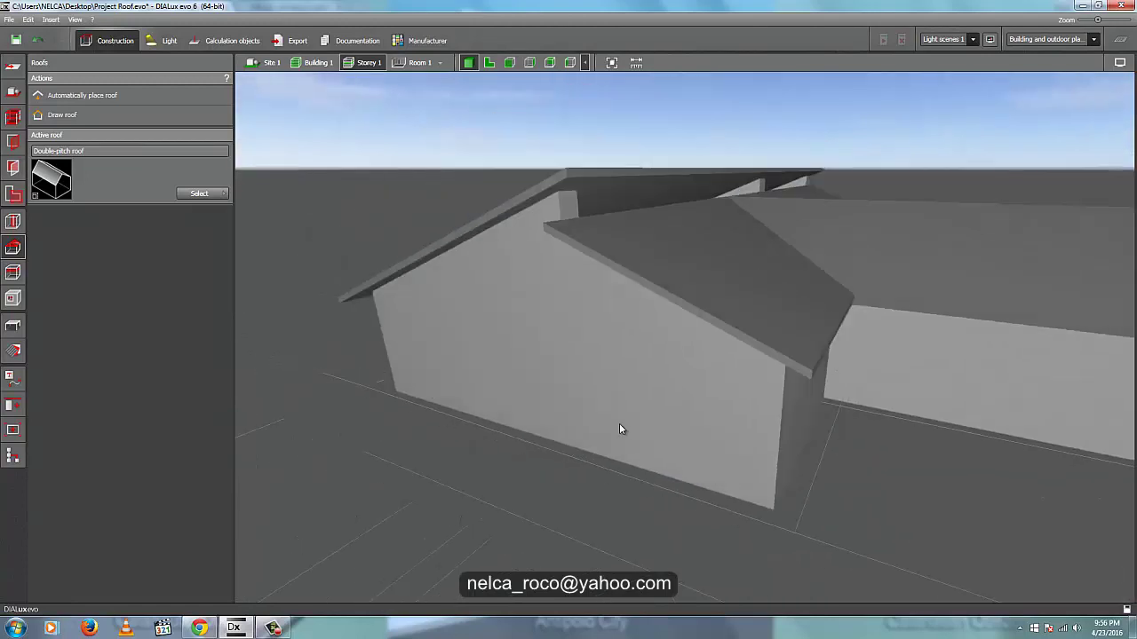
scroll(621, 318, "up", 5)
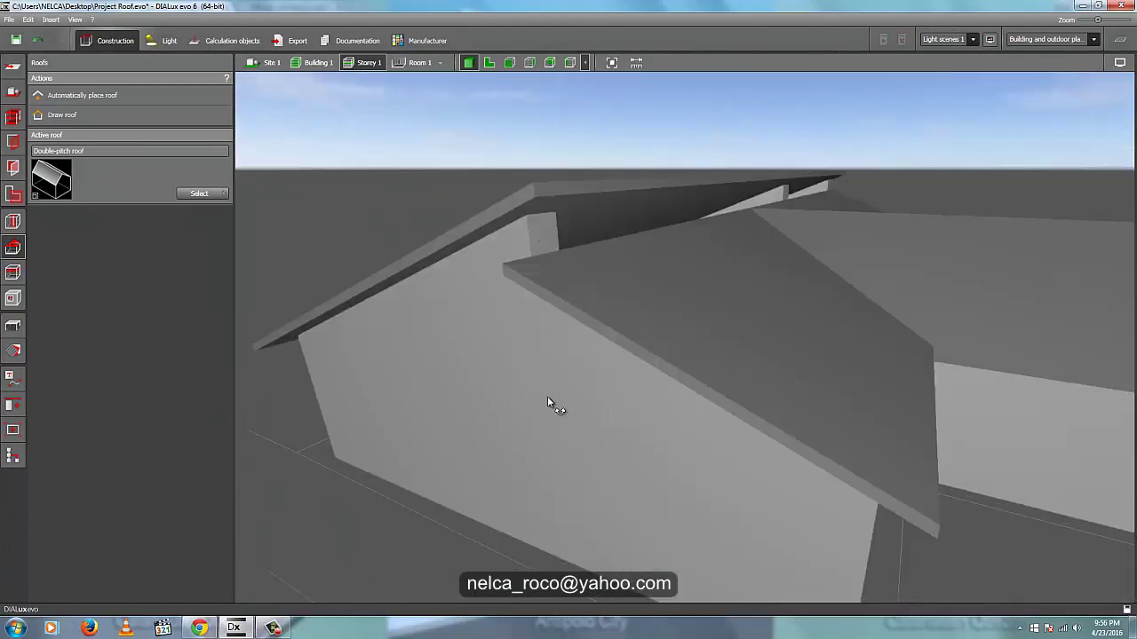
mouse_move(547, 402)
middle_mouse_down()
mouse_move(554, 391)
mouse_move(543, 398)
middle_mouse_up()
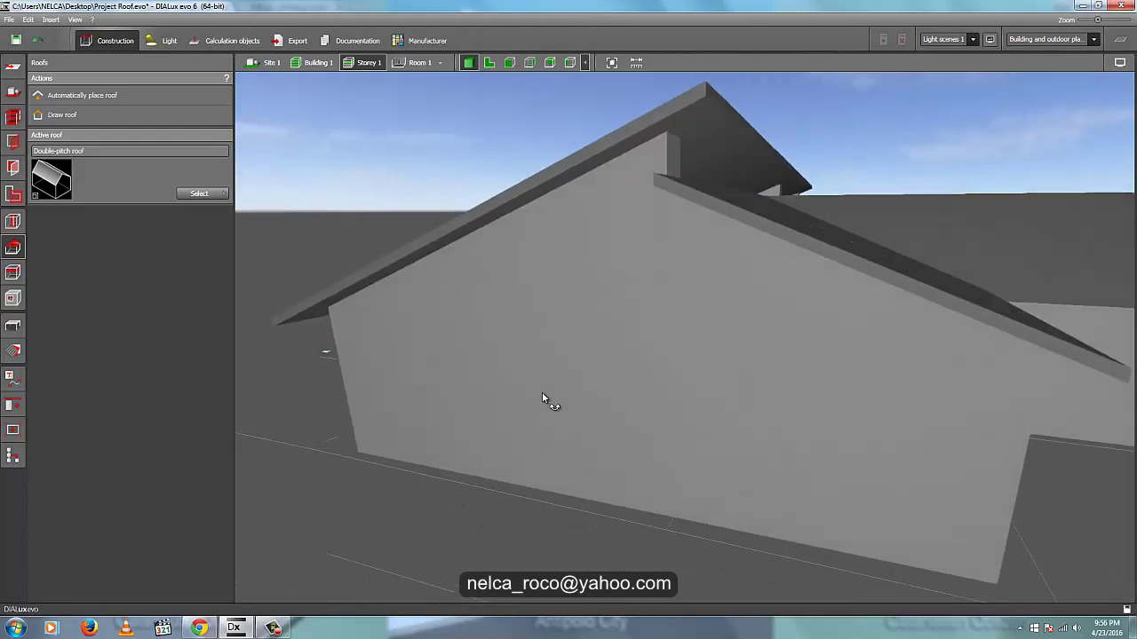
- Examine the roof undersides and walls at room level, including Room 1 and Room 3, and the exterior of Building 1
left_click(429, 65)
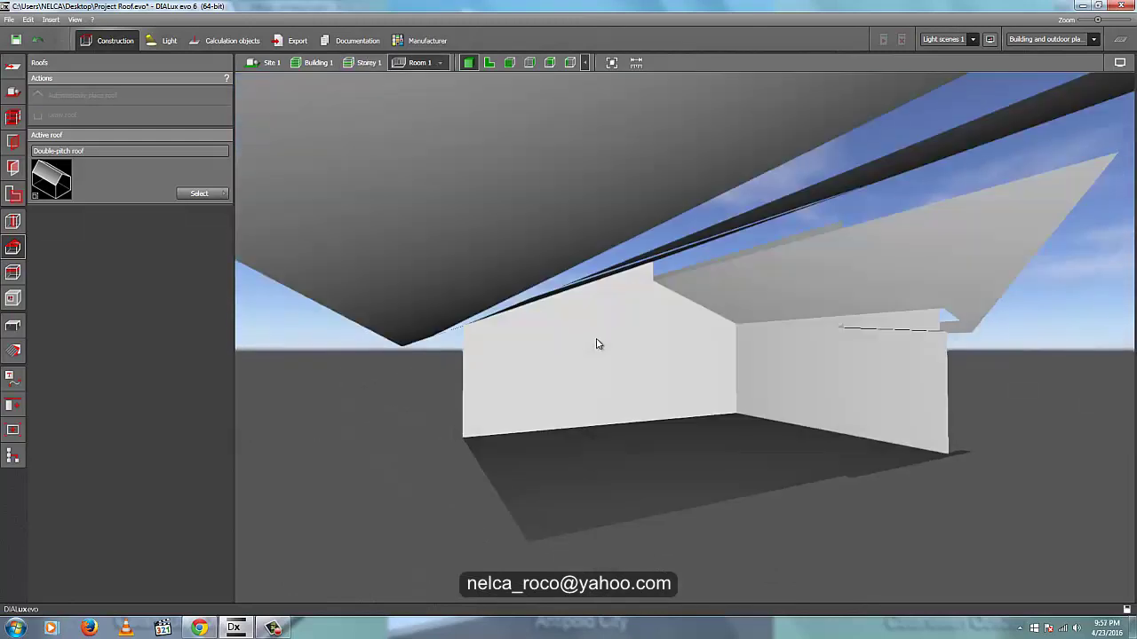
middle_click_drag(598, 344, 653, 279)
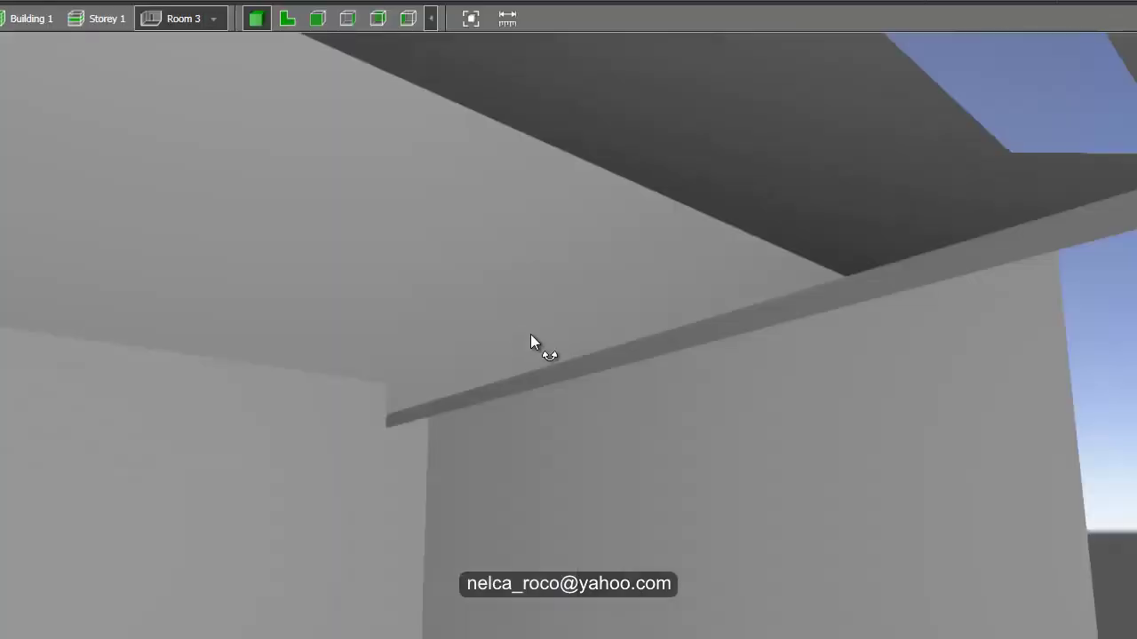
middle_click_drag(531, 343, 309, 38)
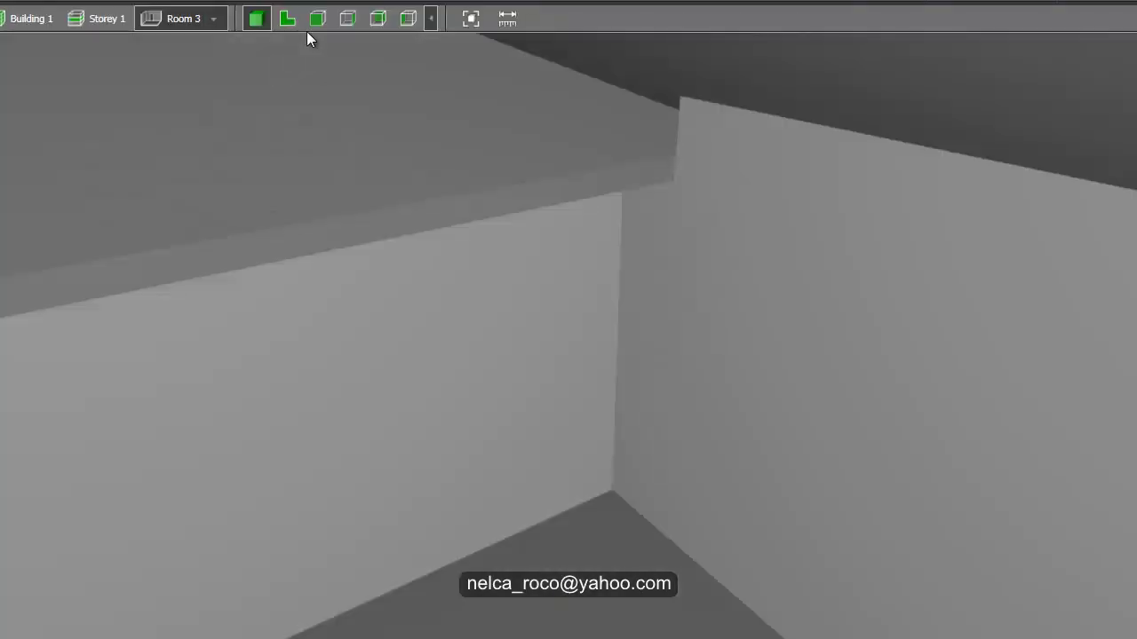
left_click(27, 19)
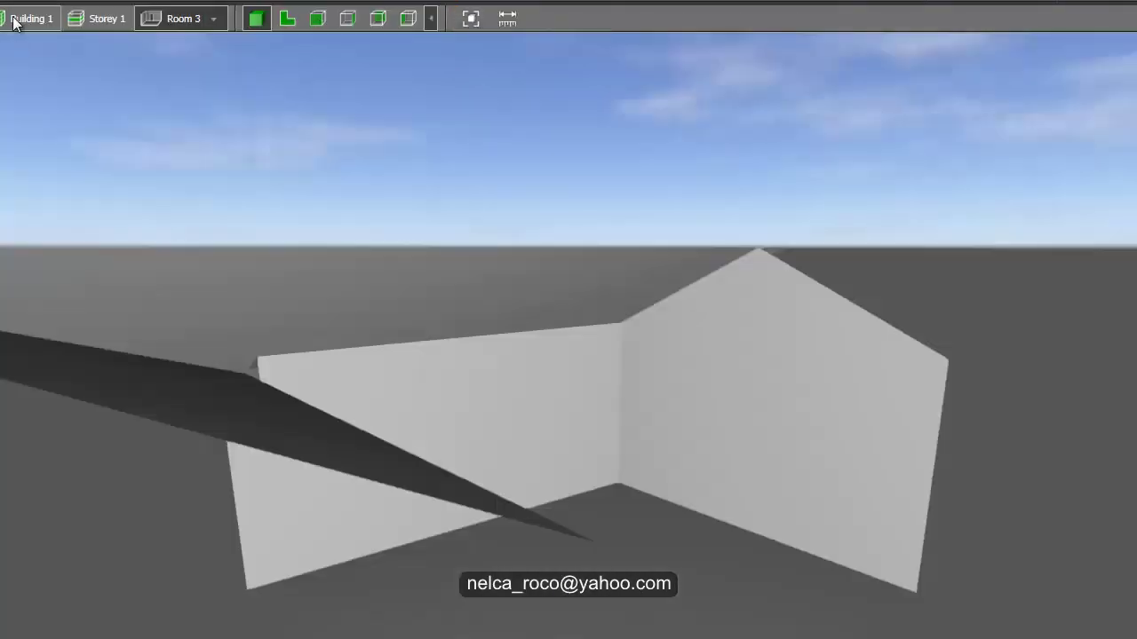
middle_click_drag(178, 169, 473, 337)
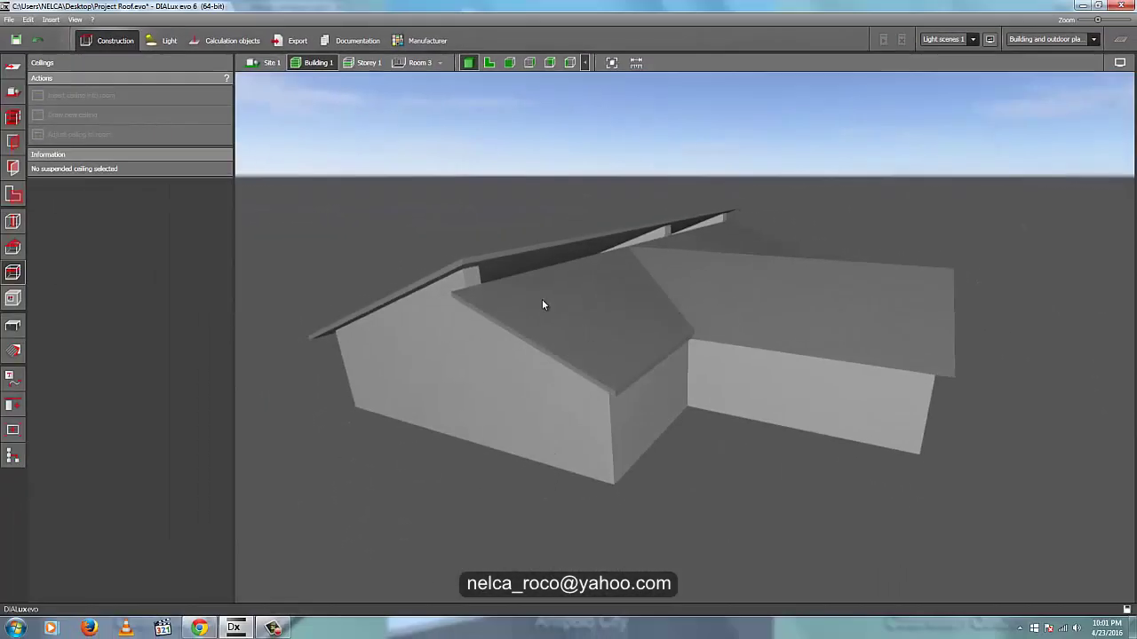
middle_click_drag(491, 278, 493, 165)
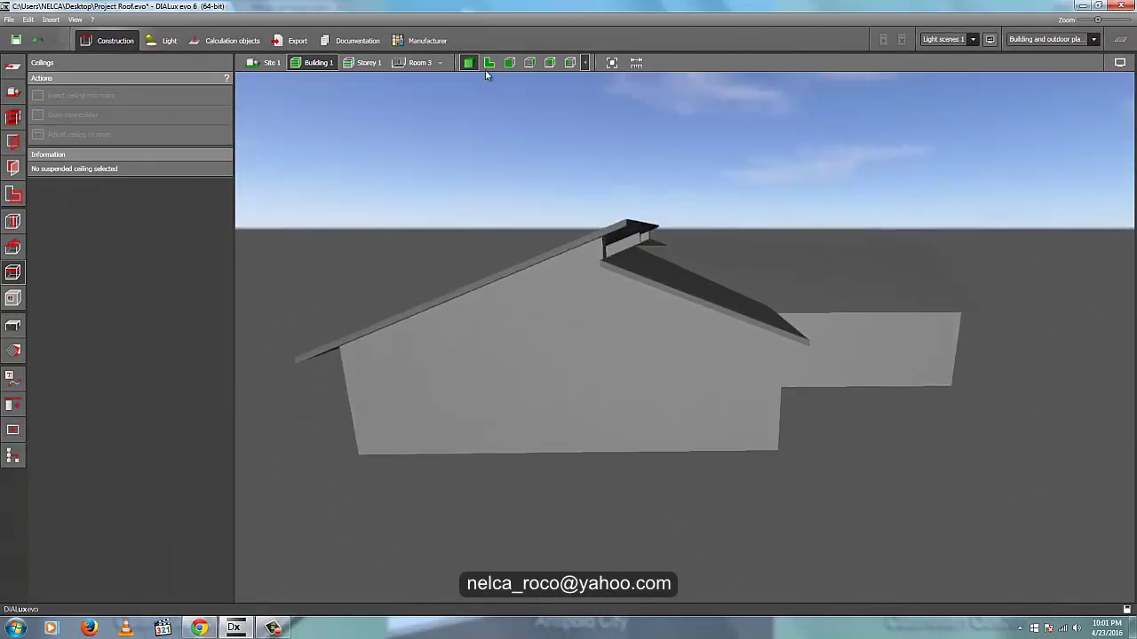
- Dismiss the save reminder and place a single 1 m cube beside the building in the plan view
left_click(489, 63)
left_click_drag(566, 165, 562, 233)
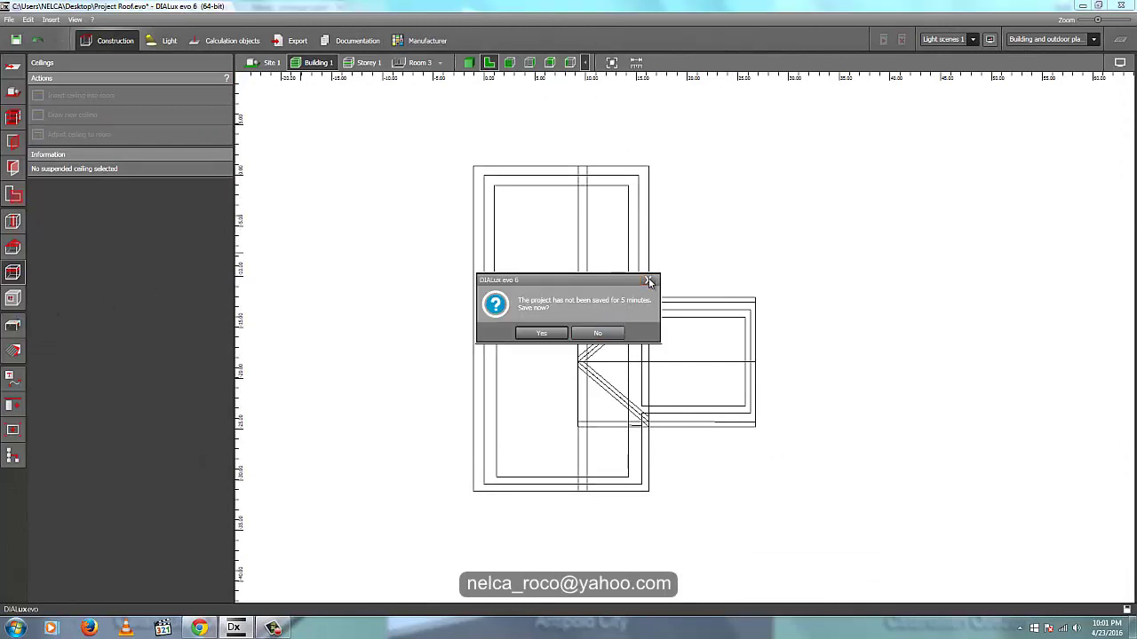
left_click(648, 281)
left_click(9, 322)
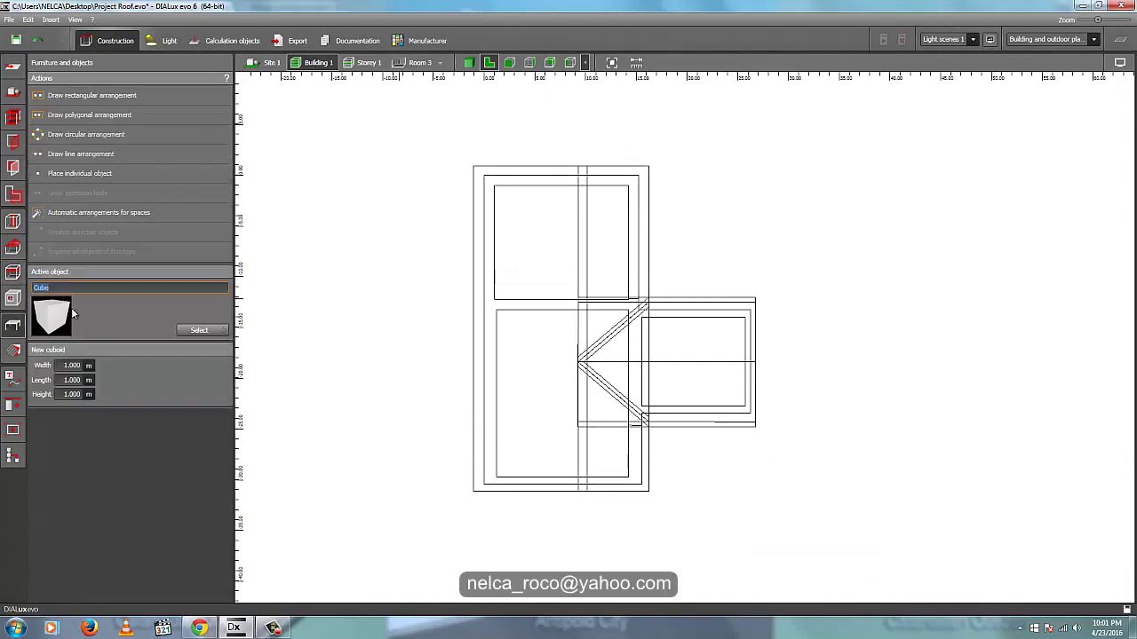
left_click(52, 178)
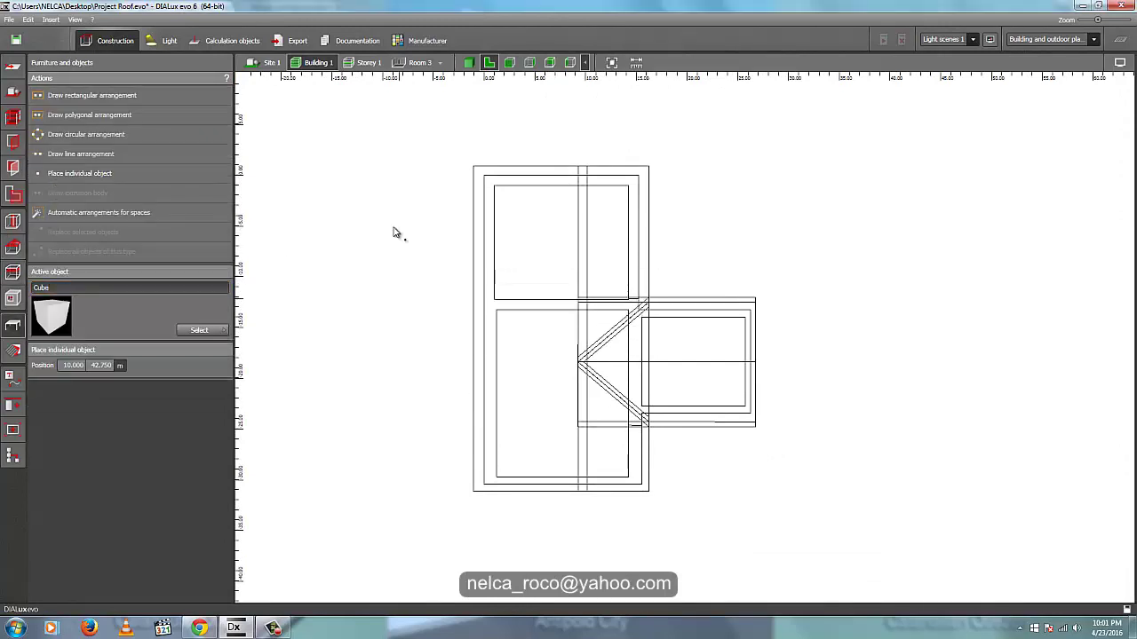
left_click(722, 245)
- Position the cube on the overhang strip beneath the higher slope's ridge in plan and scale it to about 32.115 m long and 0.887 m wide
scroll(722, 245, "up", 2)
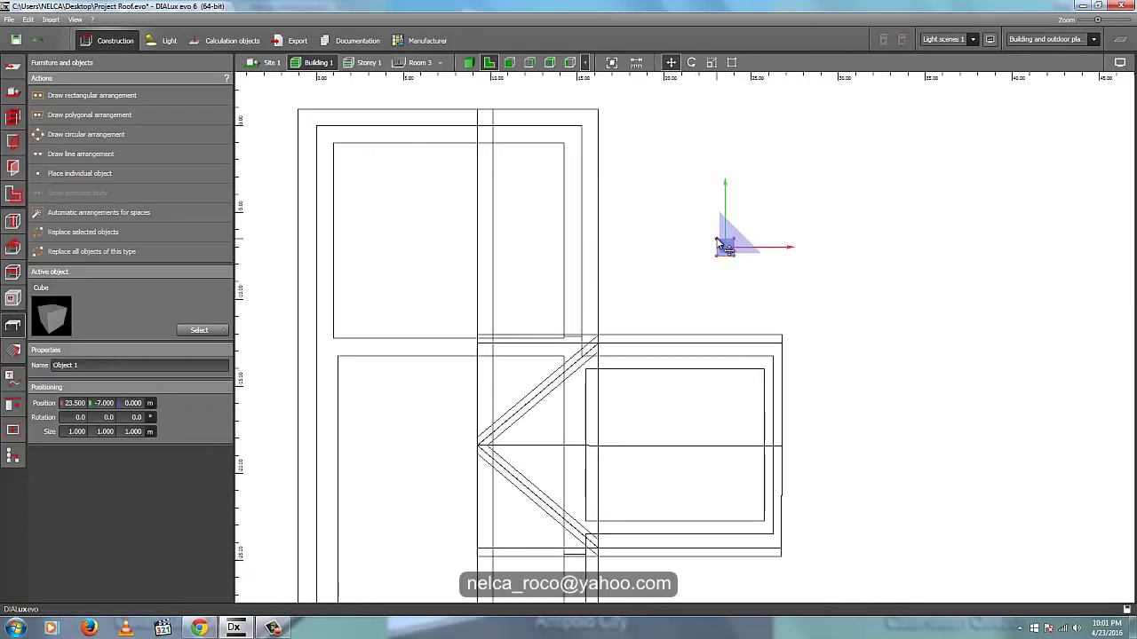
right_click(482, 121)
left_click(498, 150)
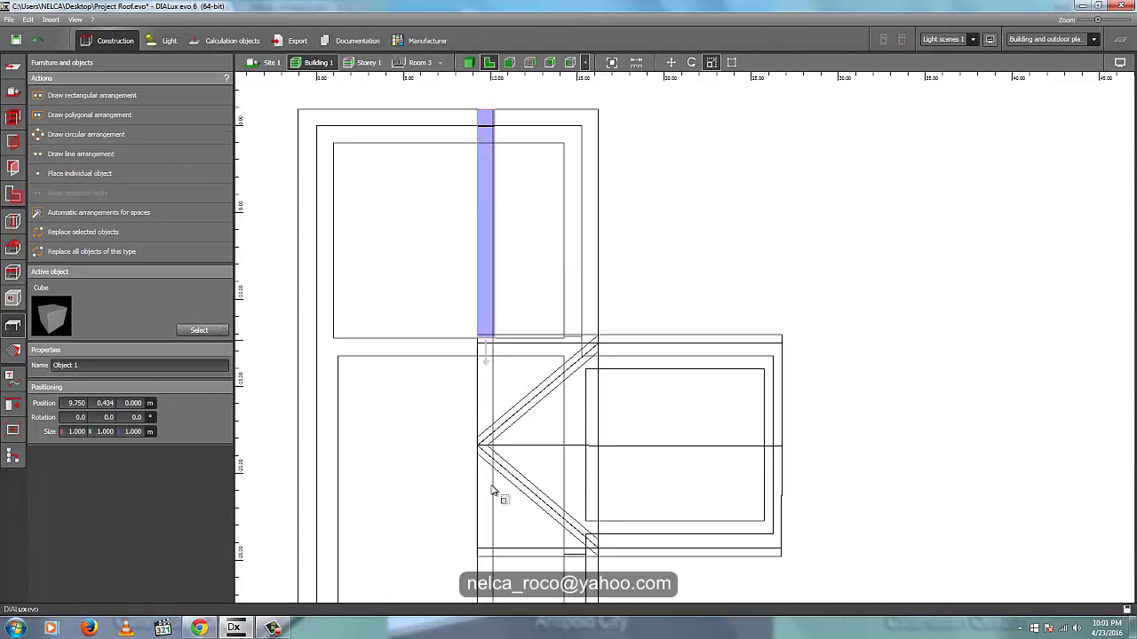
left_click_drag(492, 487, 494, 512)
middle_click_drag(494, 513, 628, 293)
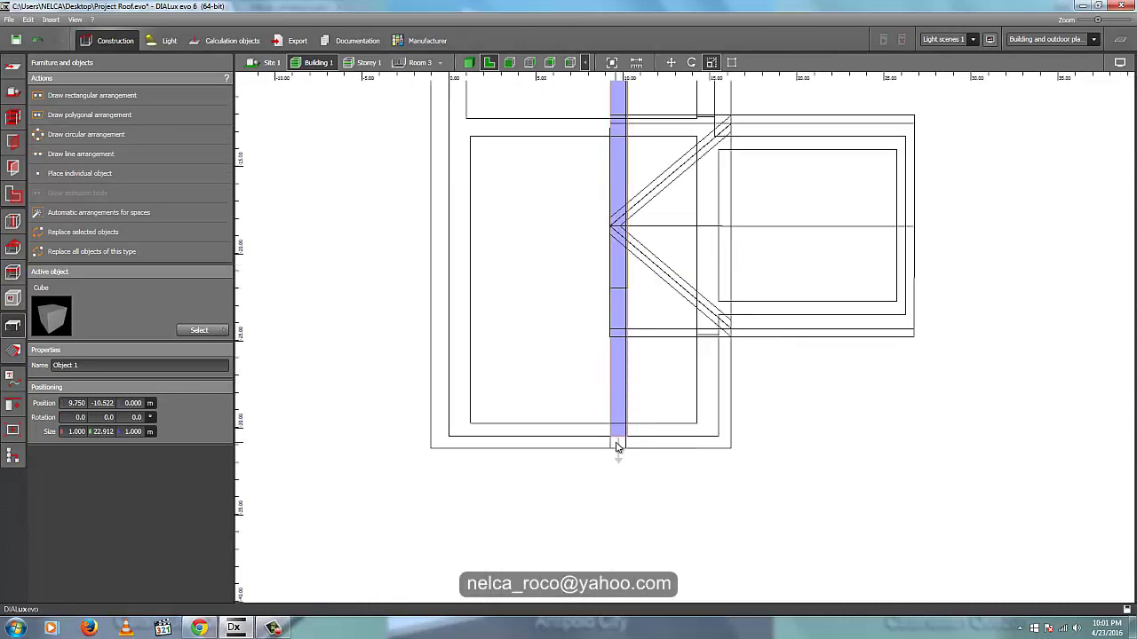
scroll(619, 429, "up", 3)
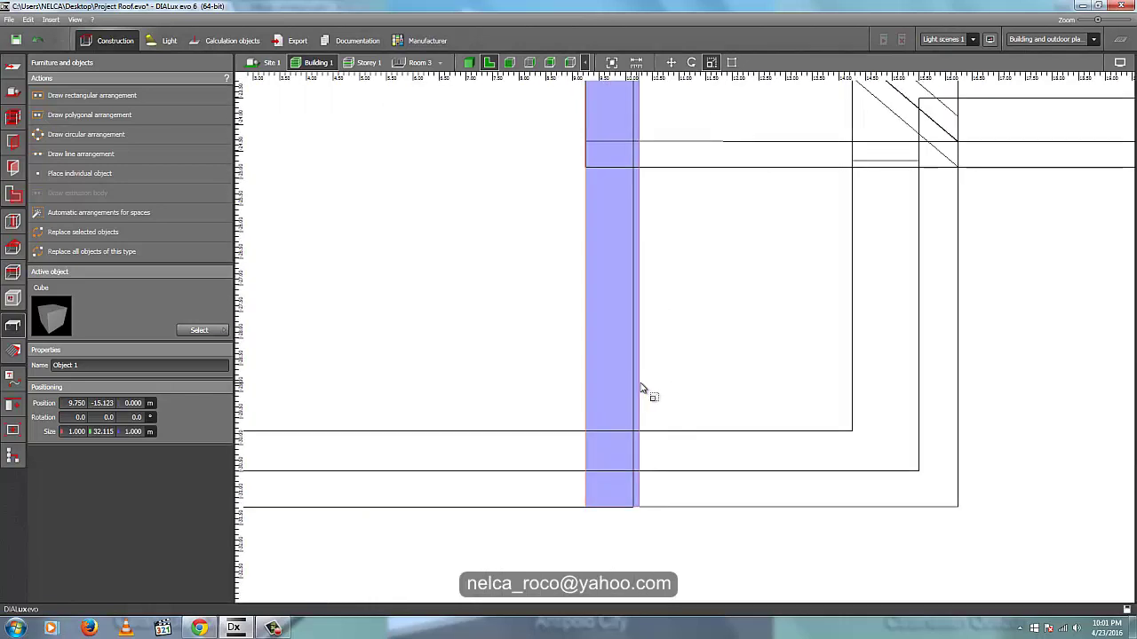
- Raise the stretched cube in the front elevation to about 6.695 m, under the higher slope's overhang at the lower slope's upper edge
left_click(509, 62)
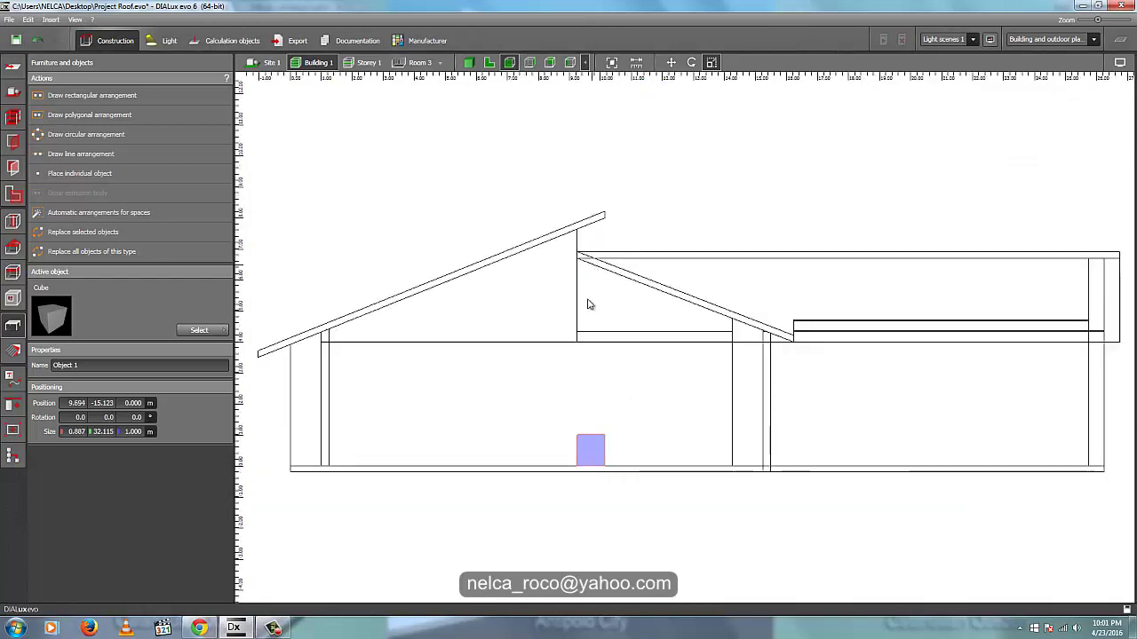
scroll(589, 305, "down", 2)
right_click(592, 417)
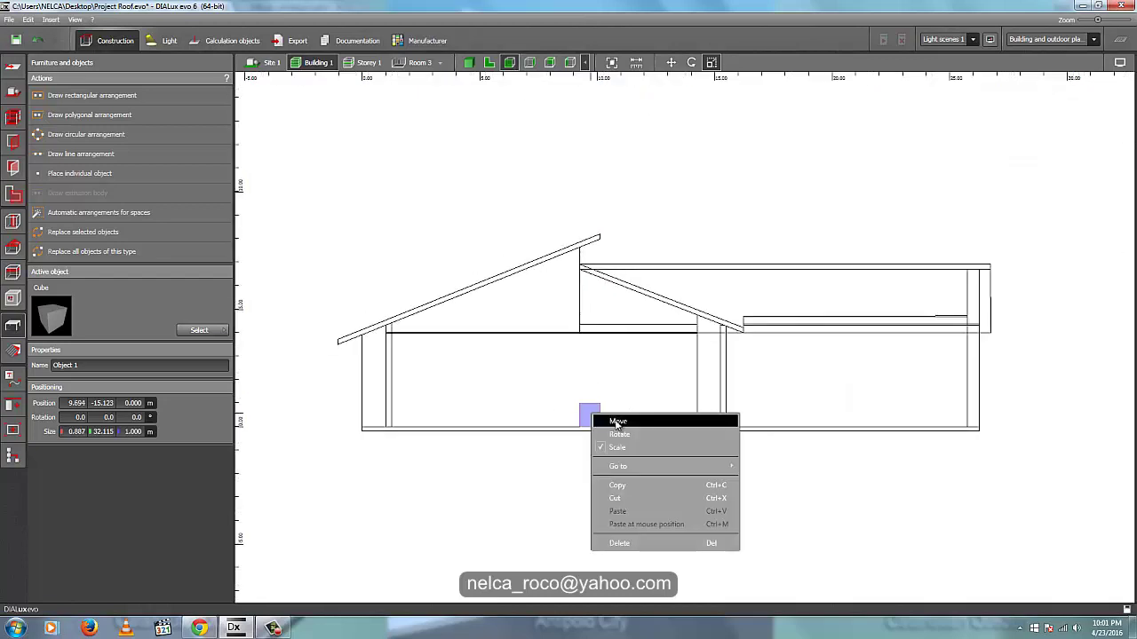
left_click(615, 421)
scroll(589, 235, "up", 5)
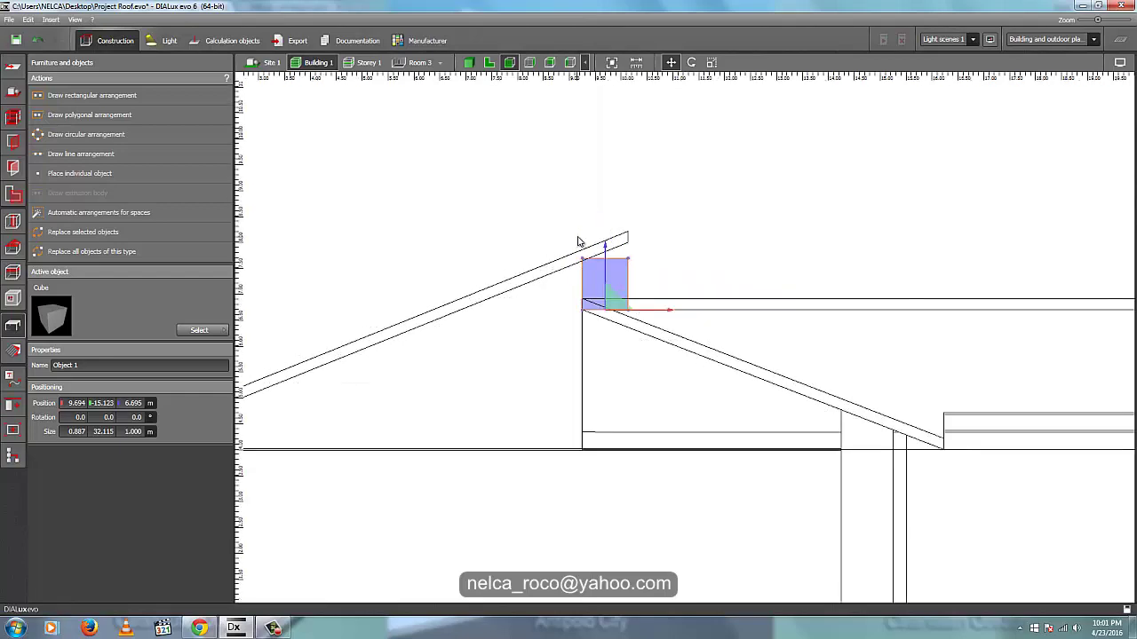
- Scale the stretched cube to about 0.169 m wide and 1.050 m high to close the roof gap, and check it in 3D
right_click(655, 324)
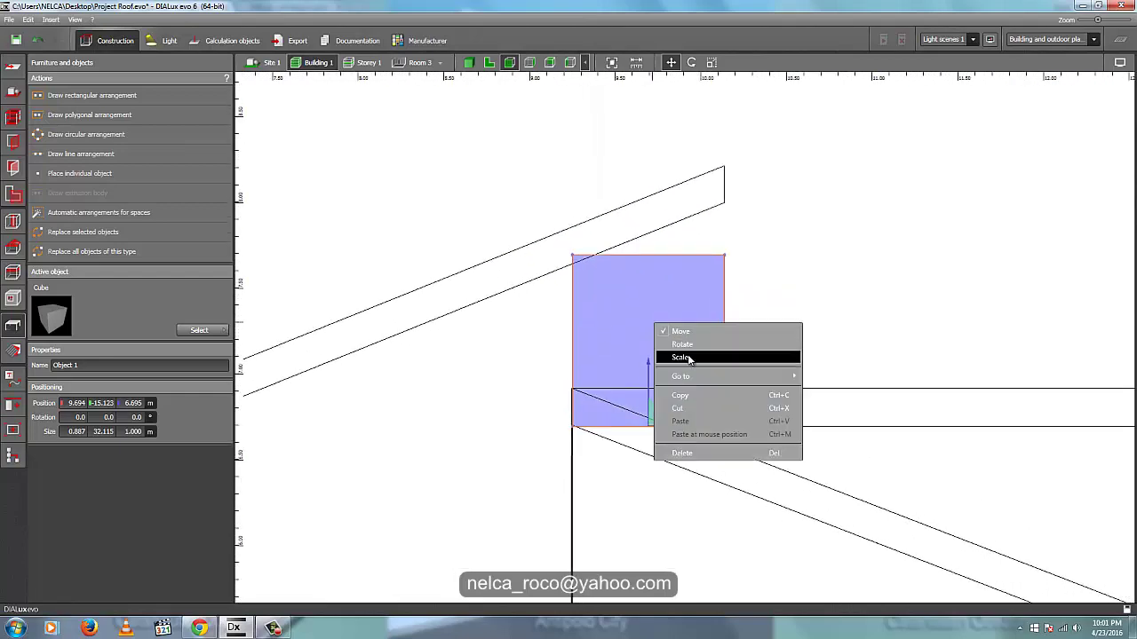
left_click(688, 358)
left_click_drag(736, 337, 599, 337)
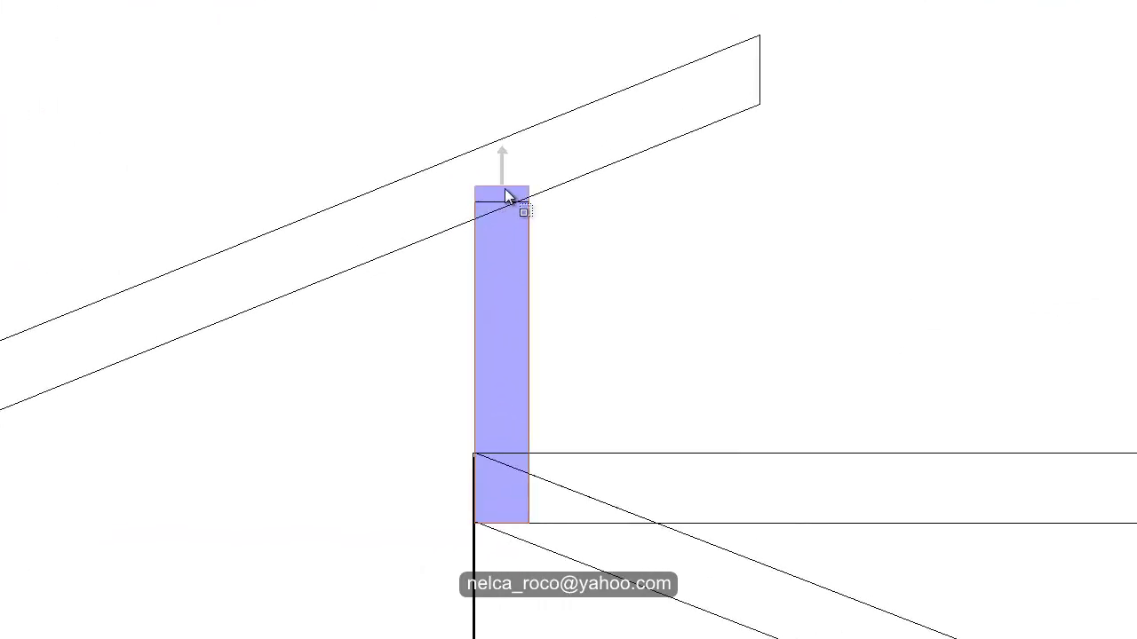
left_click(350, 3)
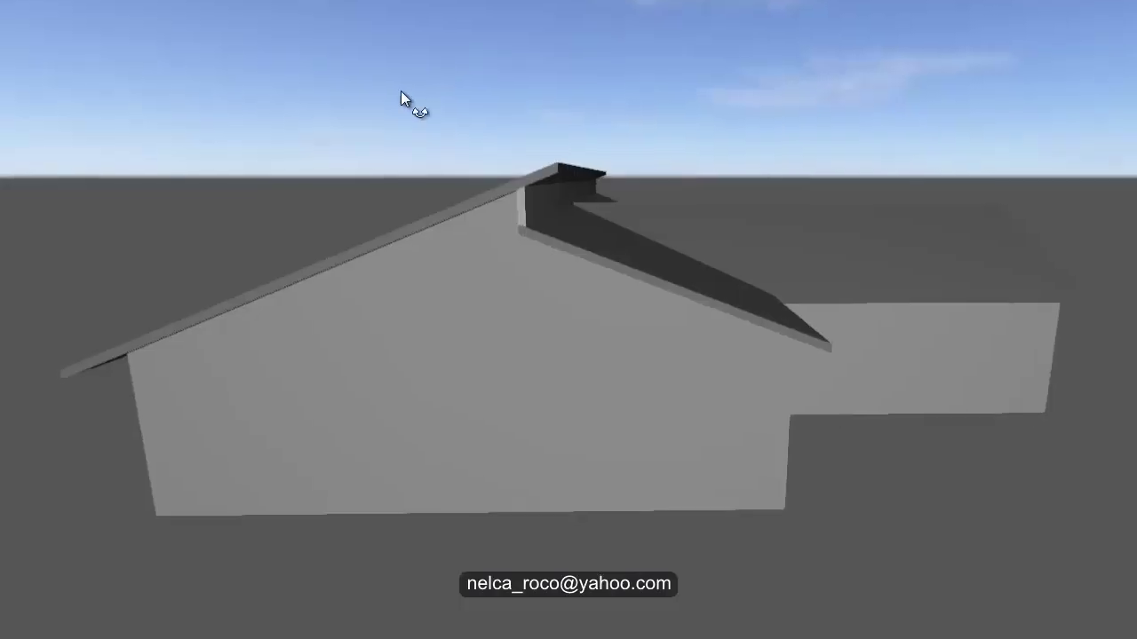
left_click_drag(401, 90, 429, 211)
mouse_move(429, 213)
middle_mouse_down()
mouse_move(469, 200)
mouse_move(388, 229)
mouse_move(417, 222)
middle_mouse_up()
- Shorten both ends of the gap-closing cube in the side elevation so they line up with the building's outer walls
left_click(410, 158)
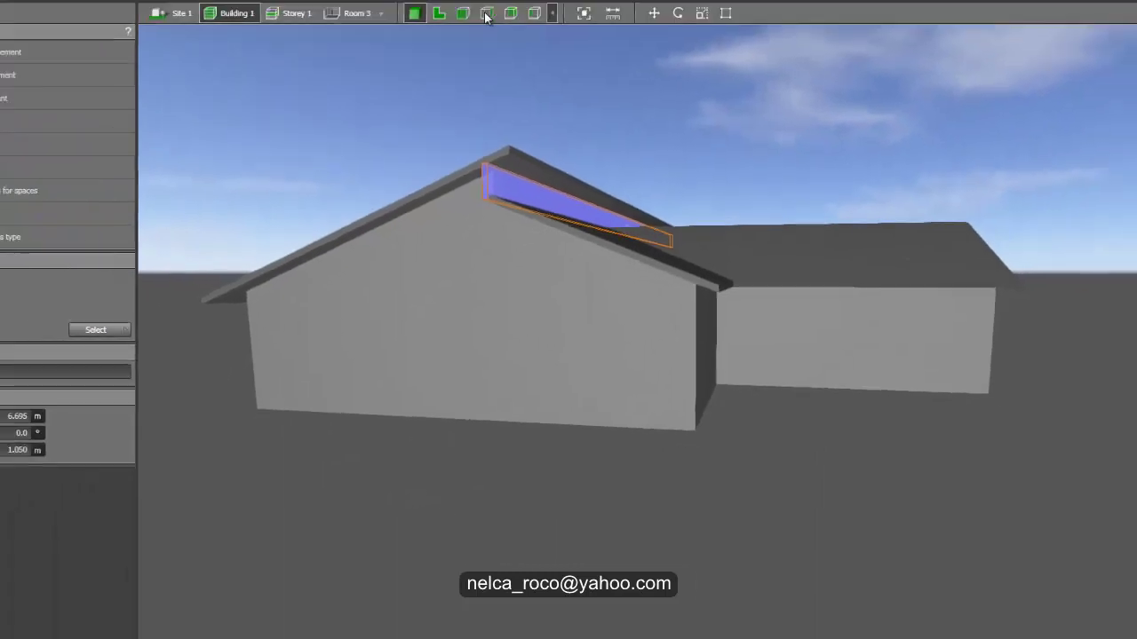
left_click(486, 15)
scroll(493, 284, "up", 4)
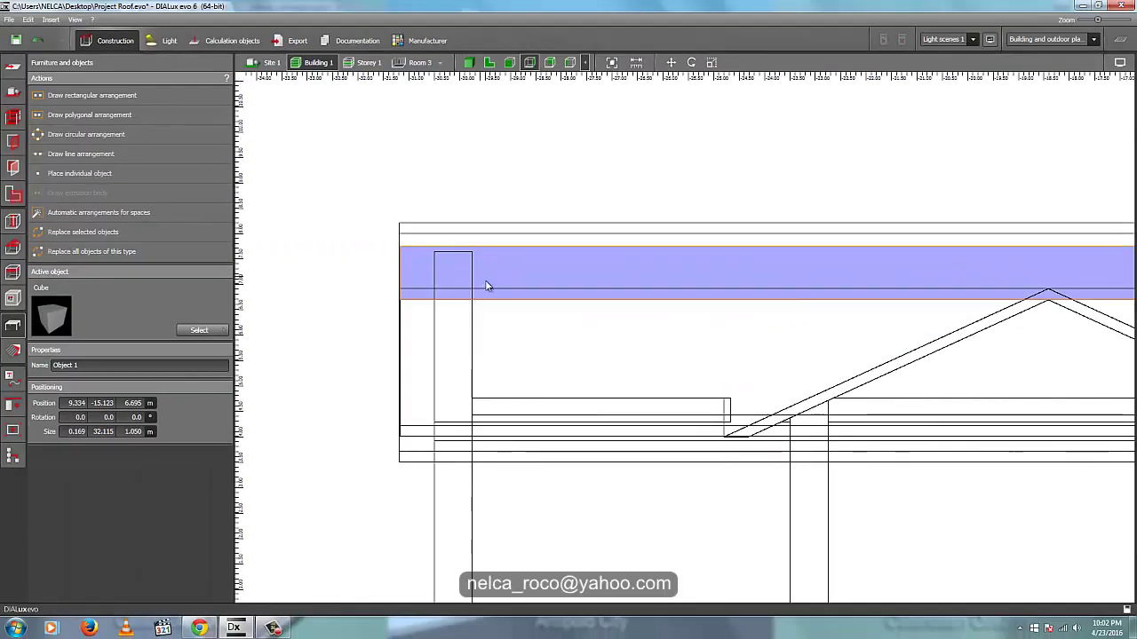
right_click(480, 276)
left_click(507, 312)
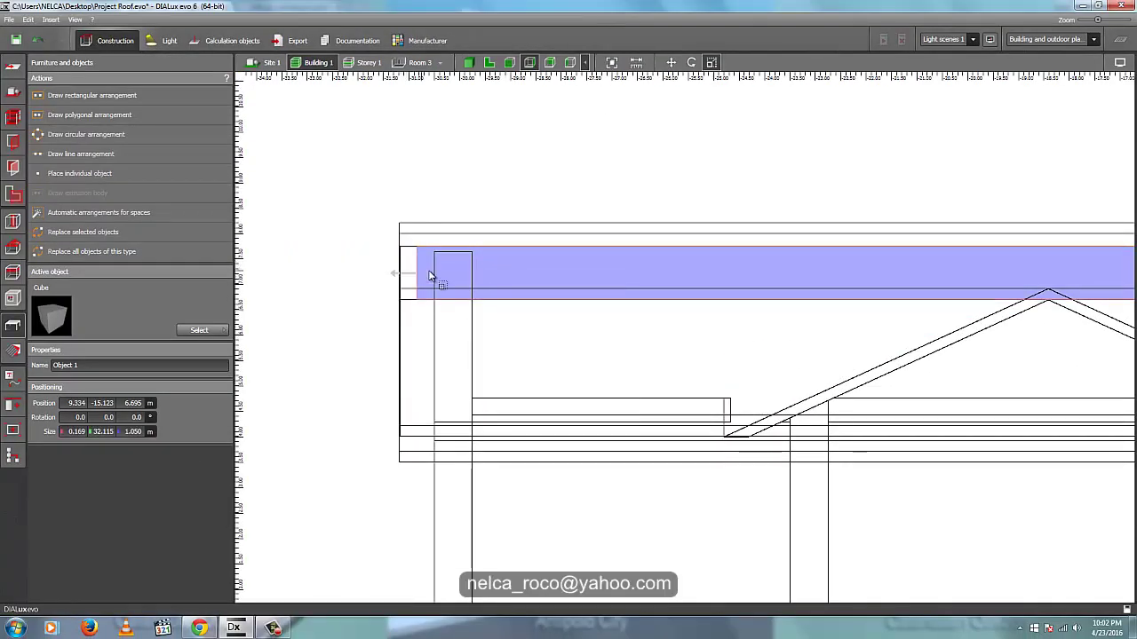
middle_click_drag(891, 357, 358, 316)
middle_click_drag(992, 314, 370, 314)
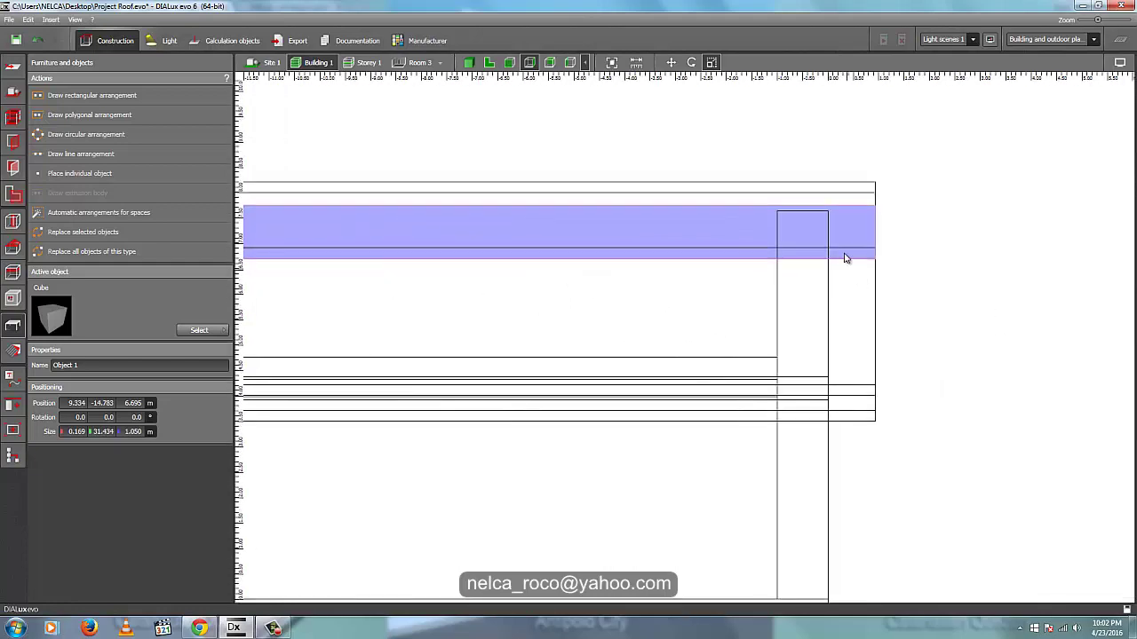
key("Escape")
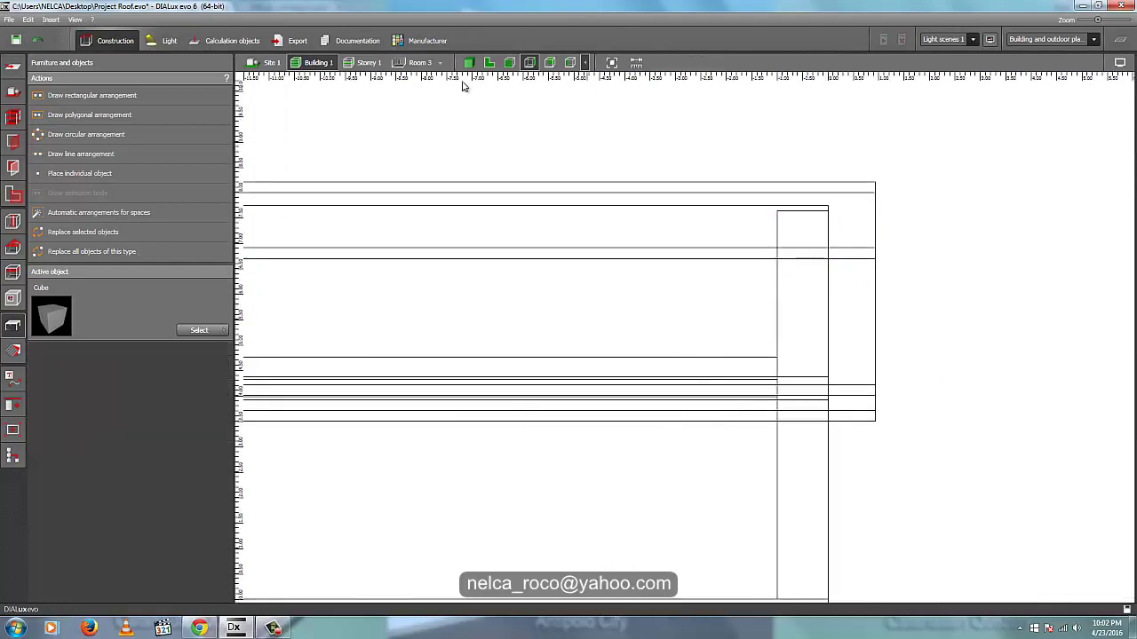
- Inspect the closed roof gap in 3D and compare it with the roof photo in the e-mail open in Chrome
left_click(468, 63)
middle_click_drag(464, 177, 219, 629)
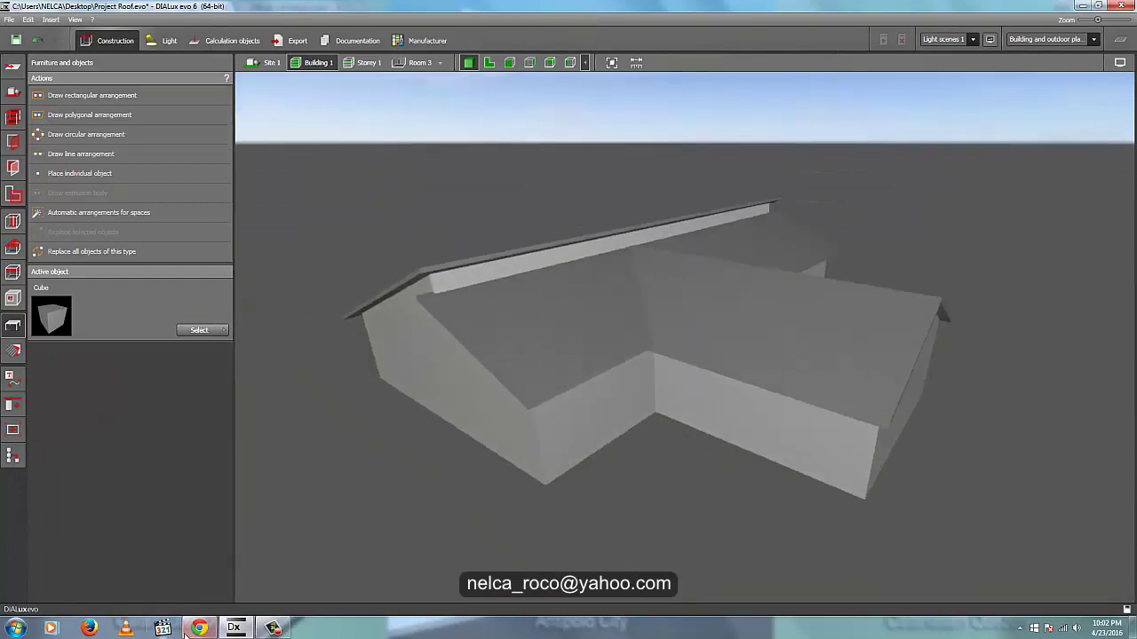
left_click(199, 629)
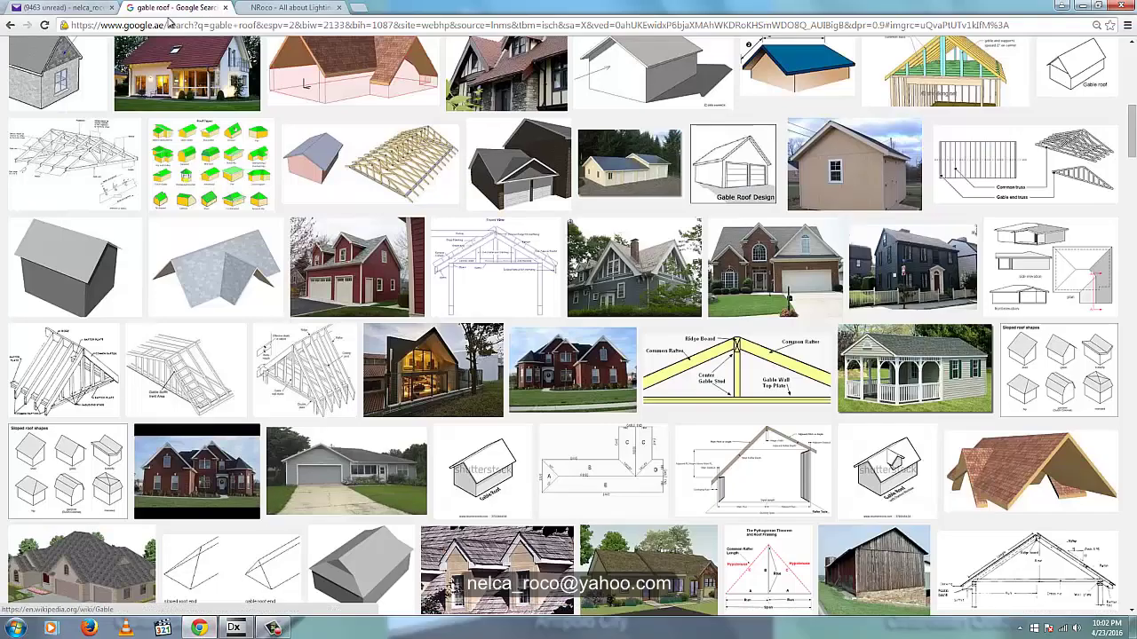
left_click(57, 9)
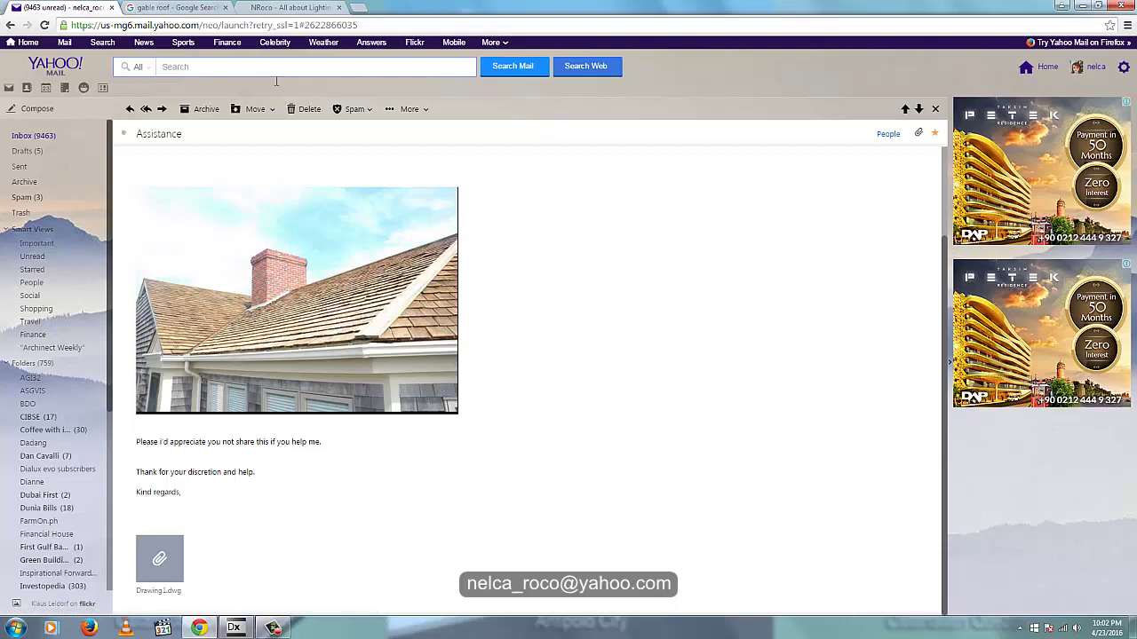
left_click(234, 628)
- Show the whole site in plan view with the imported drawing and save the project
left_click(489, 63)
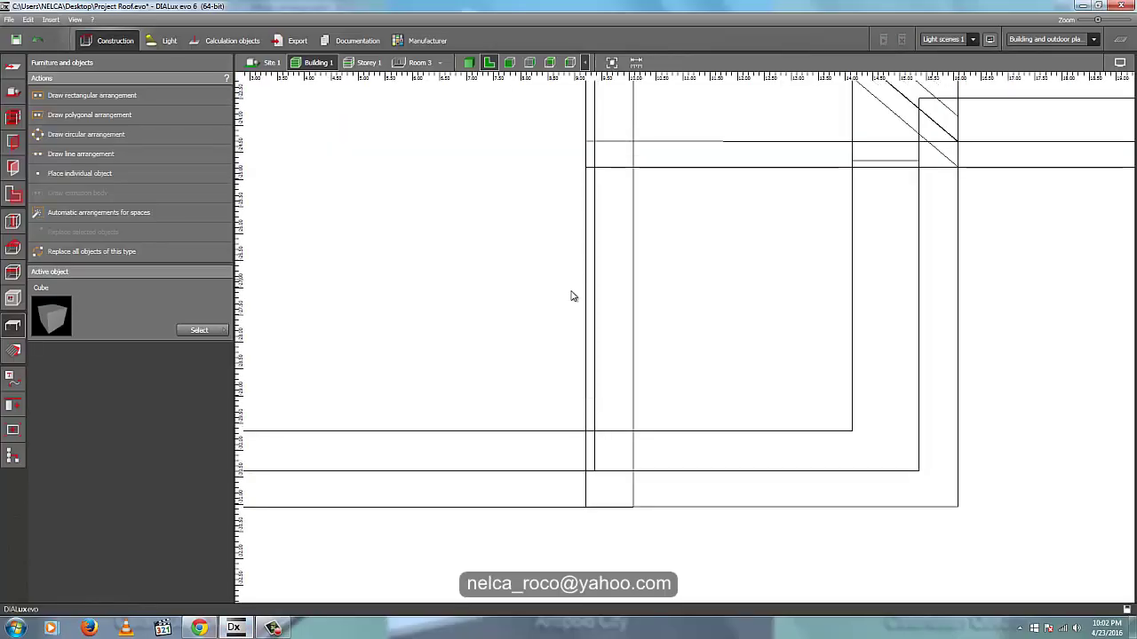
left_click(612, 63)
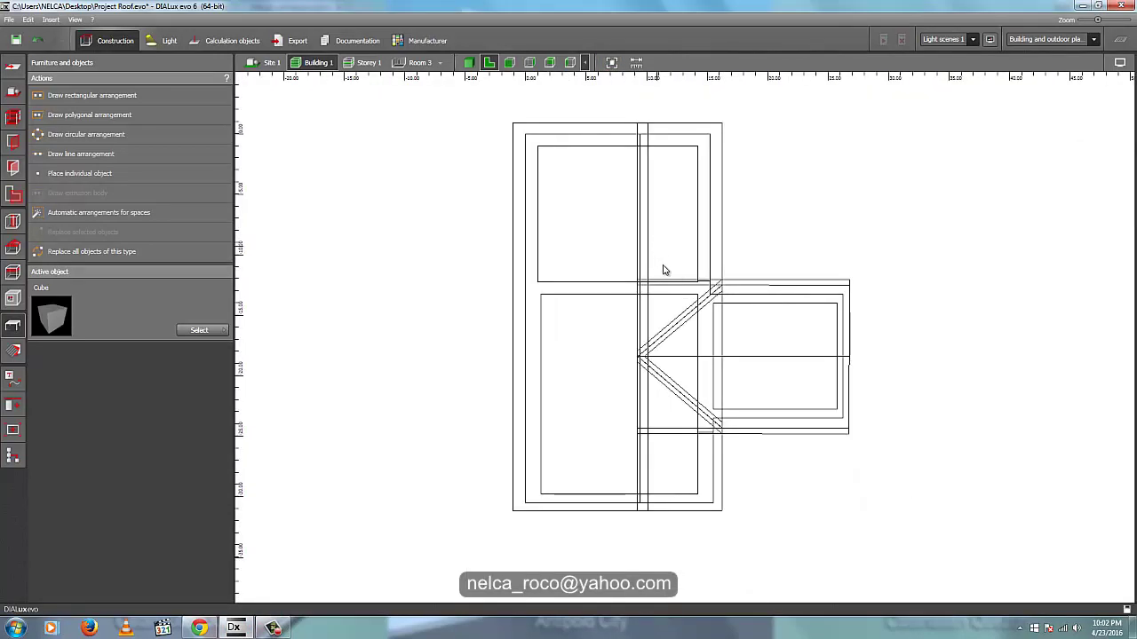
left_click(272, 63)
key("ctrl+s")
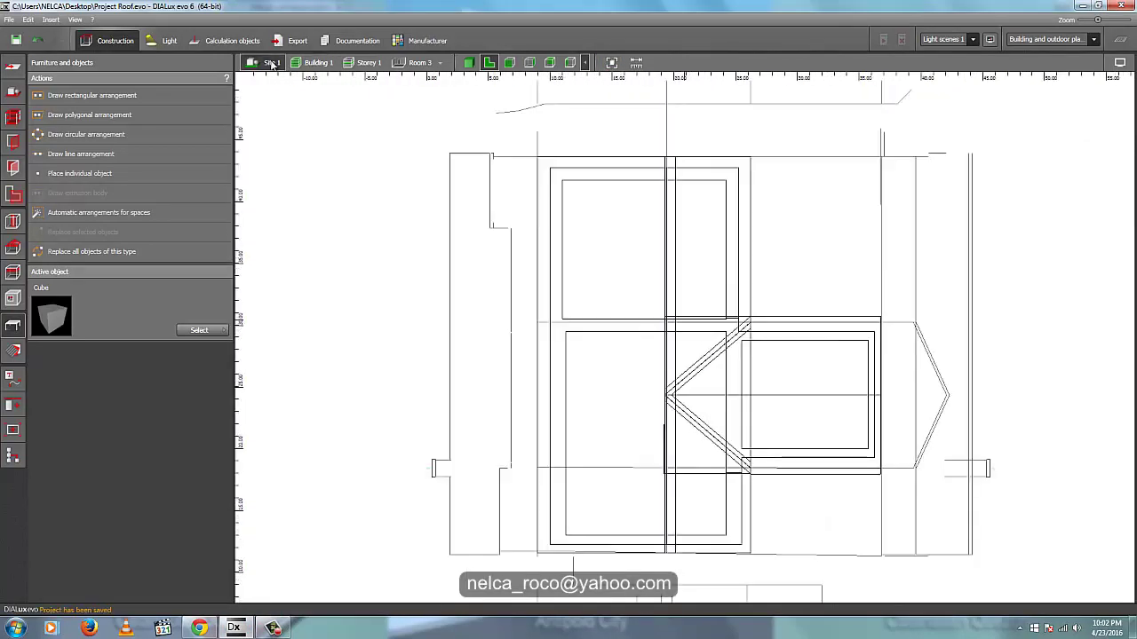
- Place a second 1 m cube and move it onto the chimney outline in the imported side elevation
scroll(363, 223, "down", 3)
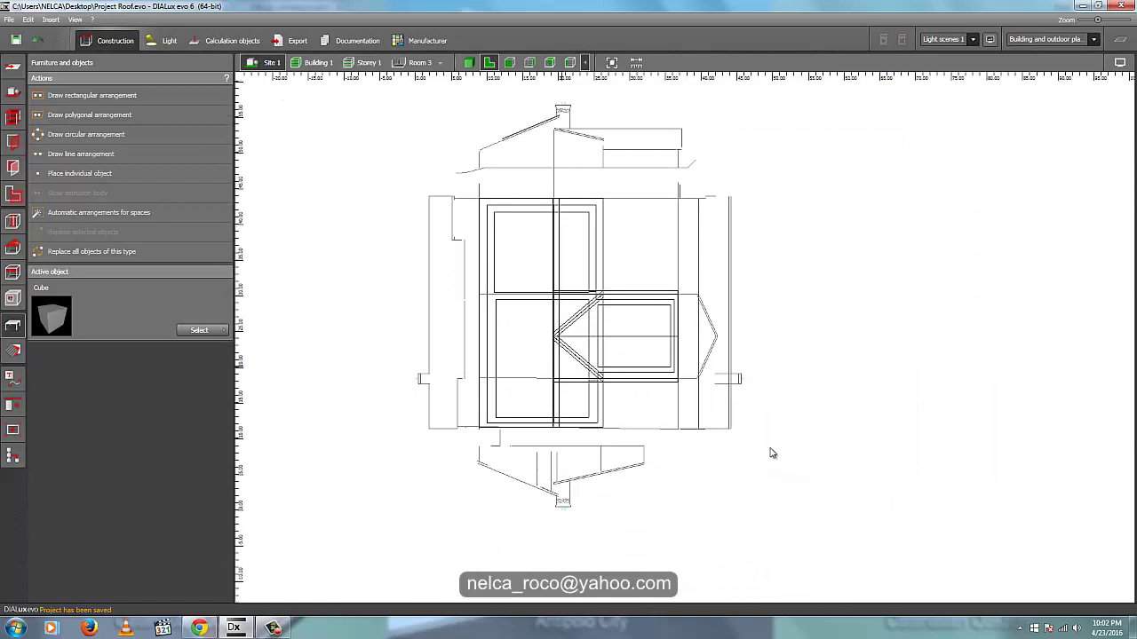
scroll(744, 399, "up", 2)
scroll(702, 369, "down", 2)
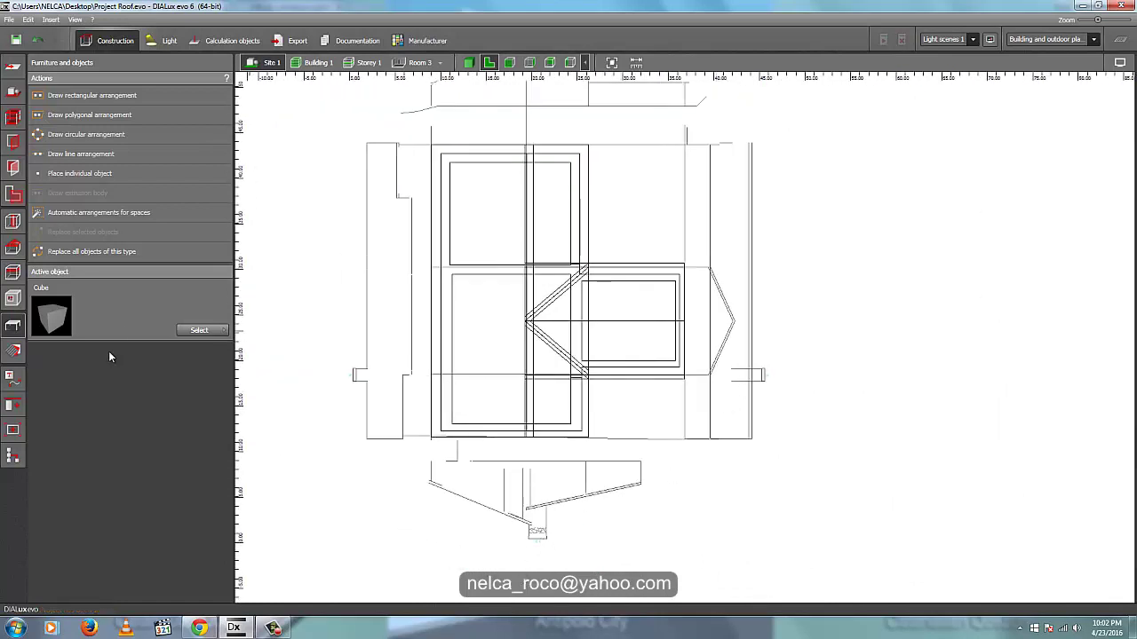
left_click(87, 174)
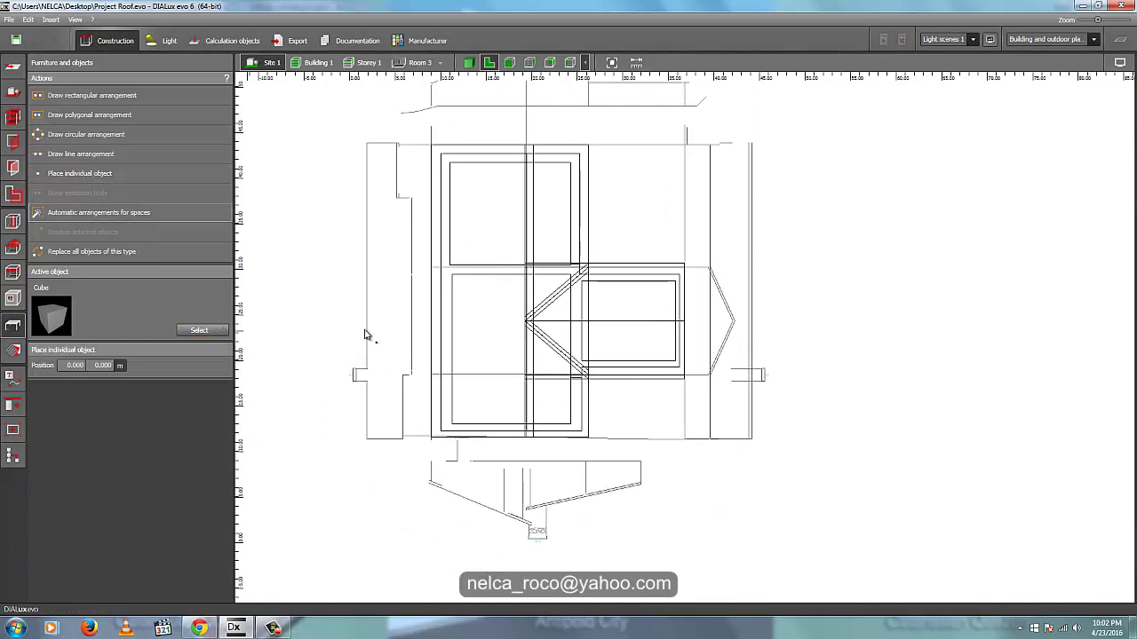
left_click(733, 388)
scroll(736, 378, "up", 2)
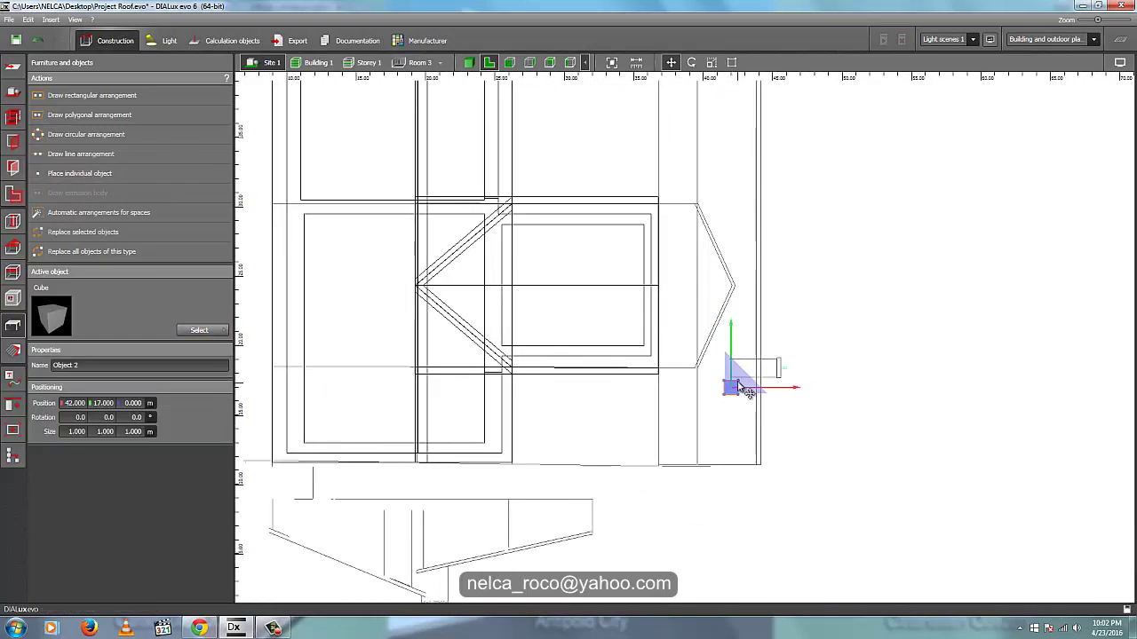
left_click(775, 371)
scroll(776, 373, "up", 2)
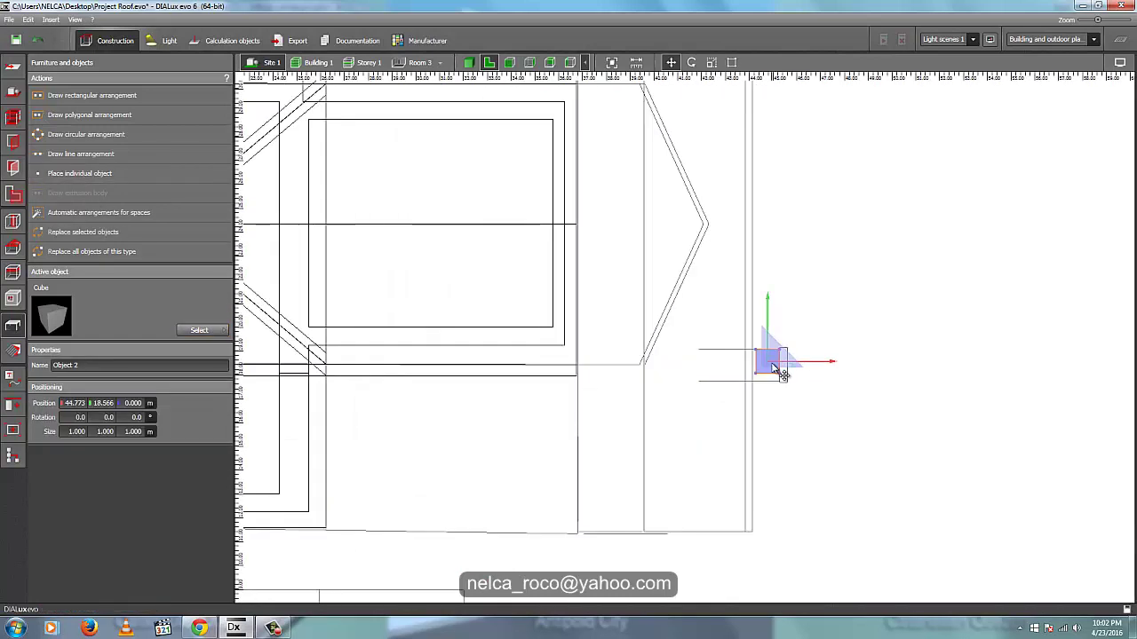
- Scale the second cube to the chimney shaft's outline, about 3.390 m by 1.344 m
right_click(773, 365)
left_click(783, 397)
scroll(769, 384, "up", 2)
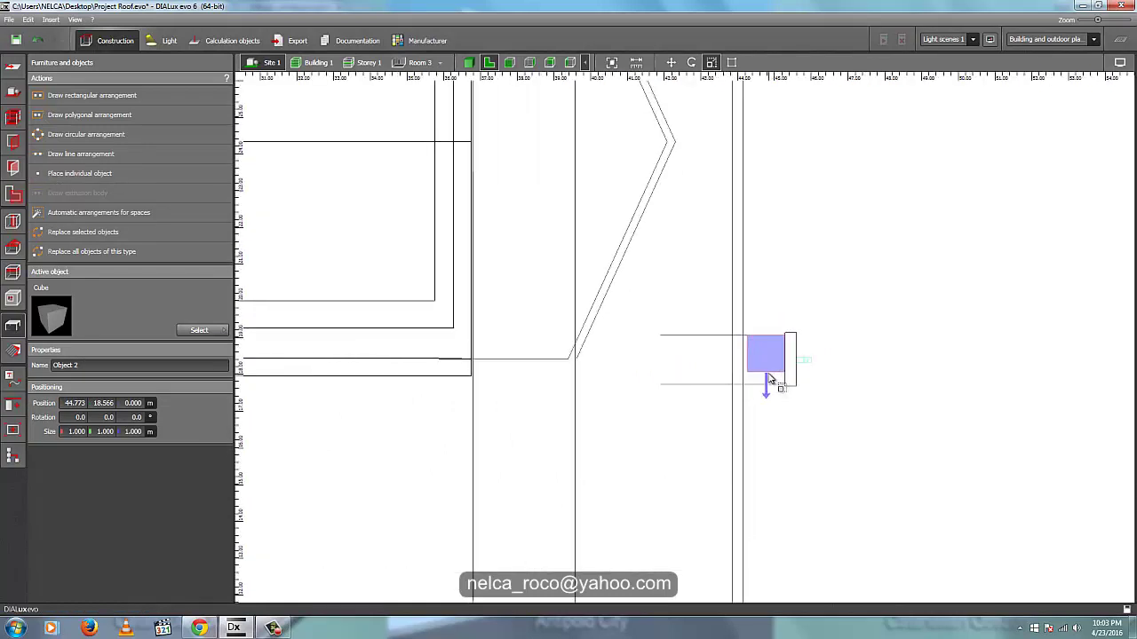
left_click_drag(751, 365, 660, 369)
scroll(661, 387, "down", 3)
middle_click_drag(723, 421, 861, 377)
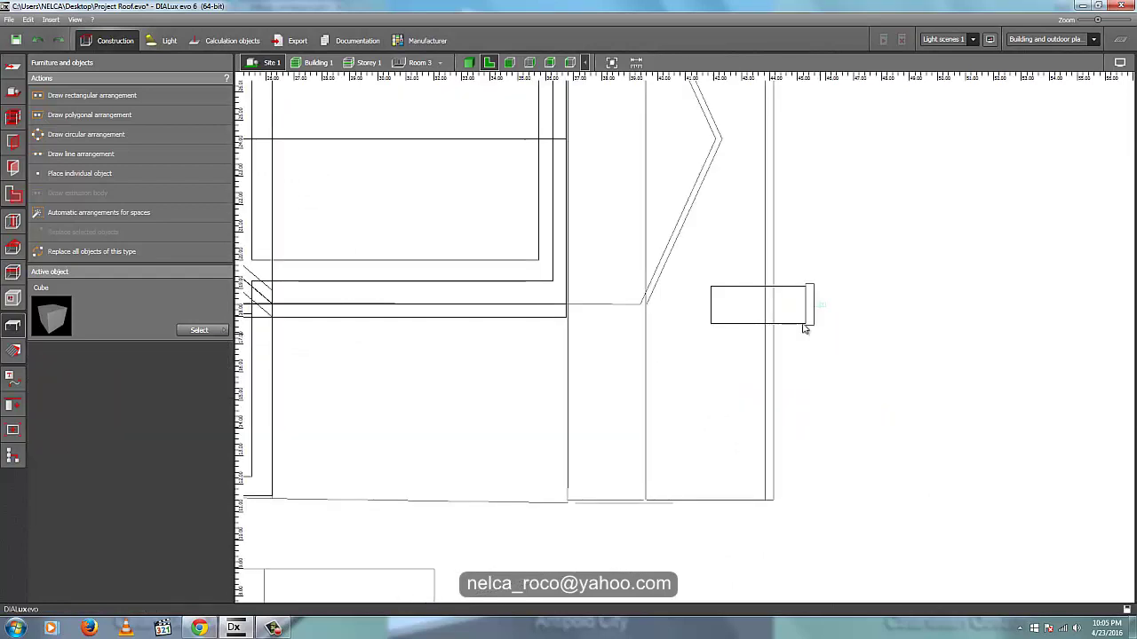
- Place a third 1 m cube and align its corner with the corner of the chimney cap outline
left_click(781, 305)
scroll(809, 348, "up", 1)
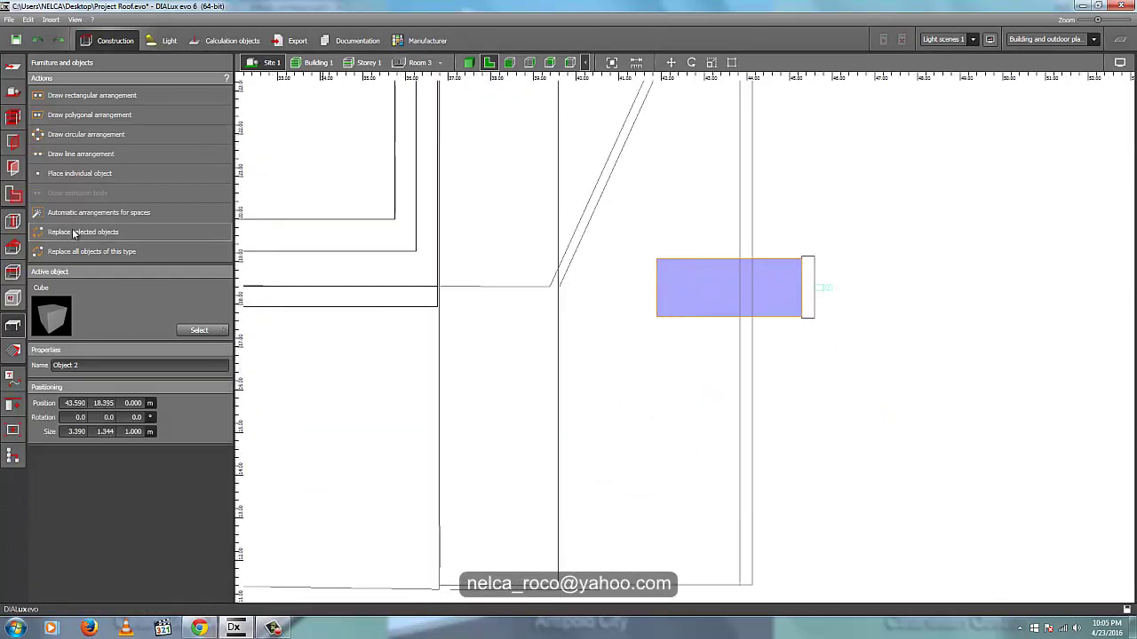
left_click(80, 173)
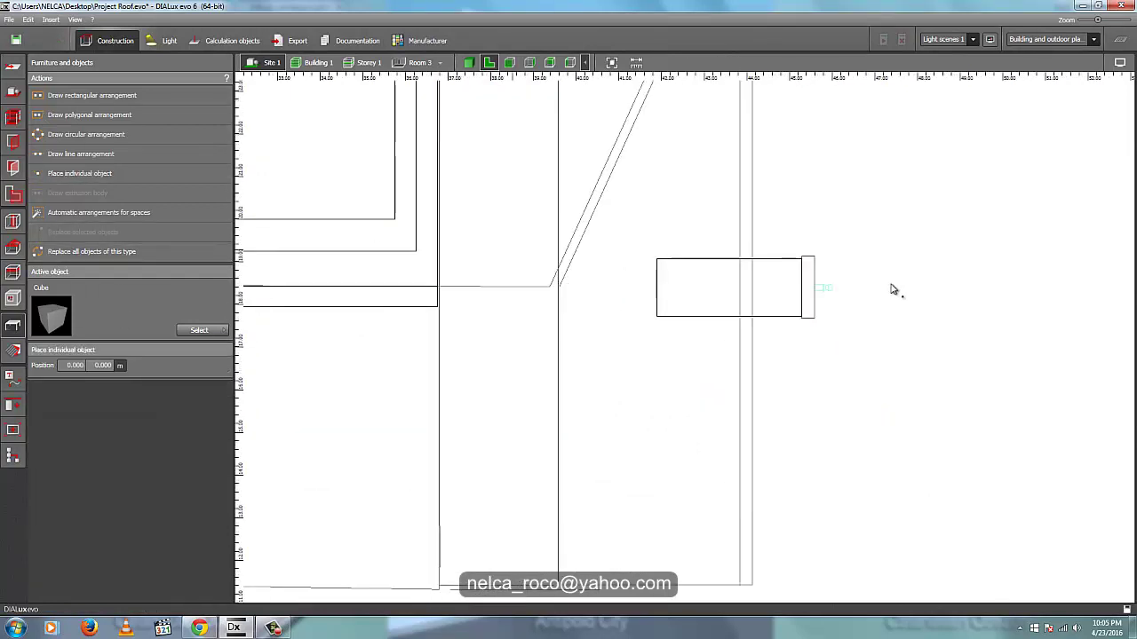
left_click(821, 283)
scroll(805, 273, "up", 2)
left_click_drag(795, 259, 795, 242)
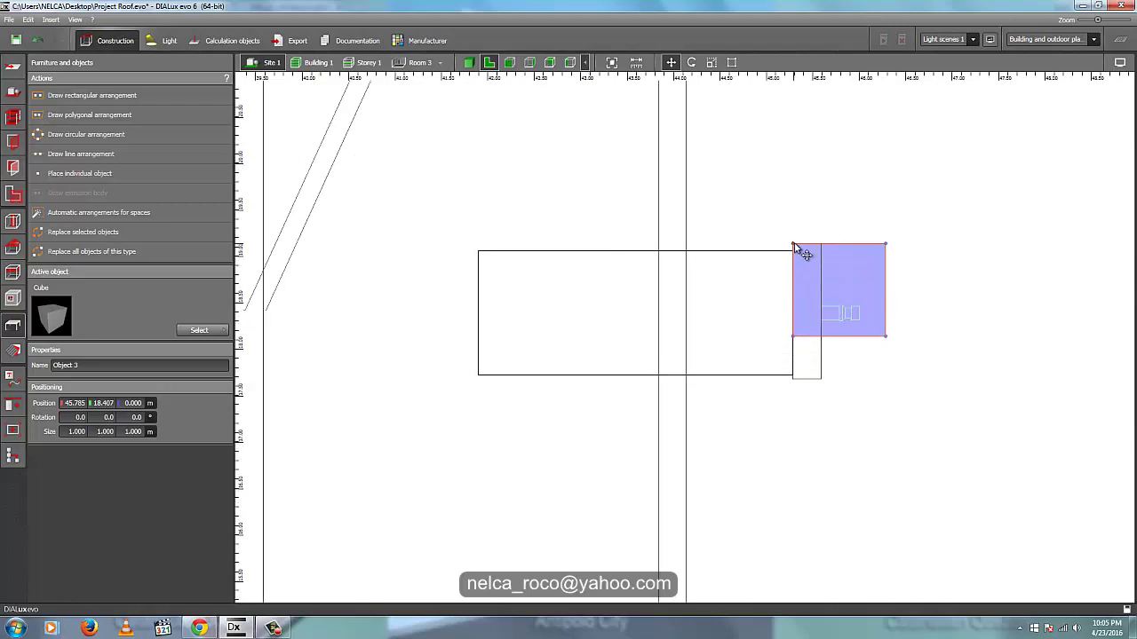
- Scale the third cube in length and width to match the narrow chimney cap outline
right_click(797, 267)
left_click(819, 300)
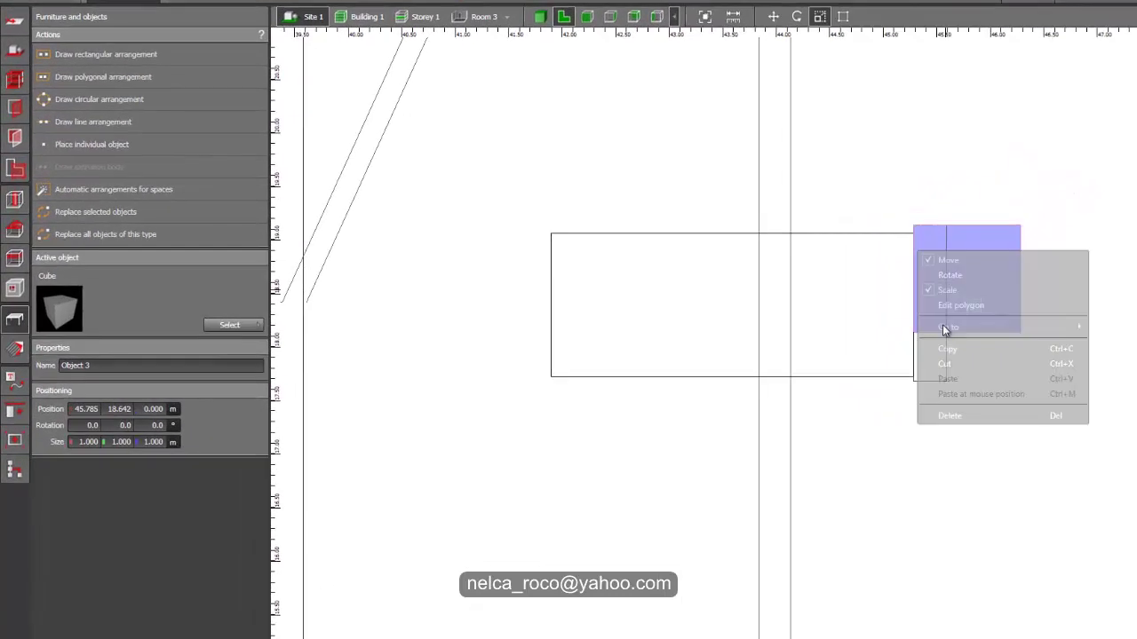
key("Escape")
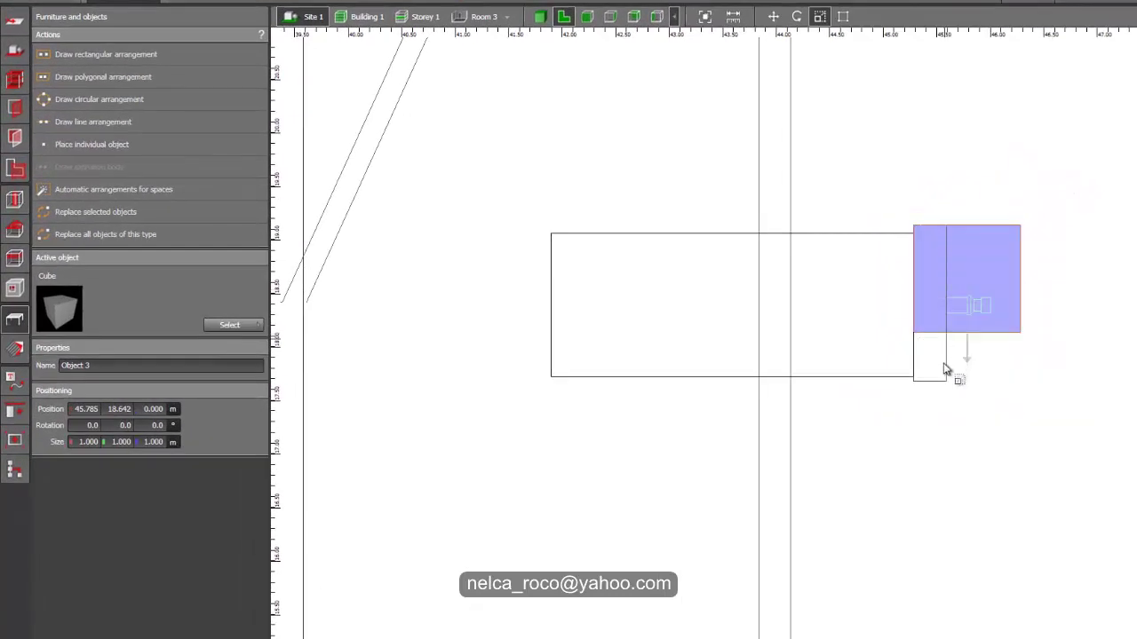
left_click_drag(944, 368, 939, 385)
left_click_drag(1018, 313, 946, 310)
- Select both chimney cubes together and rotate them -90° in the front elevation so the chimney stands upright
left_click_drag(977, 427, 864, 286)
left_click(589, 18)
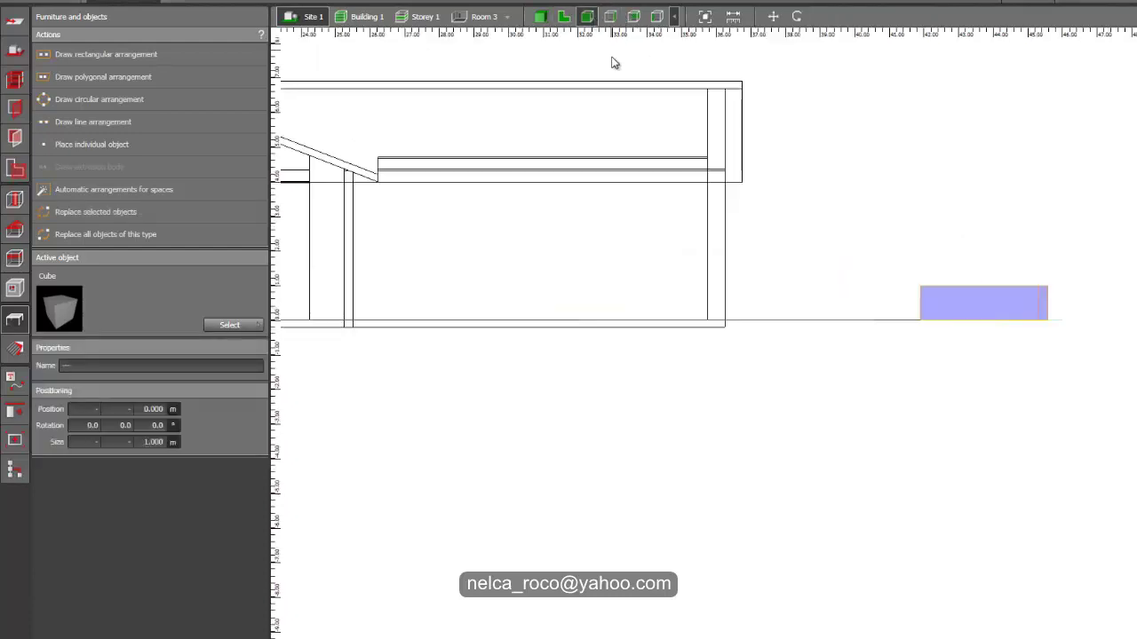
right_click(988, 330)
left_click(1014, 334)
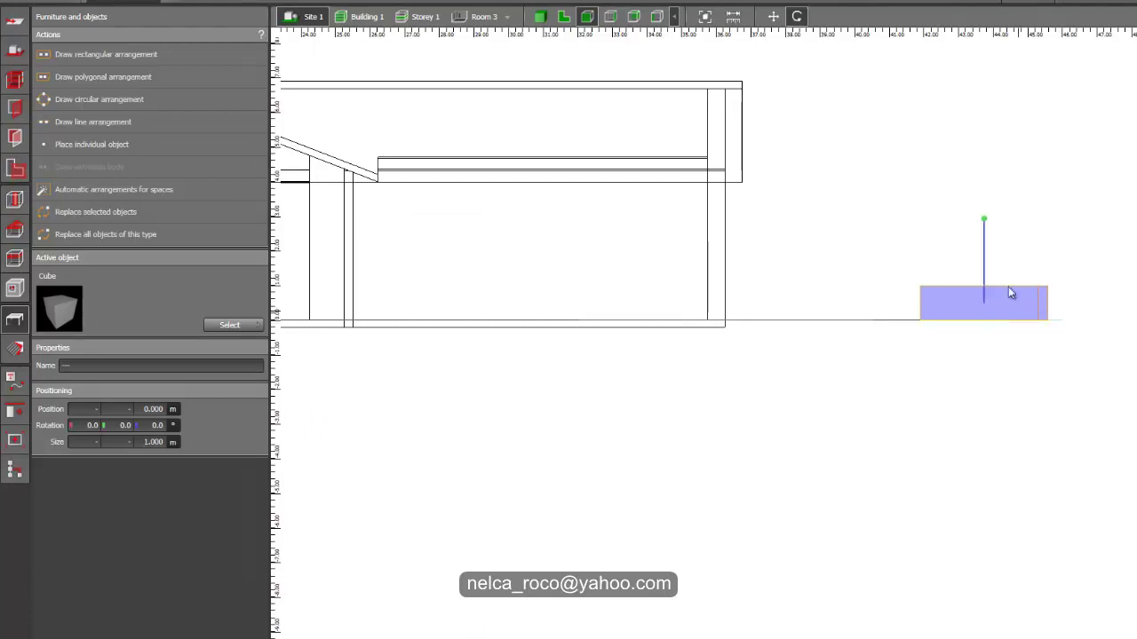
left_click_drag(989, 227, 858, 289)
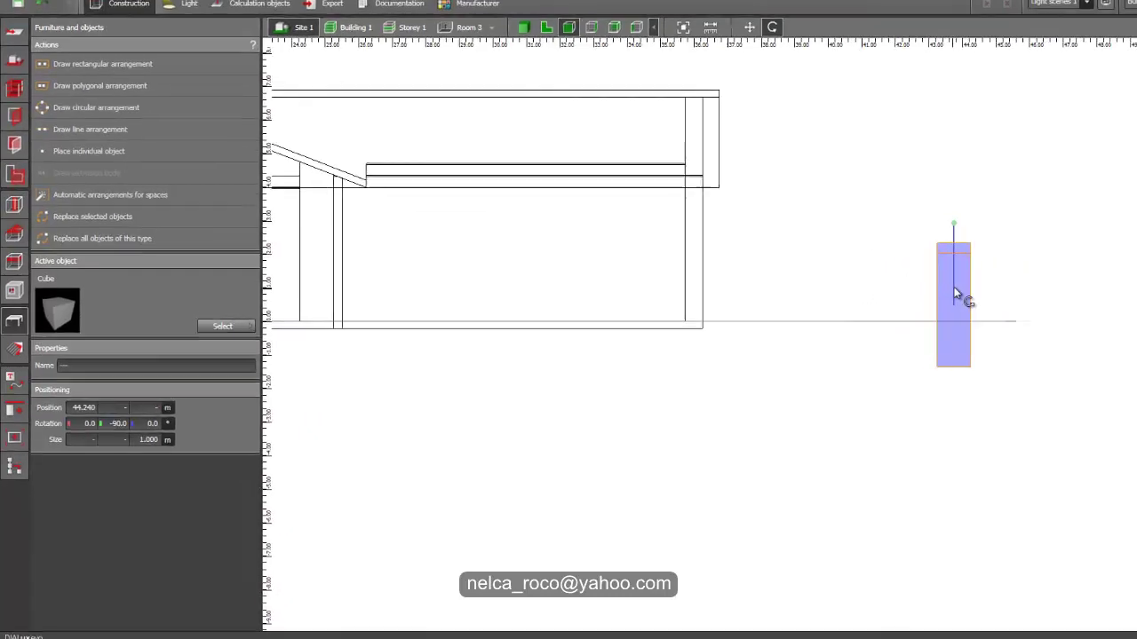
- Move the upright chimney cubes horizontally toward the house to X 23.250 m in the front elevation
right_click(1001, 297)
left_click(913, 302)
scroll(891, 355, "down", 3)
left_click_drag(930, 333, 594, 318)
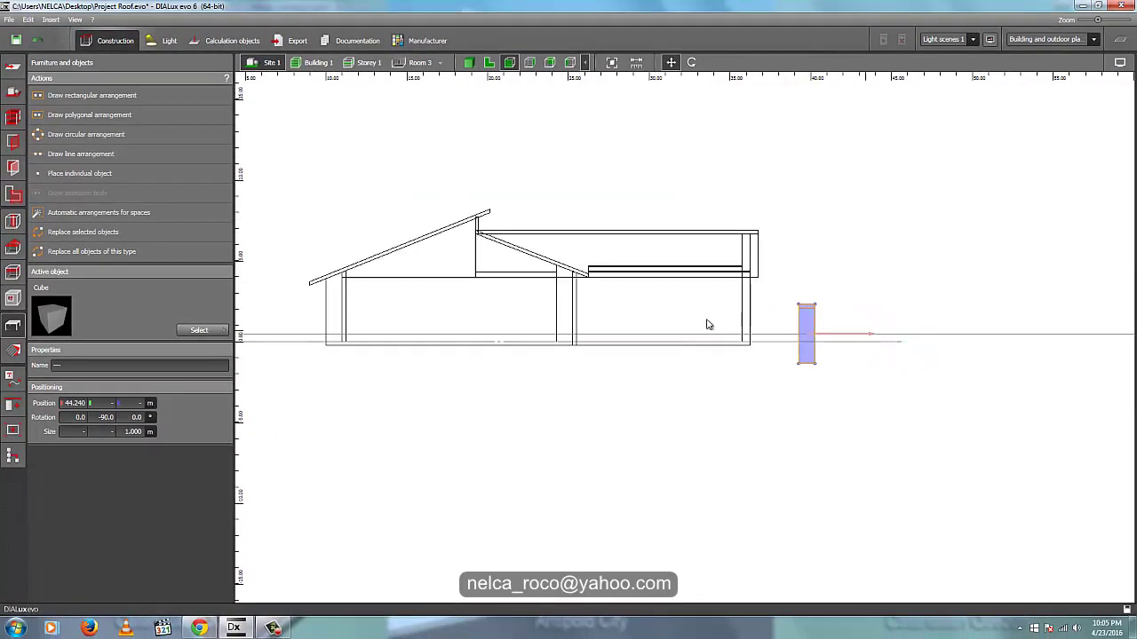
left_click(594, 318)
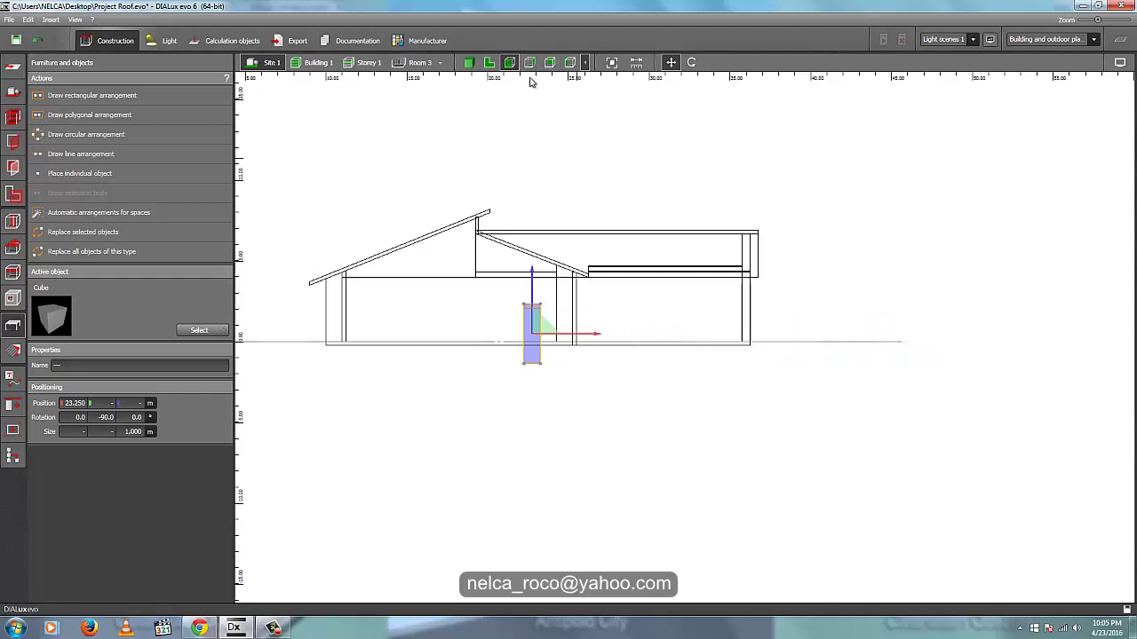
- In the plan view, move both chimney cubes above the stone pattern in the chimney drawing, at about X 21.354 m
left_click(488, 65)
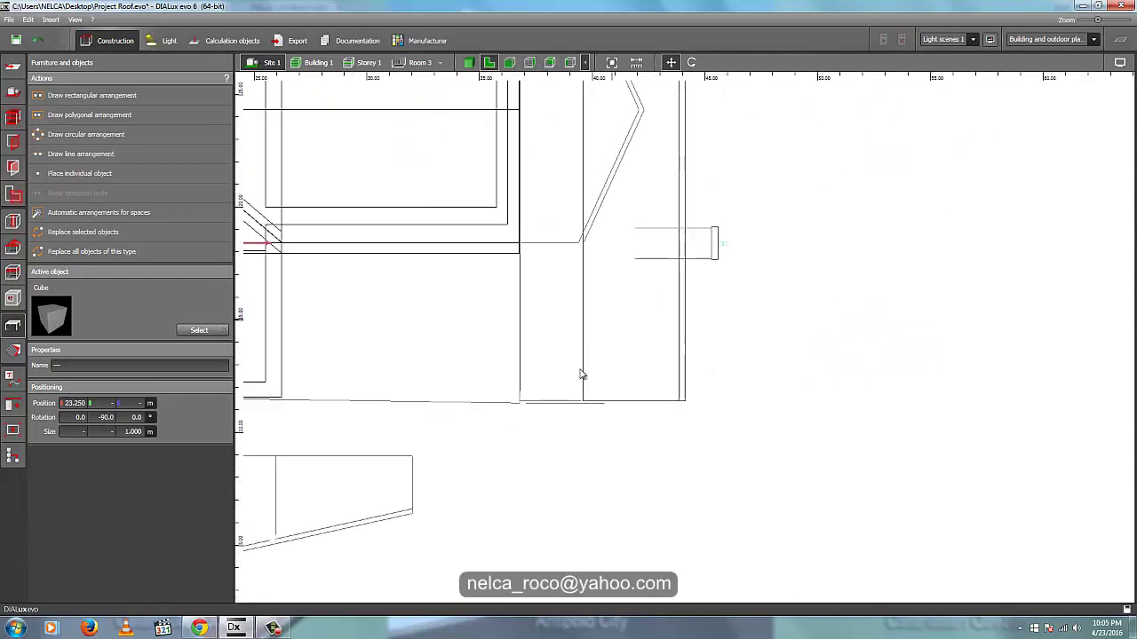
middle_click_drag(788, 306, 901, 294)
scroll(589, 276, "up", 3)
mouse_move(620, 258)
left_mouse_down()
mouse_move(572, 411)
mouse_move(587, 528)
left_mouse_up()
middle_click_drag(621, 506, 735, 321)
scroll(681, 373, "up", 3)
left_click_drag(683, 334, 706, 427)
scroll(708, 429, "up", 2)
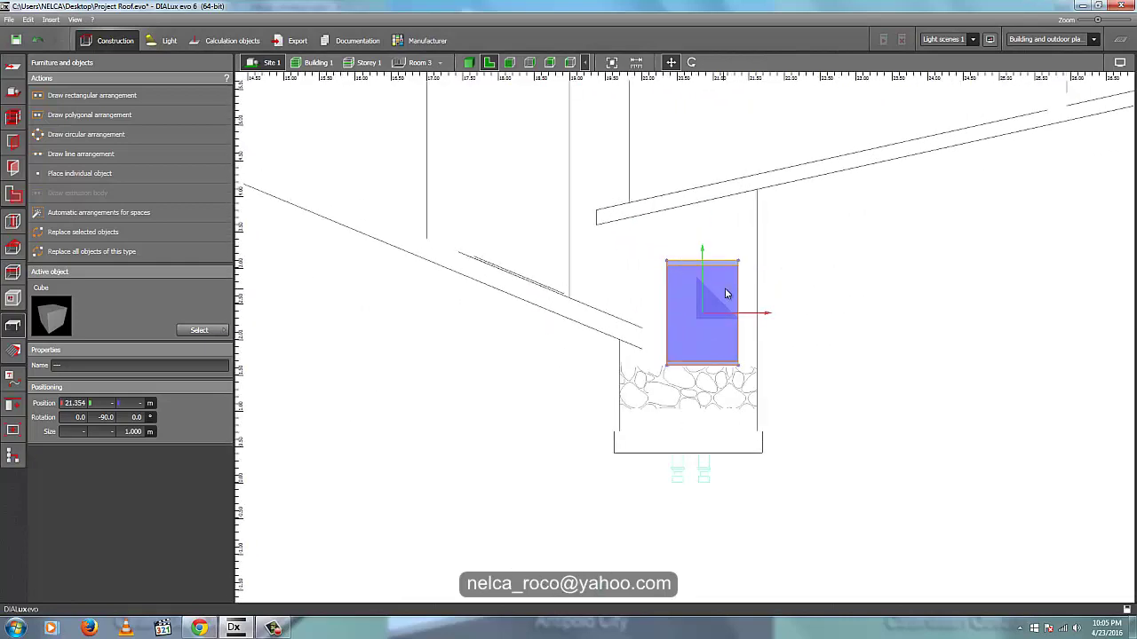
- Scale the chimney cap cube on both sides out to the drawn chimney side lines, about 1.920 m wide
right_click(724, 291)
left_click(741, 300)
left_click(721, 299)
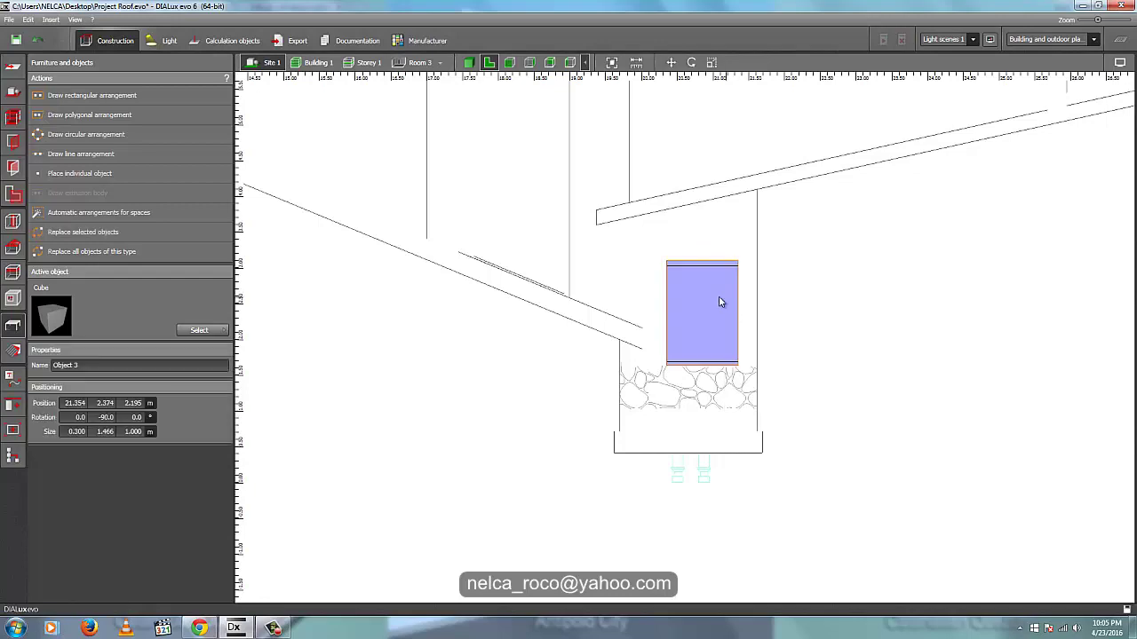
right_click(720, 302)
left_click(746, 326)
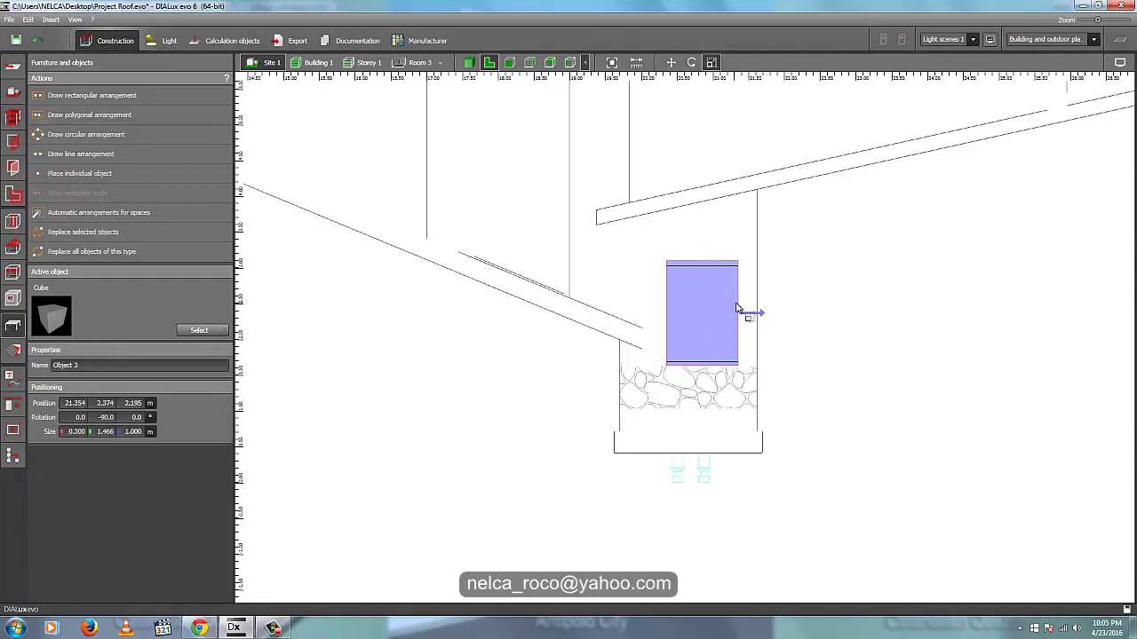
left_click_drag(741, 310, 758, 319)
left_click_drag(670, 314, 619, 344)
scroll(616, 350, "up", 6)
scroll(672, 331, "down", 5)
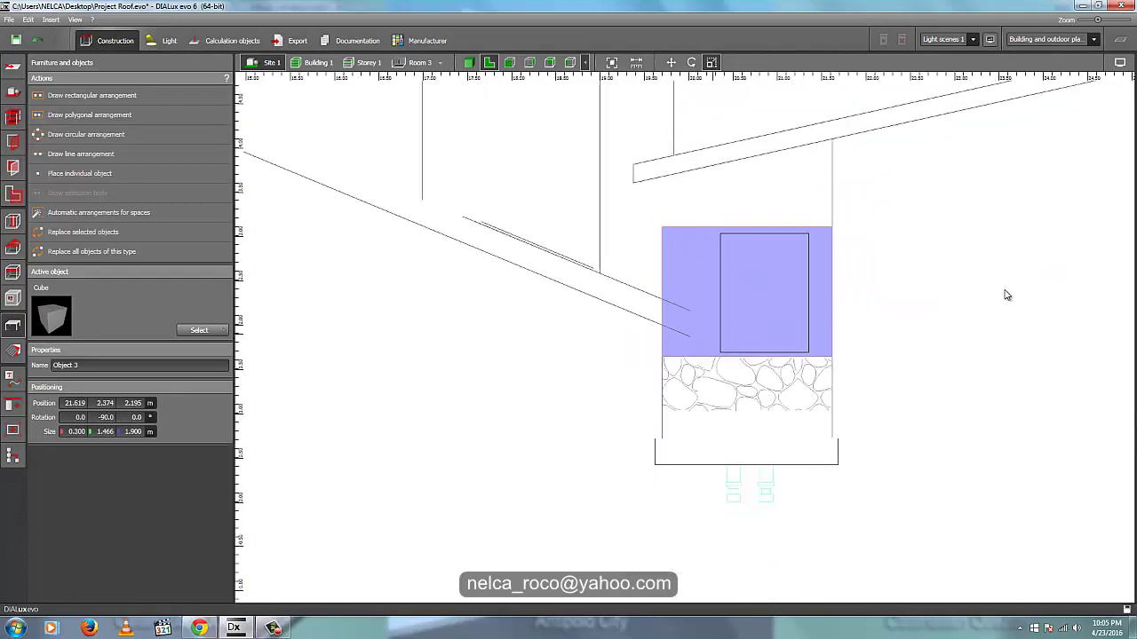
- Widen the chimney cap cube on both sides beyond the shaft lines to roughly match the drawn cap outline
left_click(904, 269)
left_click(787, 276)
right_click(795, 281)
left_click(771, 277)
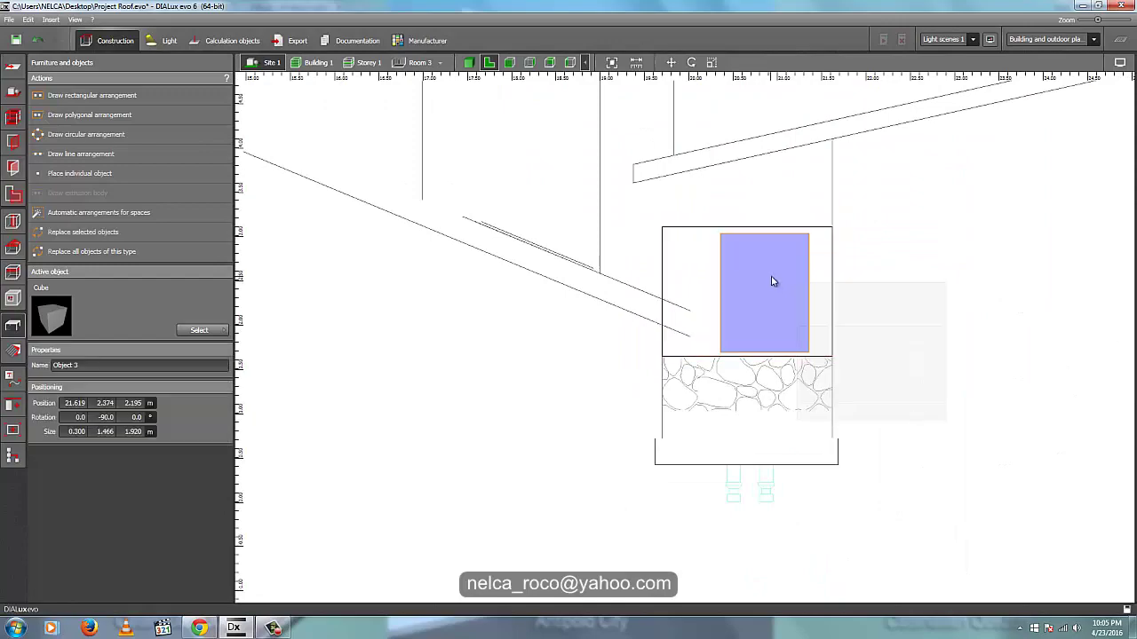
left_click(487, 63)
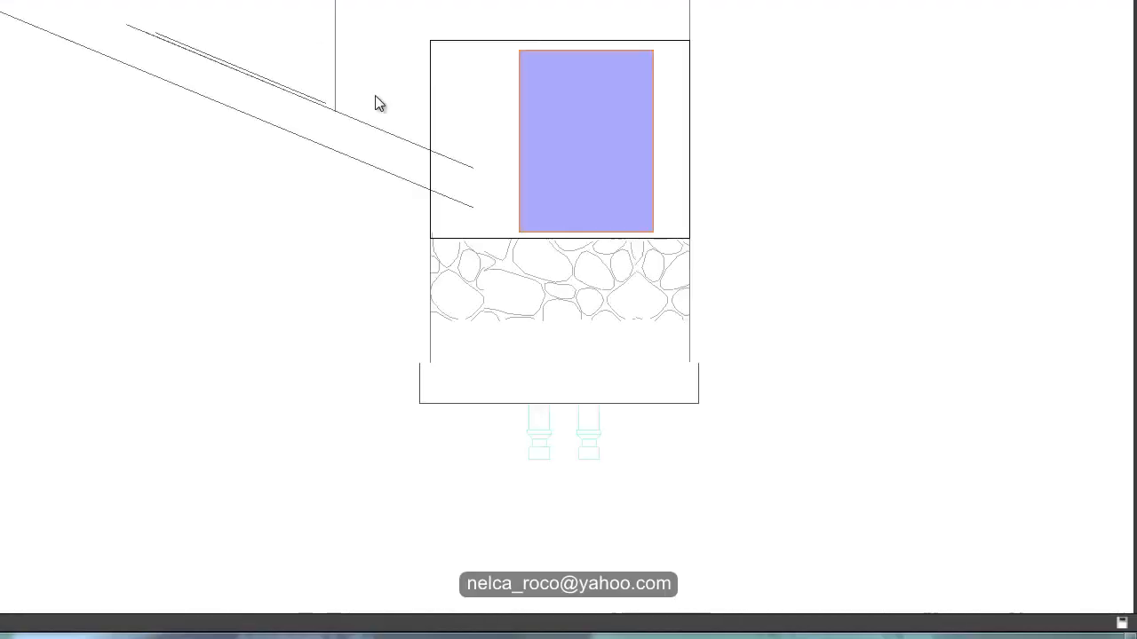
left_click(670, 142)
right_click(670, 140)
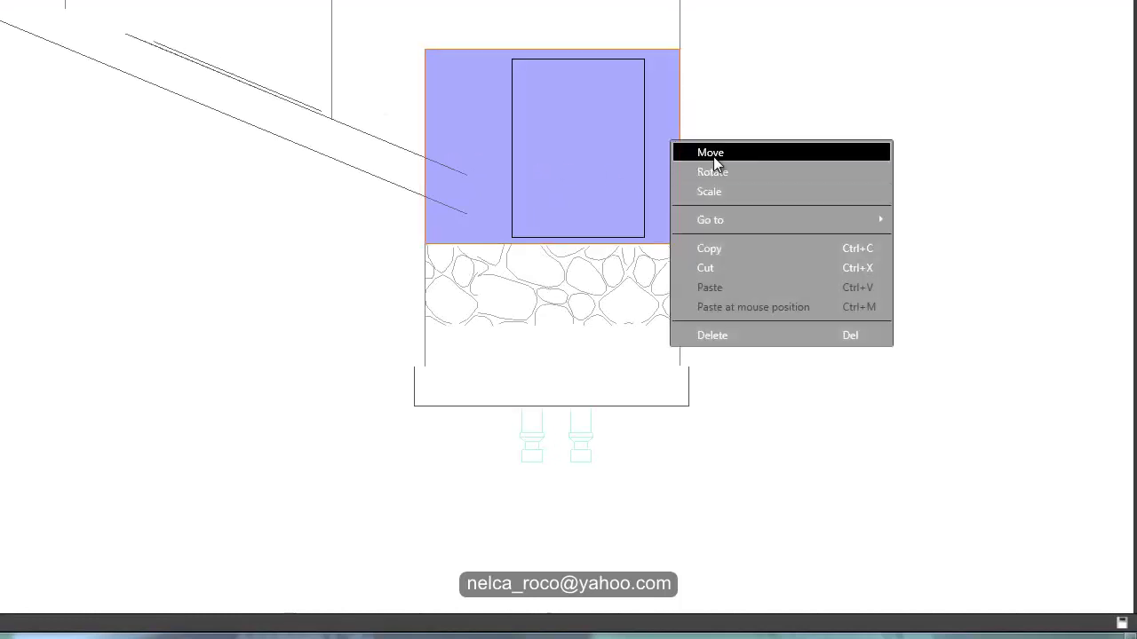
left_click(715, 193)
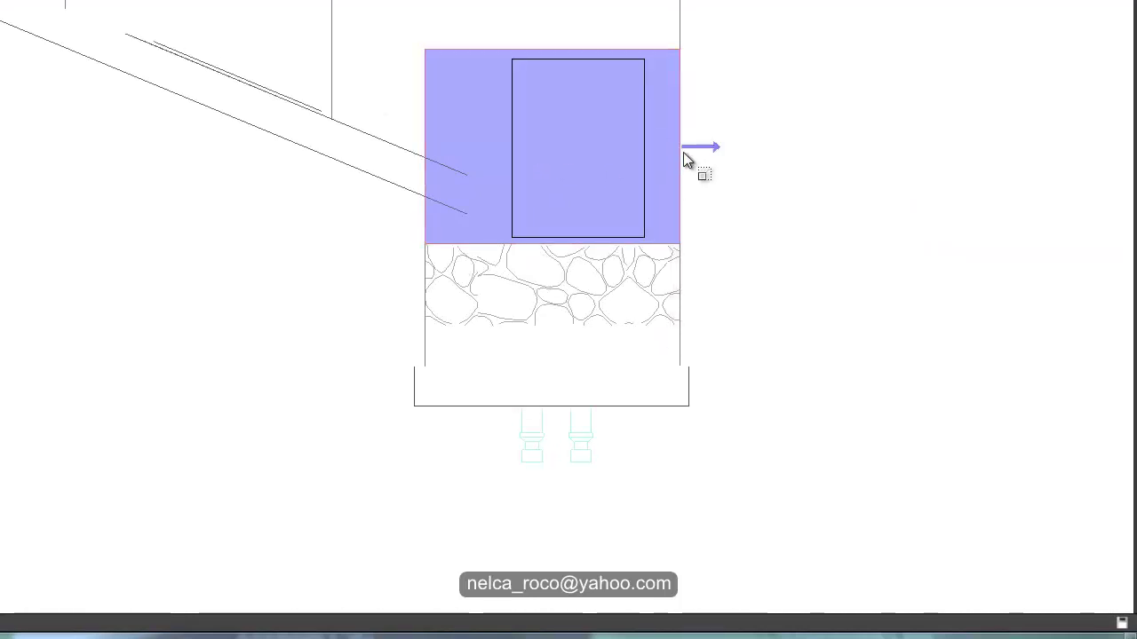
left_click_drag(683, 152, 695, 367)
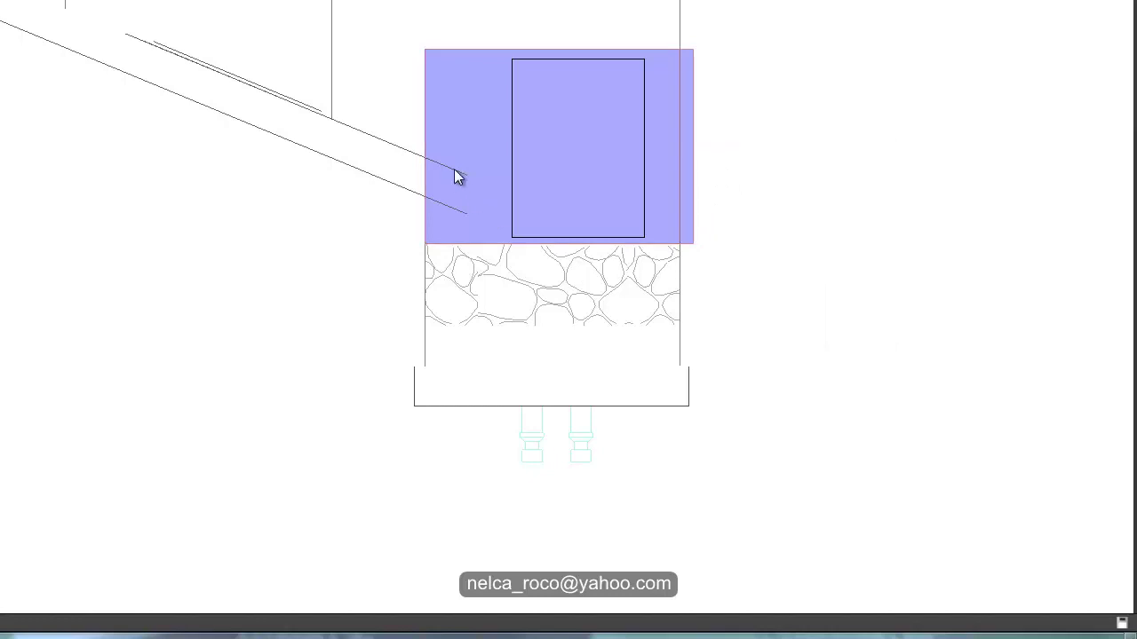
left_click_drag(425, 147, 413, 149)
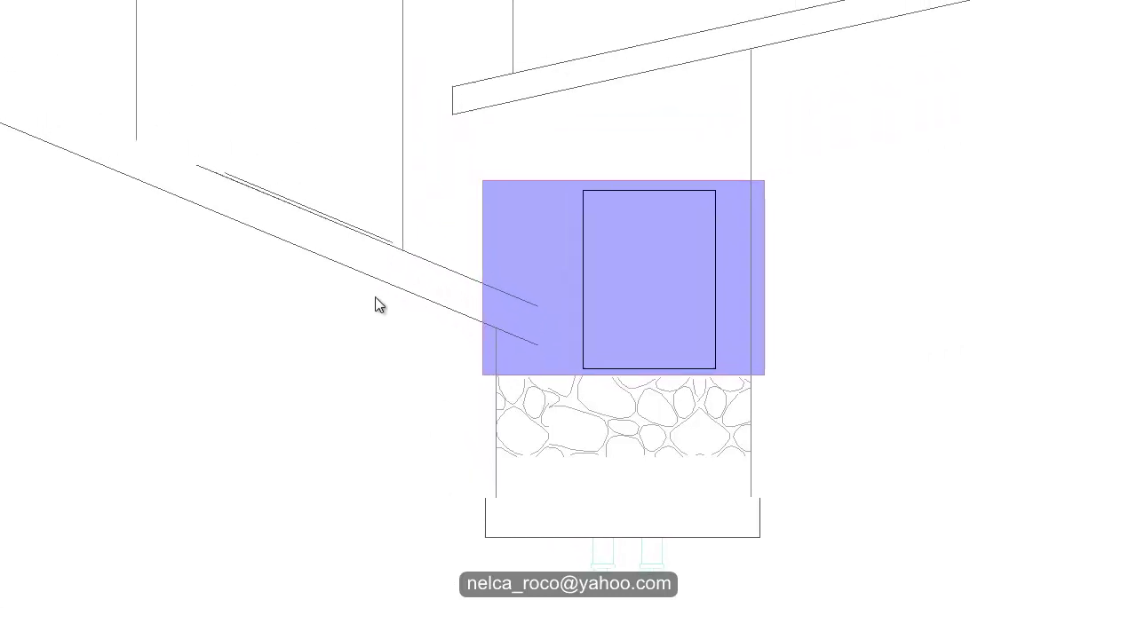
- Scale the chimney shaft cube's width to the two drawn side lines and check both cubes in 3D
left_click(305, 167)
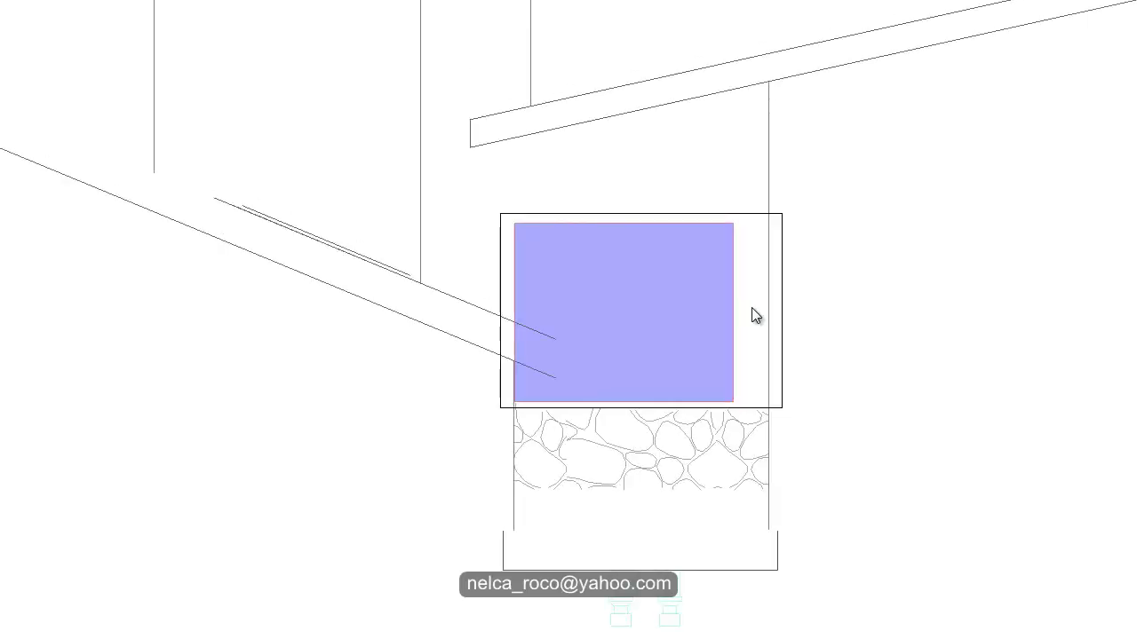
left_click_drag(754, 314, 768, 316)
left_click(854, 286)
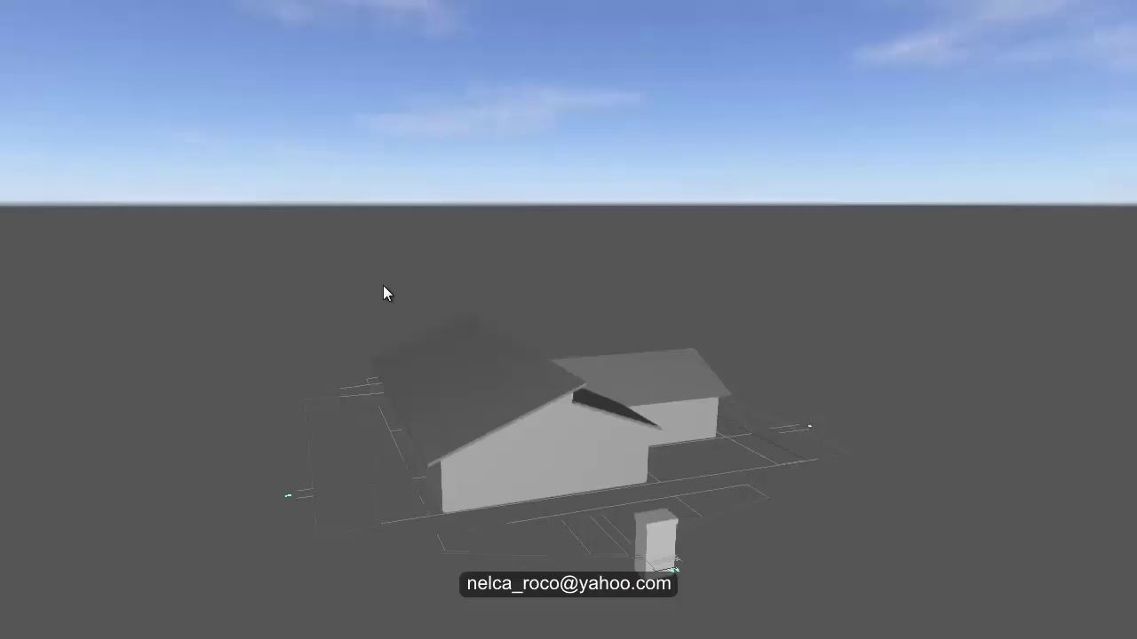
left_click_drag(383, 286, 226, 346)
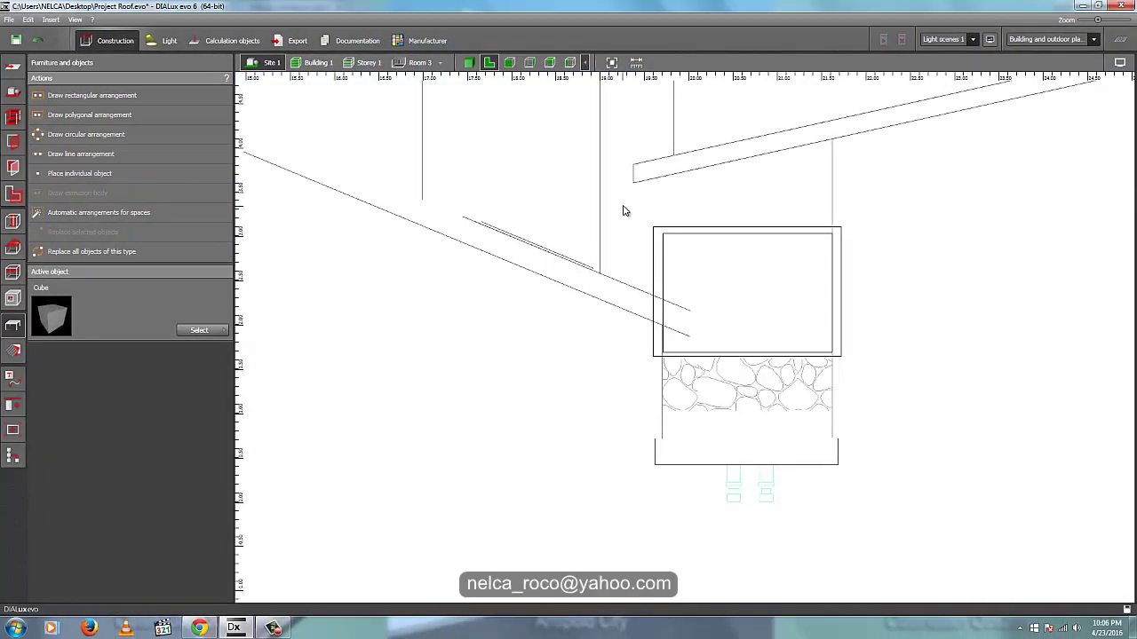
- Select the chimney cap and shaft cubes together and group them
left_click_drag(623, 205, 963, 424)
left_click(14, 356)
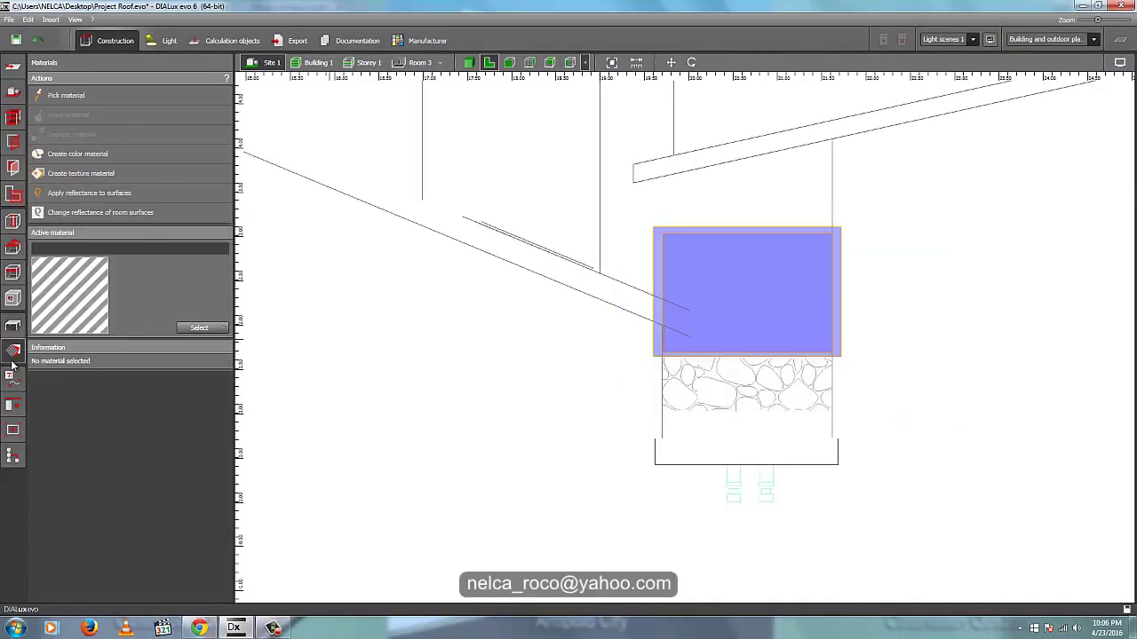
left_click(13, 378)
left_click(12, 404)
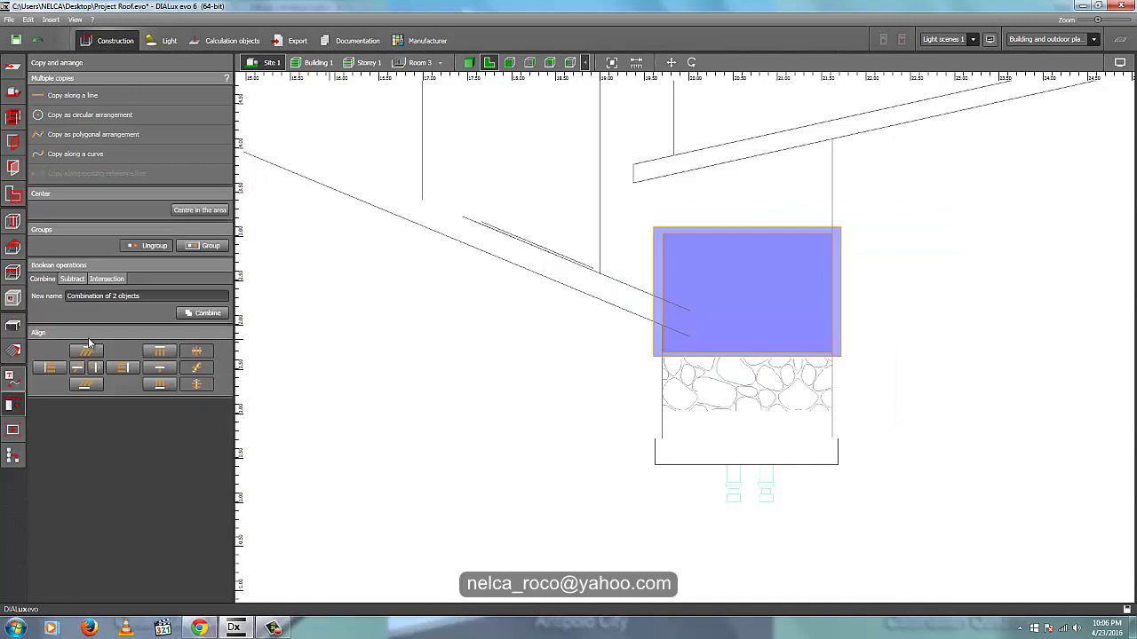
left_click(206, 251)
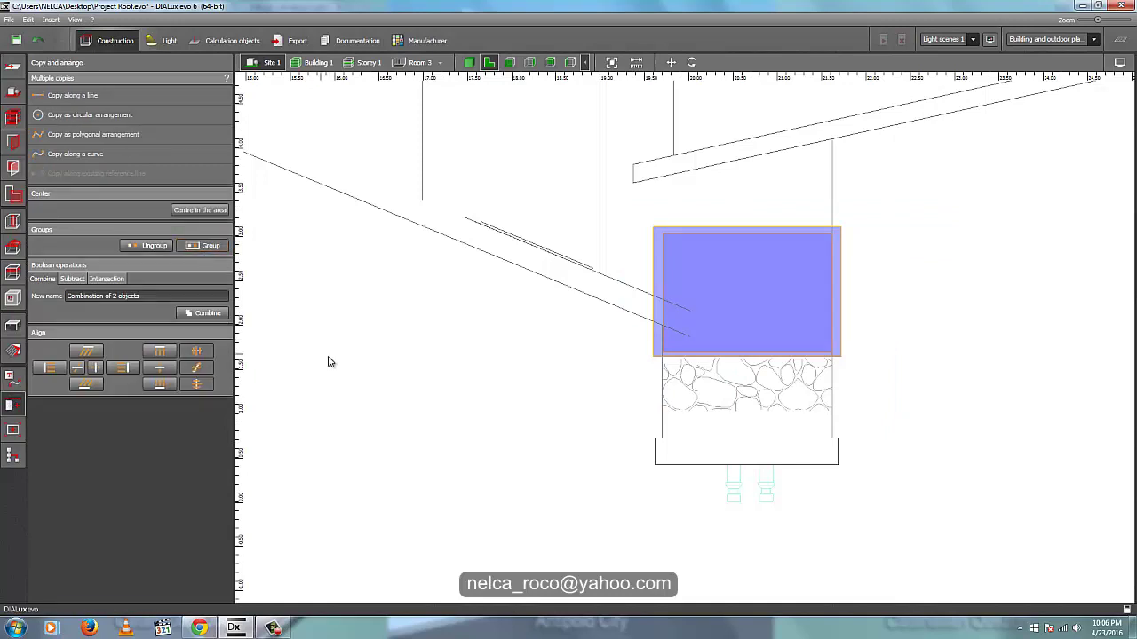
left_click(354, 364)
- Move the chimney cubes straight along Y from the chimney drawing to the chimney's place in the house plan
left_click(469, 63)
left_click_drag(577, 297, 593, 229)
left_click(489, 63)
scroll(518, 183, "down", 5)
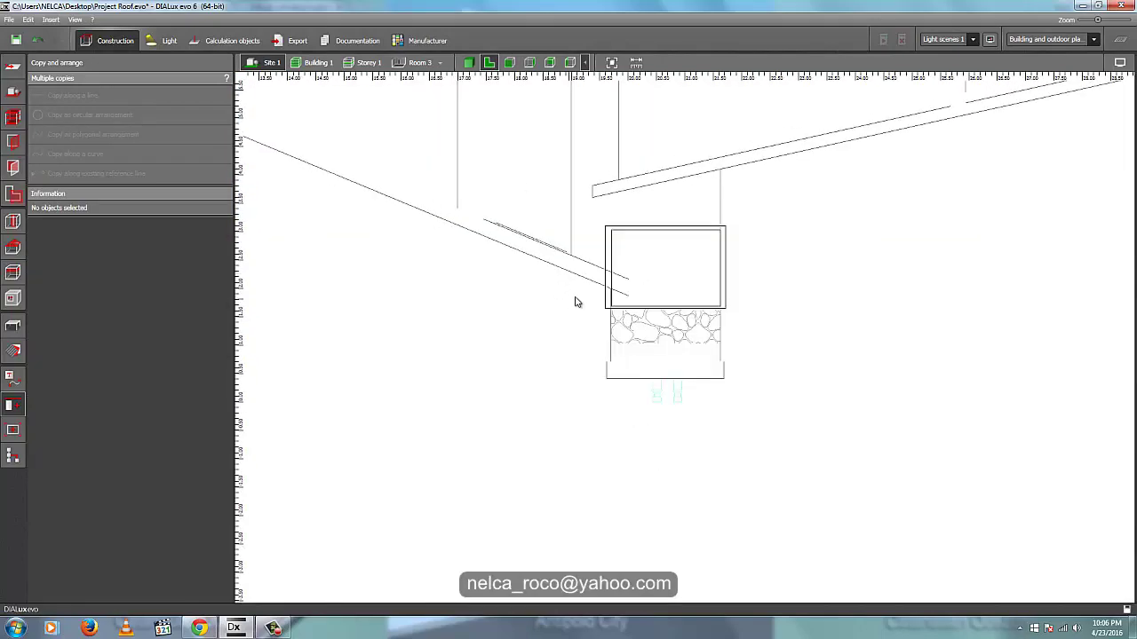
left_click(651, 432)
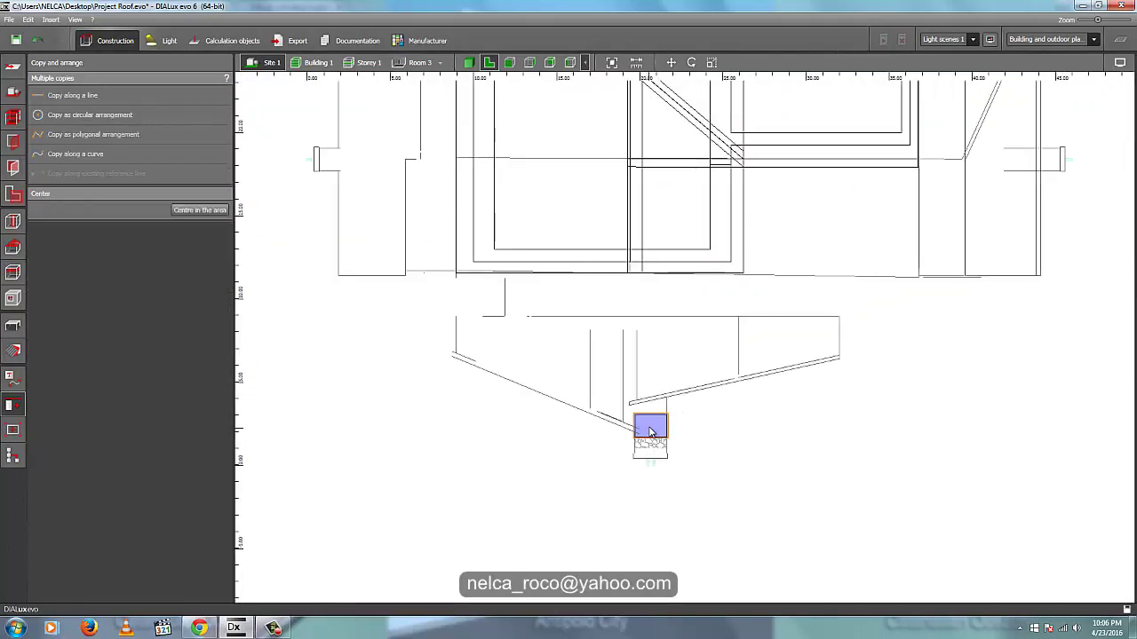
left_click_drag(781, 463, 642, 413)
right_click(642, 413)
left_click(658, 421)
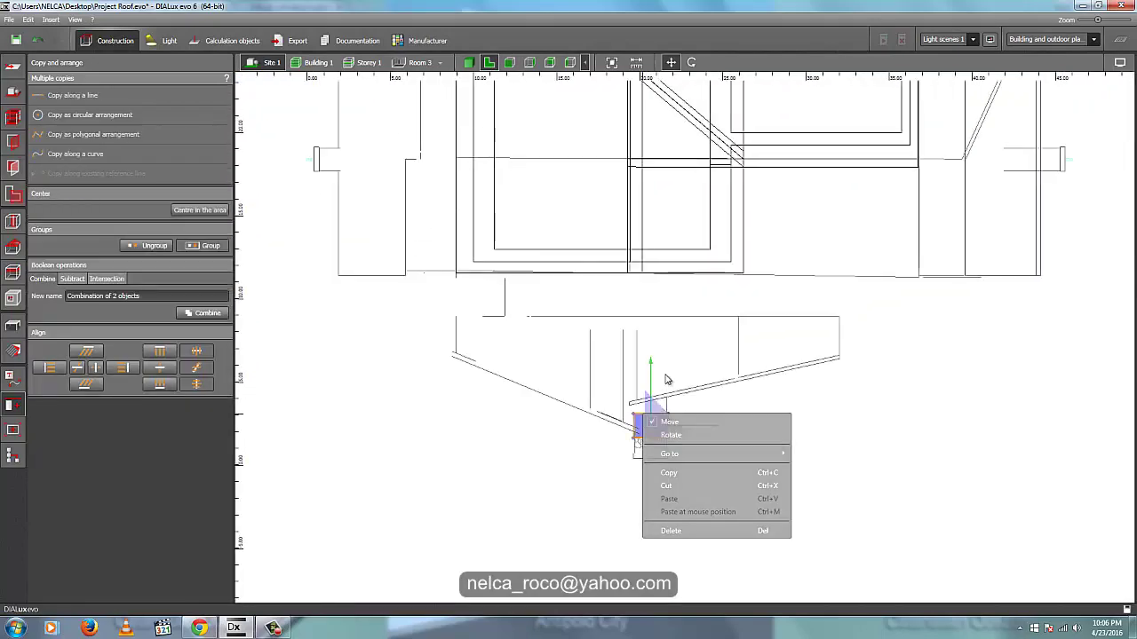
left_click_drag(668, 229, 664, 100)
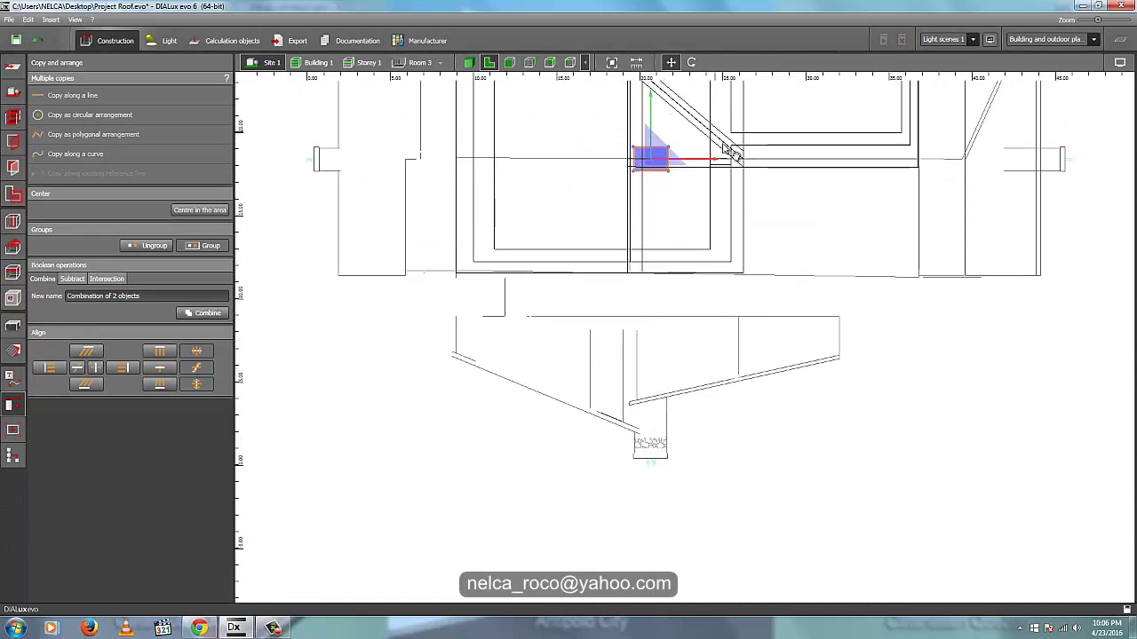
middle_click_drag(736, 154, 757, 258)
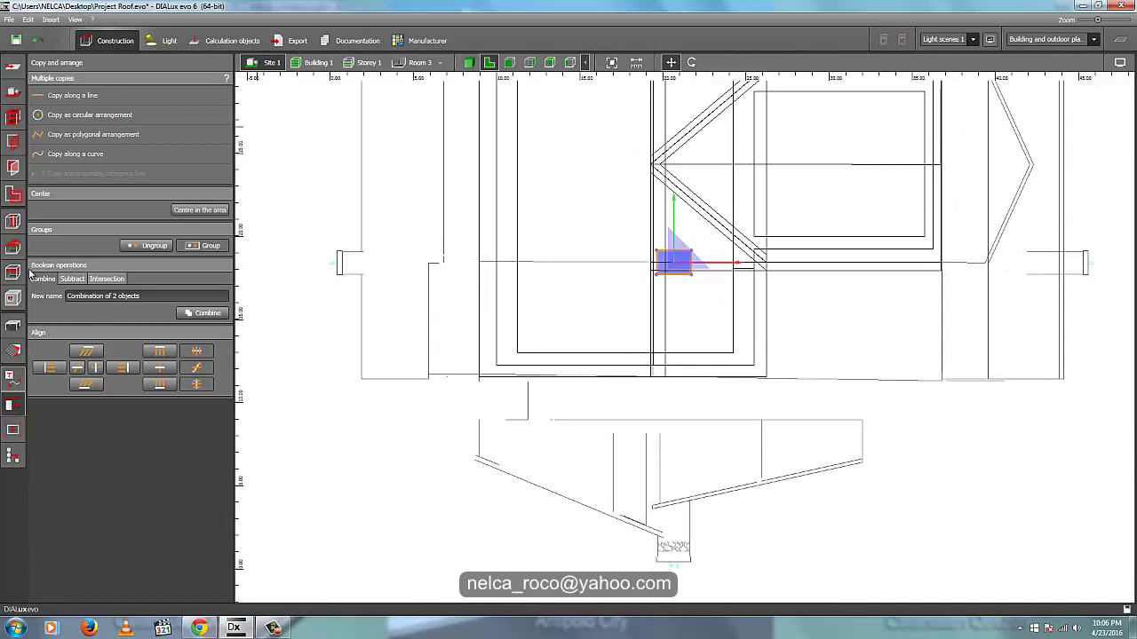
- Draw a horizontal reference line at Y 19.067 m across the plan, along the chimney edges of both side elevations
left_click(72, 95)
left_click(17, 386)
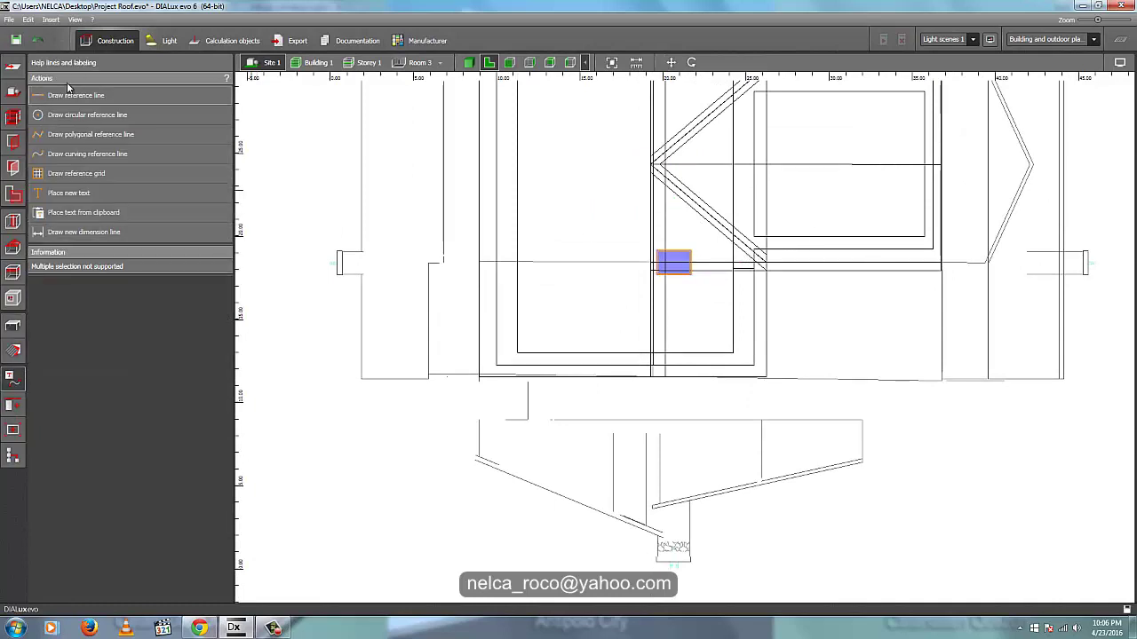
left_click(69, 95)
left_click(1026, 254)
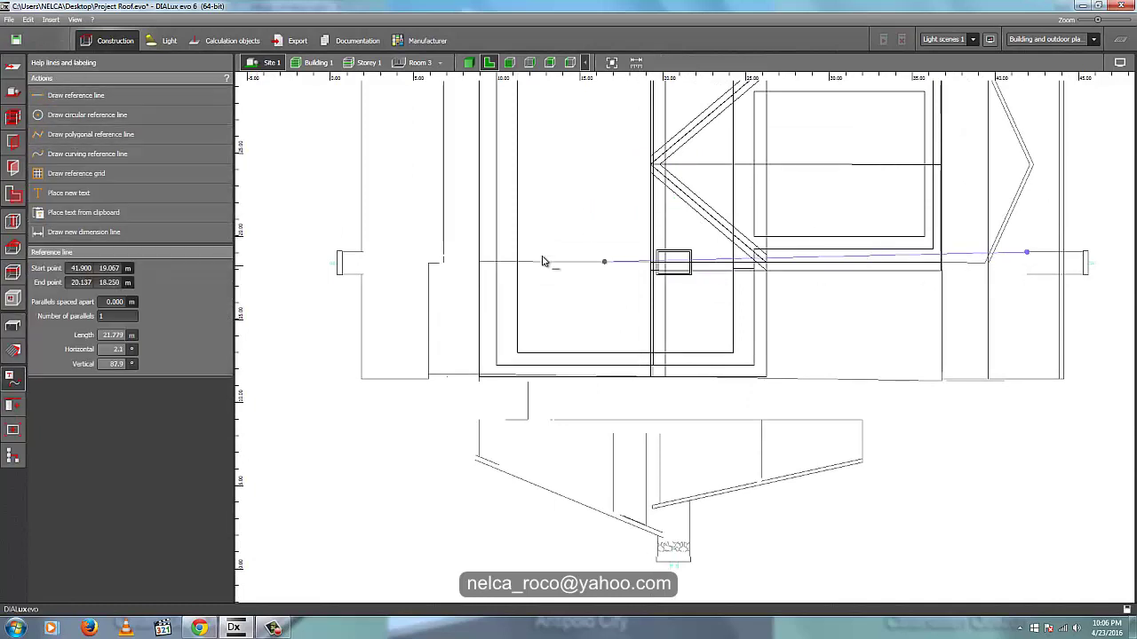
left_click(383, 254)
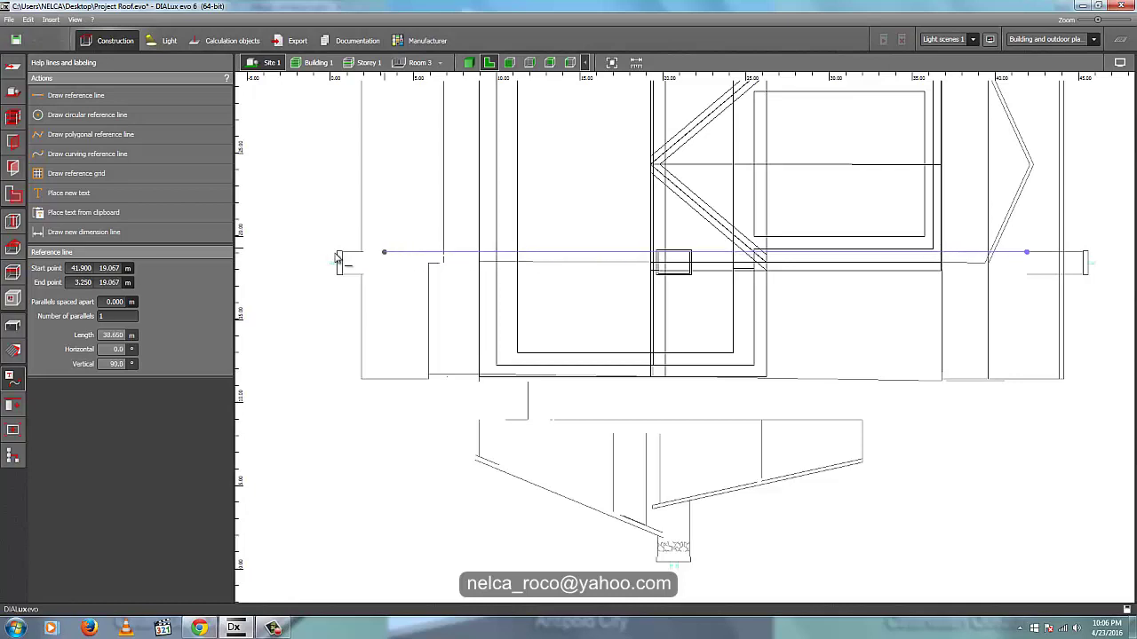
left_click(298, 255)
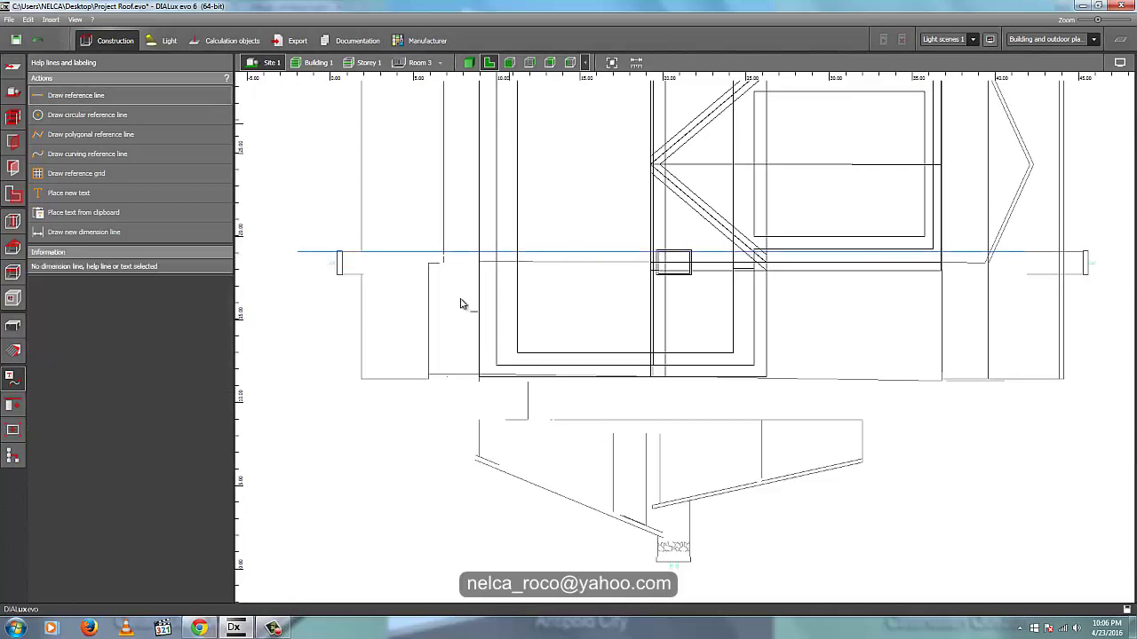
- Draw a vertical reference line at X 21.619 m from the chimney drawing into the plan, from Y 3.750 to 23.500 m
left_click(689, 506)
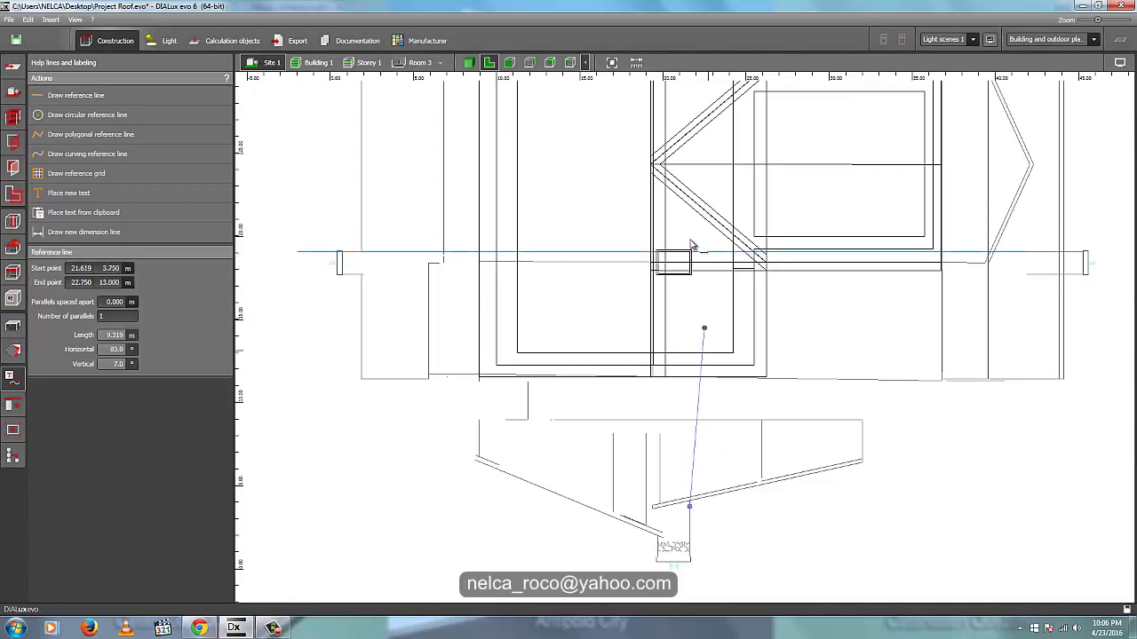
left_click(690, 180)
scroll(709, 294, "up", 2)
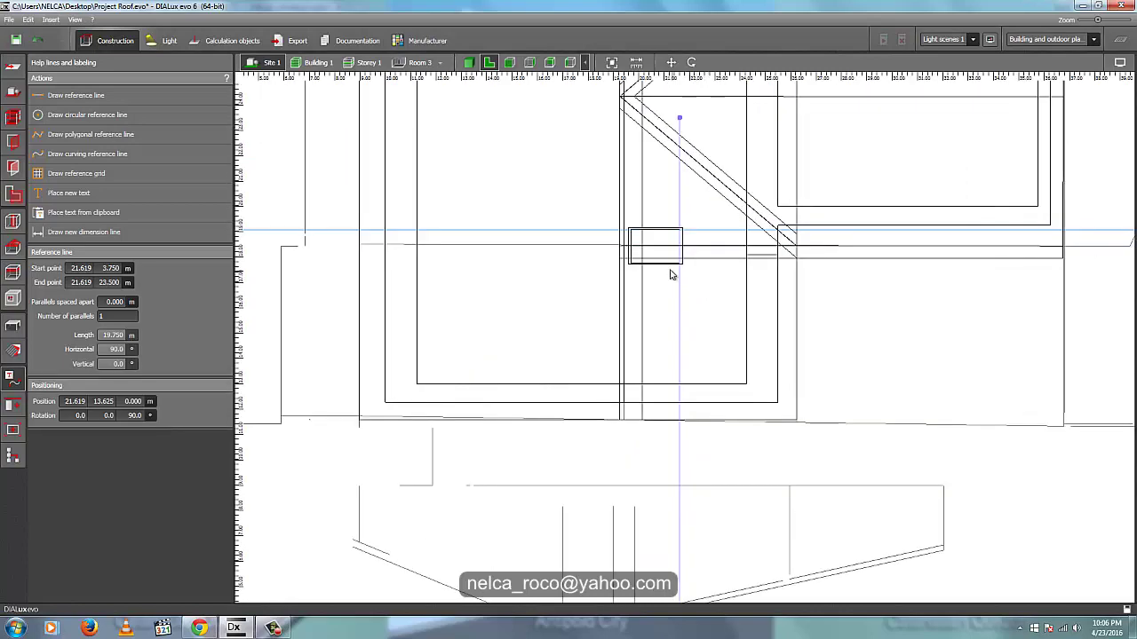
scroll(656, 327, "down", 5)
left_click(832, 454)
- Select the chimney cubes and move them along Y until the shaft's edge meets the horizontal reference line
scroll(674, 281, "up", 8)
scroll(661, 282, "down", 1)
left_click(623, 302)
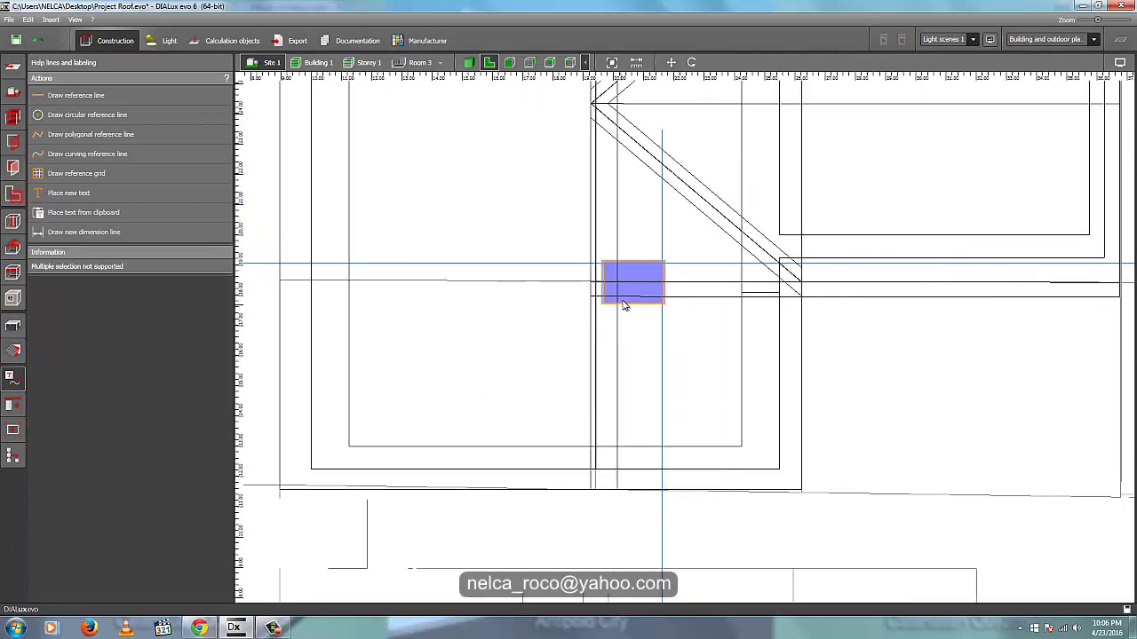
scroll(620, 292, "up", 5)
right_click(699, 236)
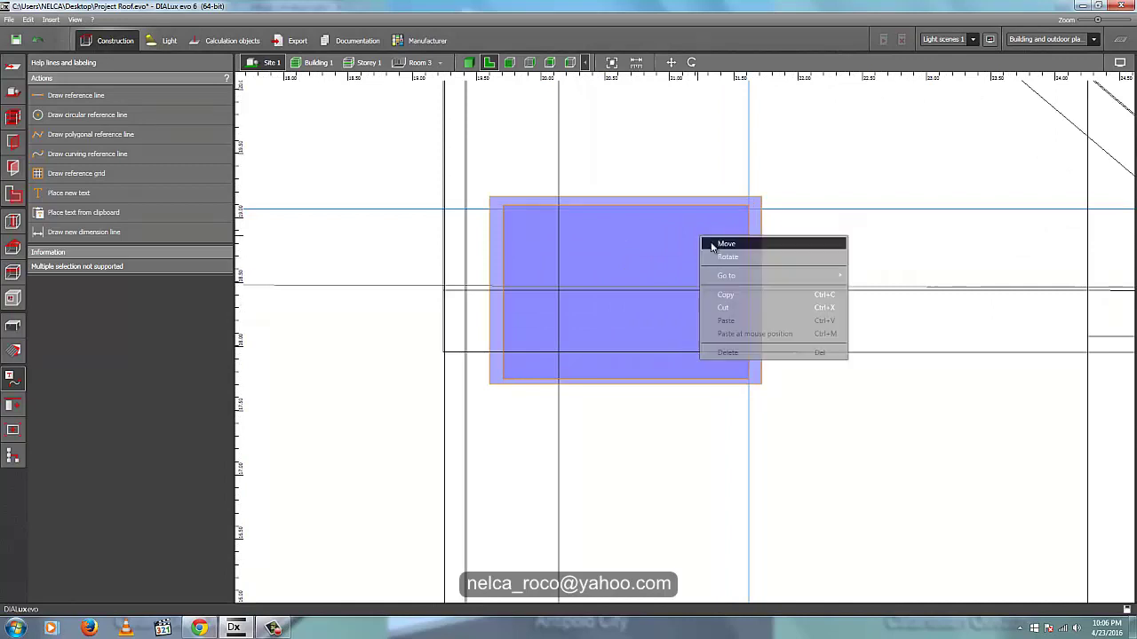
left_click(712, 244)
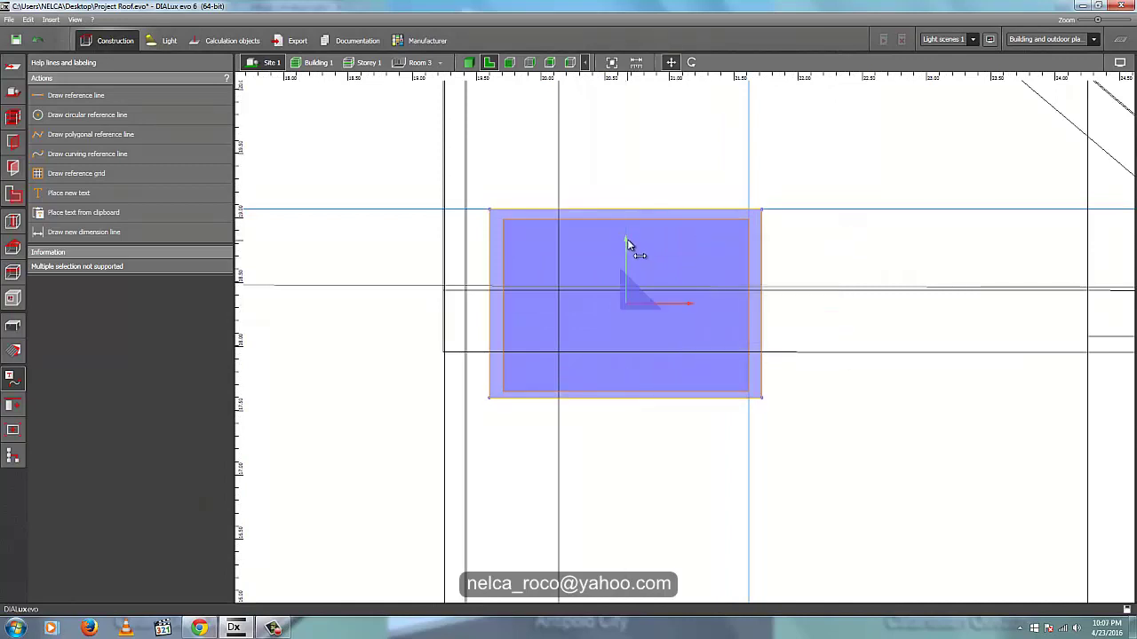
scroll(627, 239, "up", 2)
left_click_drag(625, 283, 626, 263)
scroll(675, 299, "down", 6)
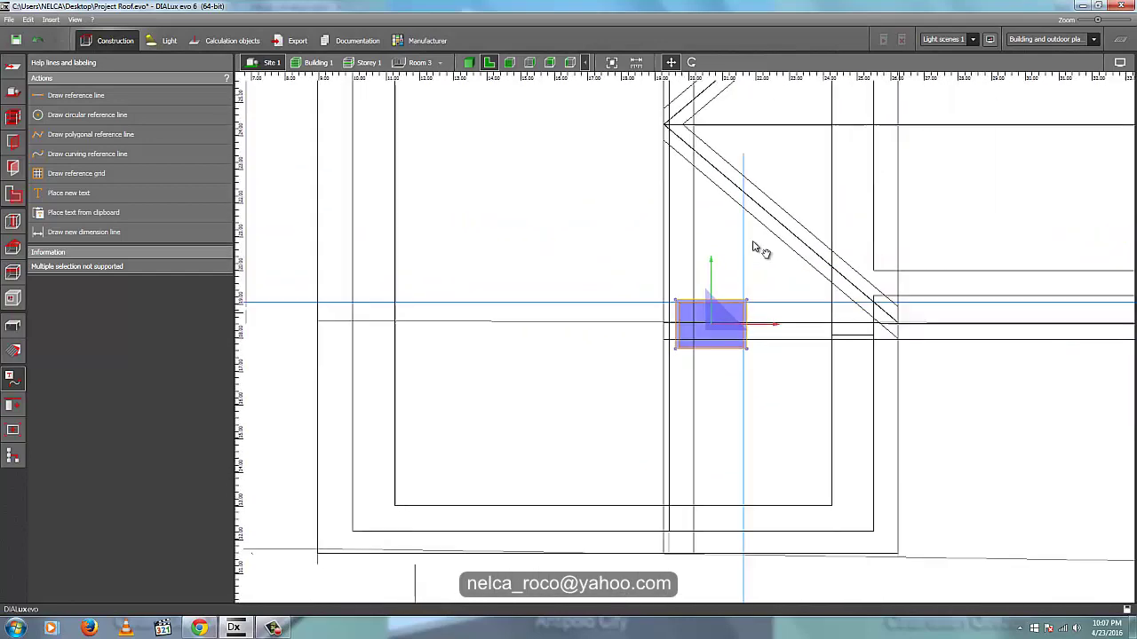
middle_click_drag(754, 243, 400, 124)
scroll(578, 222, "down", 2)
scroll(825, 391, "down", 2)
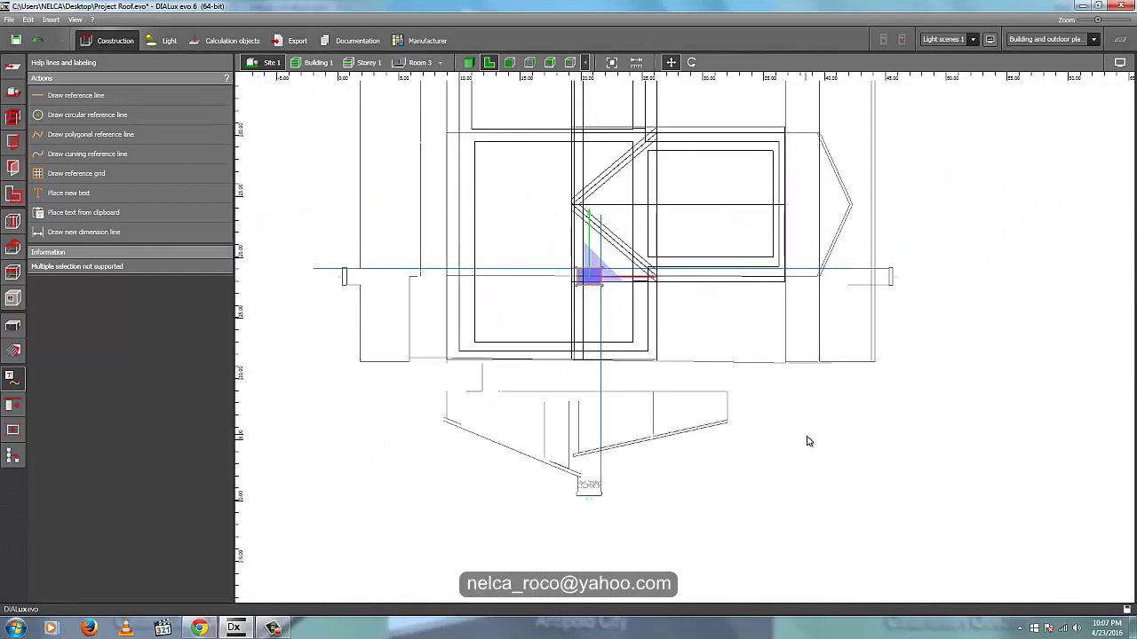
- Select both chimney cubes in the front view and raise them along Z until they stand above the roof
left_click(808, 439)
left_click(510, 63)
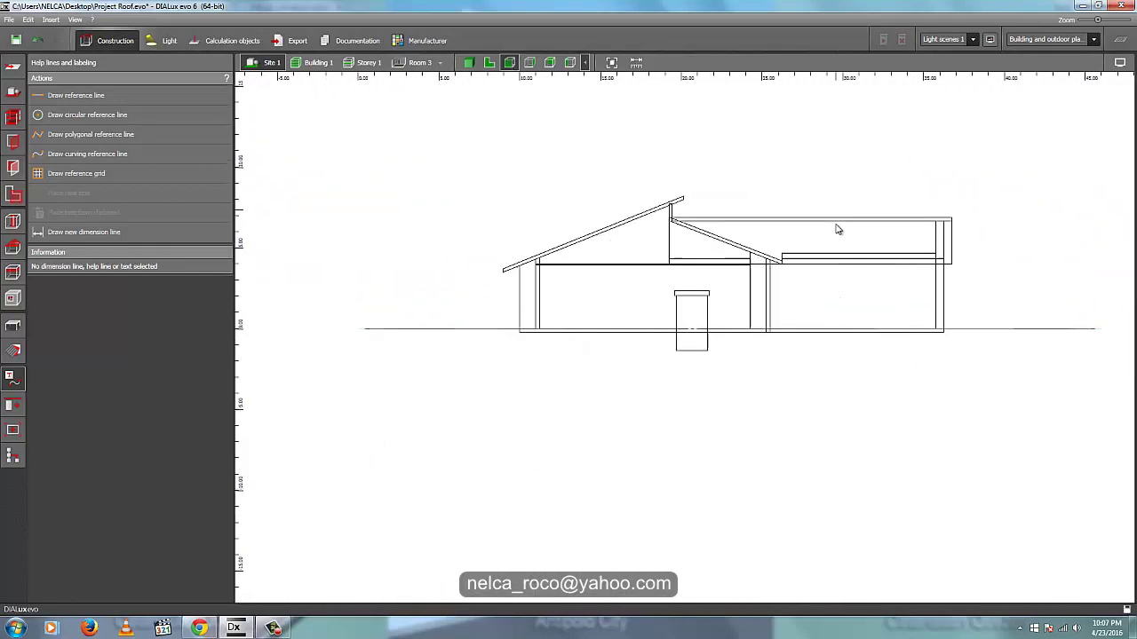
right_click(688, 299)
left_click(697, 306)
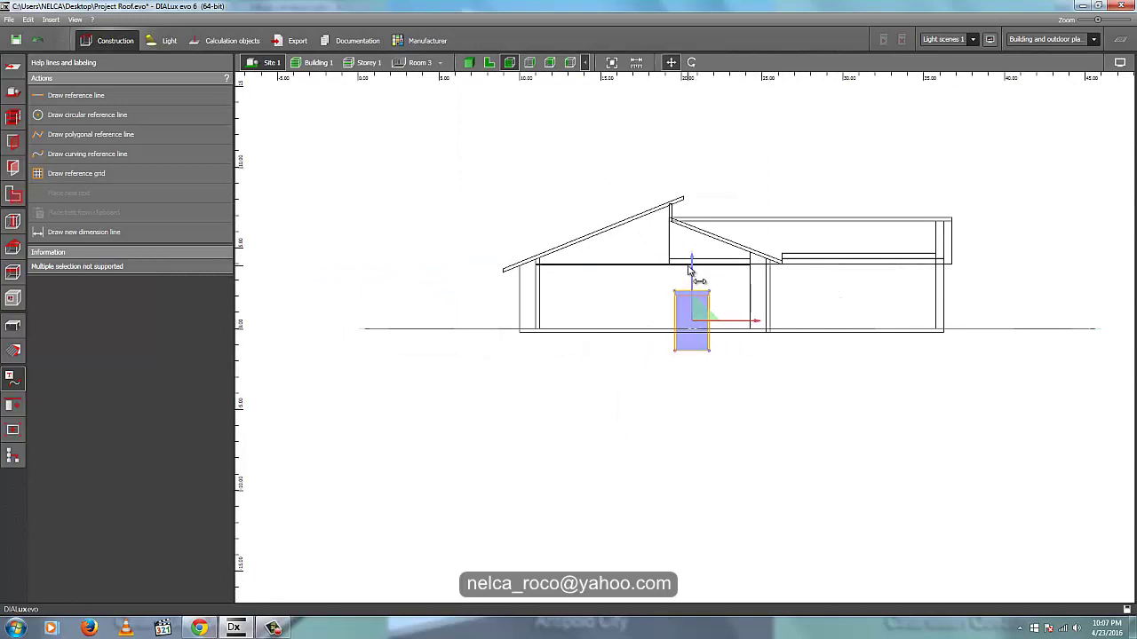
left_click_drag(690, 261, 697, 149)
left_click(546, 136)
left_click(468, 63)
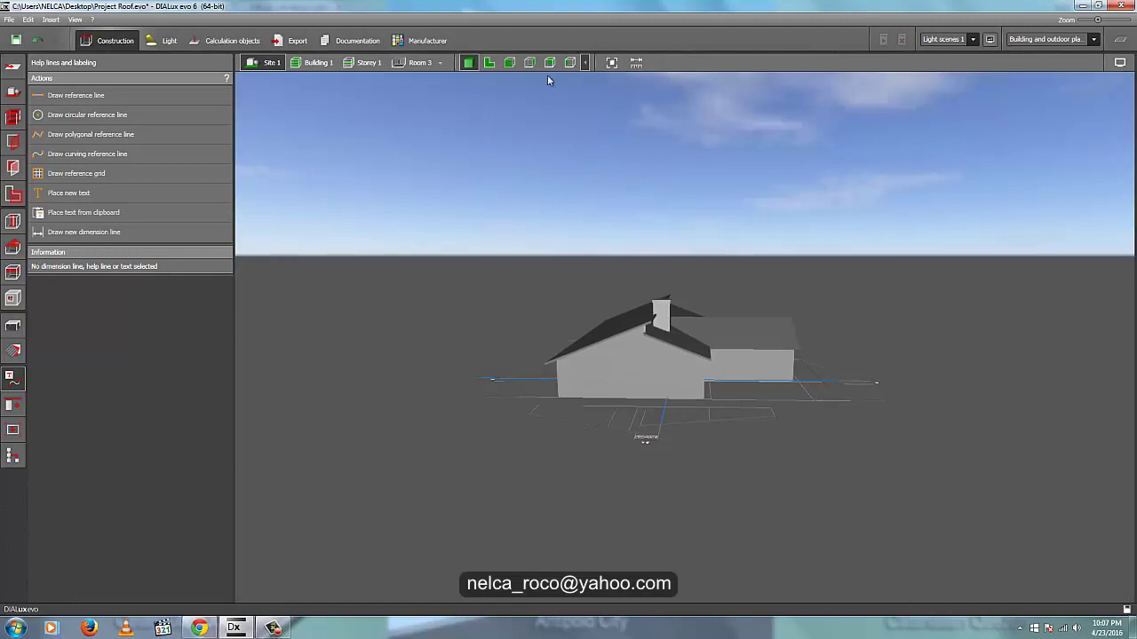
- Draw a vertical reference line in the plan from the gable peak of the side elevation down past the horizontal chimney line
left_click(488, 63)
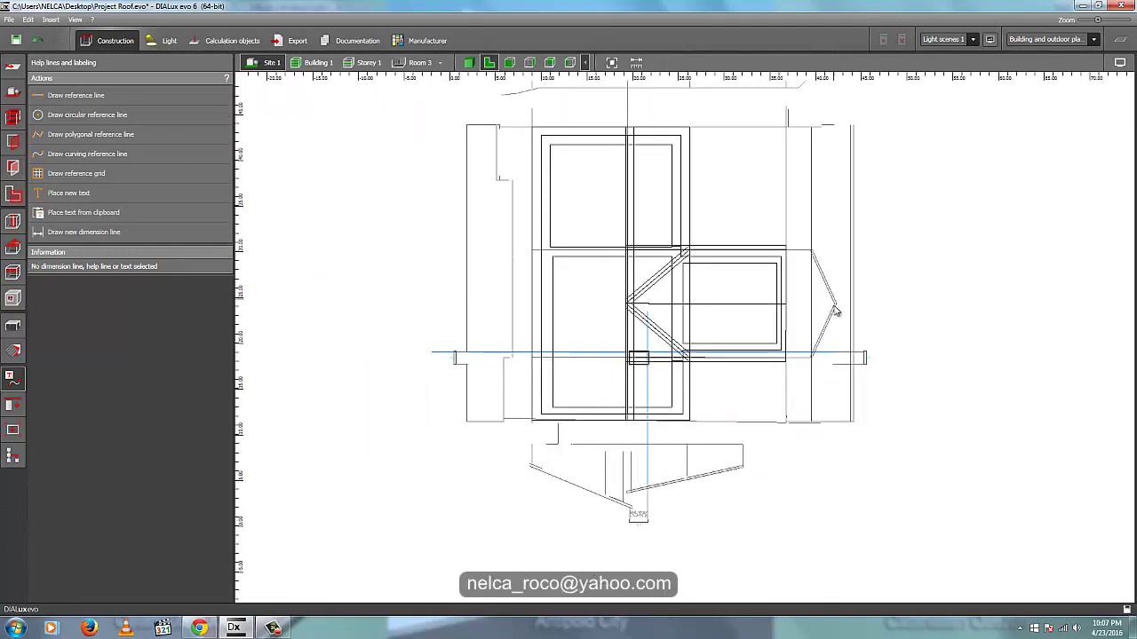
left_click(76, 95)
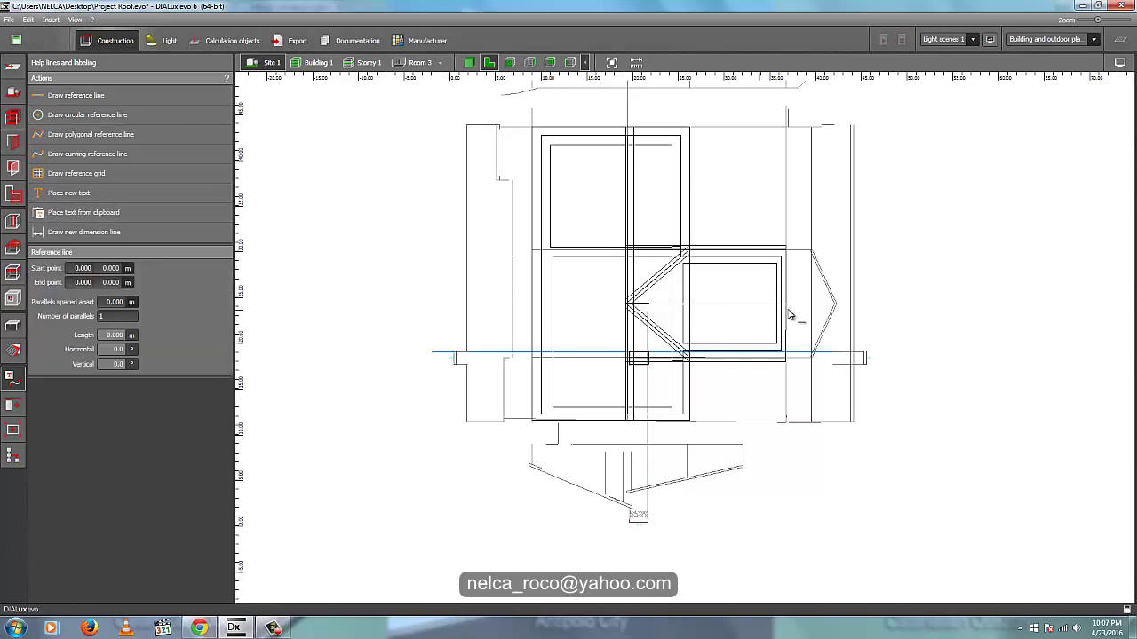
left_click(840, 388)
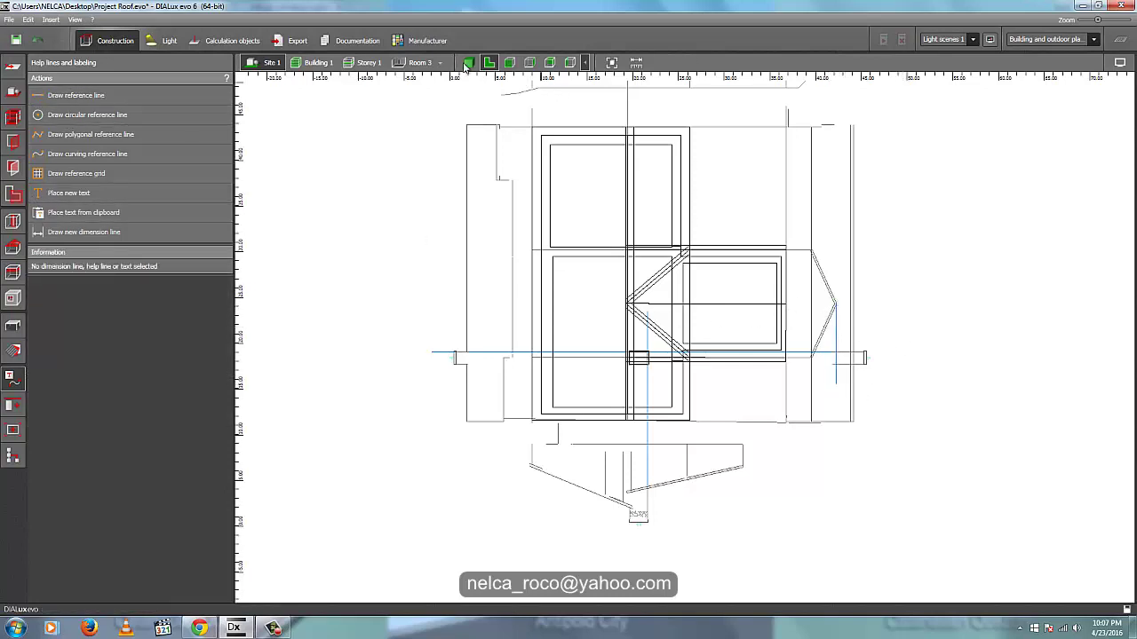
- In the front view, lower both chimney cubes slightly along Z until the shaft's base corner sits within the lower roof slope
left_click(509, 63)
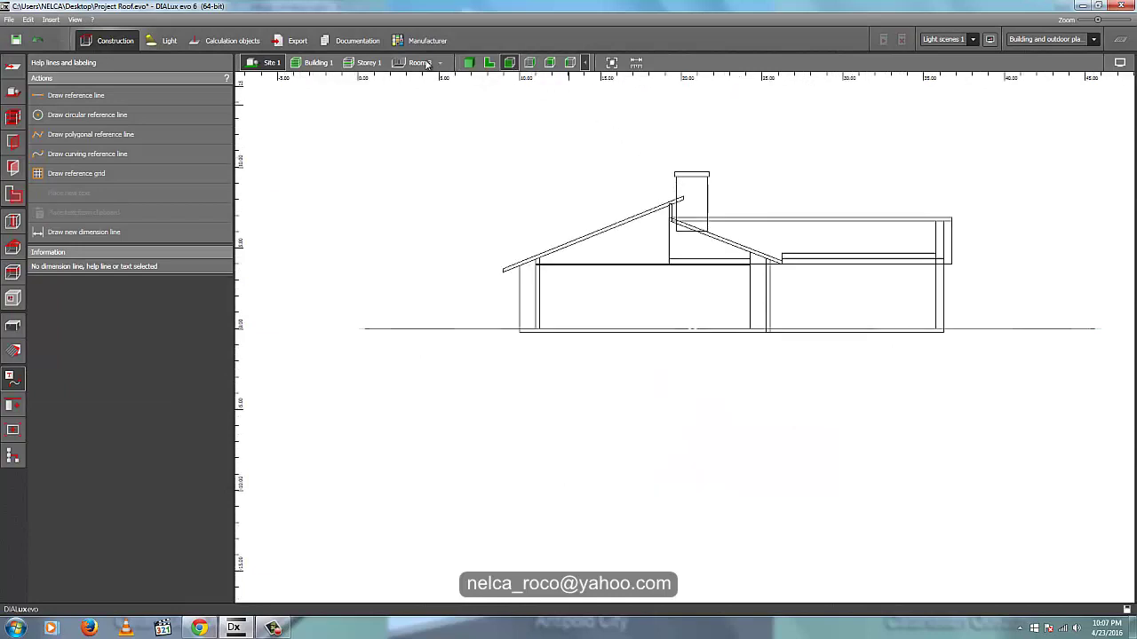
left_click(489, 63)
left_click(509, 63)
scroll(710, 213, "up", 3)
left_click(716, 214)
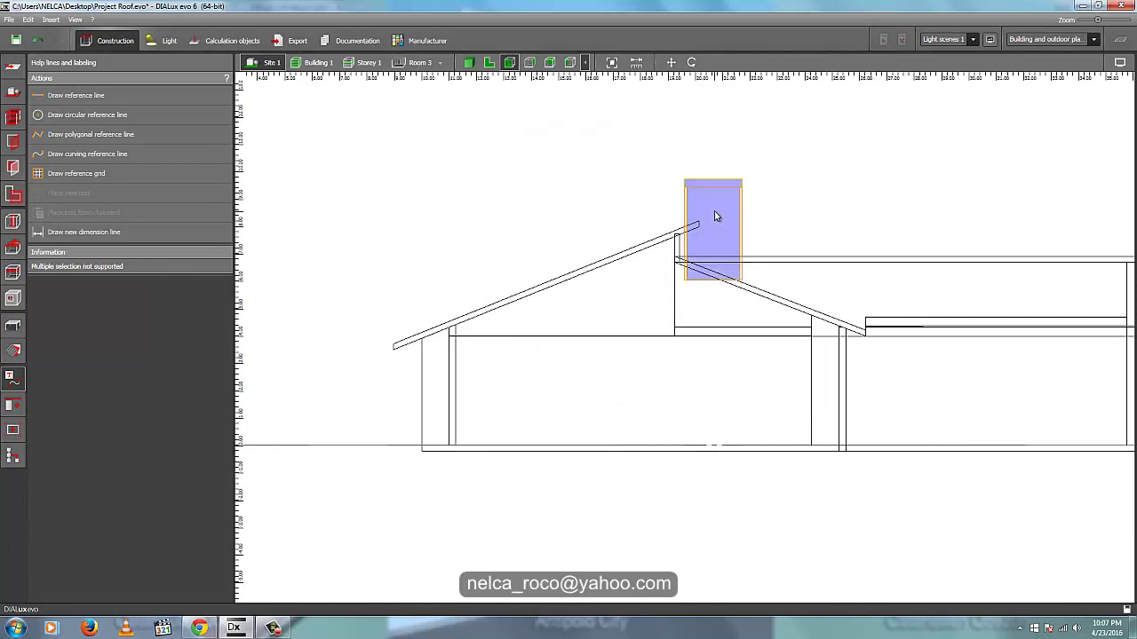
right_click(716, 213)
left_click(573, 151)
scroll(667, 201, "up", 3)
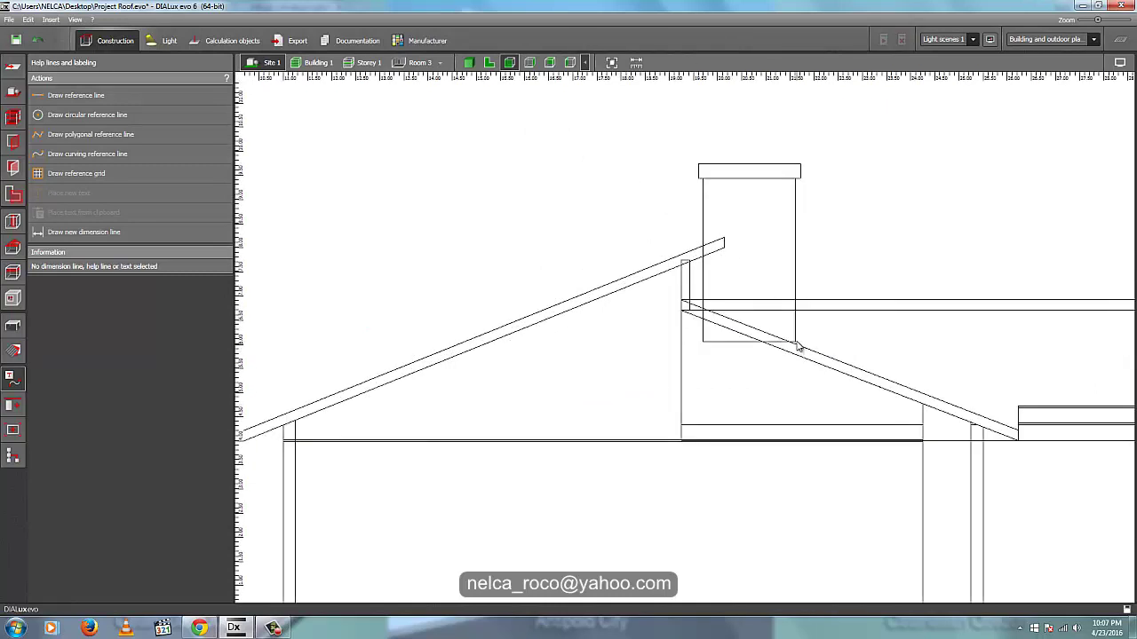
right_click(761, 264)
left_click(757, 222)
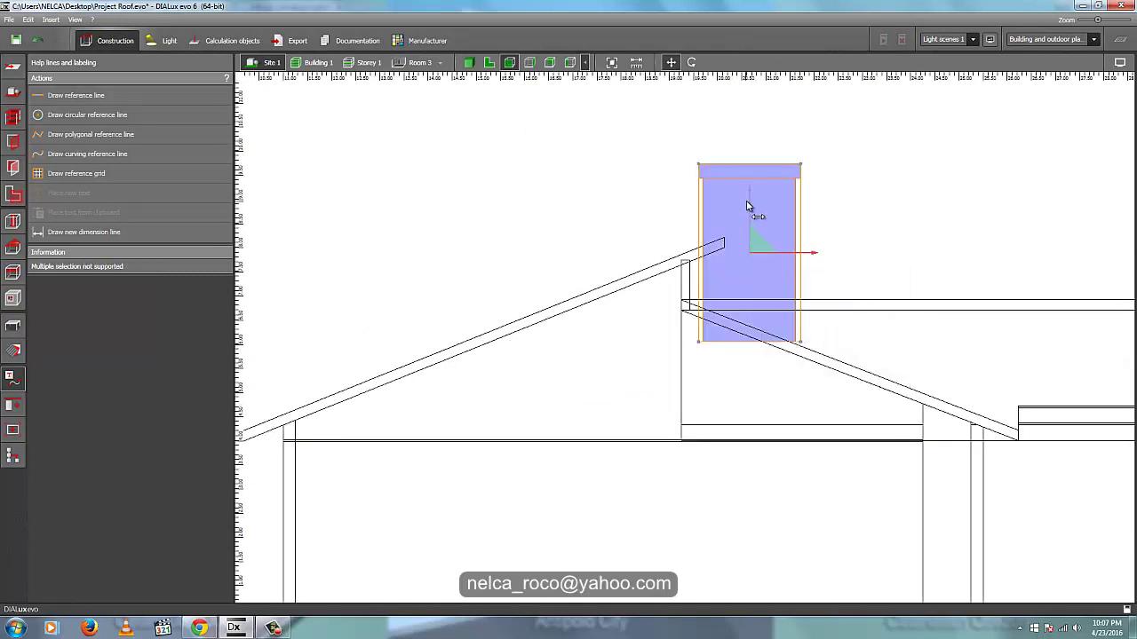
left_click_drag(747, 207, 748, 212)
left_click(495, 118)
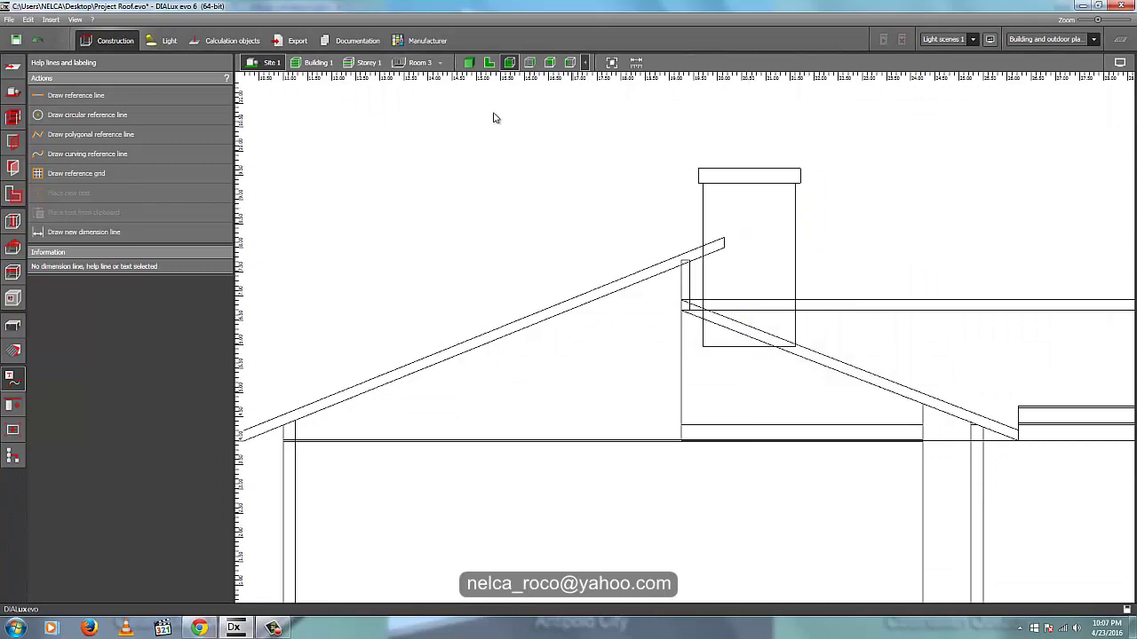
- Examine the chimney's position on the roof in 3D and compare it with the elevation drawing above the plan
left_click(467, 66)
right_click_drag(470, 187, 541, 269)
scroll(542, 269, "up", 3)
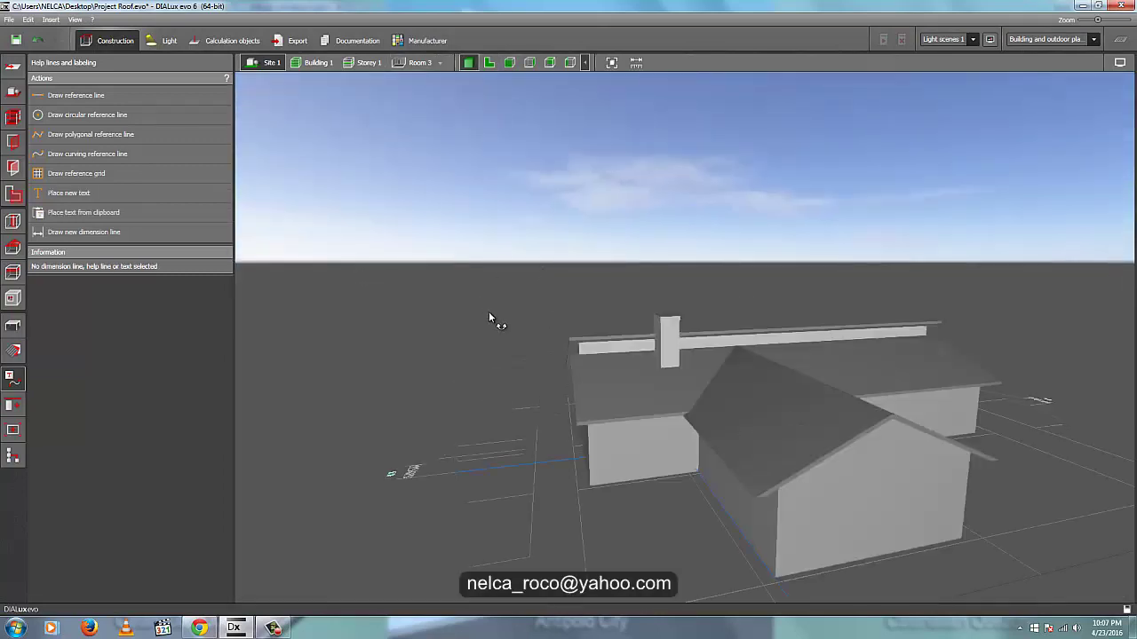
left_click_drag(488, 318, 471, 101)
left_click(488, 66)
scroll(559, 213, "down", 6)
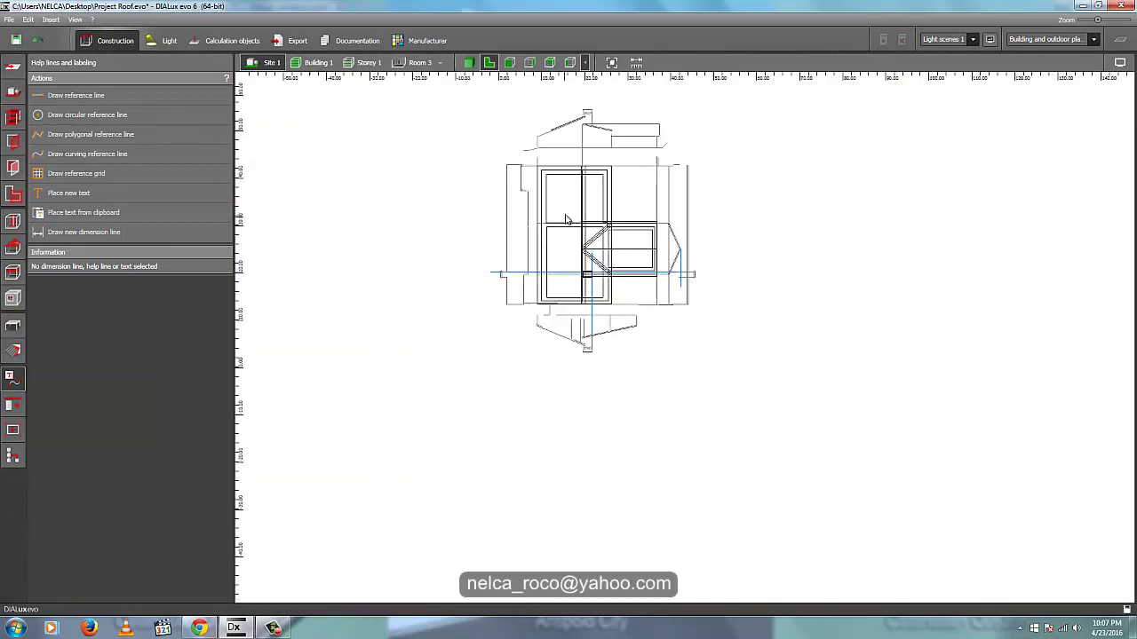
middle_click_drag(566, 219, 590, 329)
scroll(619, 229, "up", 6)
scroll(624, 226, "up", 3)
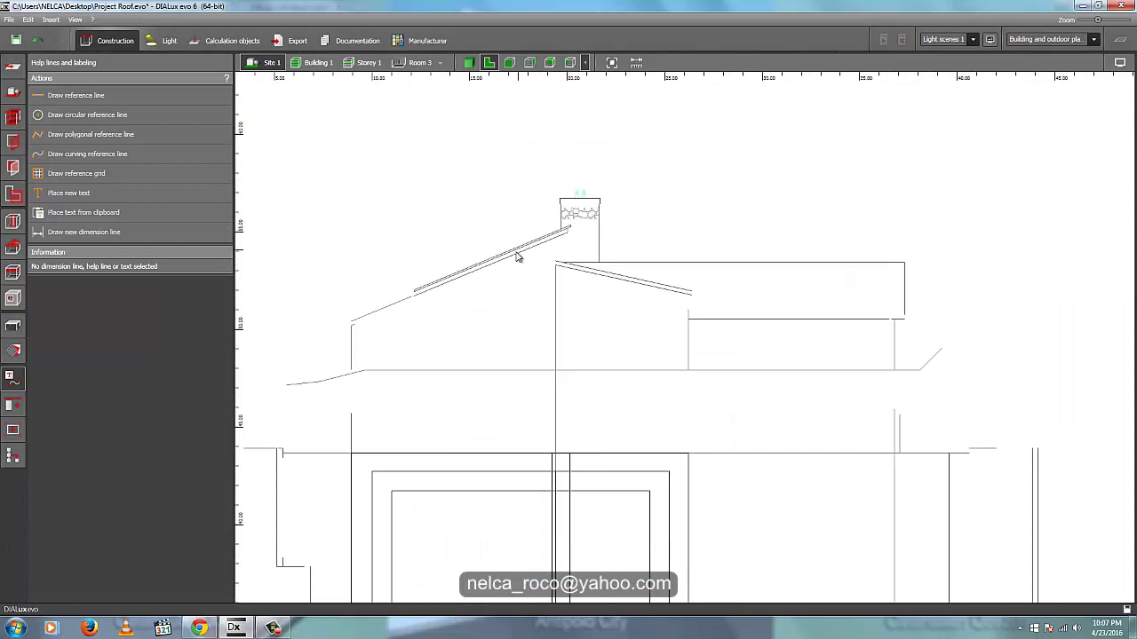
left_click(468, 62)
mouse_move(495, 305)
left_mouse_down()
mouse_move(635, 319)
mouse_move(578, 384)
mouse_move(598, 257)
mouse_move(716, 411)
mouse_move(636, 437)
mouse_move(609, 347)
mouse_move(571, 340)
mouse_move(701, 352)
mouse_move(618, 380)
left_mouse_up()
scroll(619, 380, "up", 4)
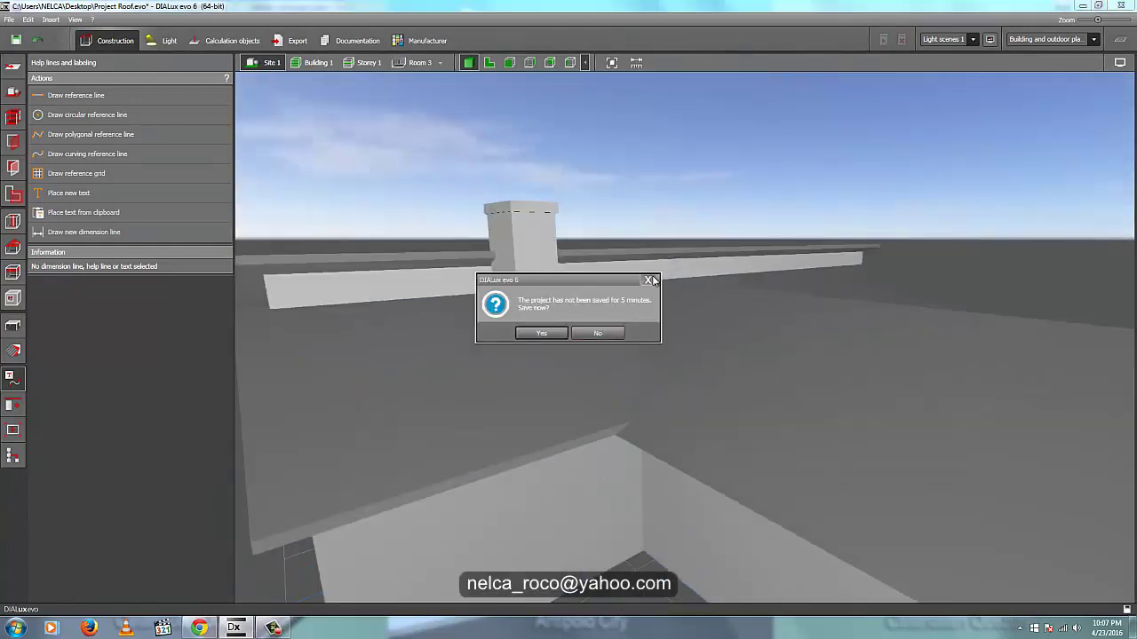
- Save the project and view the whole house in 3D
left_click(651, 280)
scroll(640, 369, "down", 6)
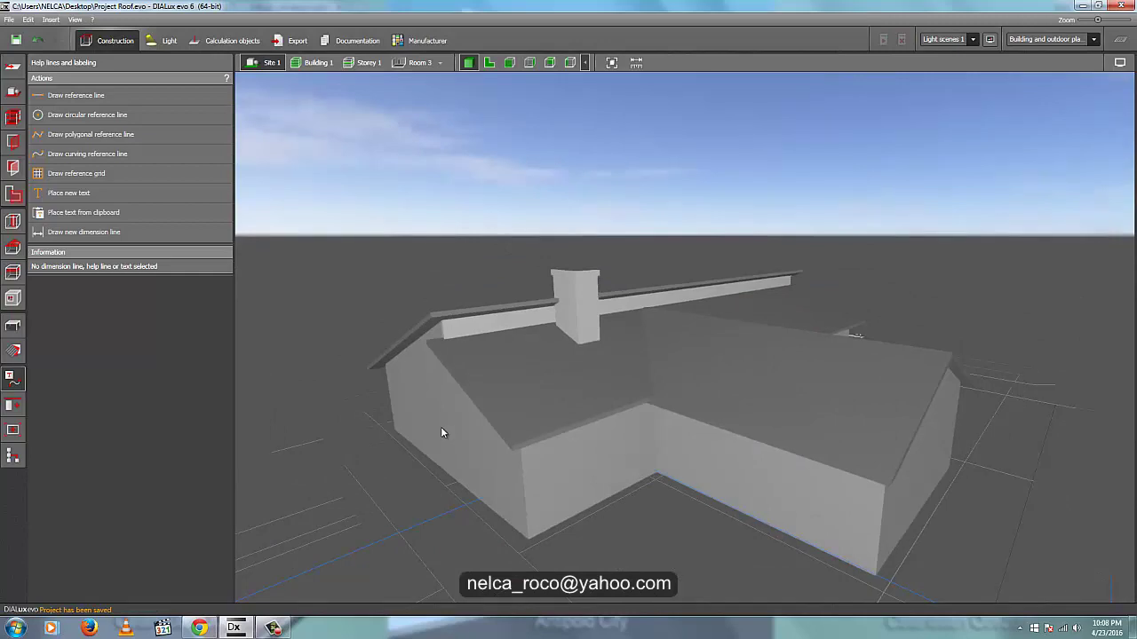
mouse_move(442, 433)
left_mouse_down()
mouse_move(535, 424)
mouse_move(474, 397)
mouse_move(416, 419)
mouse_move(428, 435)
left_mouse_up()
- Open the material catalog and show the outdoor roof covering textures
left_click(13, 352)
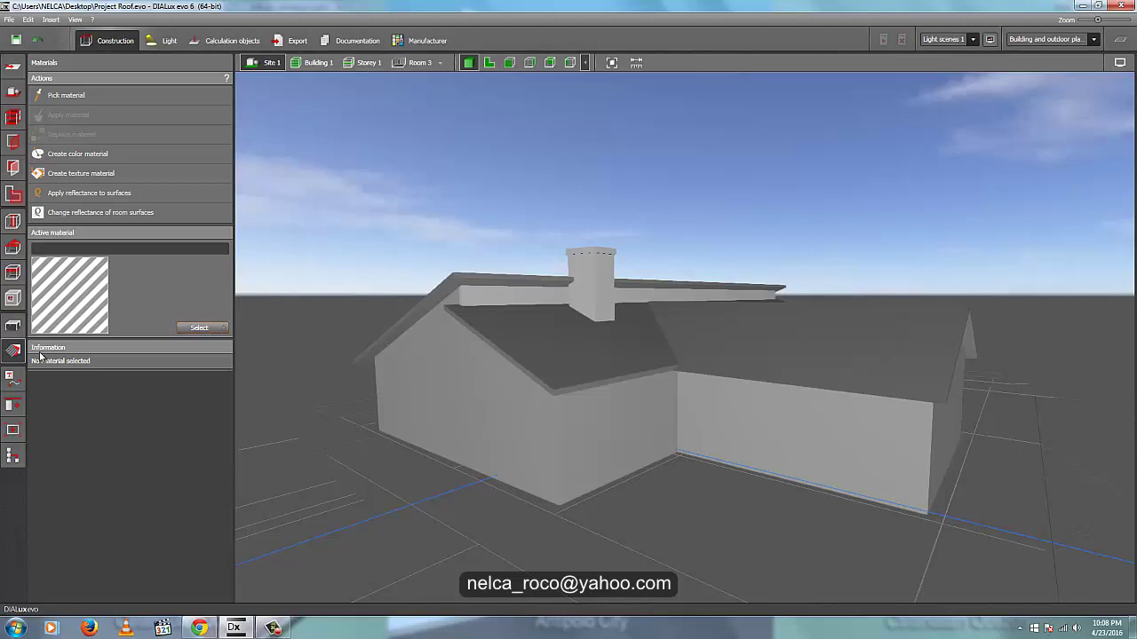
left_click(199, 328)
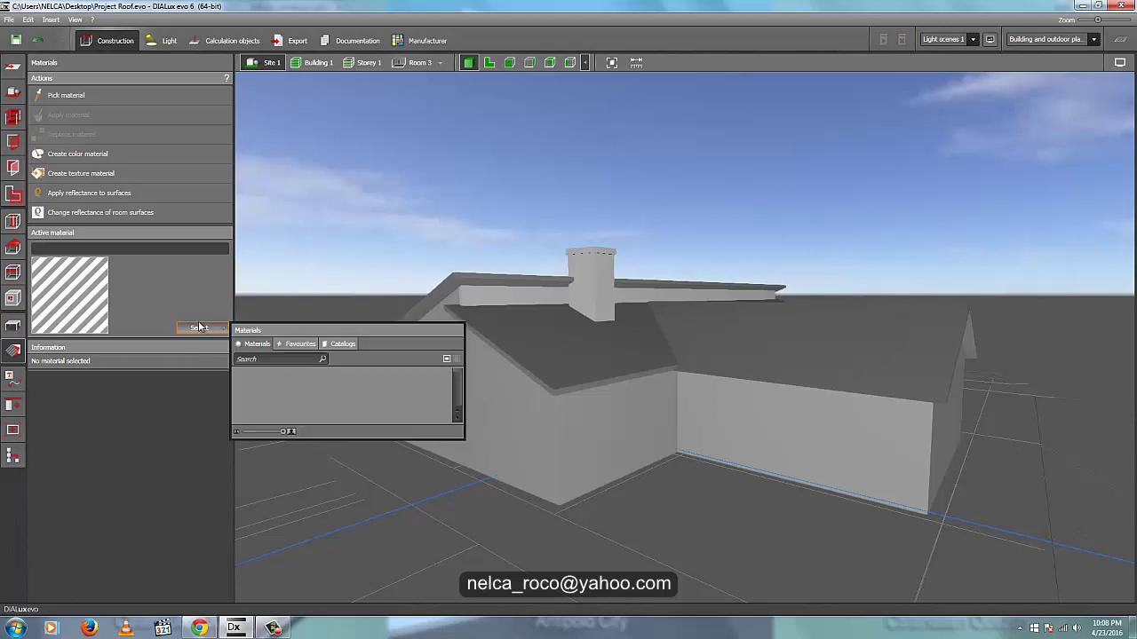
left_click(333, 345)
left_click(264, 394)
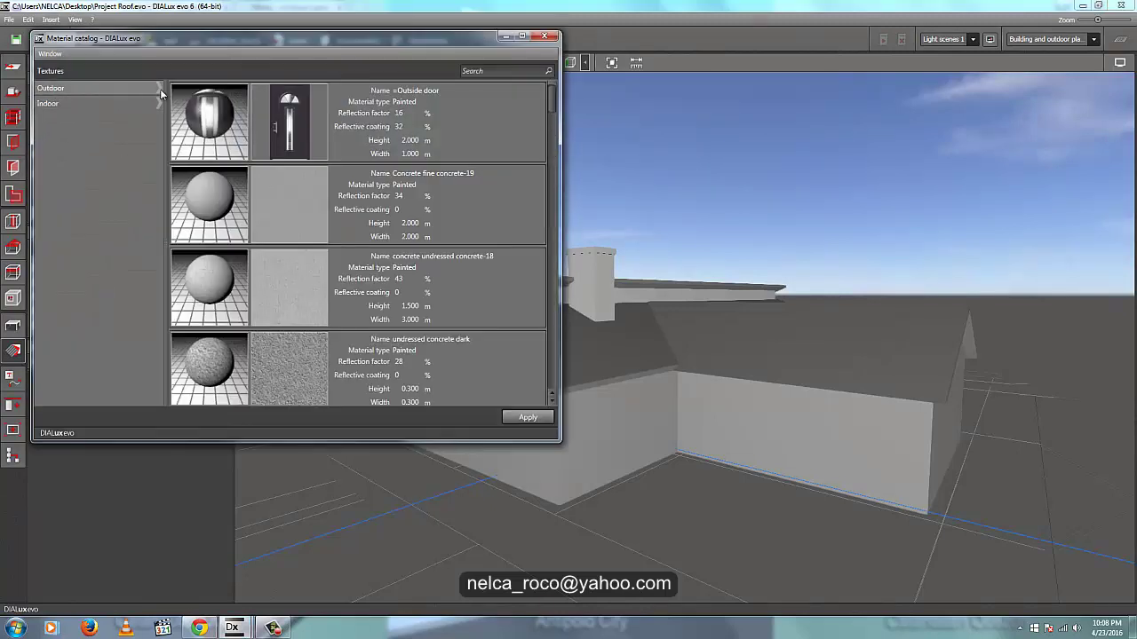
left_click(161, 92)
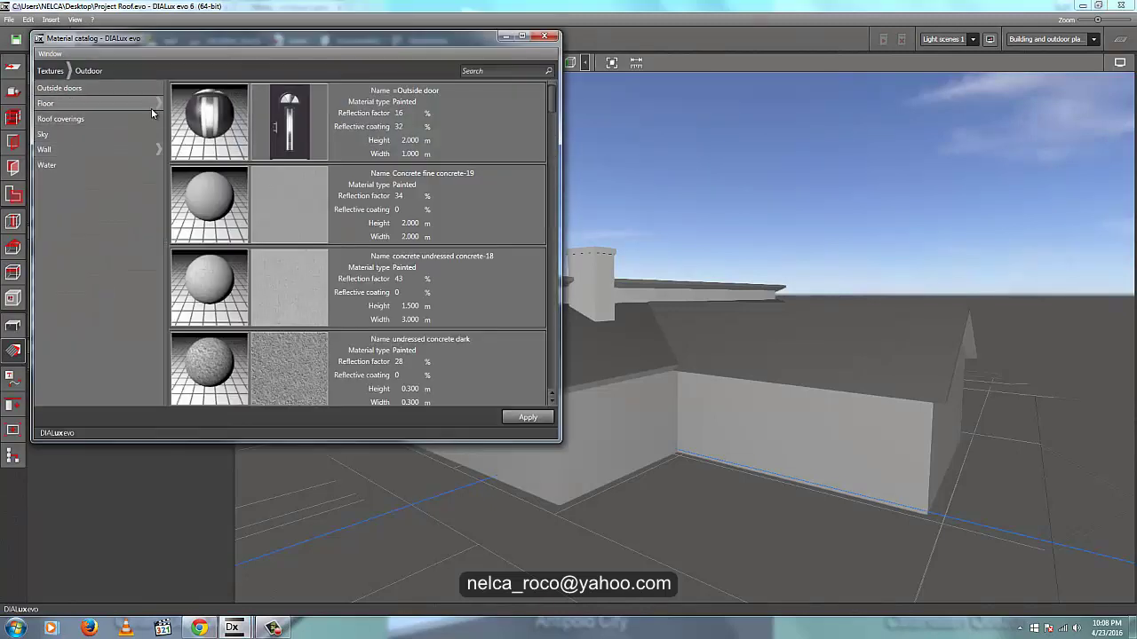
left_click(151, 118)
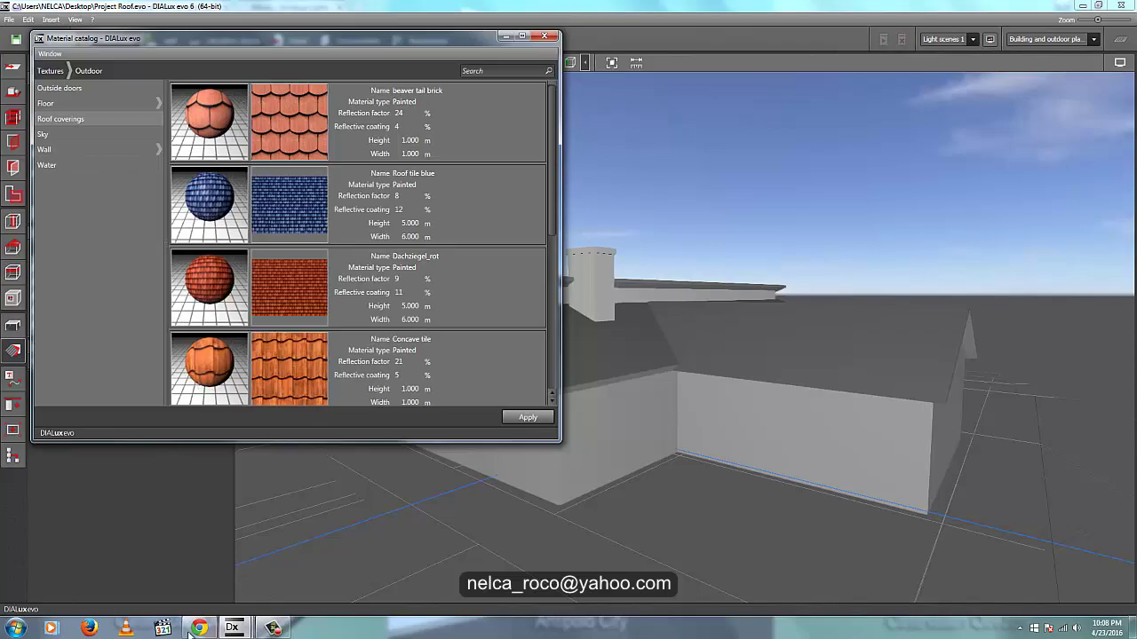
- Switch to Chrome to look at the roof reference photo in the e-mail, and return to the DIALux evo material catalog
left_click(197, 629)
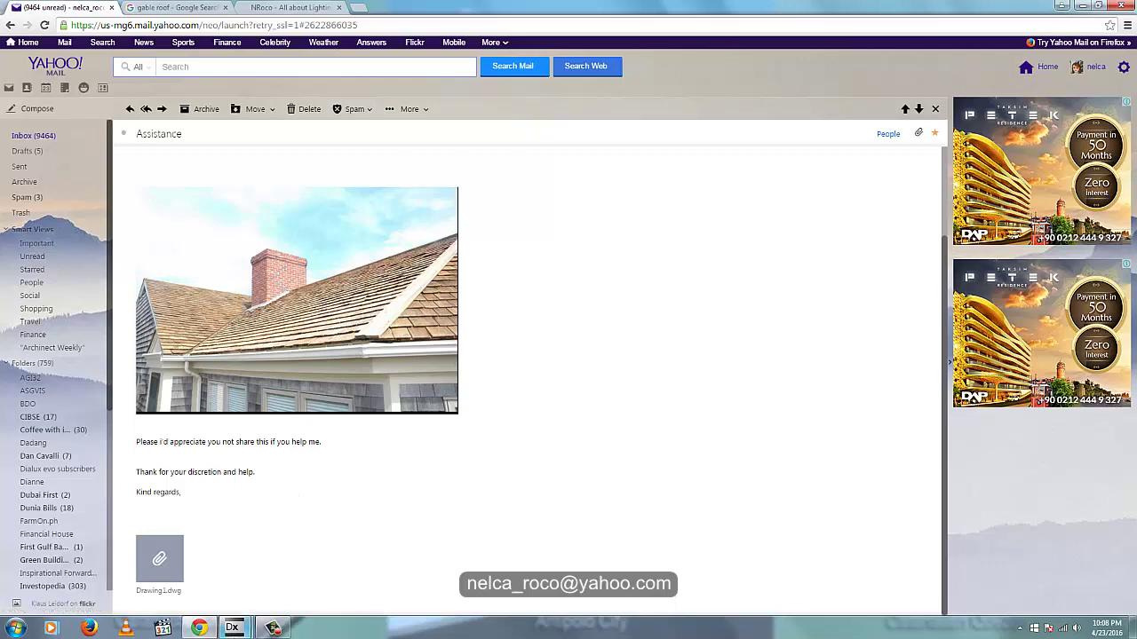
mouse_move(233, 628)
left_click(271, 582)
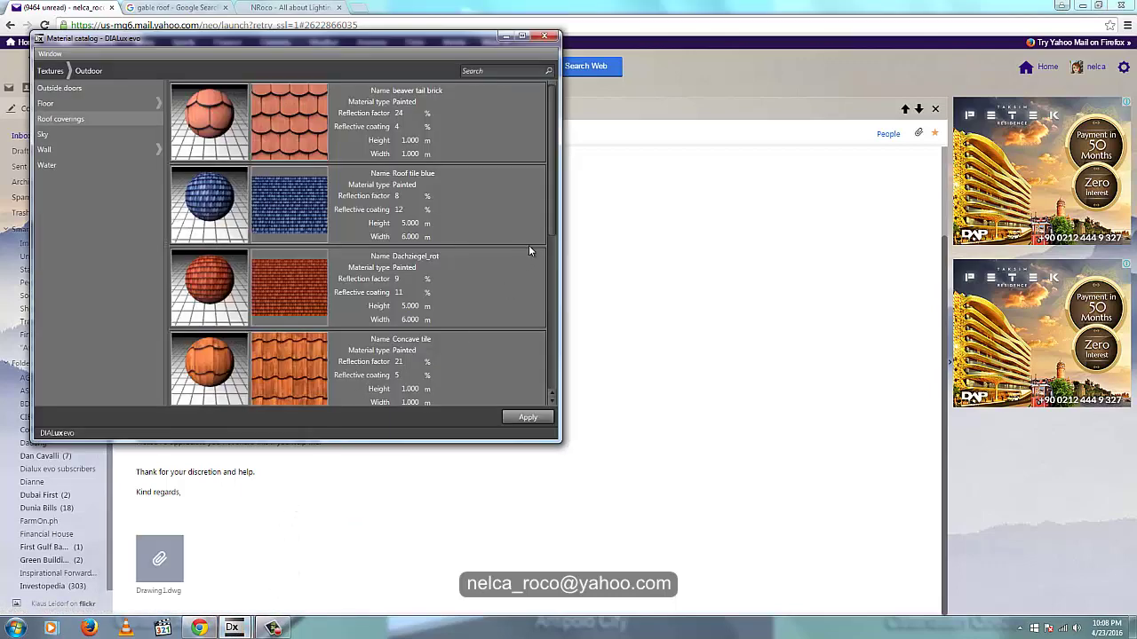
- Choose the Concave tile roof covering as the active material and return to the house model
left_click(268, 375)
left_click_drag(547, 210, 554, 142)
left_click(523, 417)
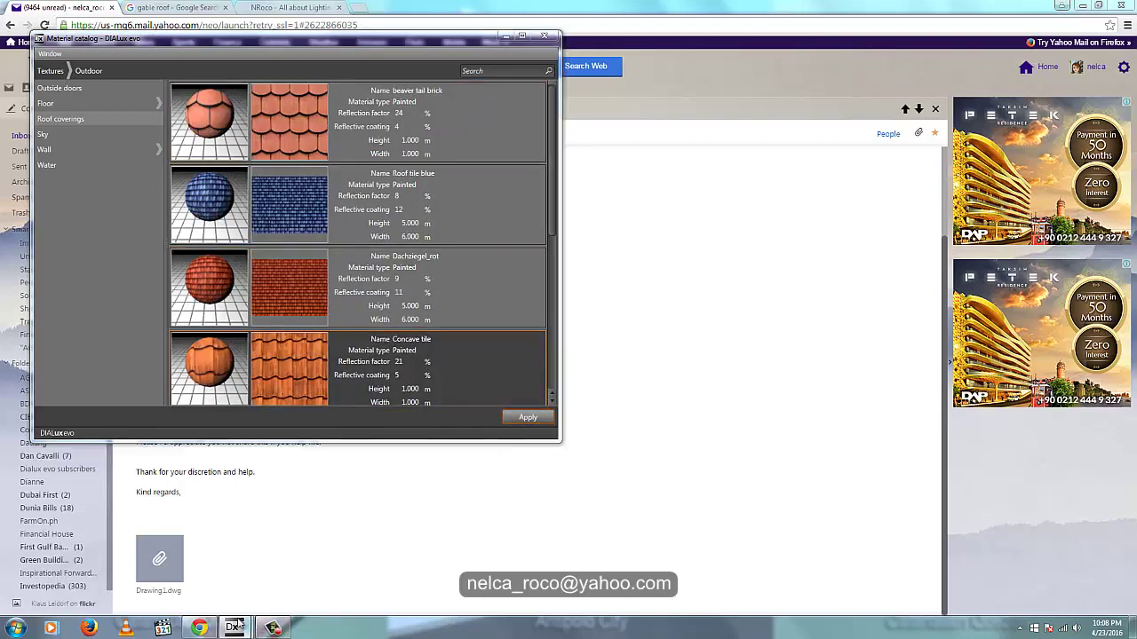
mouse_move(233, 627)
left_click(210, 578)
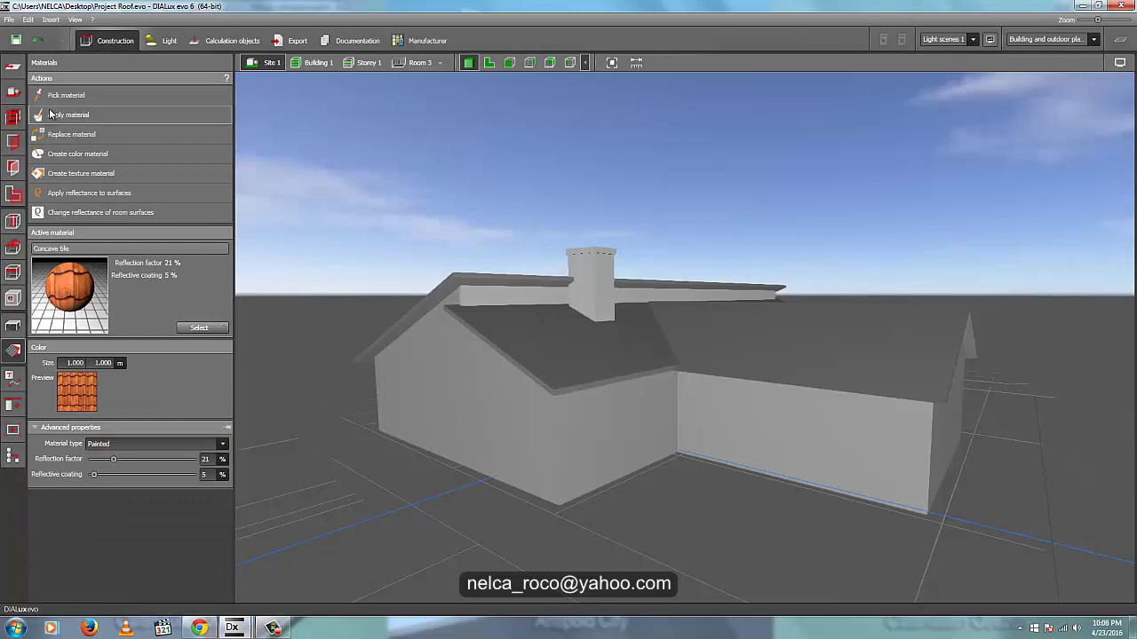
- Try the Concave tile material on the entire lower main roof including its edges, and undo it
left_click_drag(324, 290, 238, 286)
left_click(473, 362)
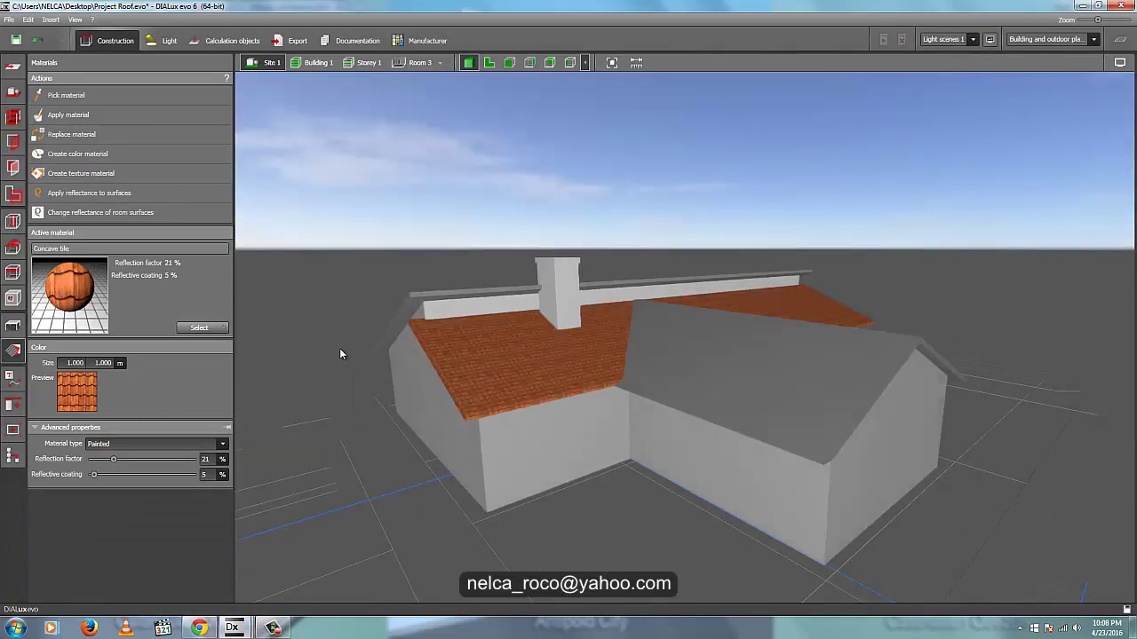
left_click_drag(340, 350, 449, 320)
right_click_drag(450, 316, 544, 347)
scroll(428, 375, "up", 5)
scroll(450, 383, "down", 5)
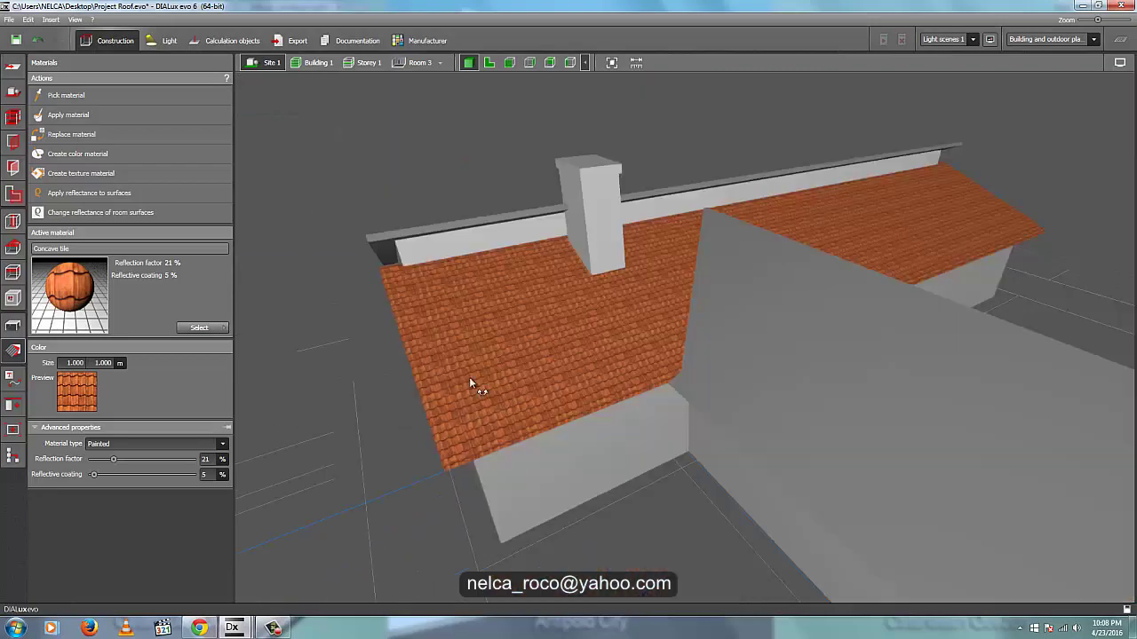
right_click_drag(471, 383, 490, 366)
right_click_drag(711, 353, 708, 353)
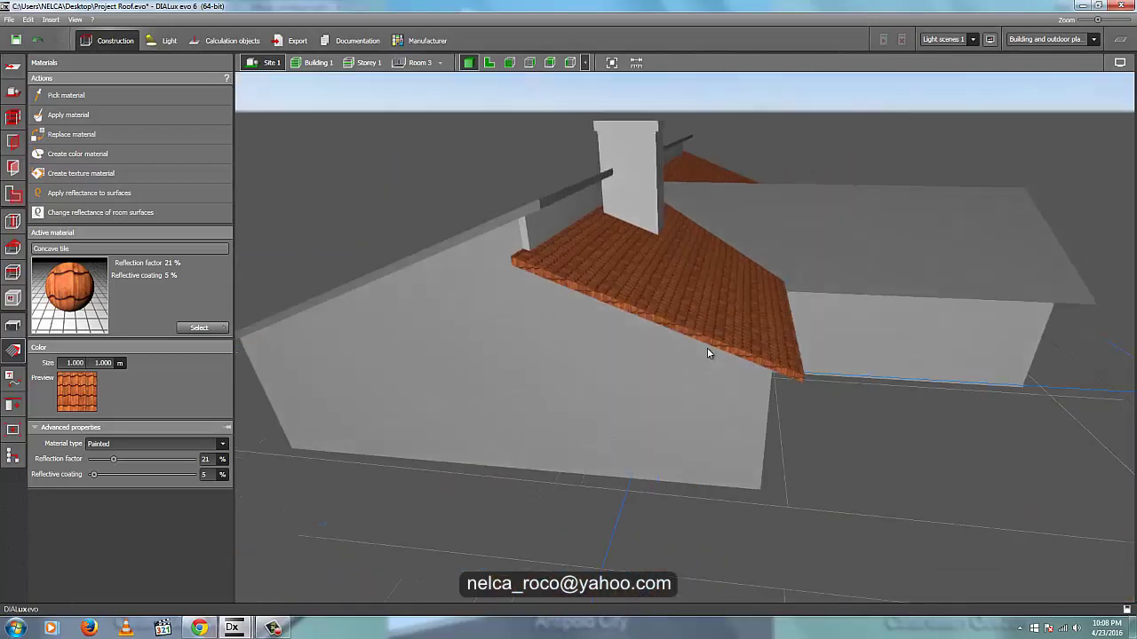
scroll(668, 336, "up", 4)
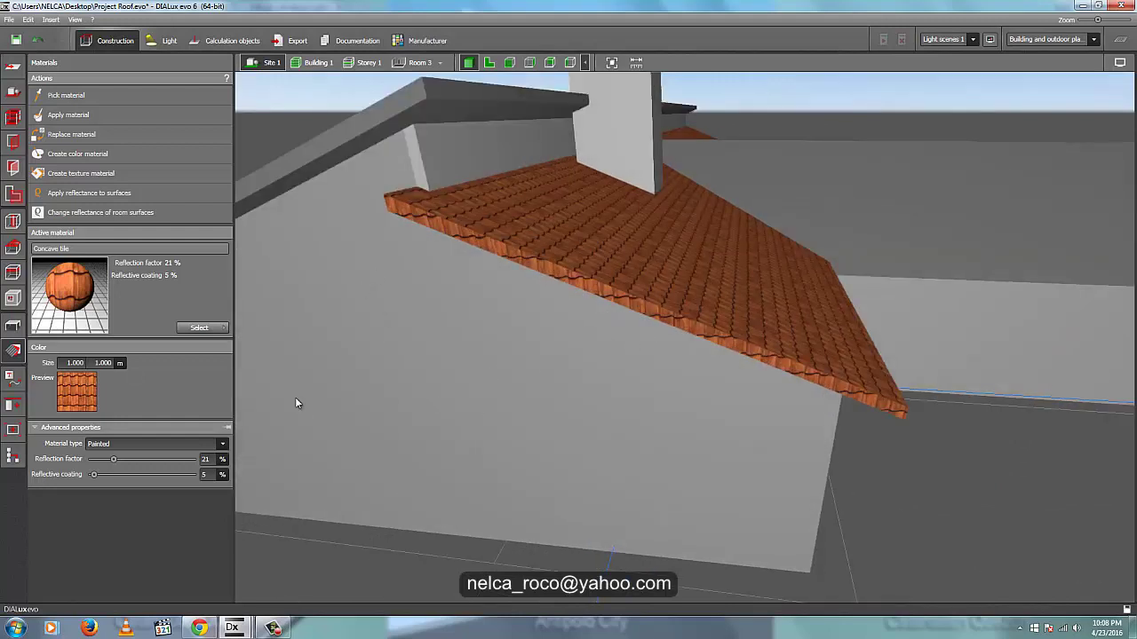
left_click_drag(308, 116, 278, 141)
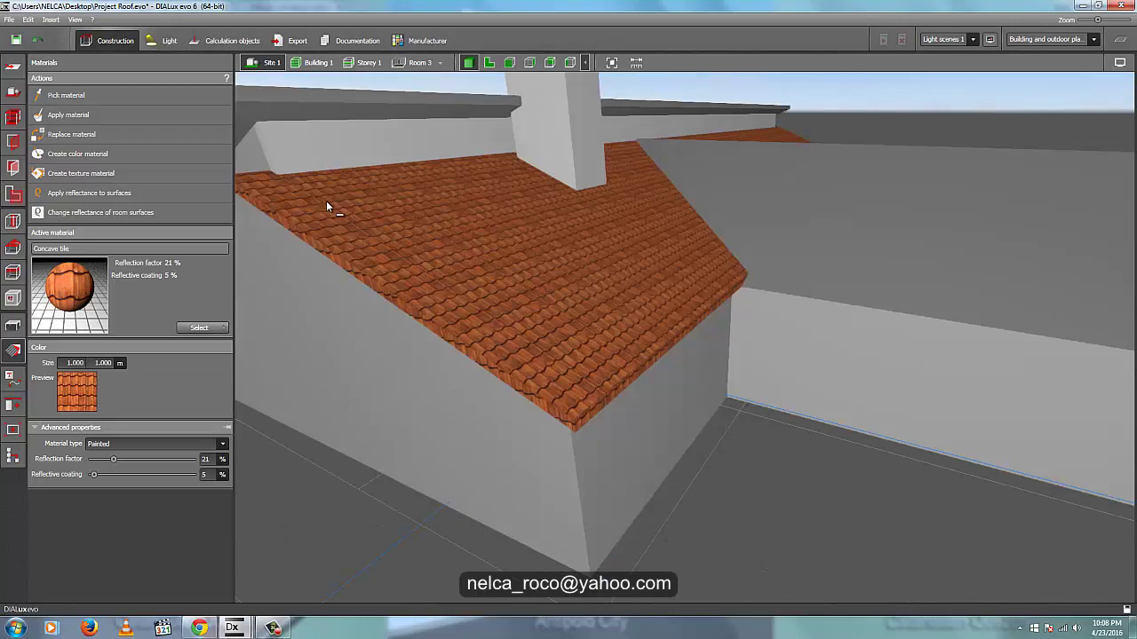
key("ctrl+z")
- Apply the Concave tile material to the top surfaces of the lower main roof and both slopes of the gabled wing
middle_click_drag(405, 184, 493, 252)
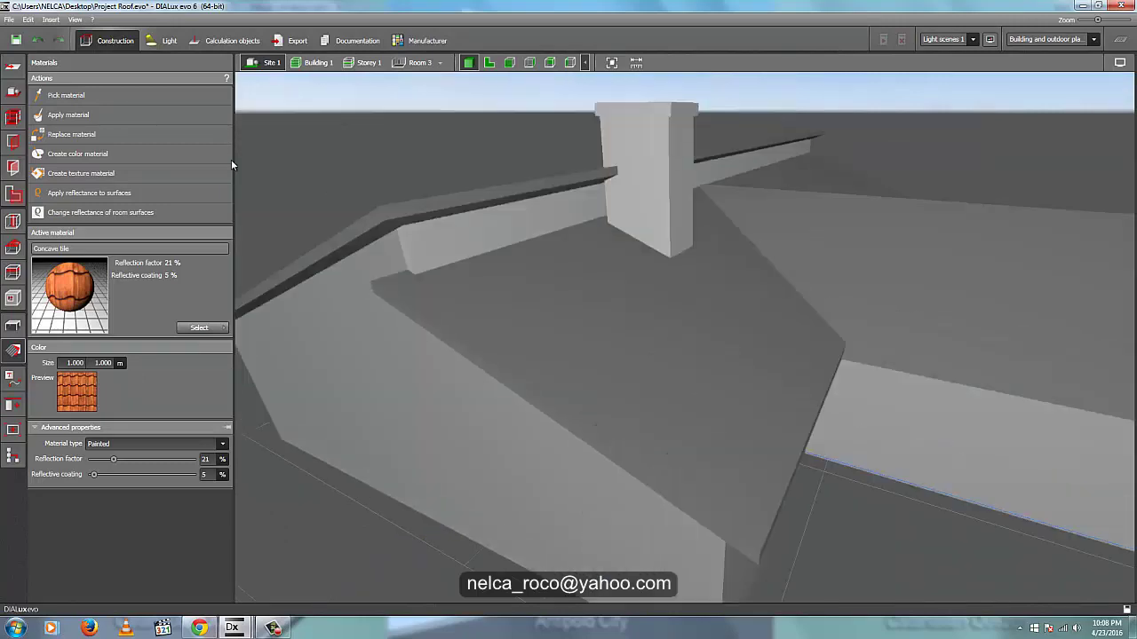
left_click(108, 117)
left_click(520, 303)
left_click_drag(908, 540, 653, 444)
scroll(855, 552, "down", 3)
scroll(769, 499, "down", 3)
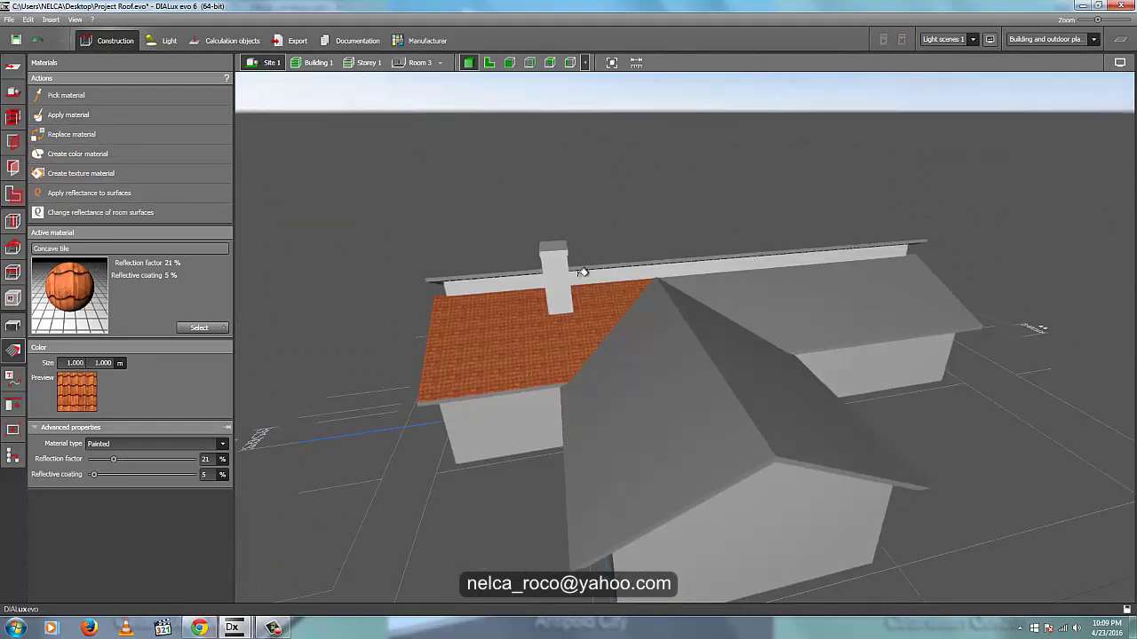
left_click(826, 295)
left_click(736, 373)
left_click(670, 371)
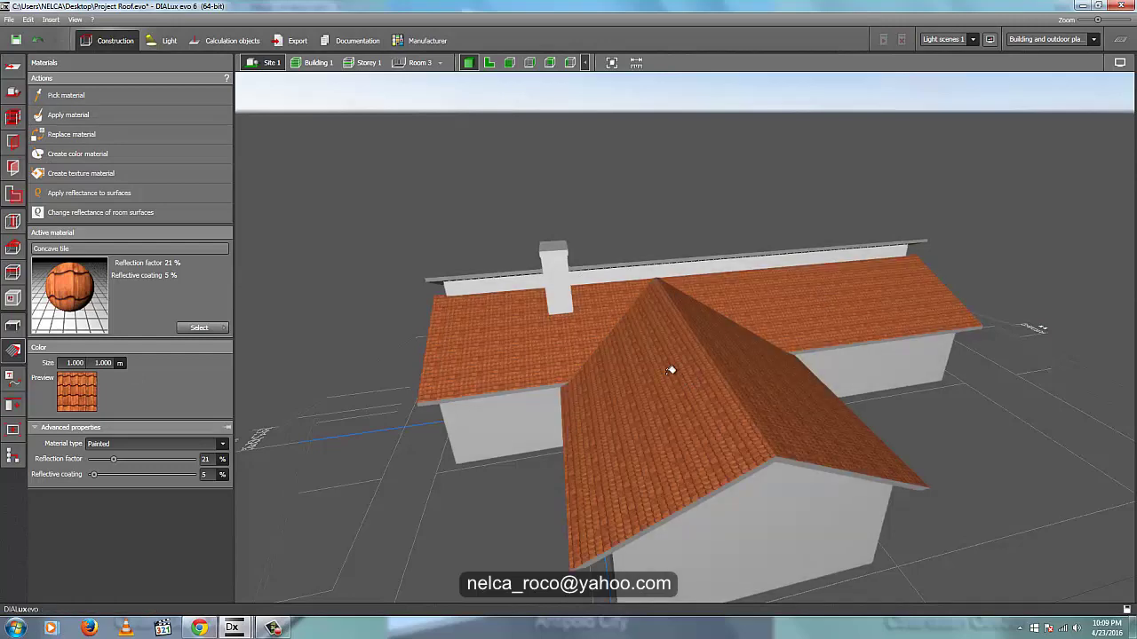
- Apply the Concave tile material to the top surface of the large roof slope on the opposite side of the house
right_click_drag(451, 265, 534, 285)
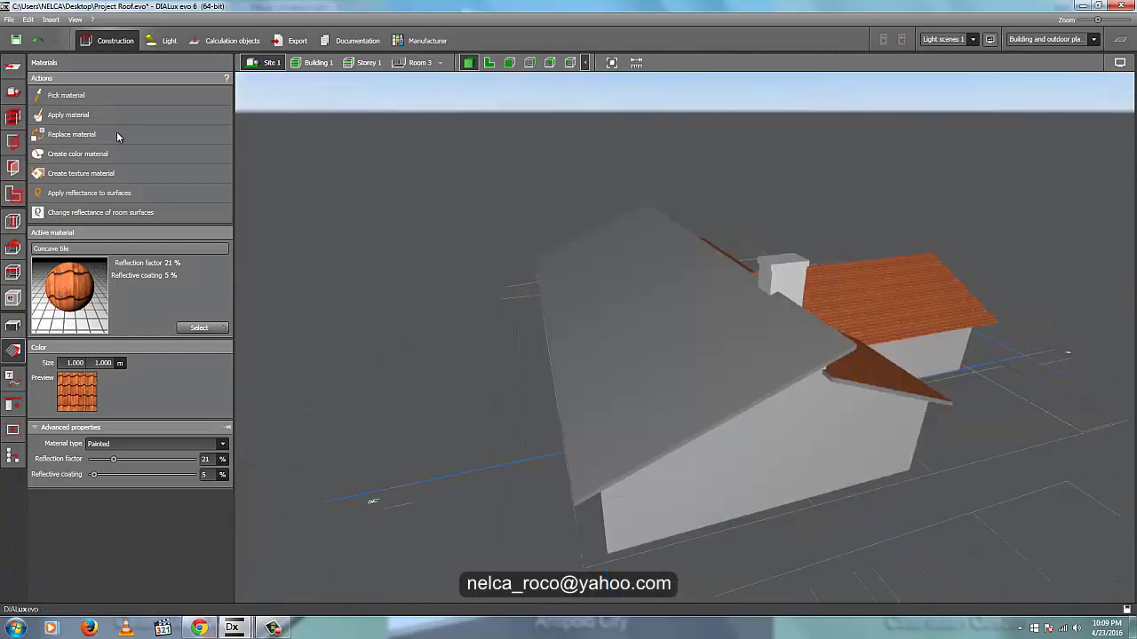
left_click(95, 116)
left_click(598, 314)
right_click_drag(589, 323, 483, 351)
scroll(464, 330, "up", 3)
scroll(463, 330, "down", 5)
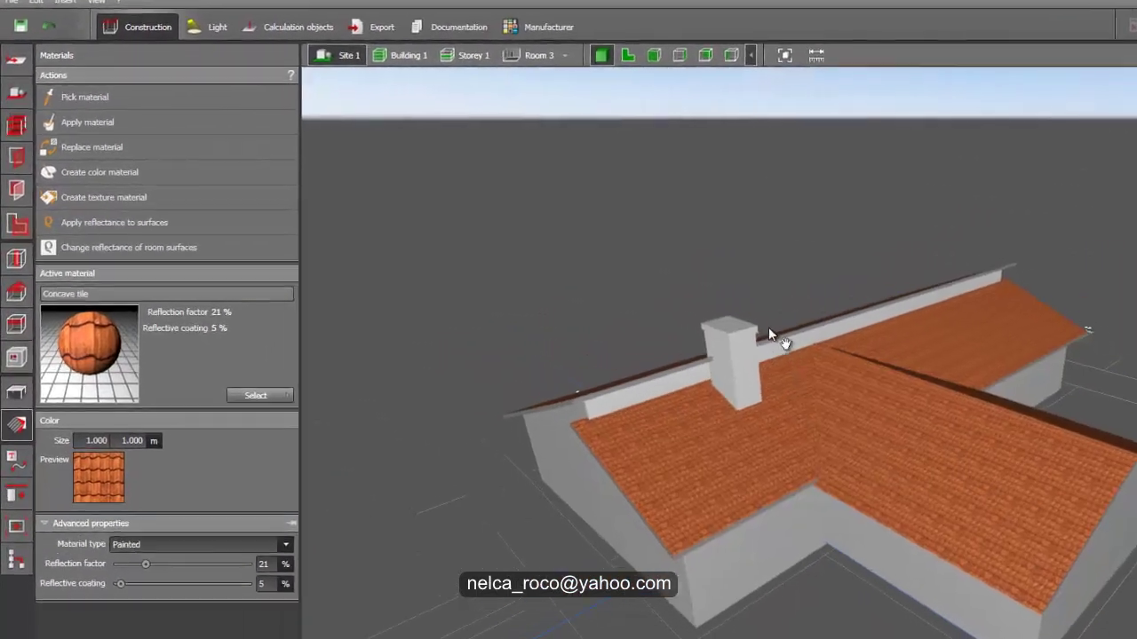
- Open the DIALux material catalog and list the outdoor wall brick textures
right_click_drag(588, 273, 609, 294)
right_click_drag(913, 396, 955, 421)
left_click(300, 447)
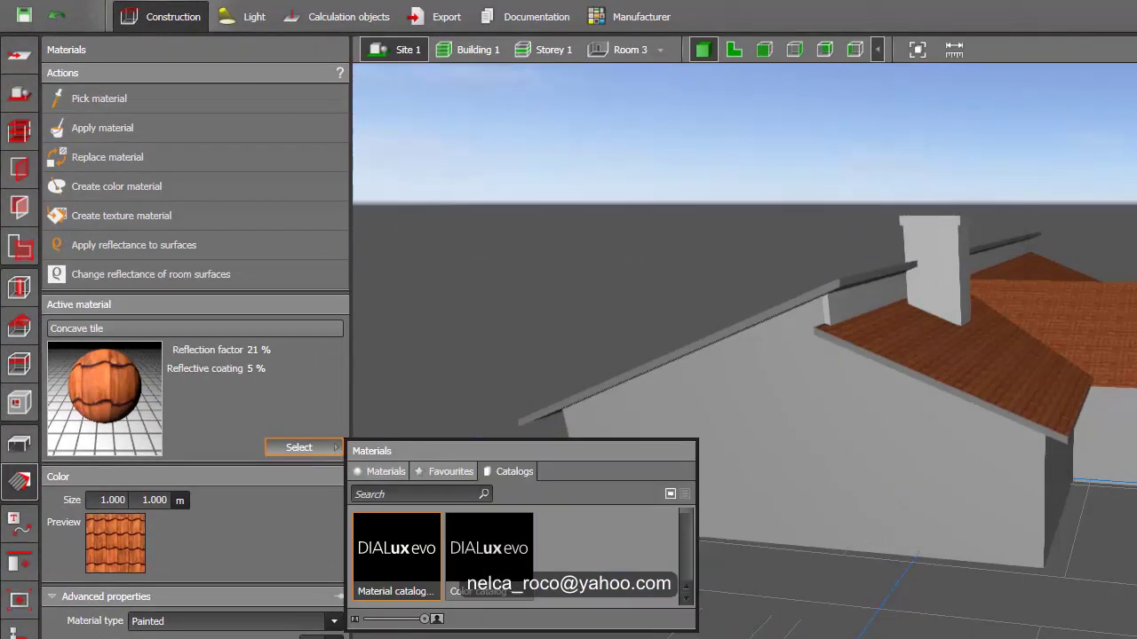
left_click(482, 542)
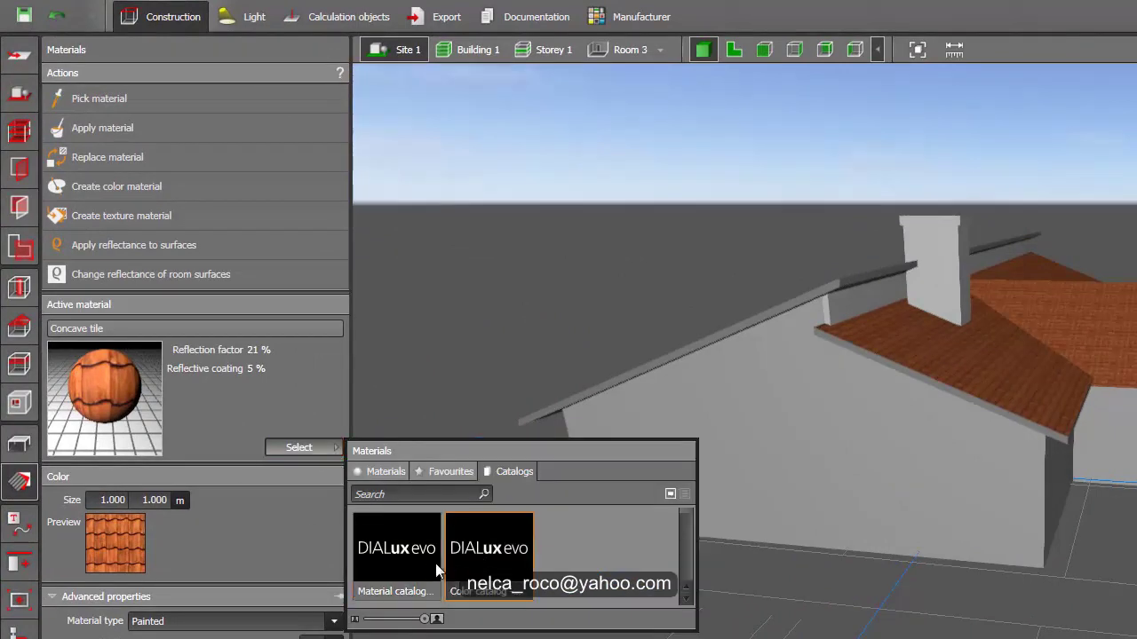
double_click(412, 553)
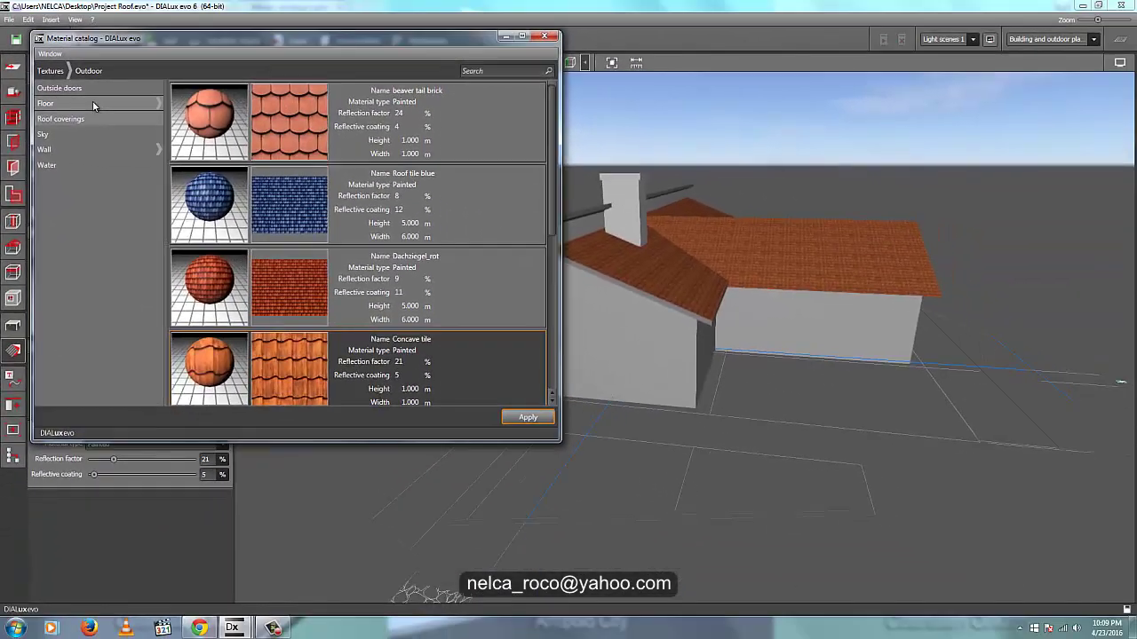
left_click(159, 150)
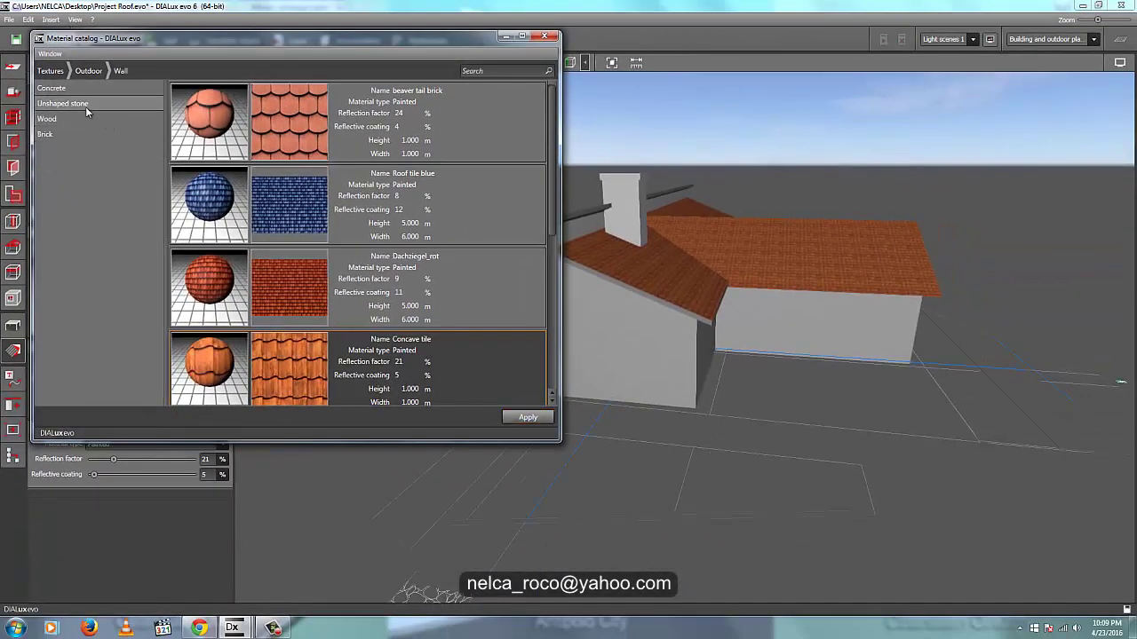
left_click(78, 134)
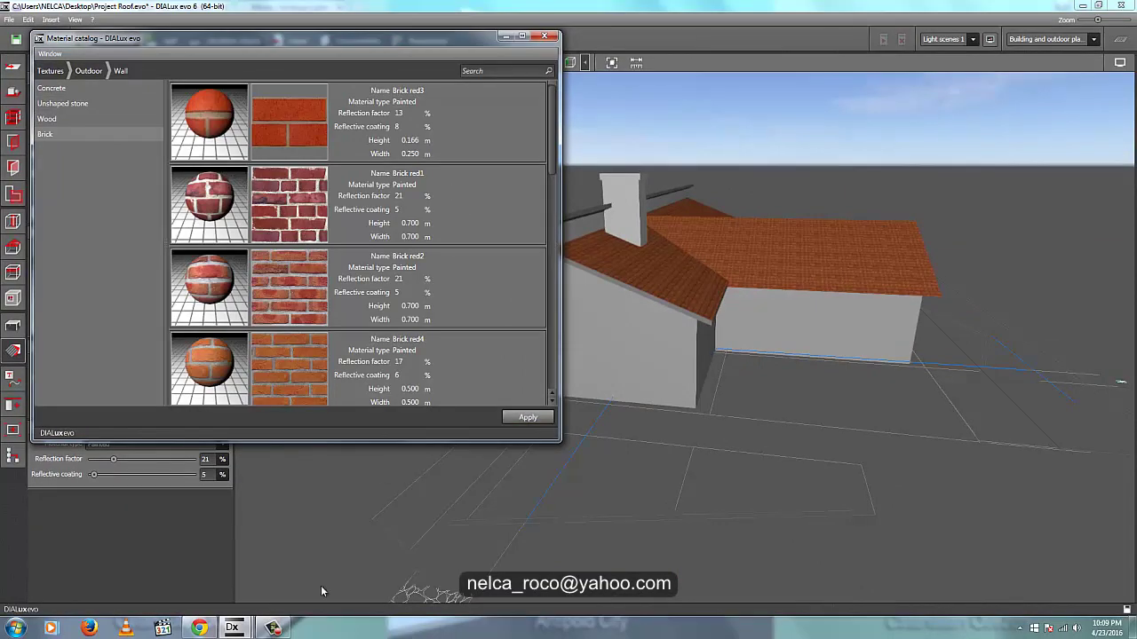
- Compare the brick textures in the catalog with the chimney in the reference photo
left_click(199, 628)
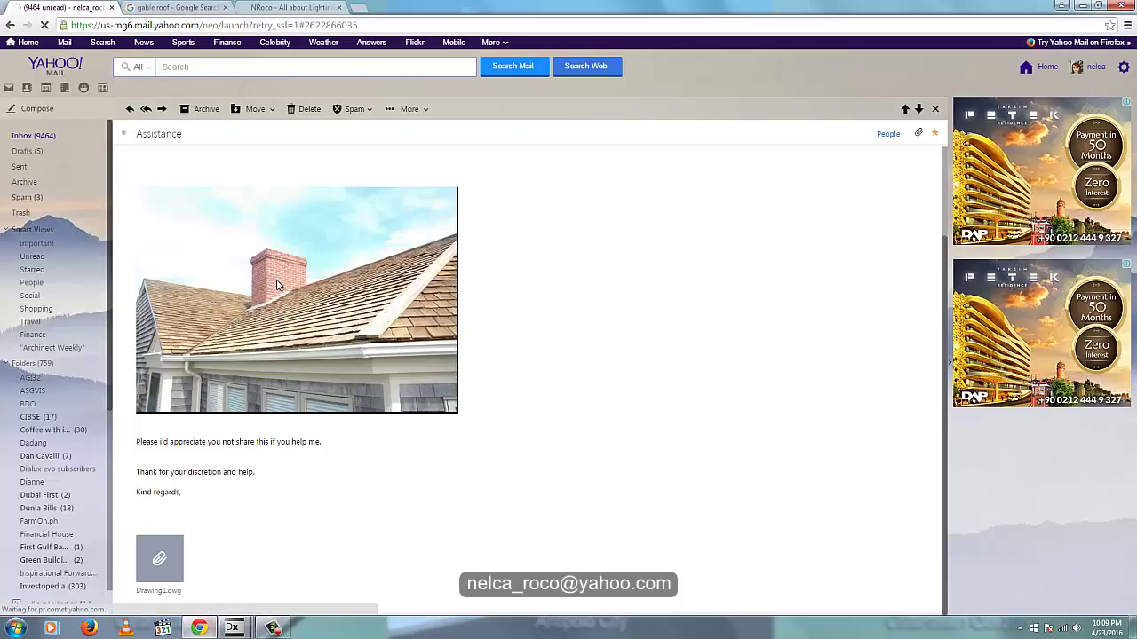
left_click(242, 627)
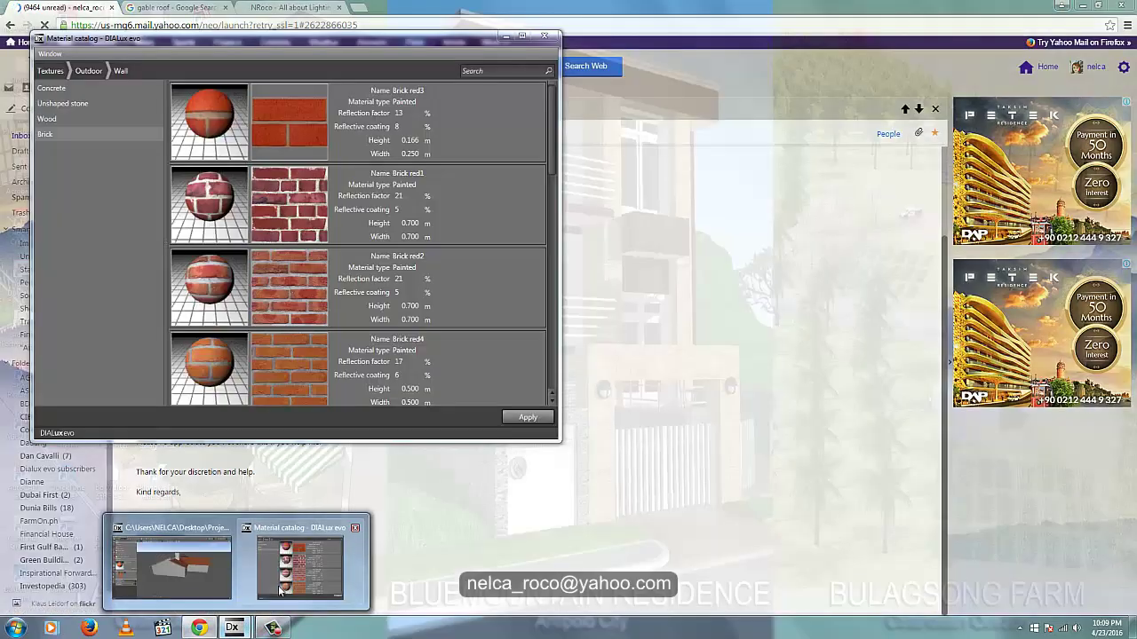
left_click(313, 564)
left_click(491, 233)
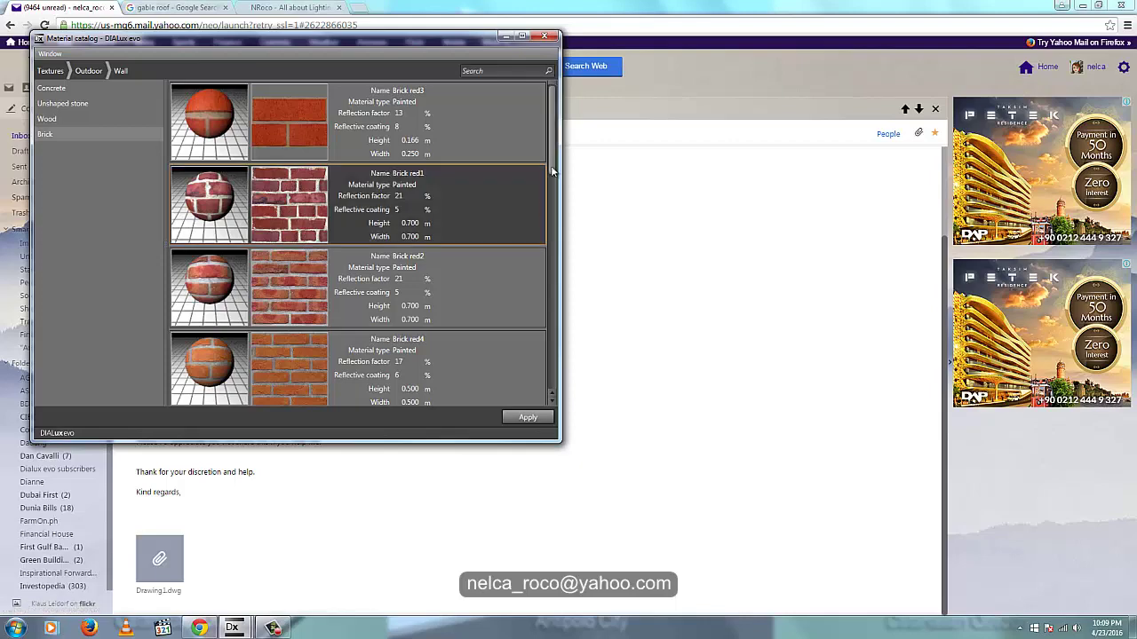
scroll(556, 216, "down", 1)
scroll(547, 280, "down", 4)
scroll(546, 314, "up", 5)
- Recheck the chimney in the reference photo, set Brick red1 as the active material for the chimney, and return to the house model
left_click(199, 628)
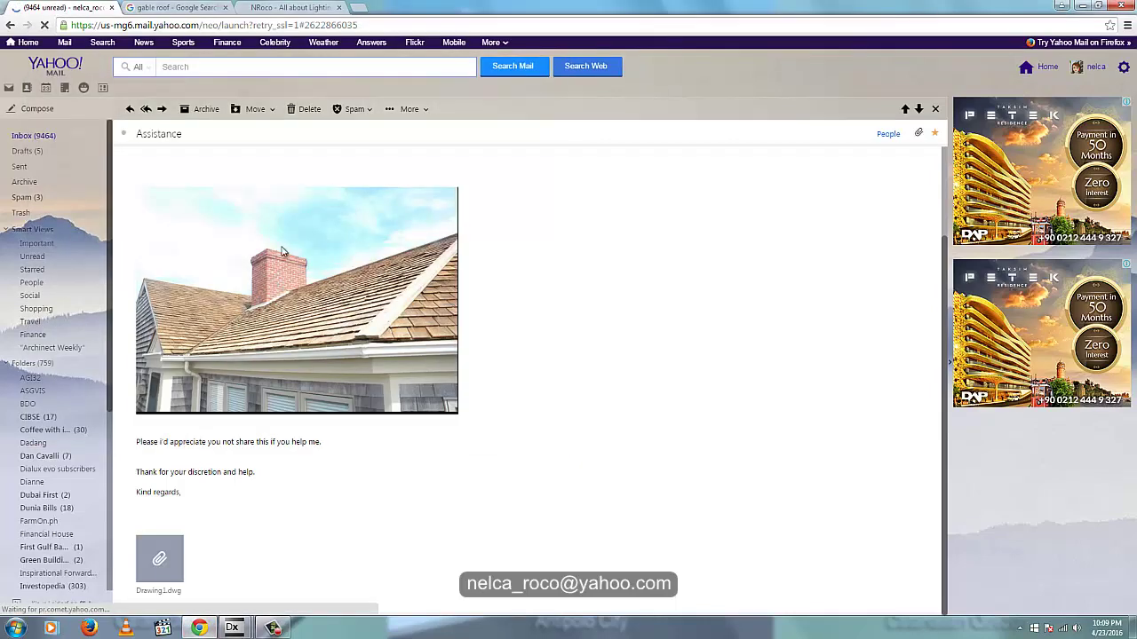
mouse_move(242, 633)
left_click(311, 560)
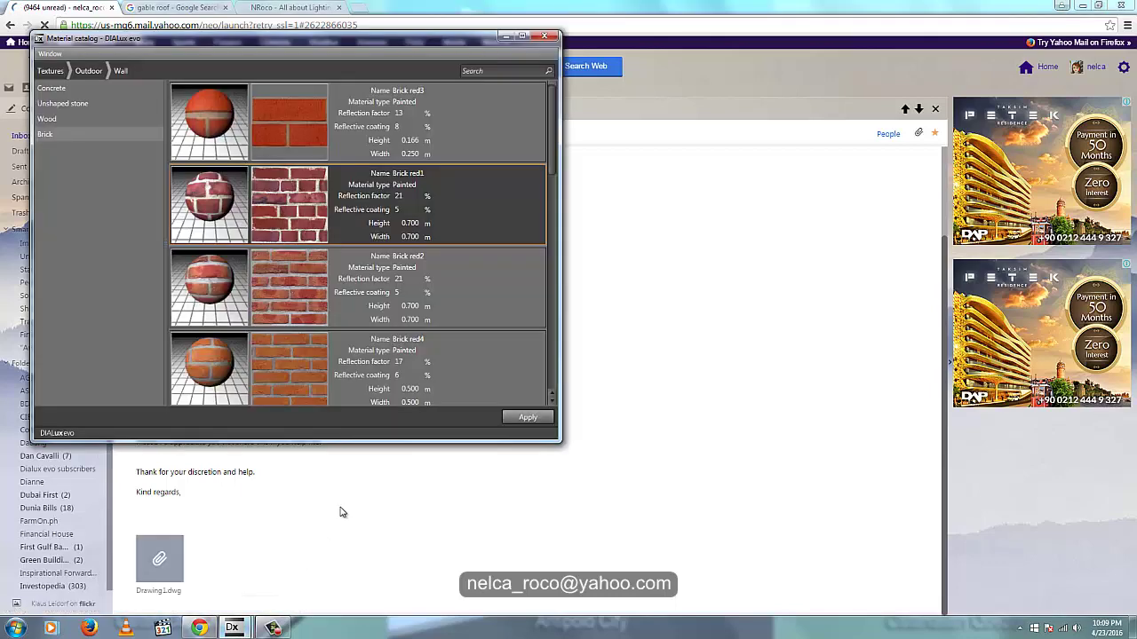
left_click(295, 284)
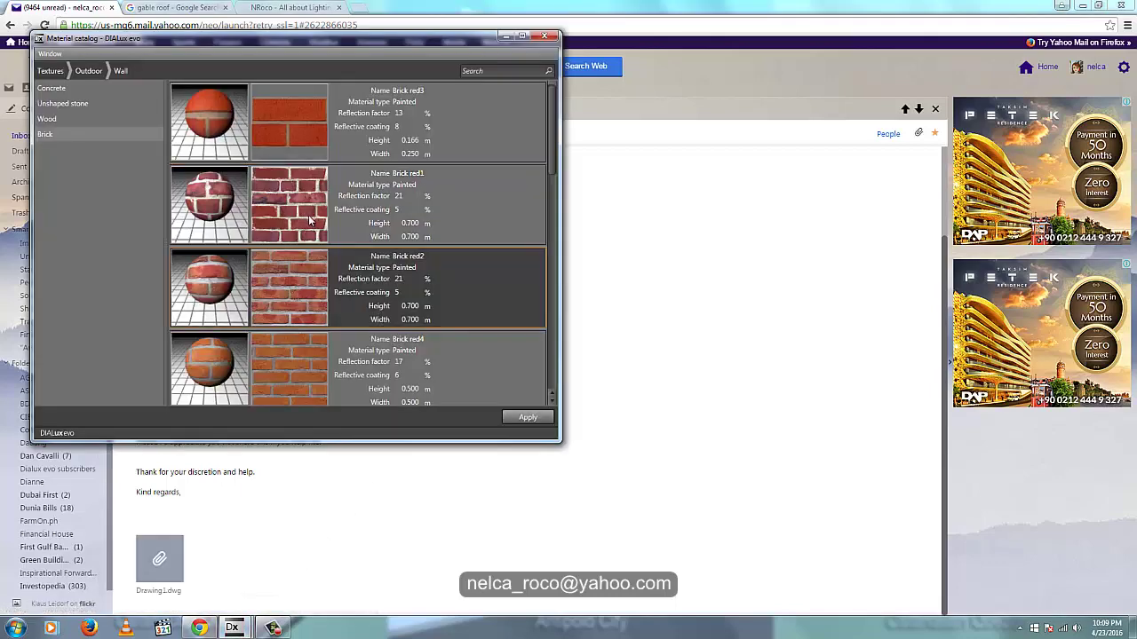
left_click(308, 215)
left_click(523, 418)
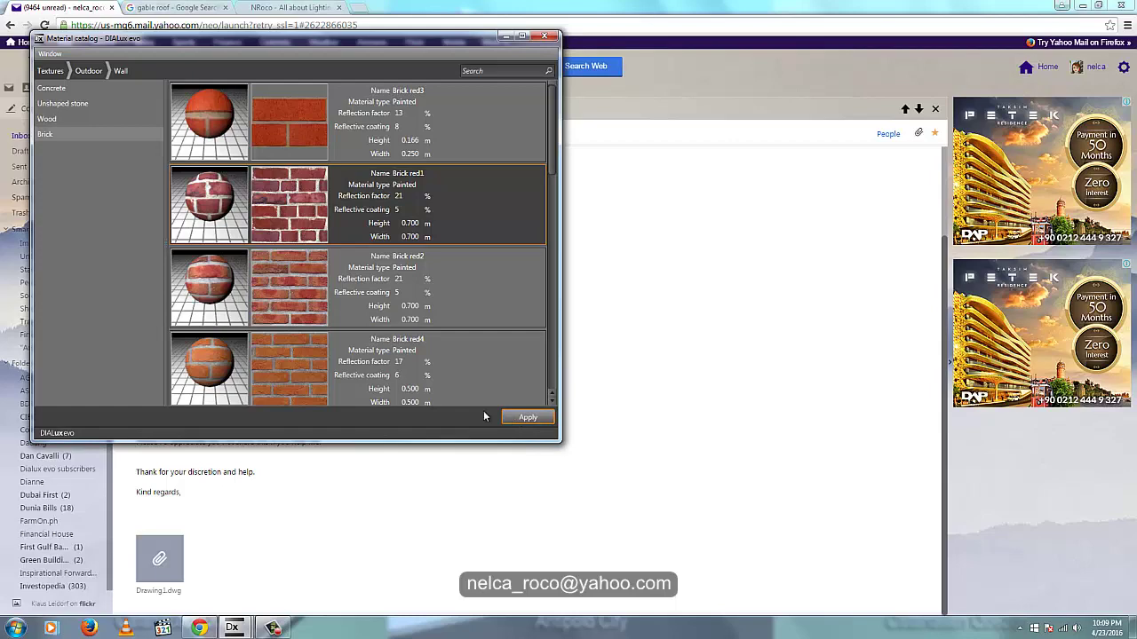
mouse_move(232, 628)
left_click(210, 575)
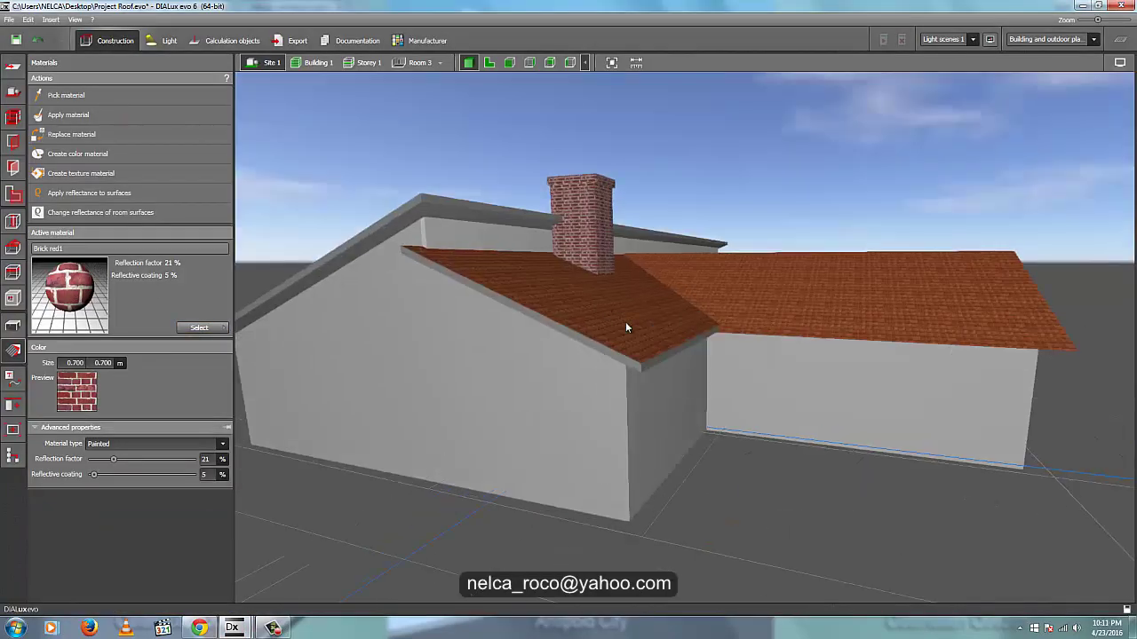
- Inspect the tiled roofs and brick chimney from several sides and compare them with the reference photo
scroll(626, 322, "up", 2)
right_click_drag(625, 321, 597, 327)
scroll(597, 326, "down", 3)
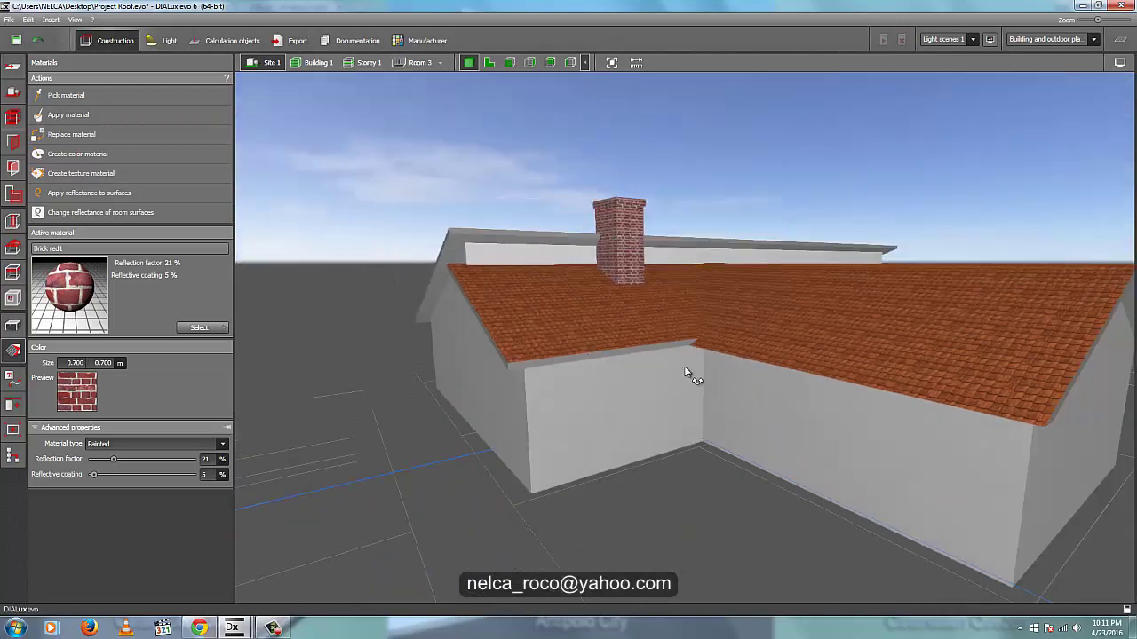
left_click_drag(685, 373, 702, 447)
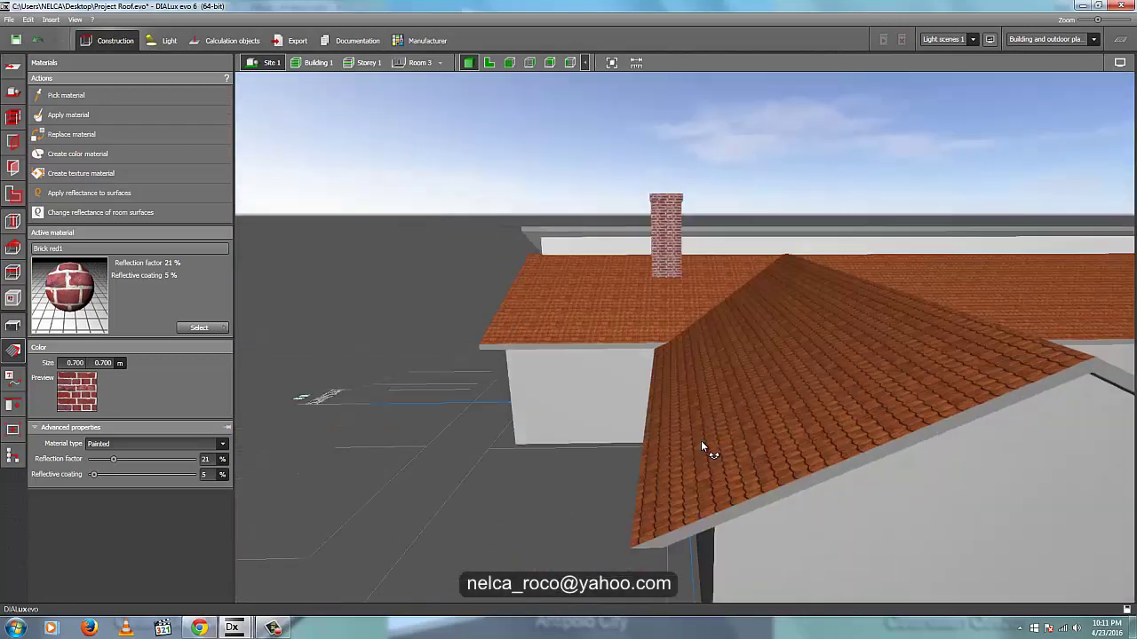
right_click_drag(702, 447, 697, 442)
left_click(201, 629)
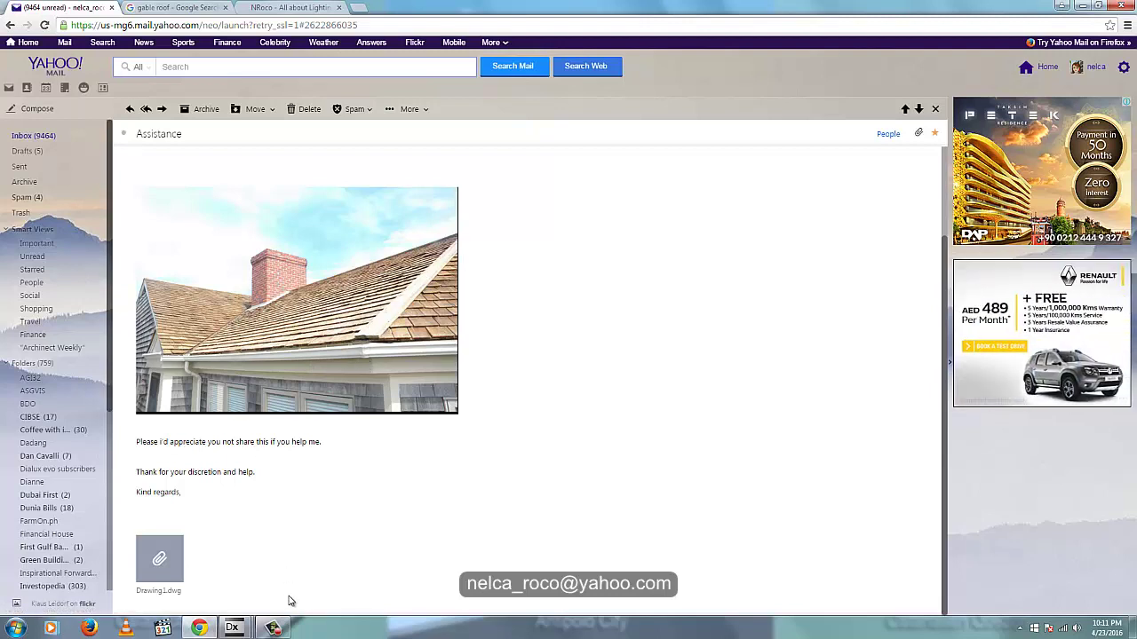
mouse_move(236, 628)
left_click(173, 560)
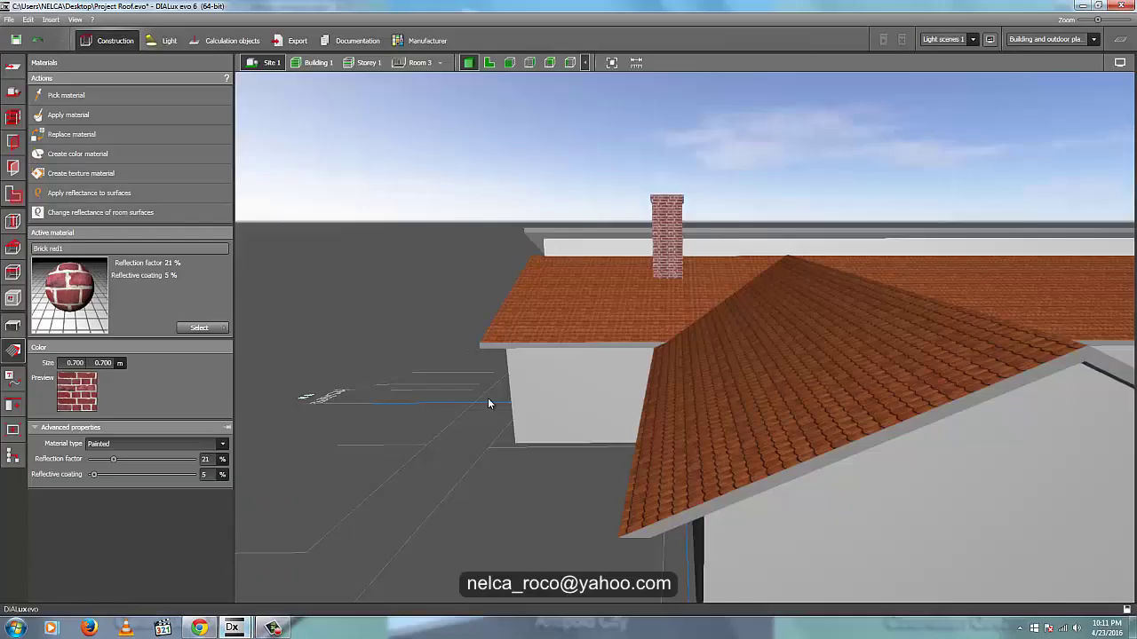
right_click_drag(507, 437, 488, 419)
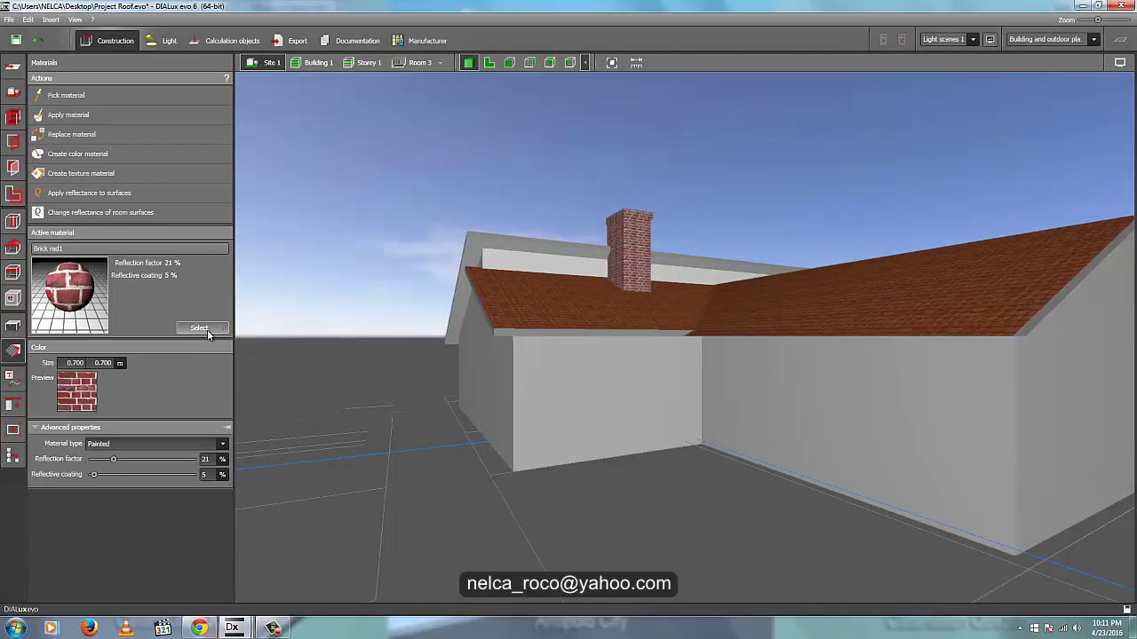
- Open the color catalog for choosing a new material and list the 9xxx Black/White colors
left_click(207, 330)
left_click(305, 344)
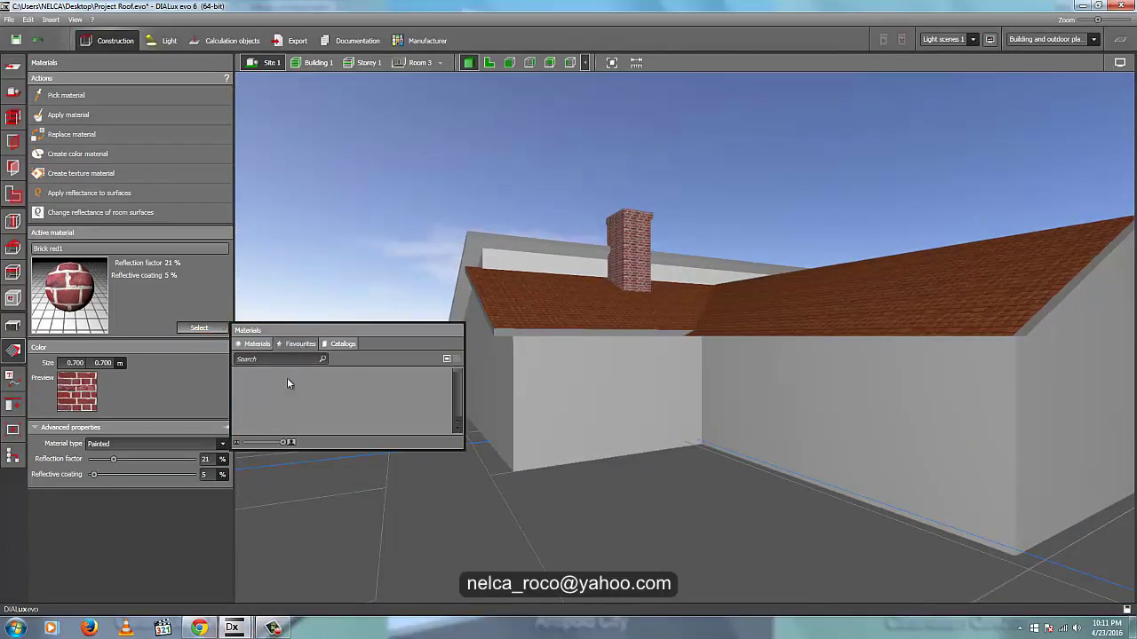
left_click(257, 344)
left_click(343, 345)
left_click(326, 405)
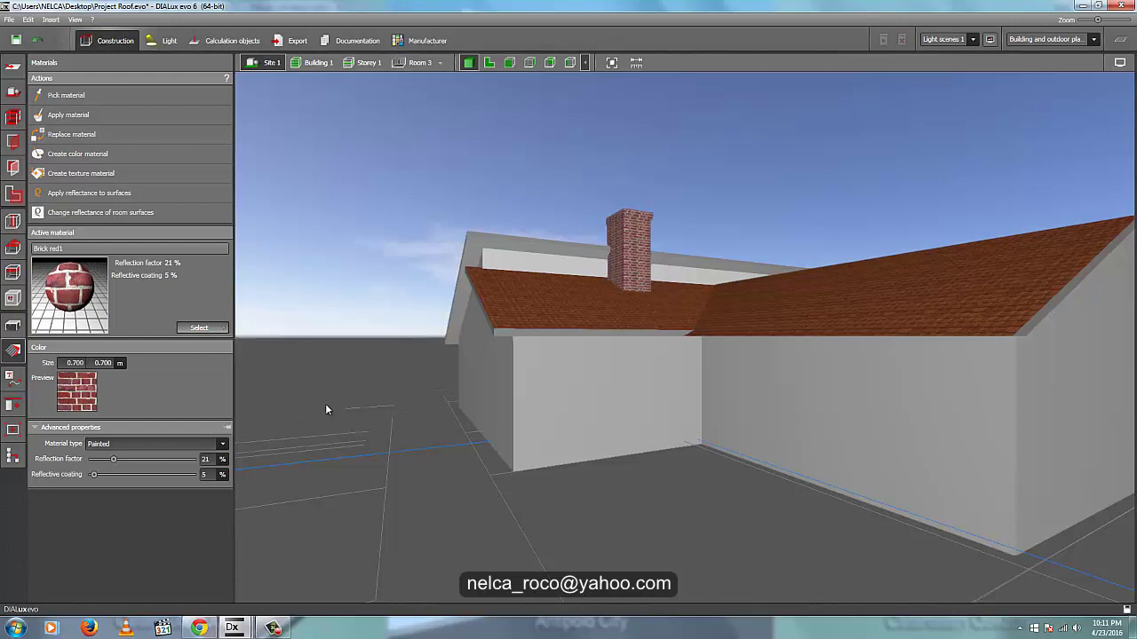
left_click(109, 242)
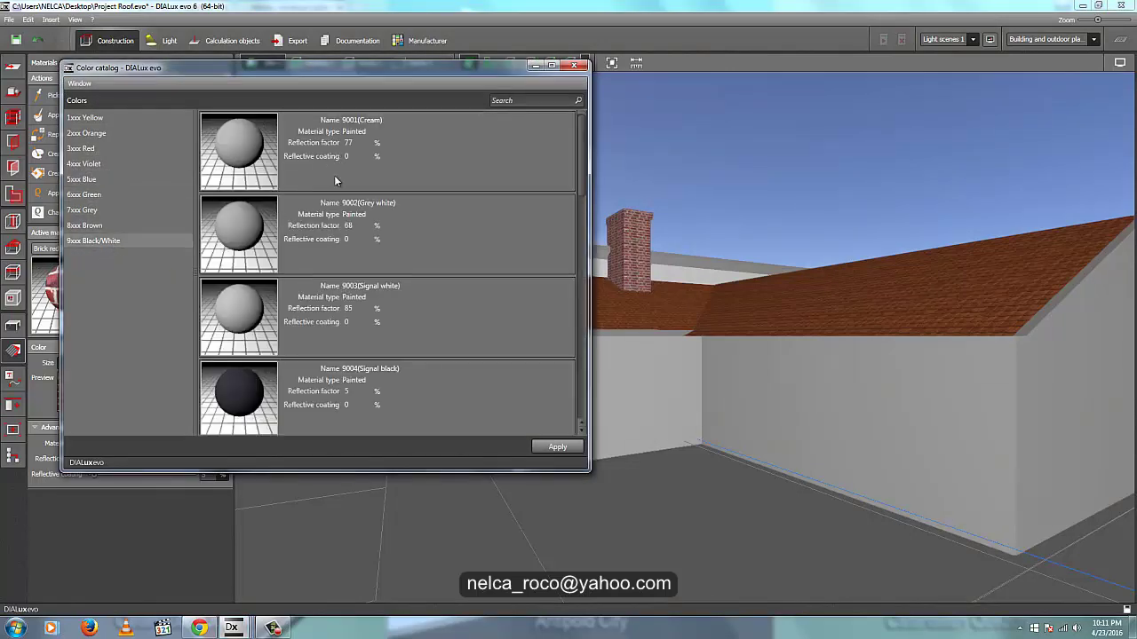
- Set 9010(Pure white) as the active material and close the color catalog
left_click_drag(582, 178, 586, 236)
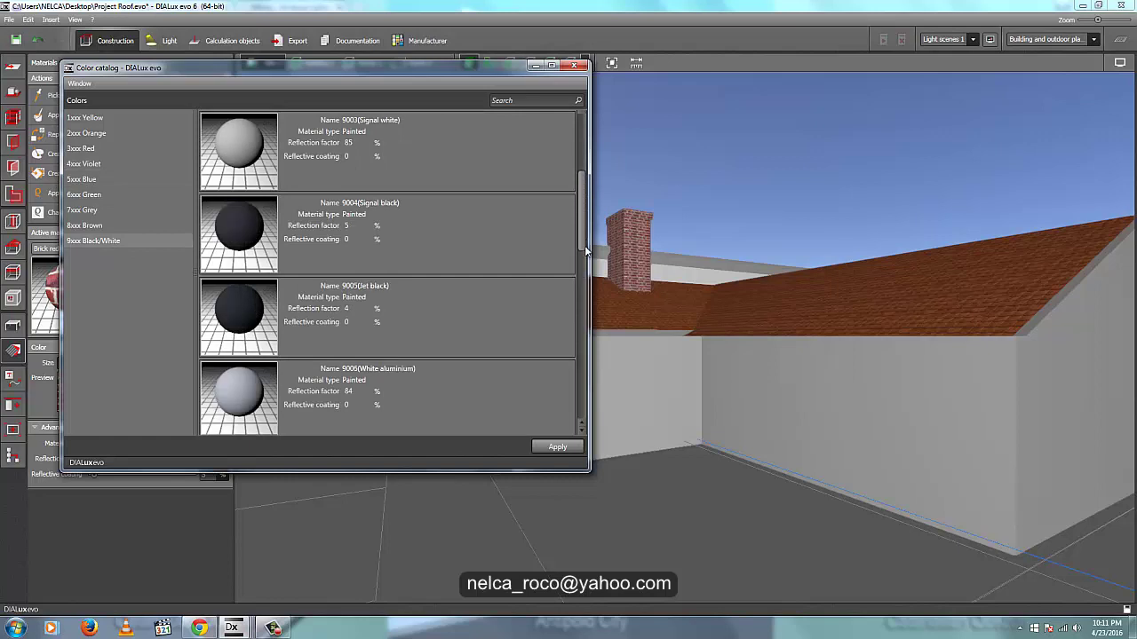
left_click(263, 166)
left_click(555, 444)
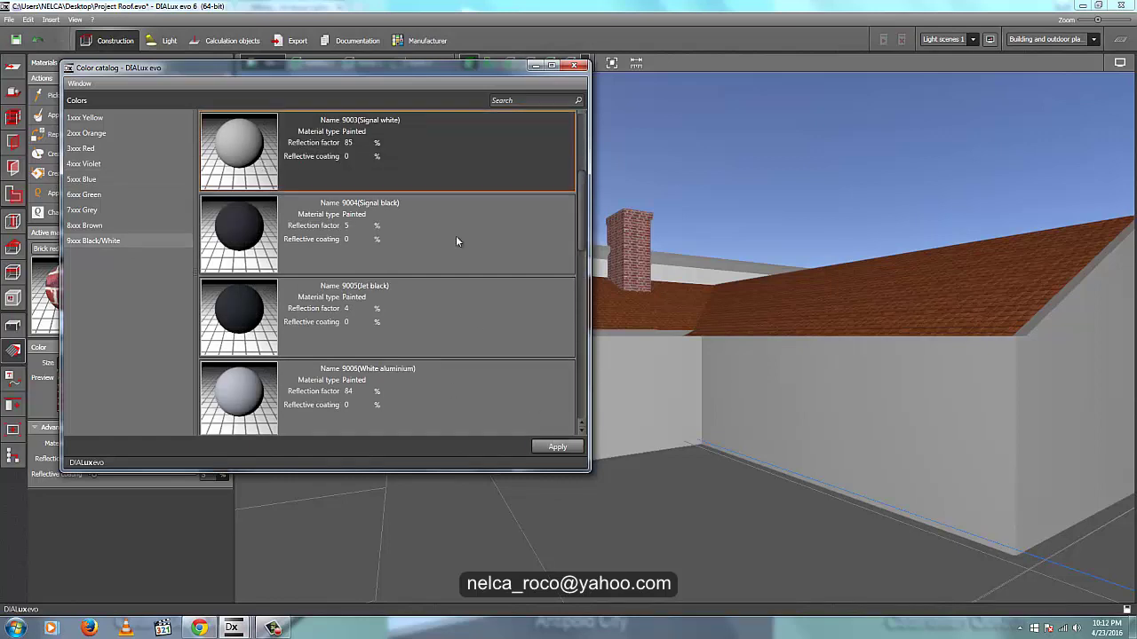
left_click_drag(578, 201, 584, 247)
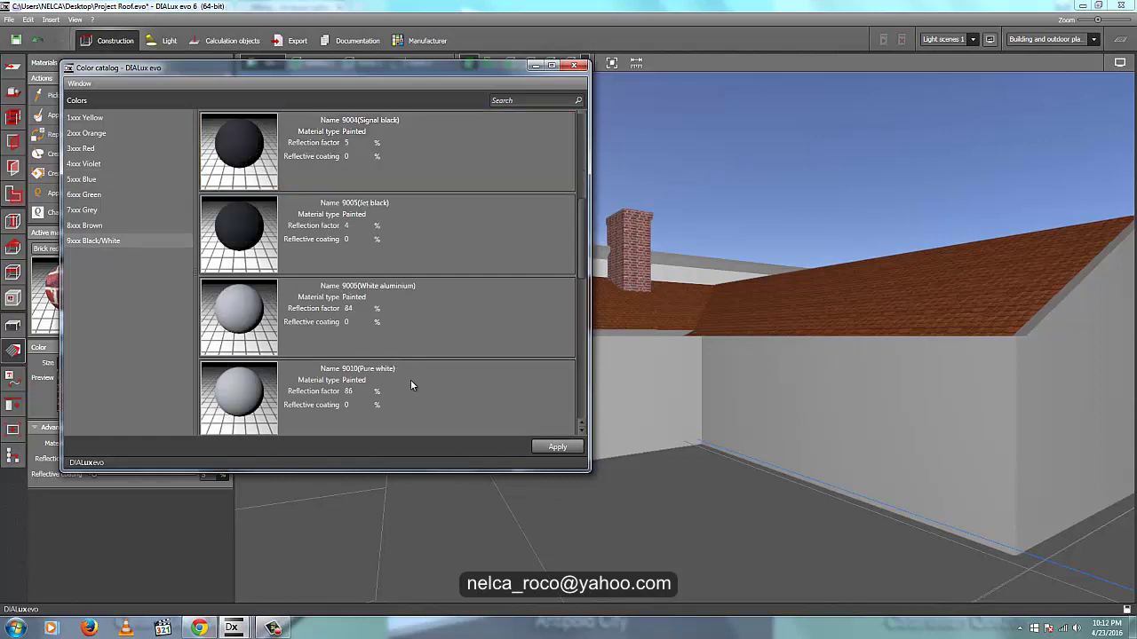
left_click(364, 391)
left_click(554, 447)
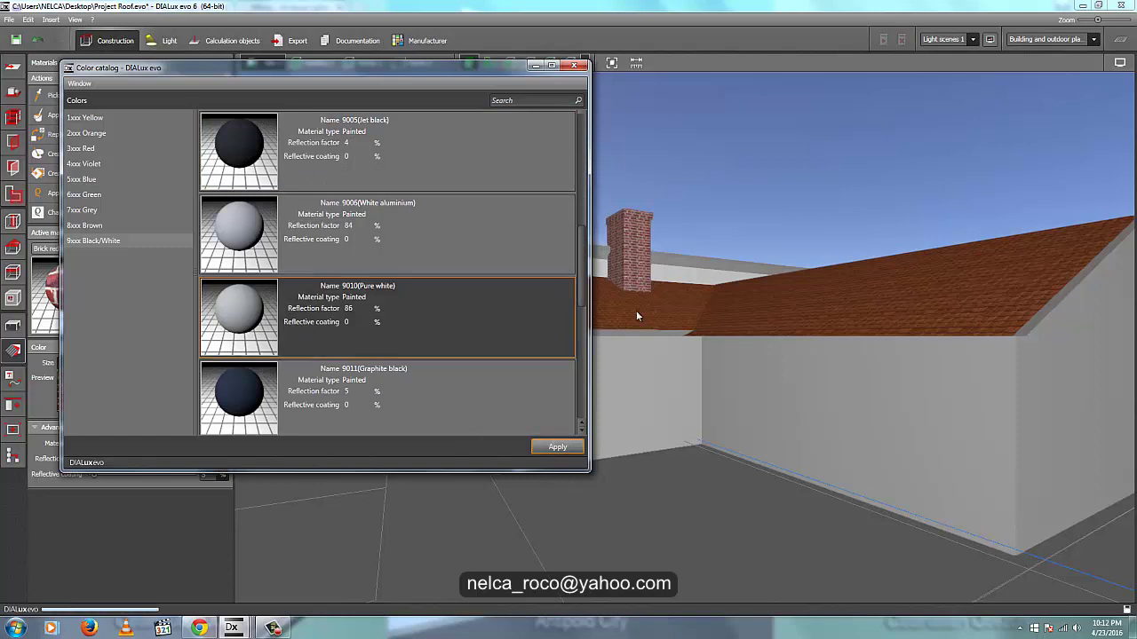
left_click(574, 66)
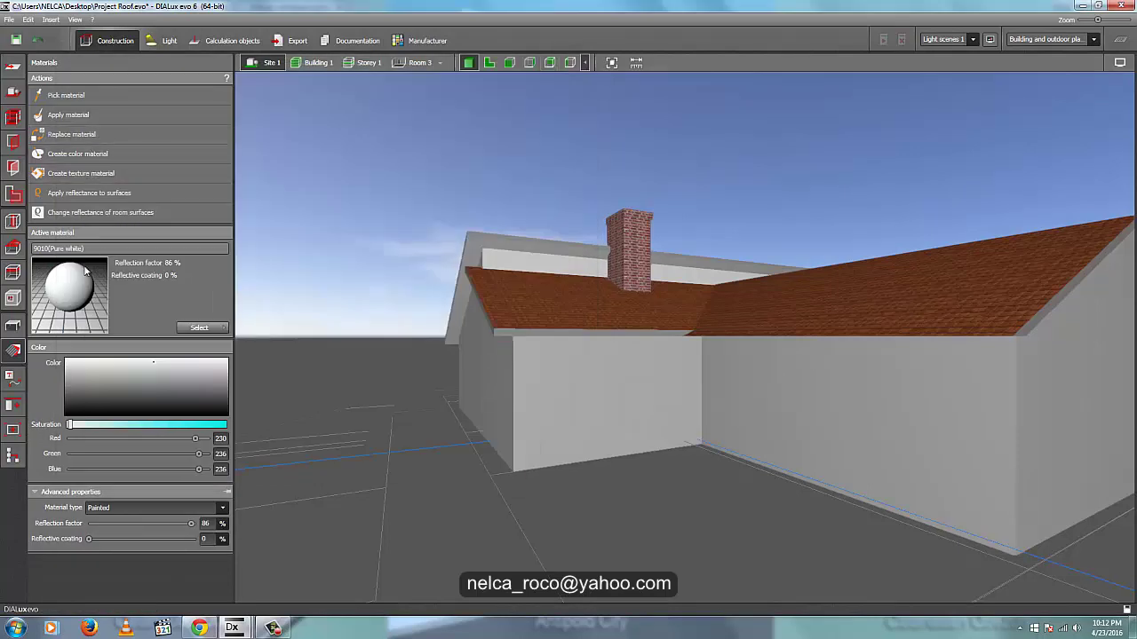
- Apply the 9010(Pure white) material to the exposed edges of the gabled wing and main roofs
left_click(1025, 334)
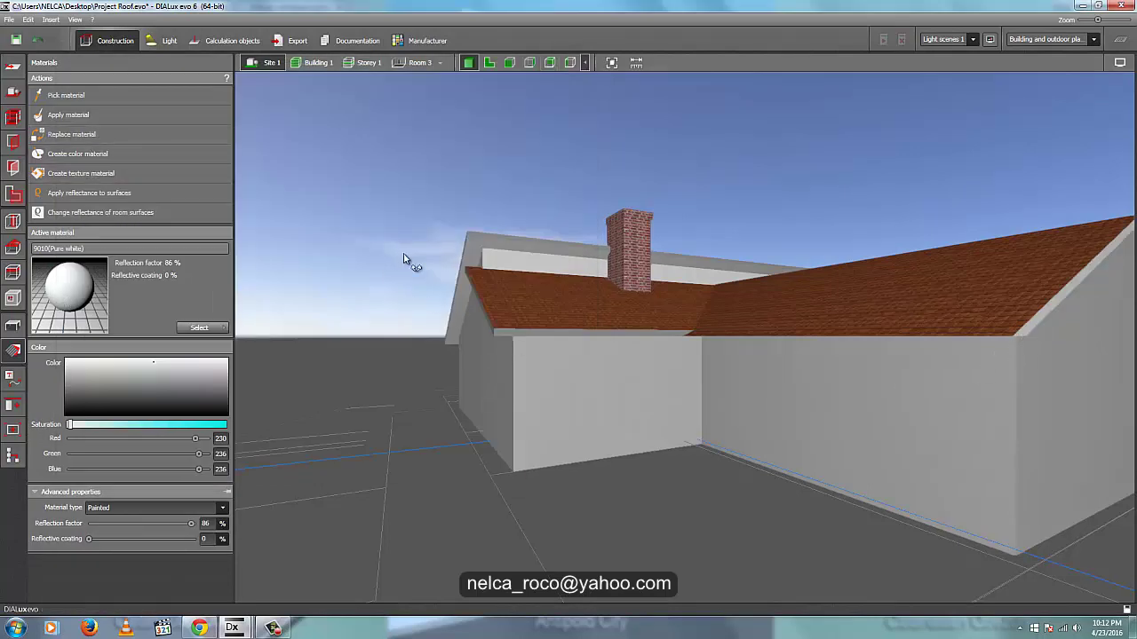
right_click_drag(406, 259, 503, 281)
left_click_drag(74, 294, 388, 219)
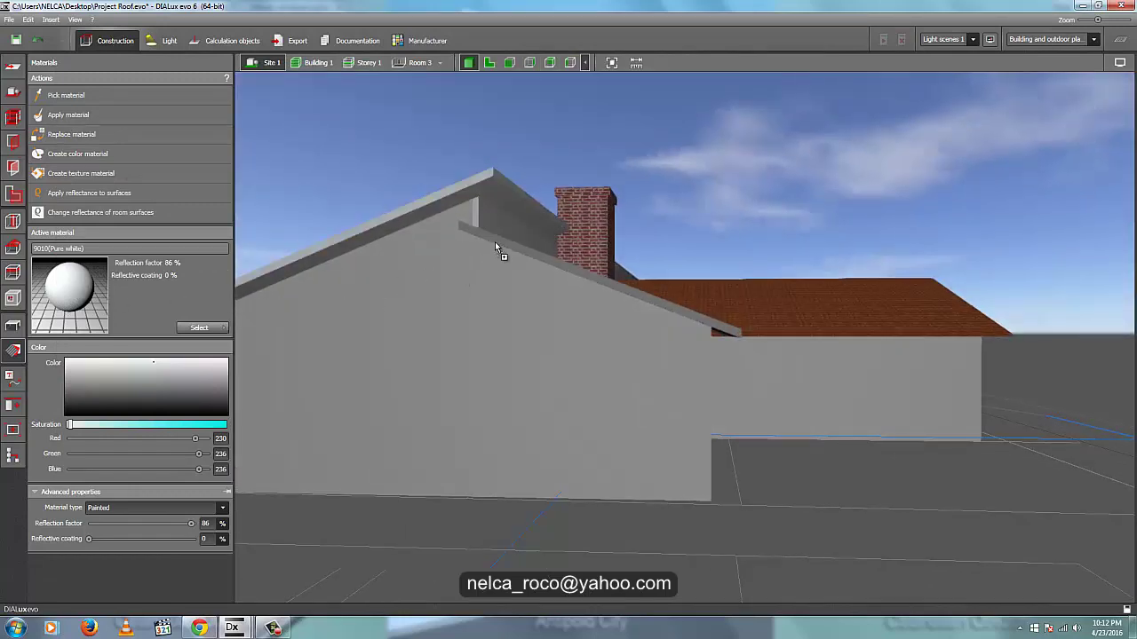
left_click_drag(495, 242, 492, 240)
- Examine the tiled roofs, their white edges and the brick chimney from all sides and from above
right_click_drag(442, 195, 520, 261)
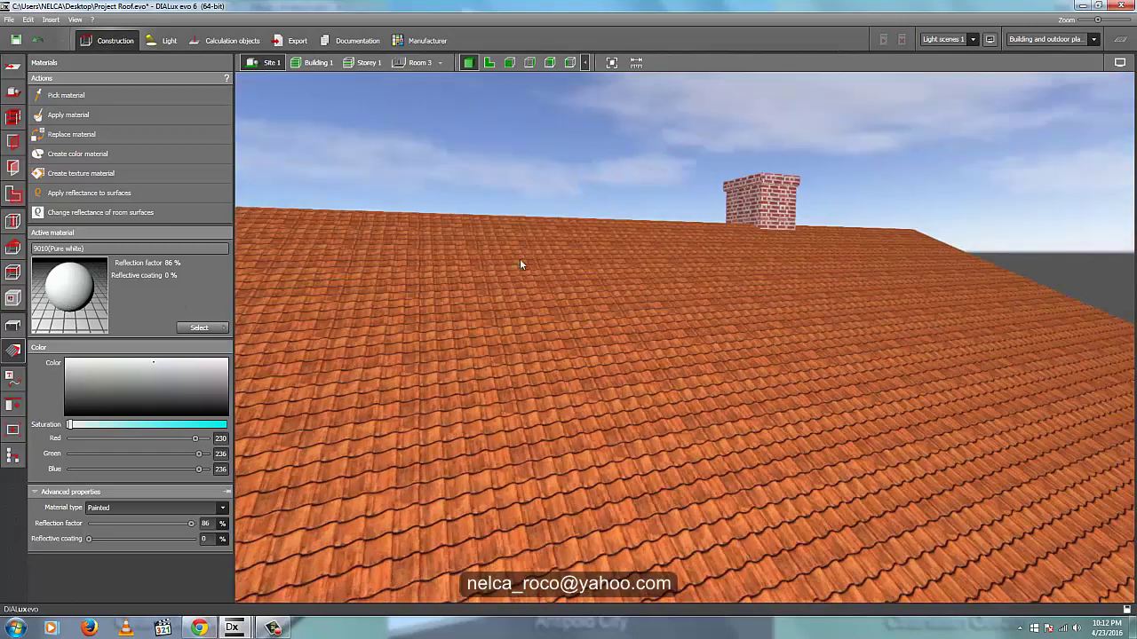
scroll(506, 298, "down", 5)
right_click_drag(504, 299, 696, 344)
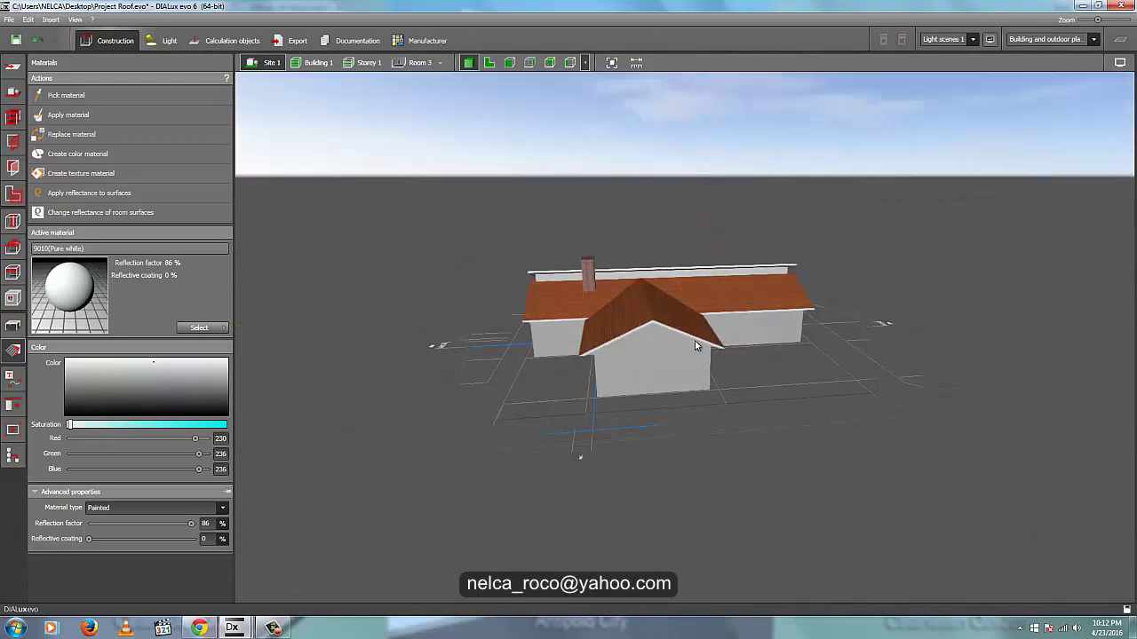
scroll(695, 341, "up", 4)
right_click_drag(659, 395, 693, 398)
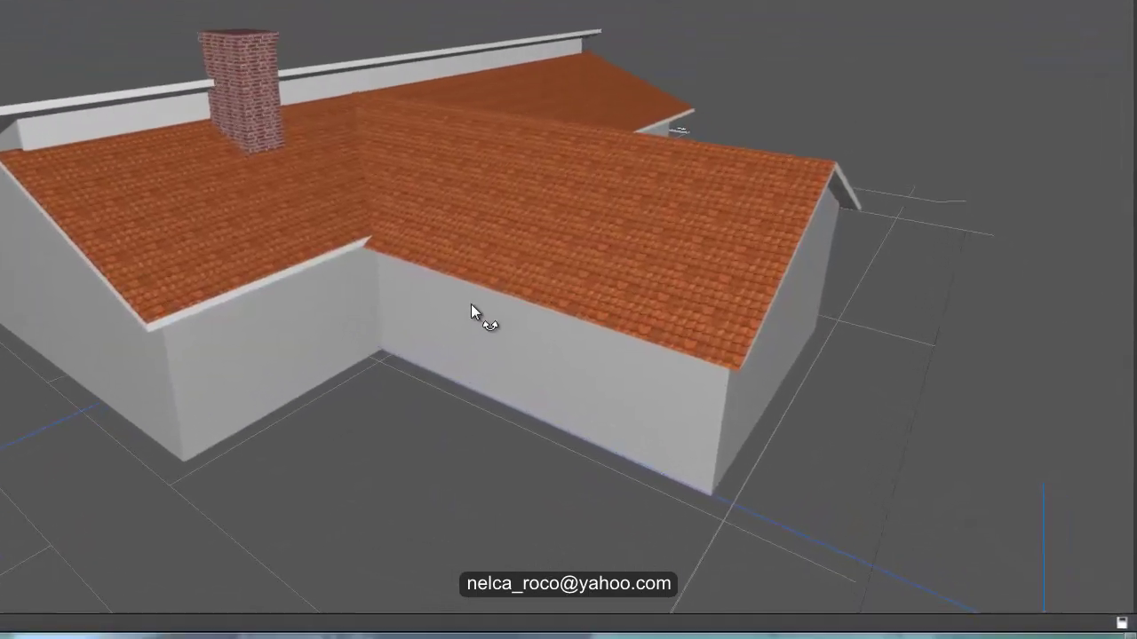
scroll(470, 303, "down", 5)
right_click_drag(469, 310, 766, 311)
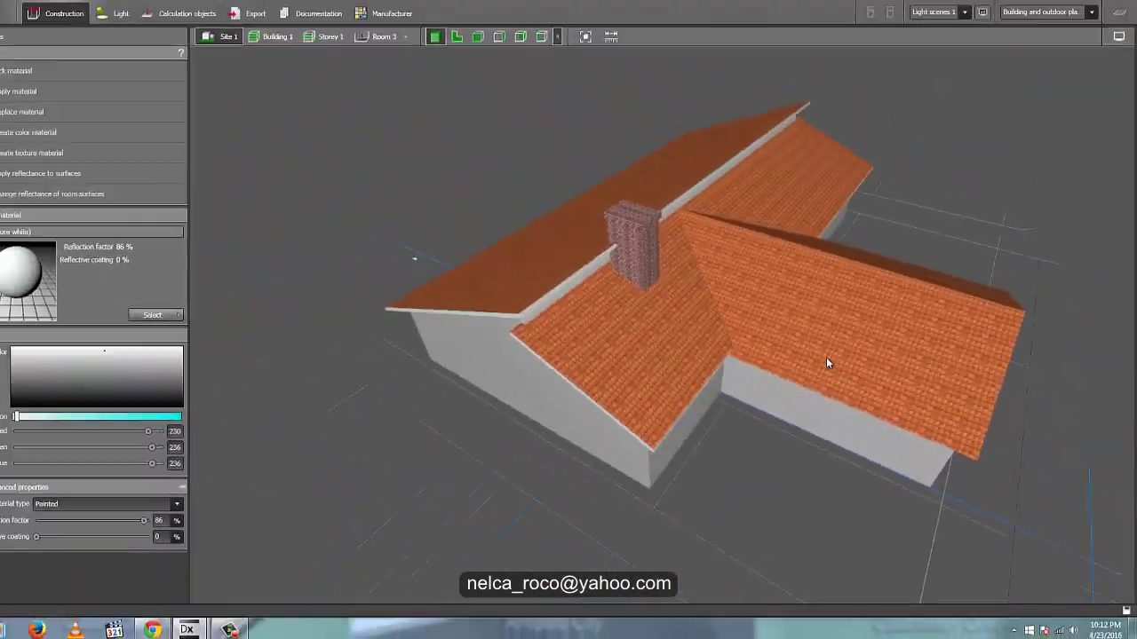
right_click_drag(826, 362, 772, 351)
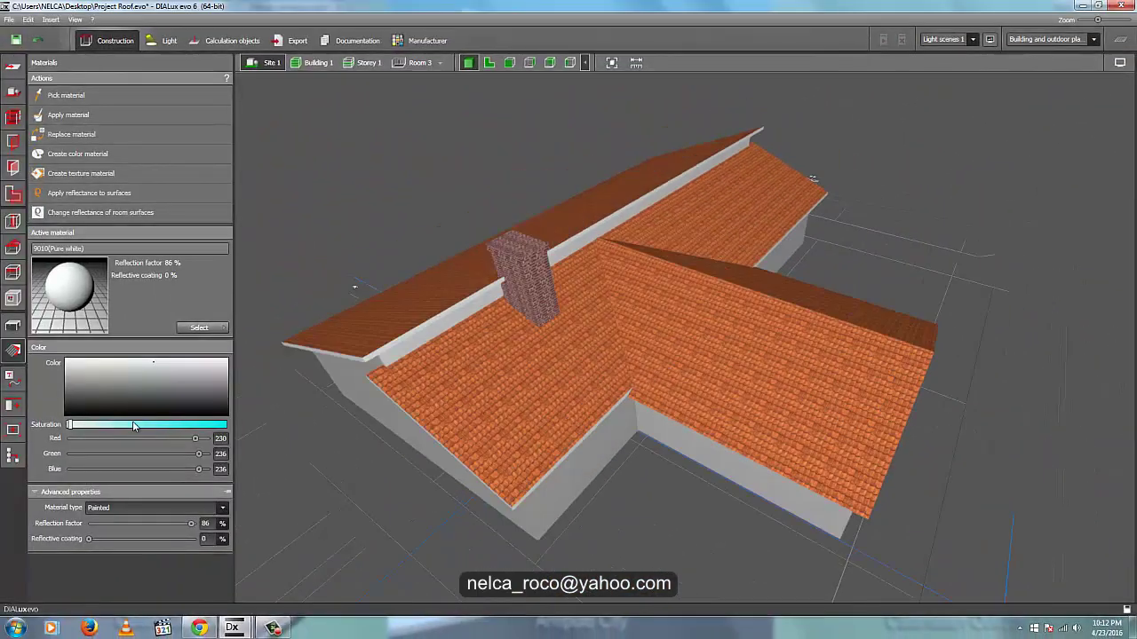
- Make Roof window (standard) the active aperture and position one on the tiled slope of the projecting wing
left_click(14, 300)
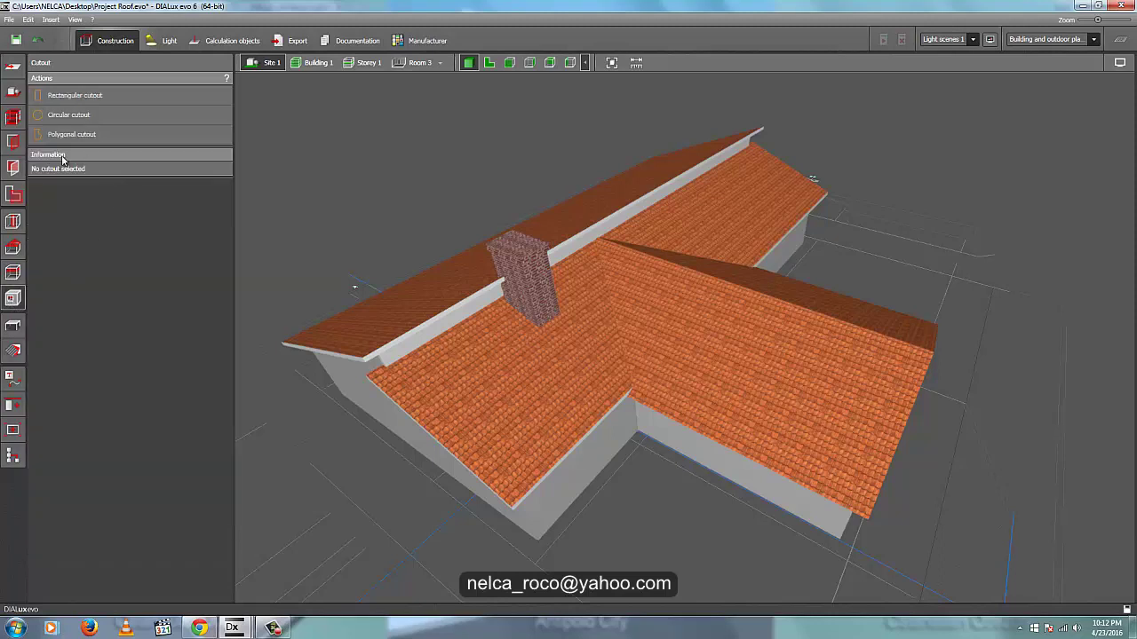
left_click(12, 171)
left_click(12, 141)
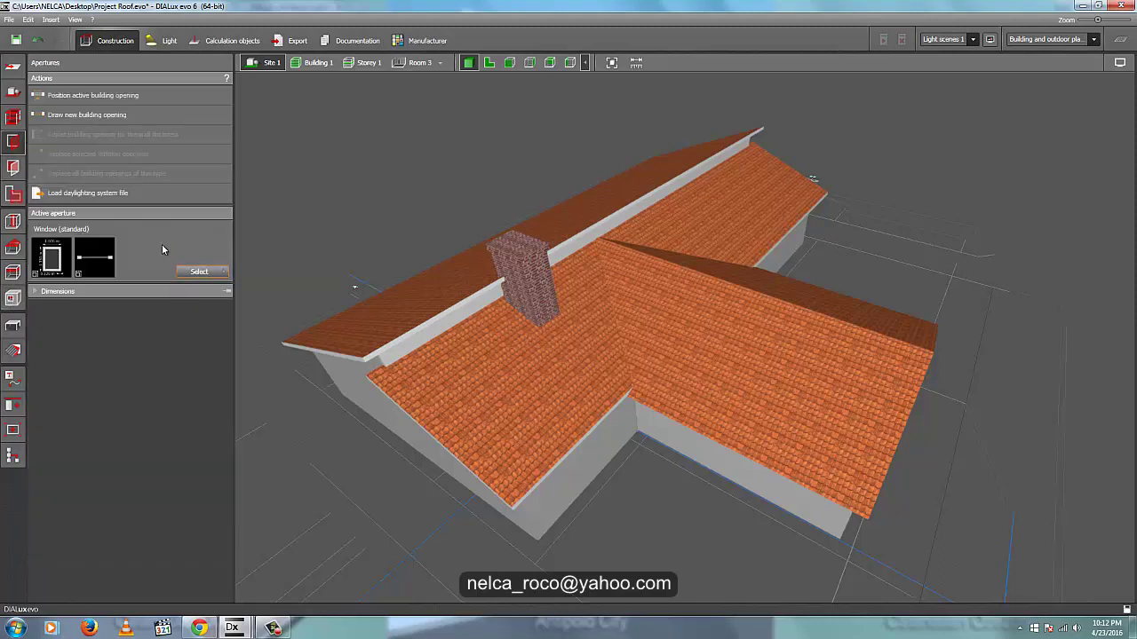
left_click(198, 274)
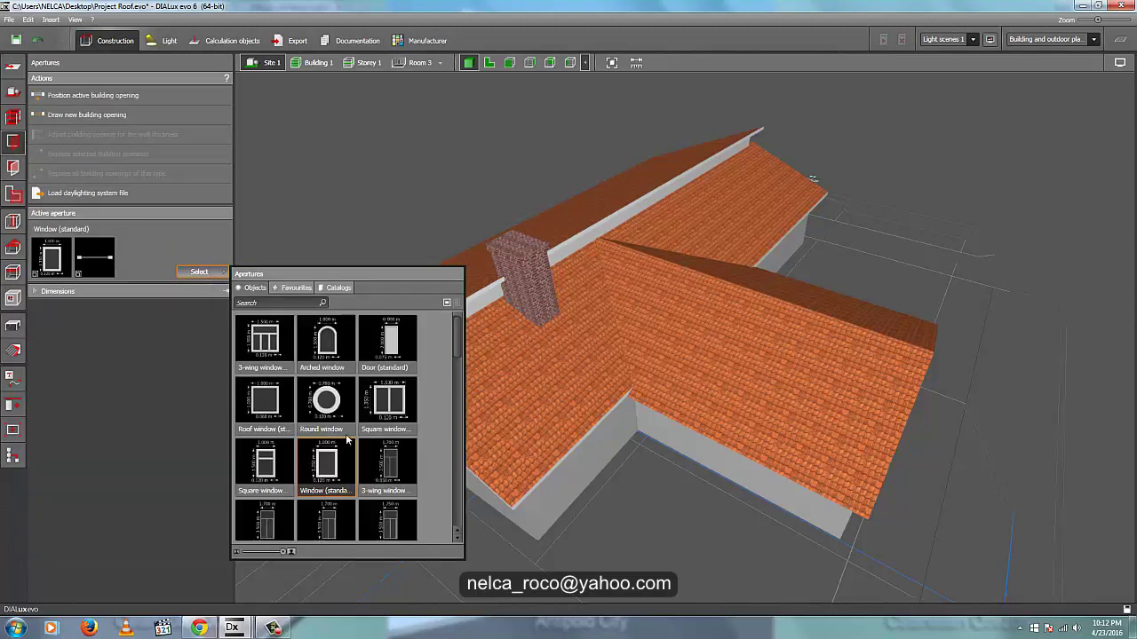
left_click(269, 396)
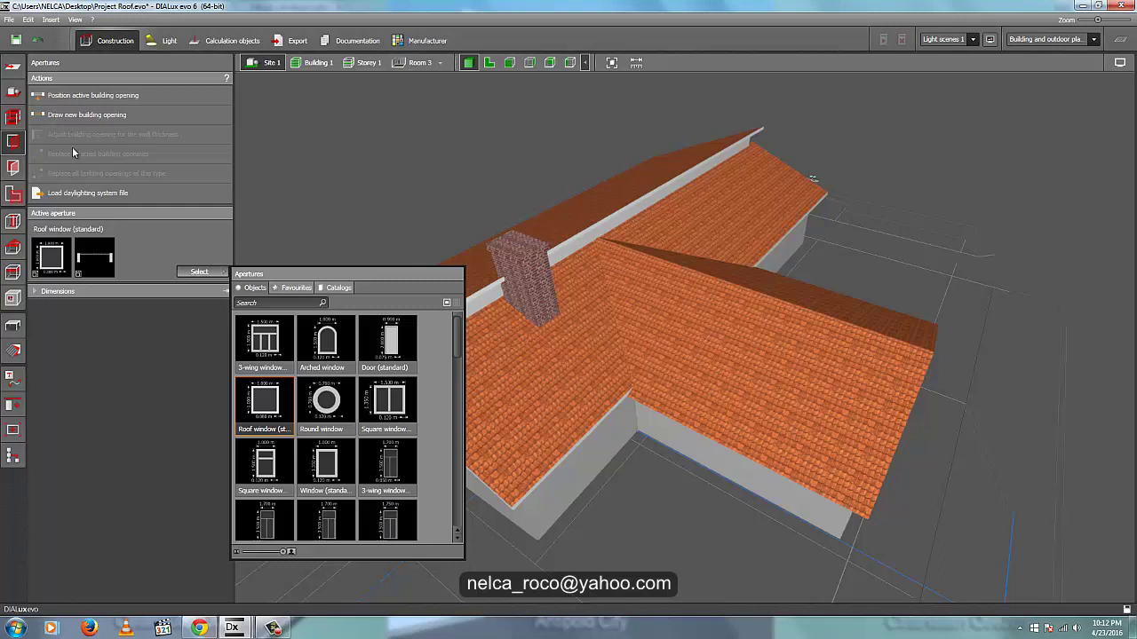
left_click(87, 98)
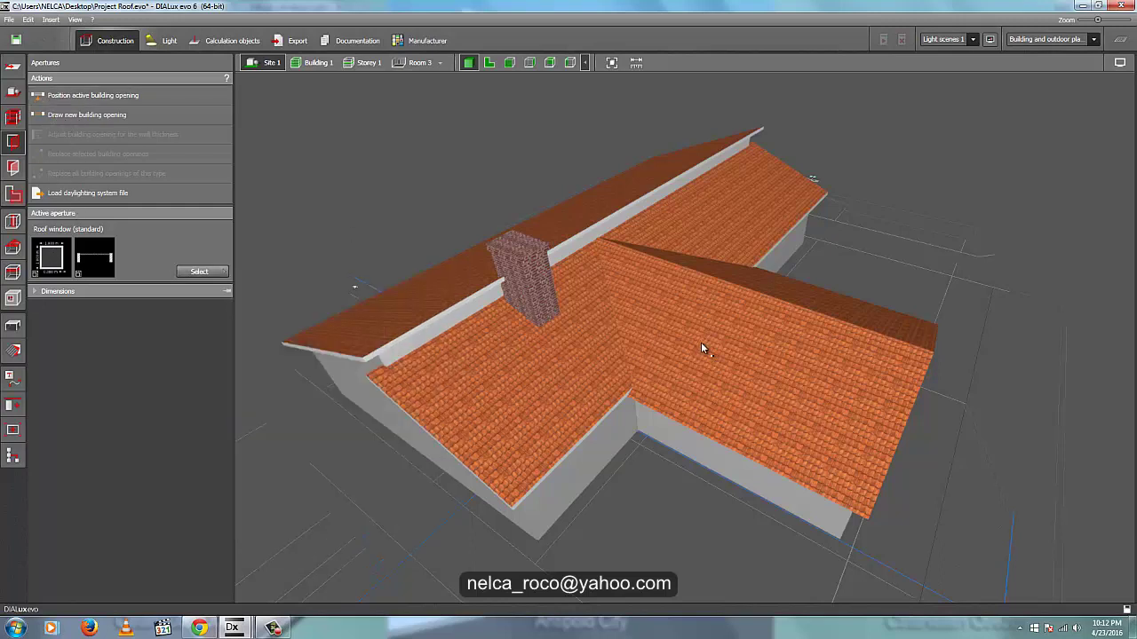
left_click(782, 384)
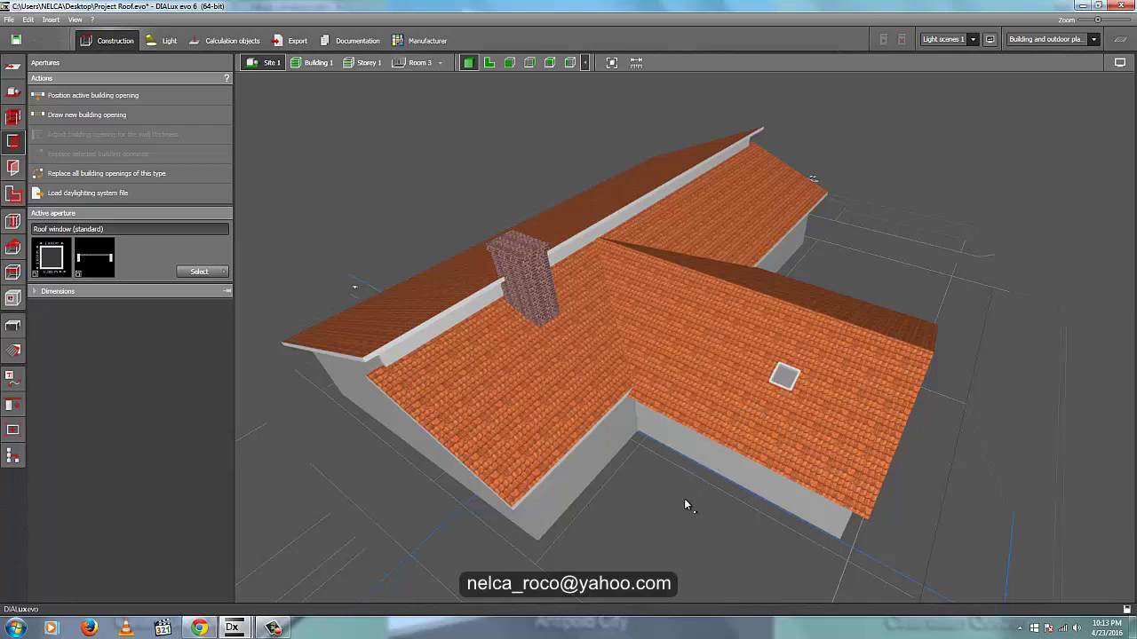
- Set the wing's roof window to a height of 2 m and a width of 1.5 m
right_click_drag(682, 488, 662, 511)
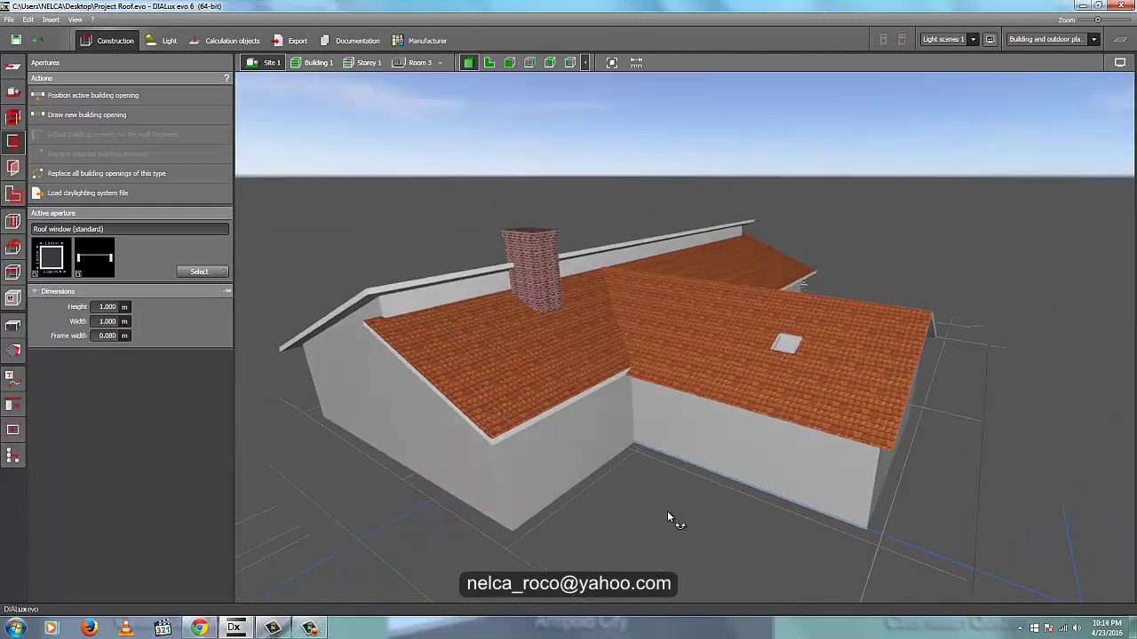
scroll(691, 435, "up", 5)
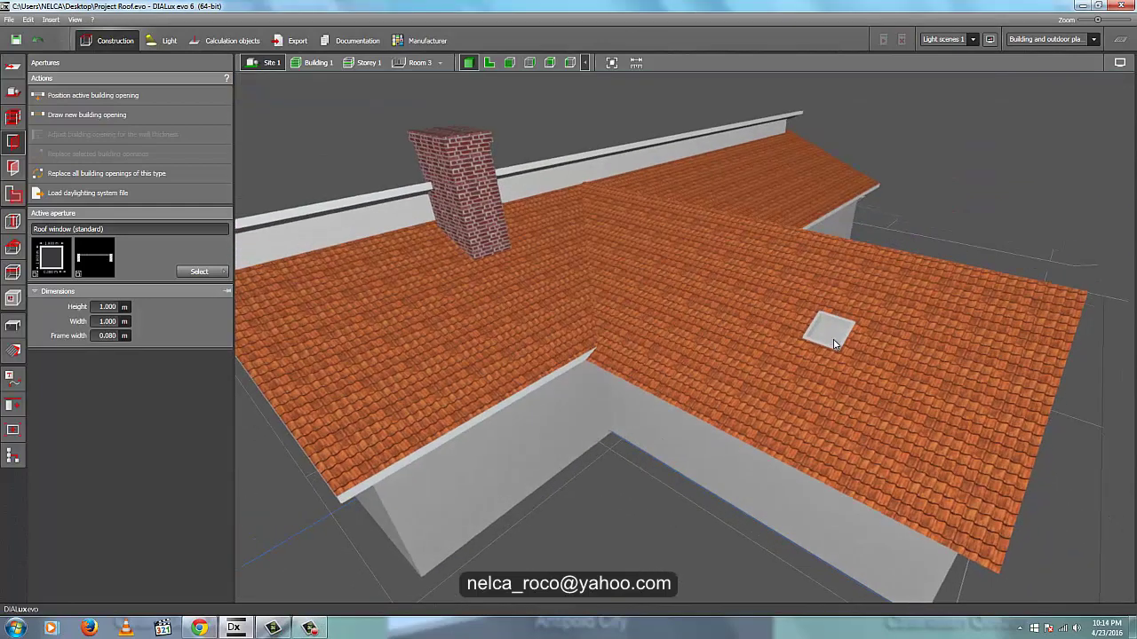
left_click(106, 323)
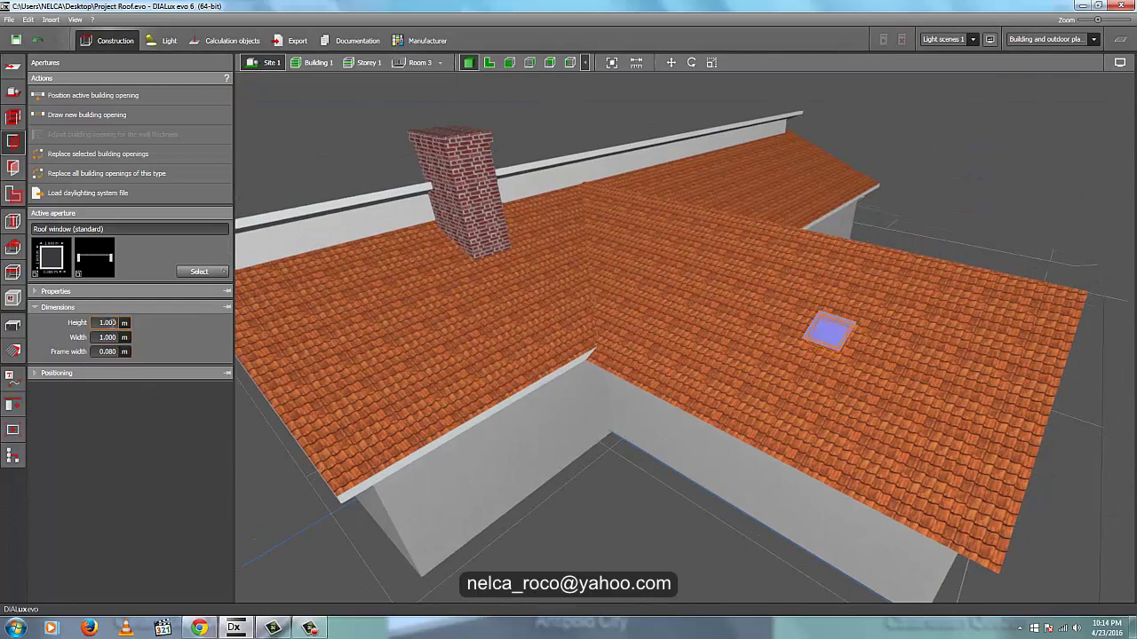
key("Return")
left_click(108, 338)
type("1.3")
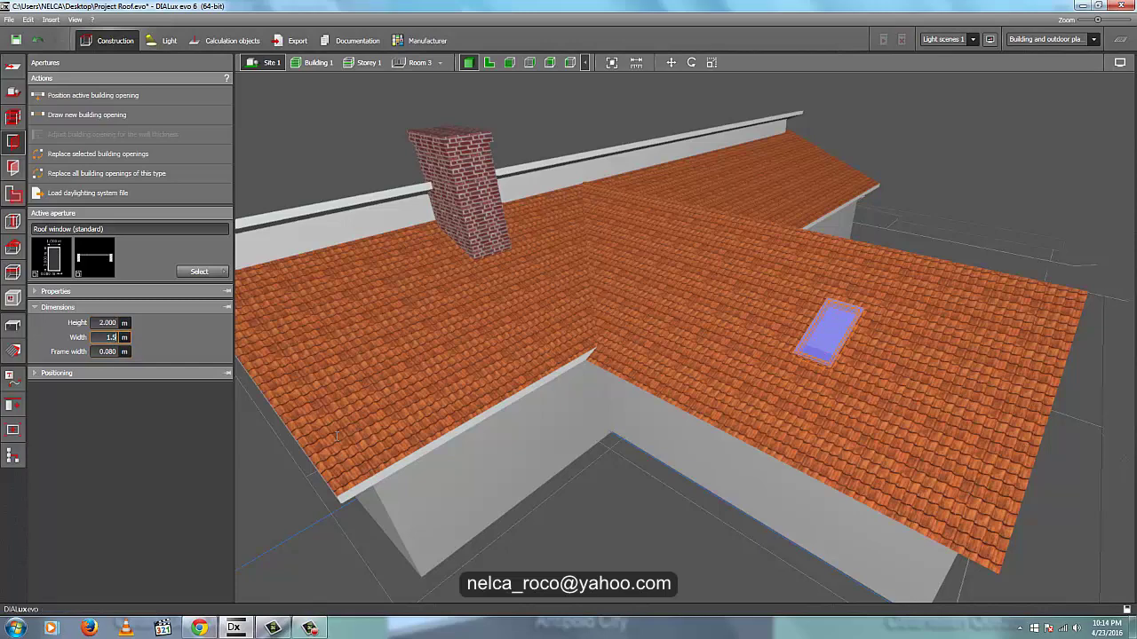
key("Return")
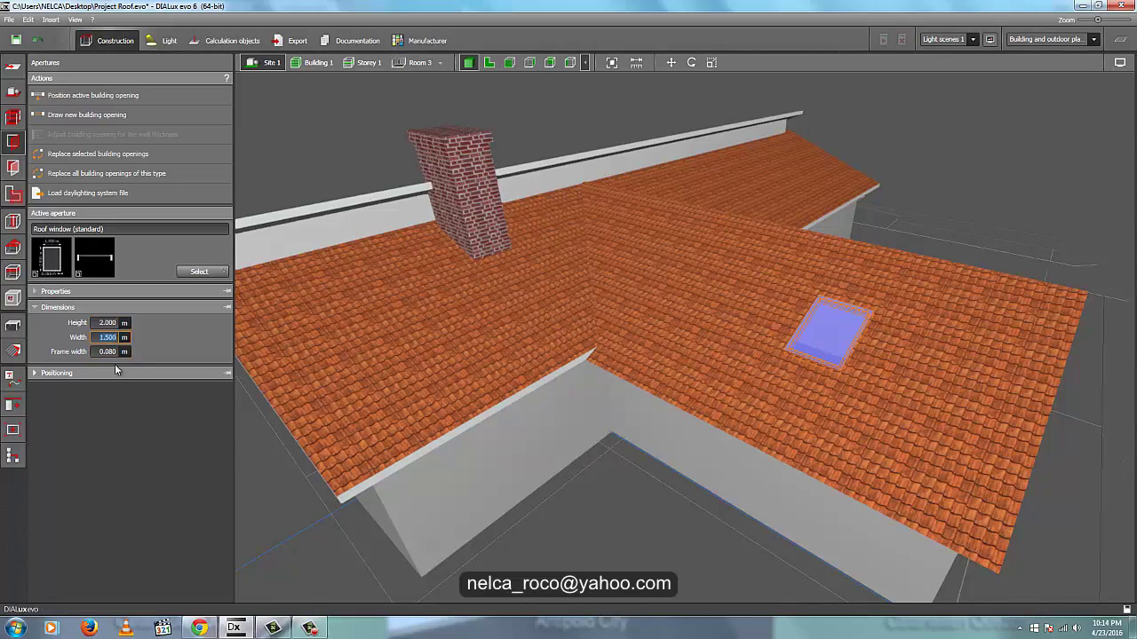
left_click(619, 525)
- Position two roof windows of the same size side by side on the opposite slope of the projecting wing
right_click_drag(612, 545, 647, 538)
scroll(885, 333, "up", 4)
right_click_drag(885, 333, 827, 359)
scroll(827, 359, "down", 5)
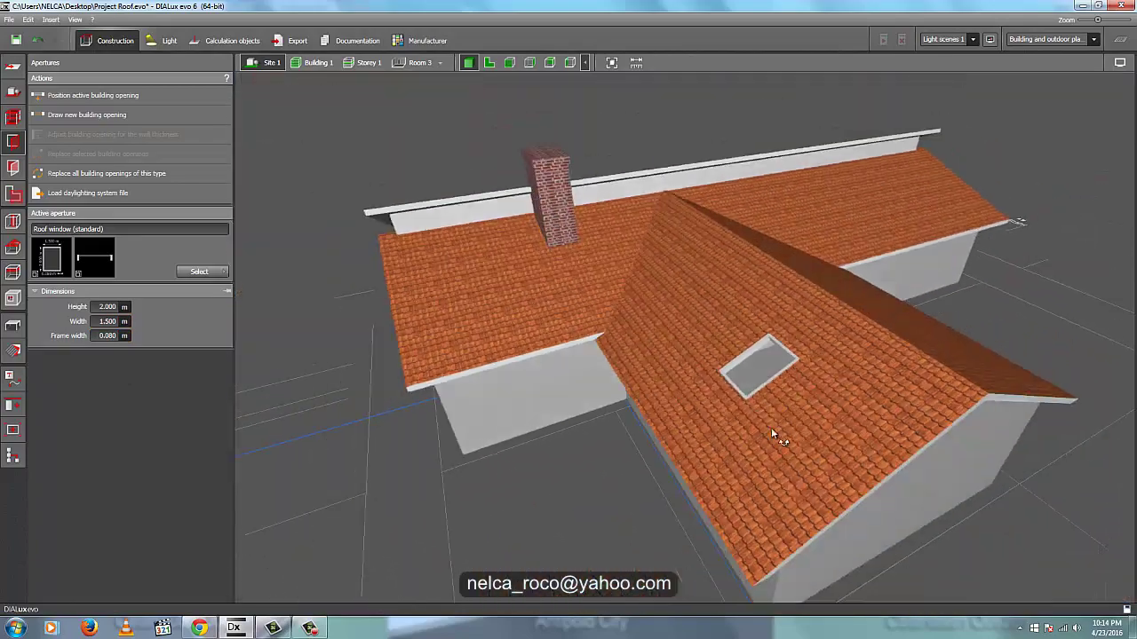
left_click(792, 357)
middle_click_drag(577, 506, 400, 480)
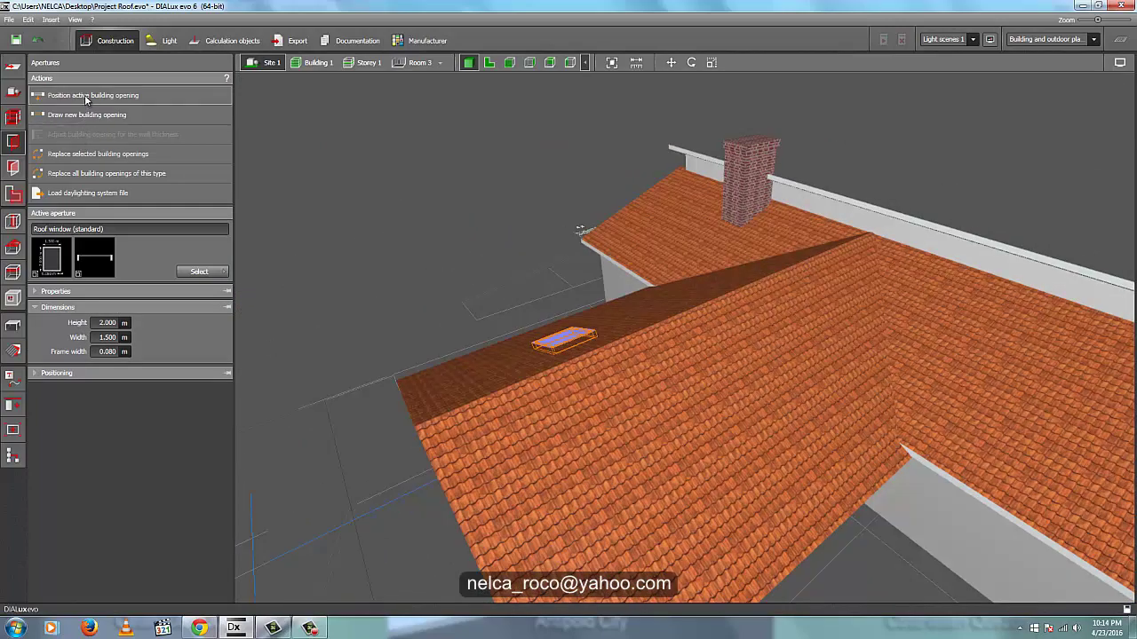
left_click(85, 95)
left_click(636, 494)
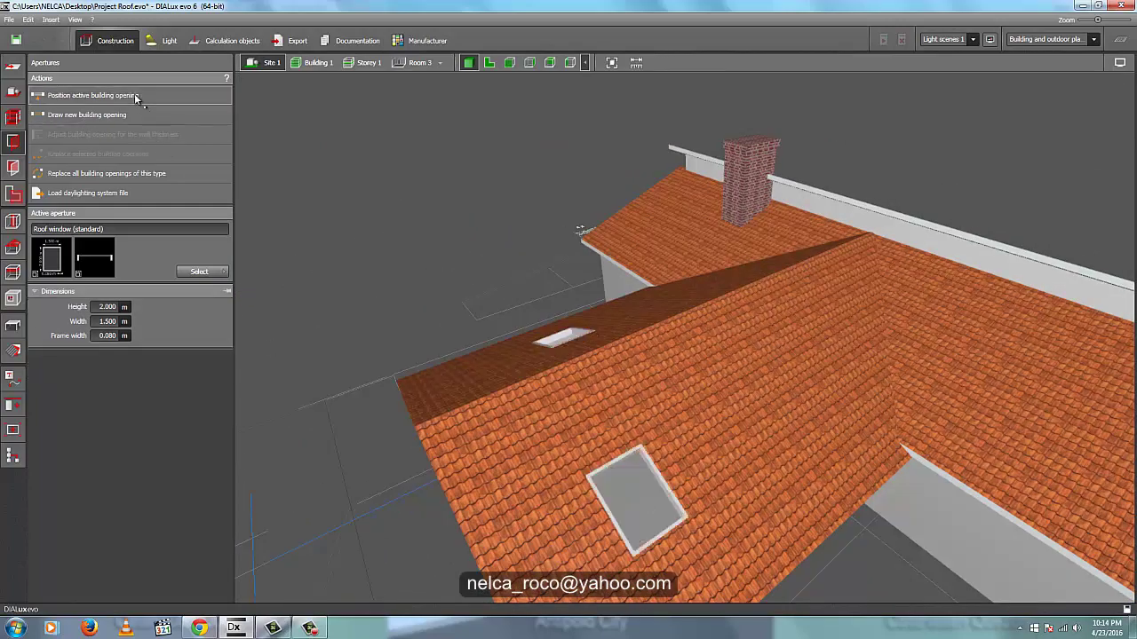
left_click(747, 427)
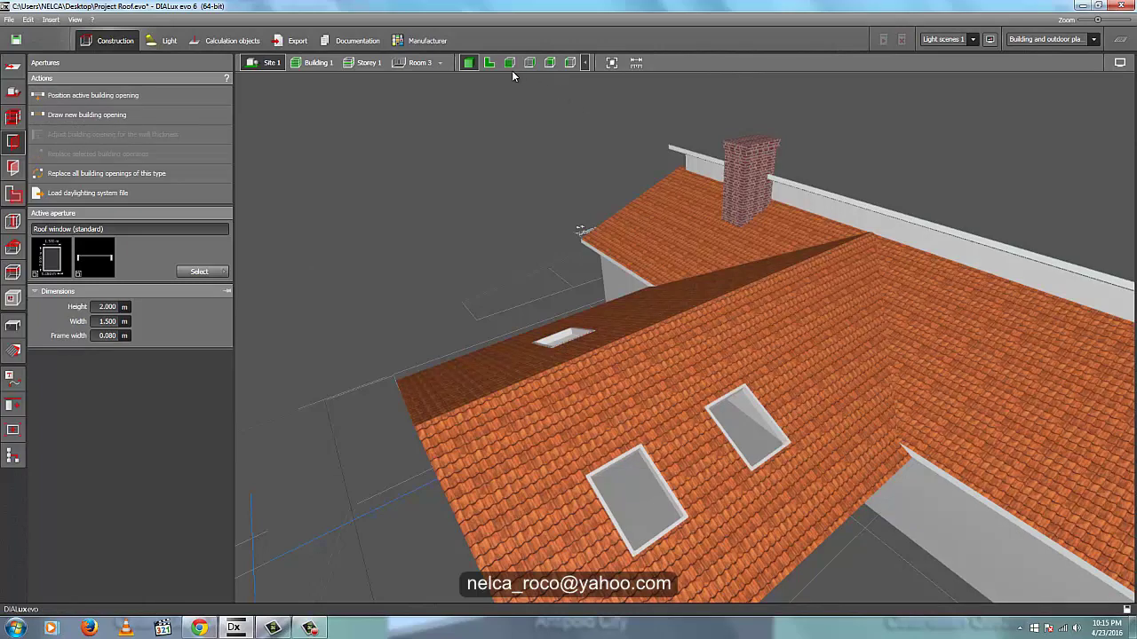
- In the plan view, position three roof windows in a row along the main roof slope facing away from the wing
left_click(488, 64)
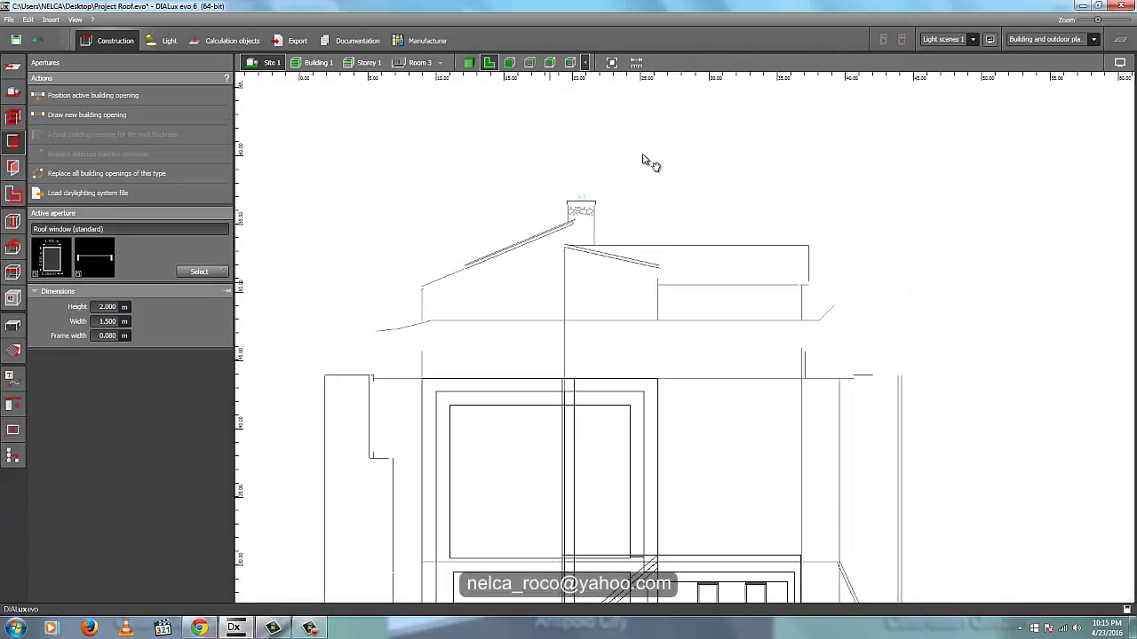
scroll(689, 281, "up", 3)
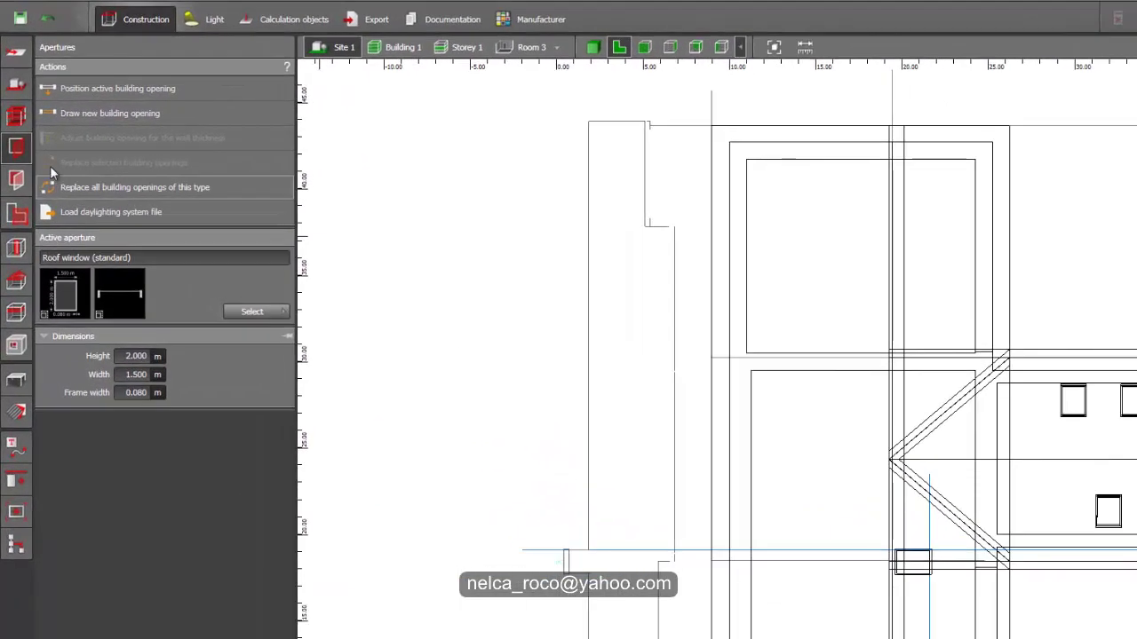
left_click(74, 91)
left_click(820, 261)
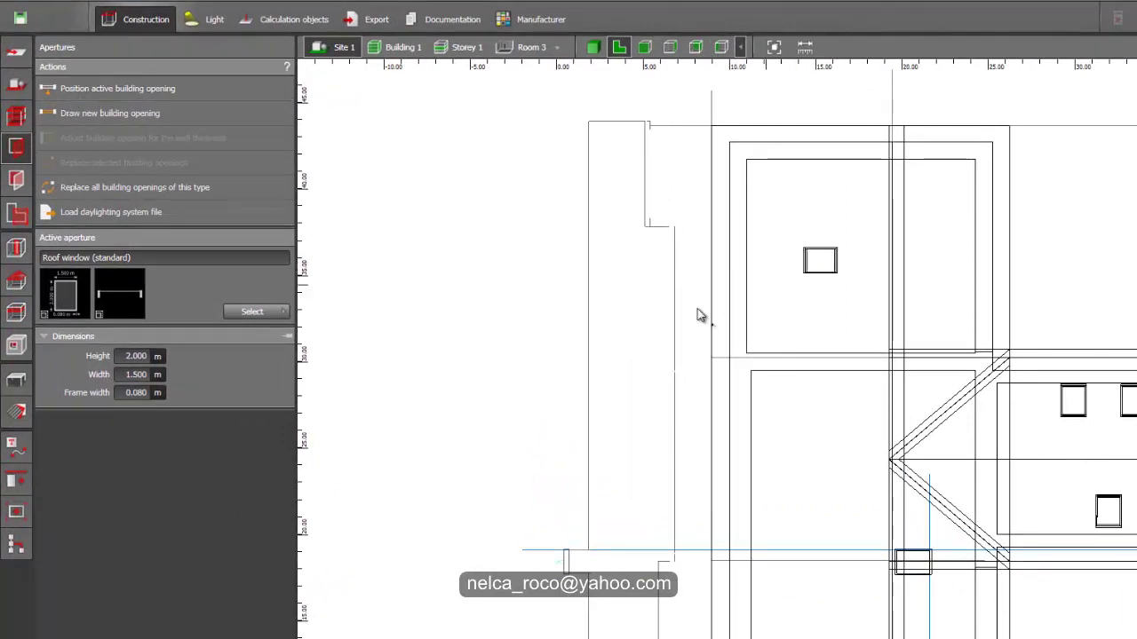
left_click(820, 407)
left_click(166, 96)
left_click(817, 530)
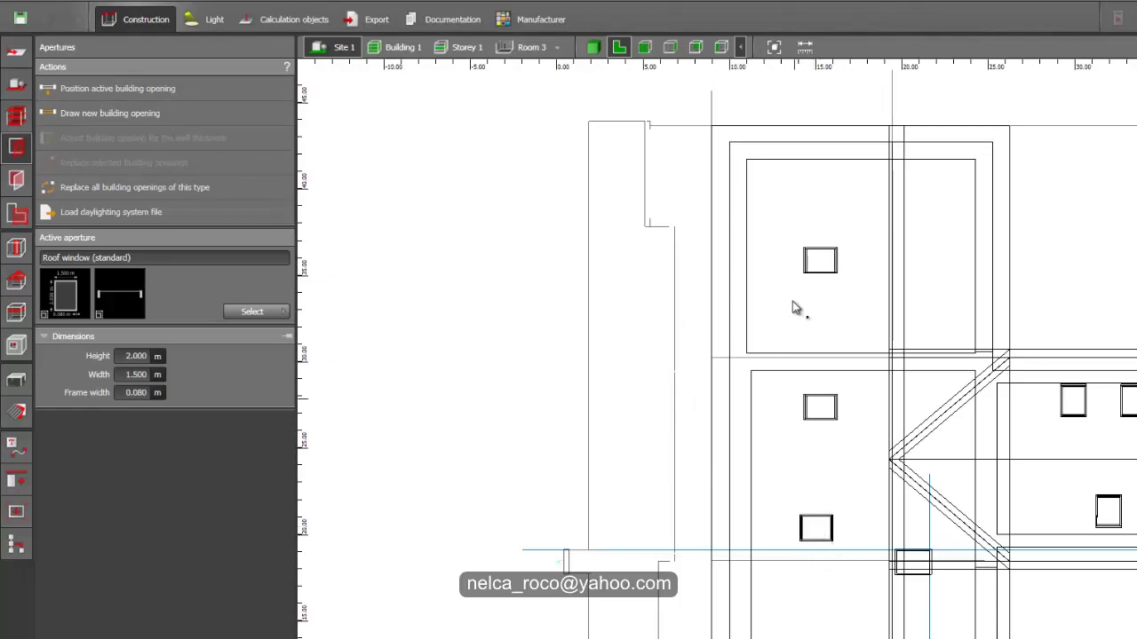
- Add two roof windows to the main roof slope facing the wing, one on each side of the wing, including one near the chimney
left_click(945, 254)
left_click(594, 47)
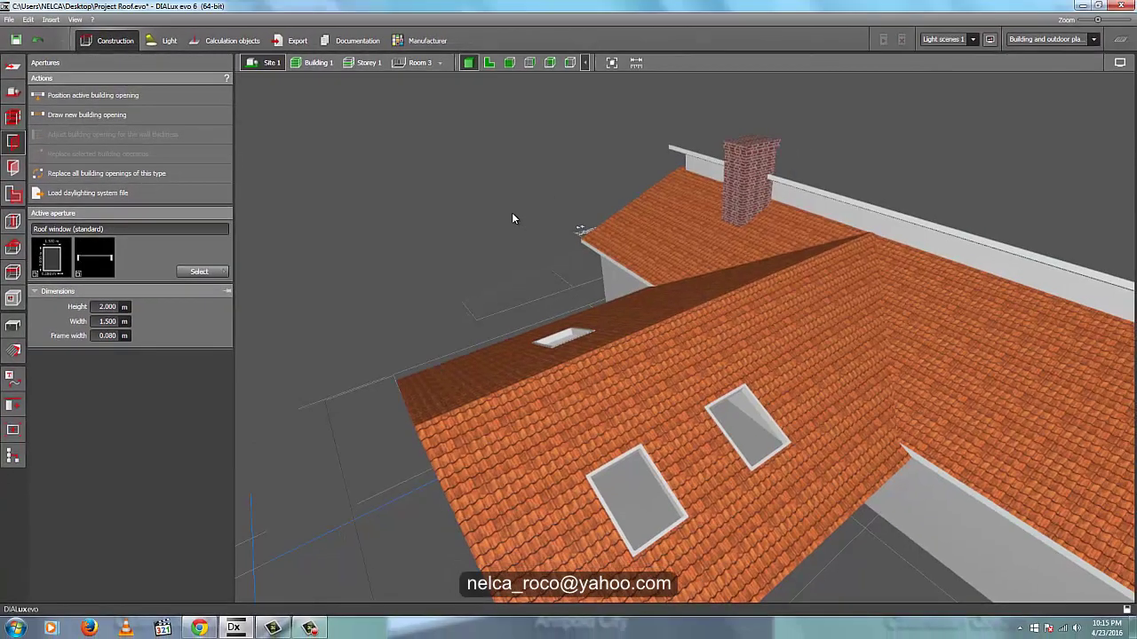
right_click_drag(512, 218, 399, 351)
scroll(500, 322, "down", 3)
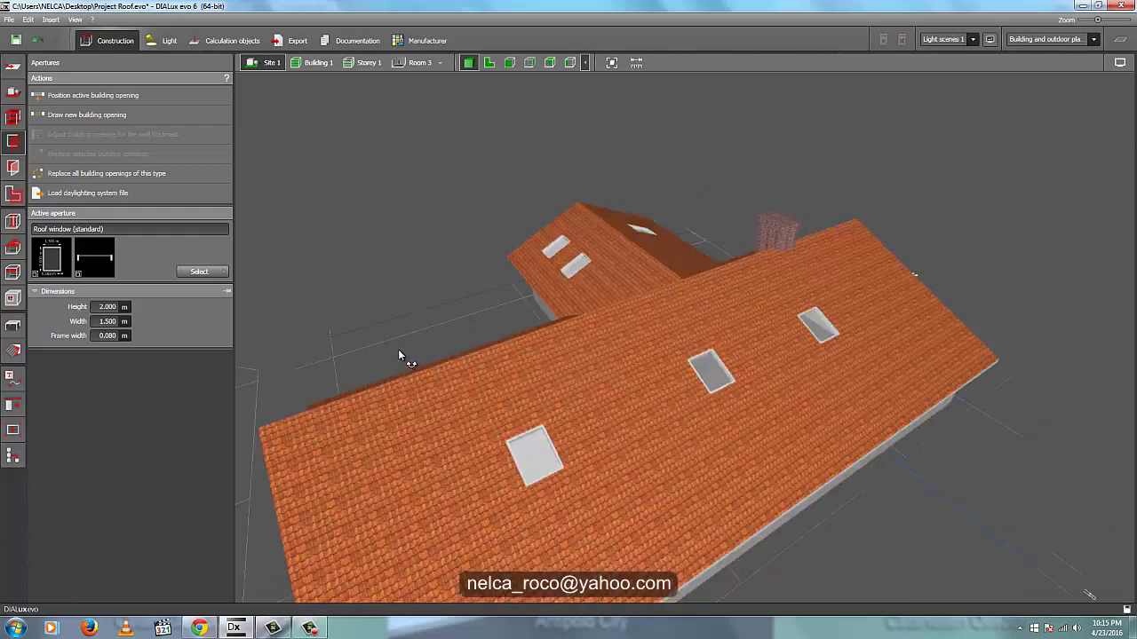
right_click_drag(804, 461, 593, 416)
right_click_drag(376, 350, 576, 319)
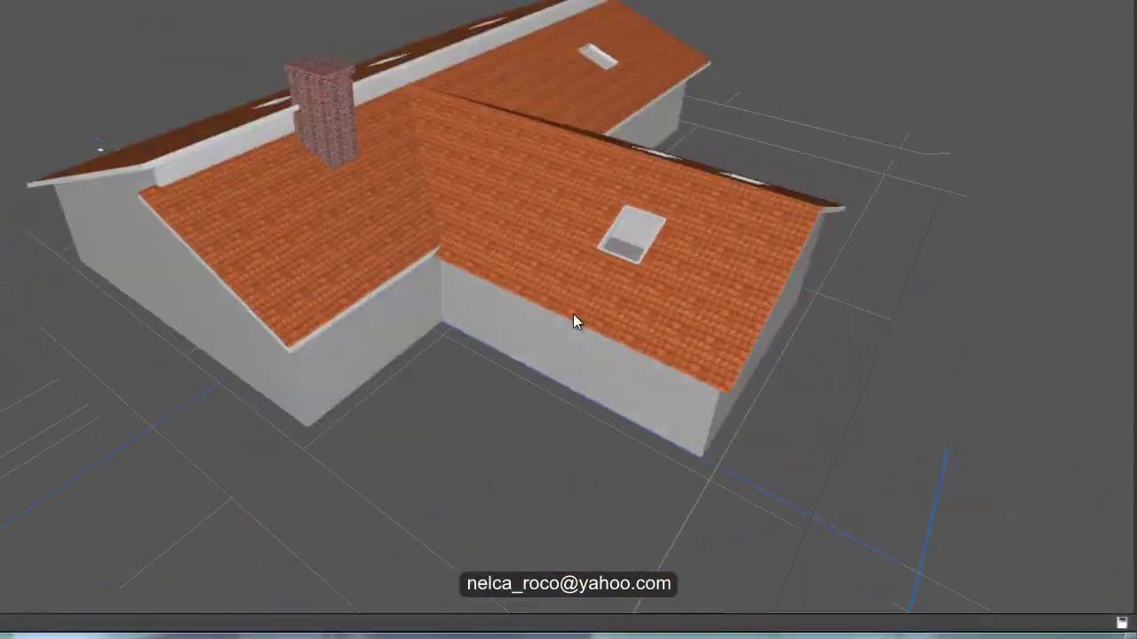
right_click_drag(523, 293, 536, 312)
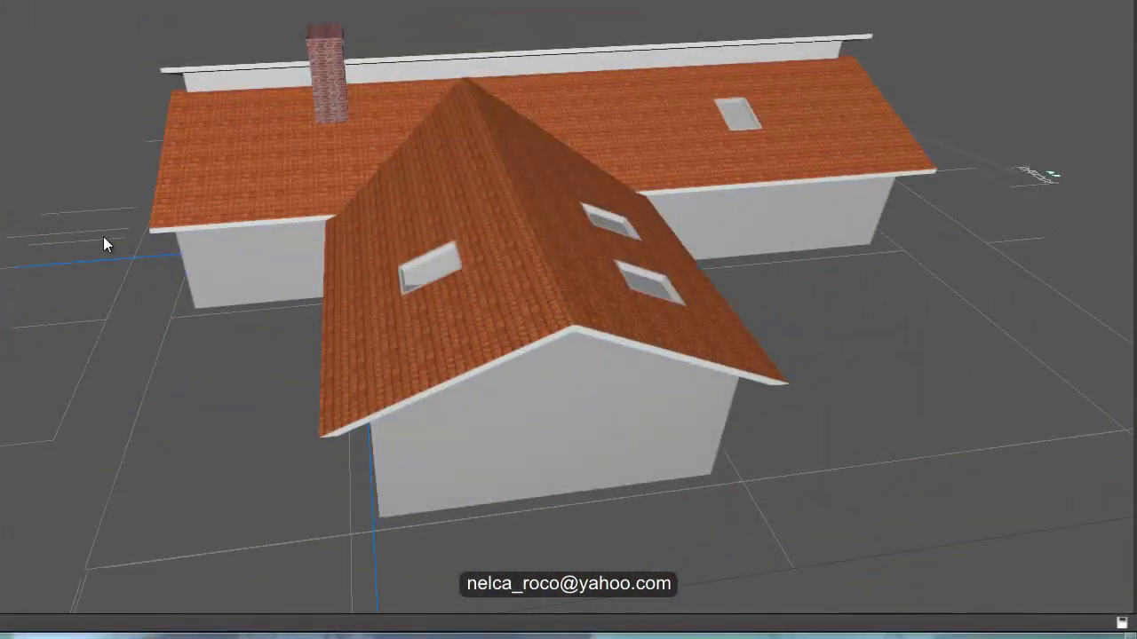
left_click(228, 145)
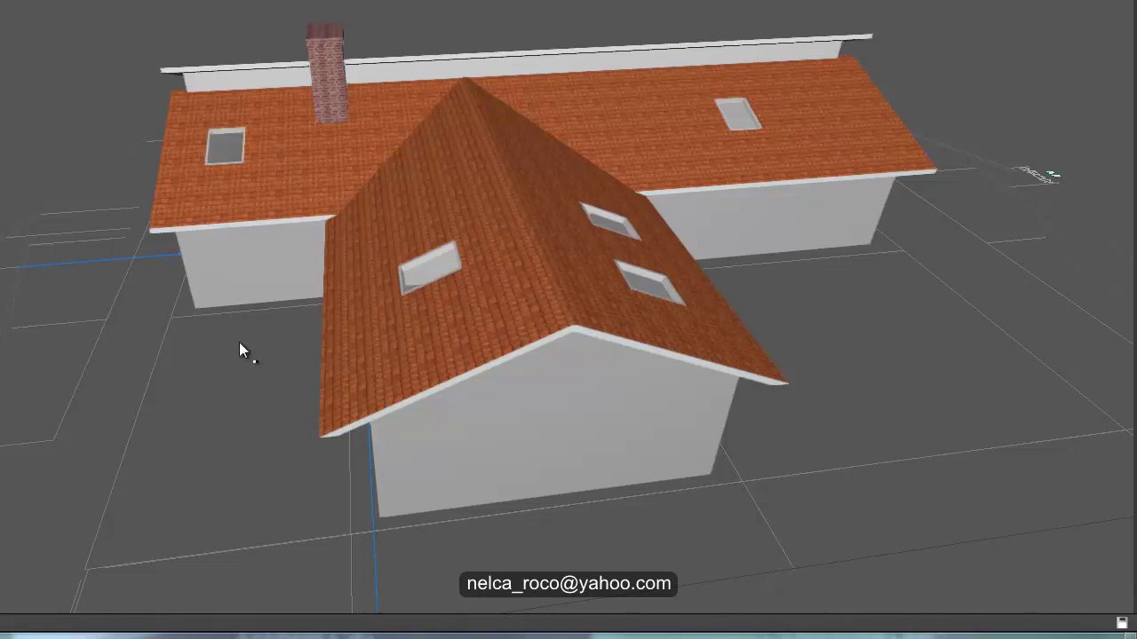